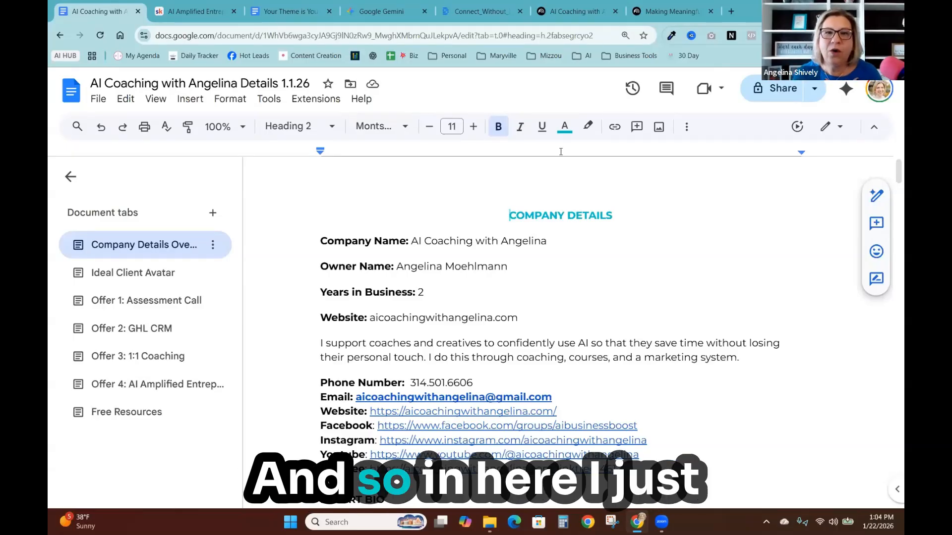
- Scroll through the Company Details Overview tab to review the company details, bio, value statement and brand voice sections
scroll(468, 247, down, 6)
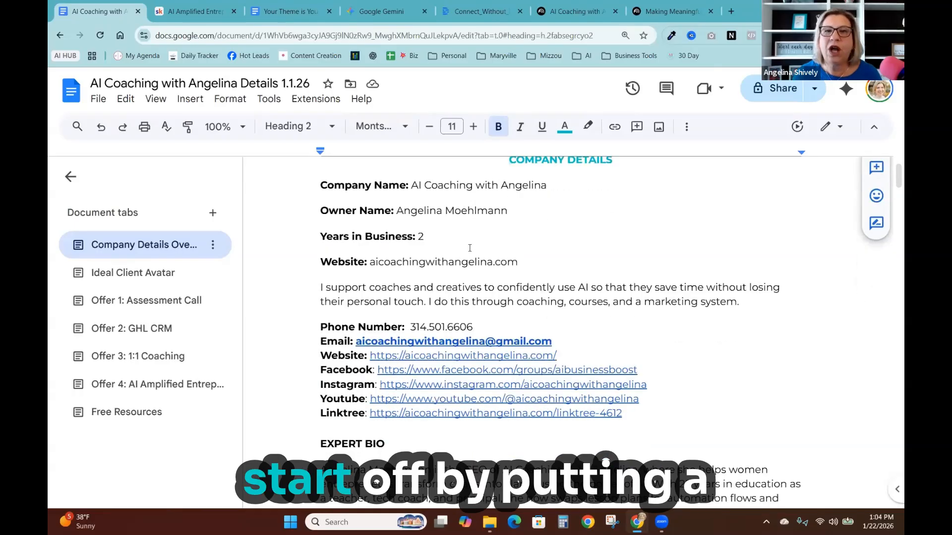
scroll(556, 245, down, 2)
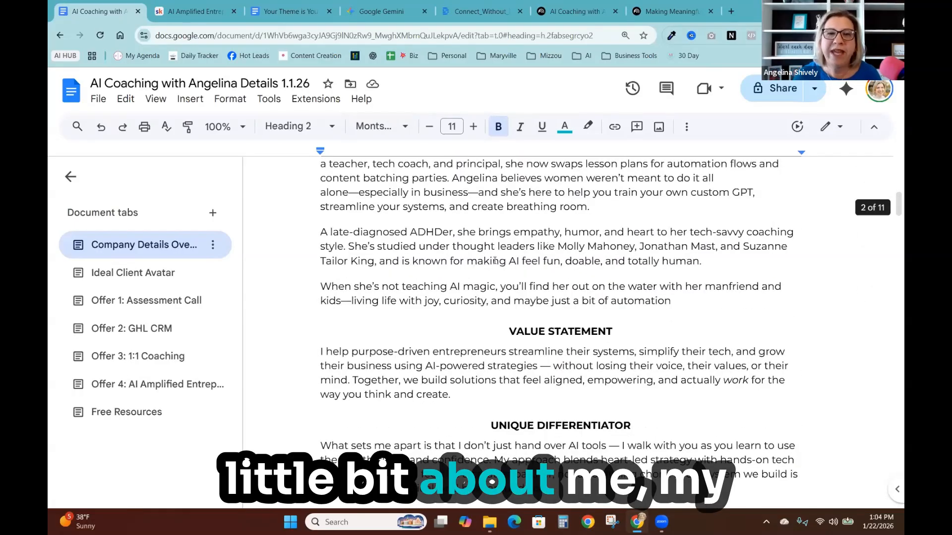
scroll(495, 269, down, 1)
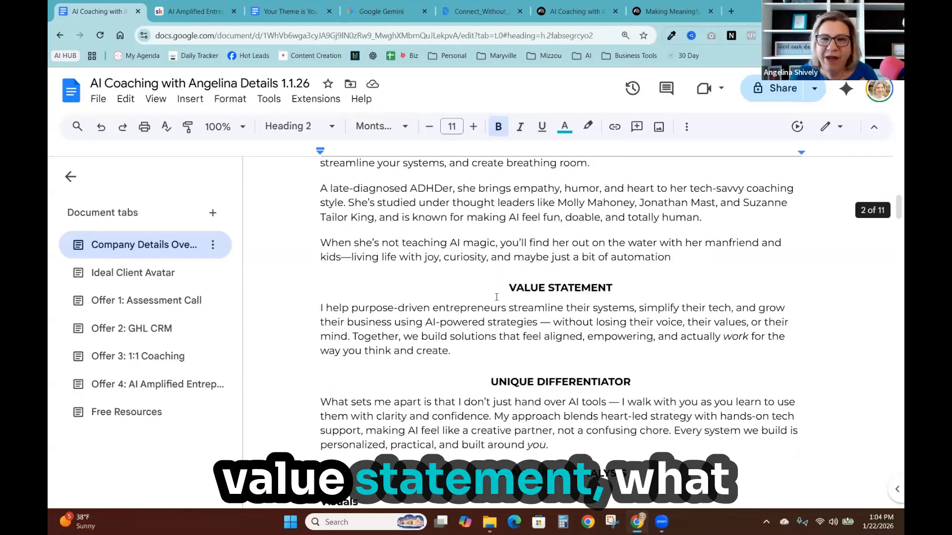
scroll(466, 304, down, 2)
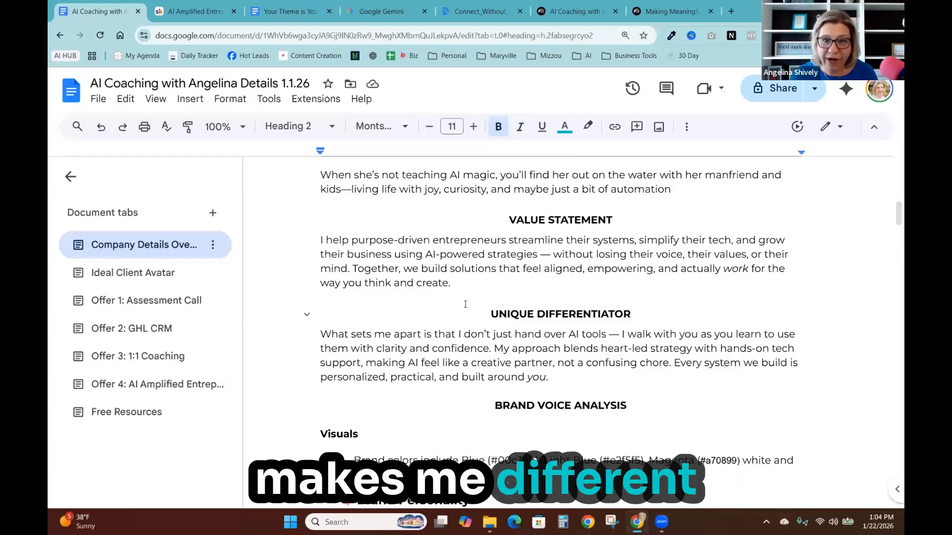
scroll(465, 304, down, 5)
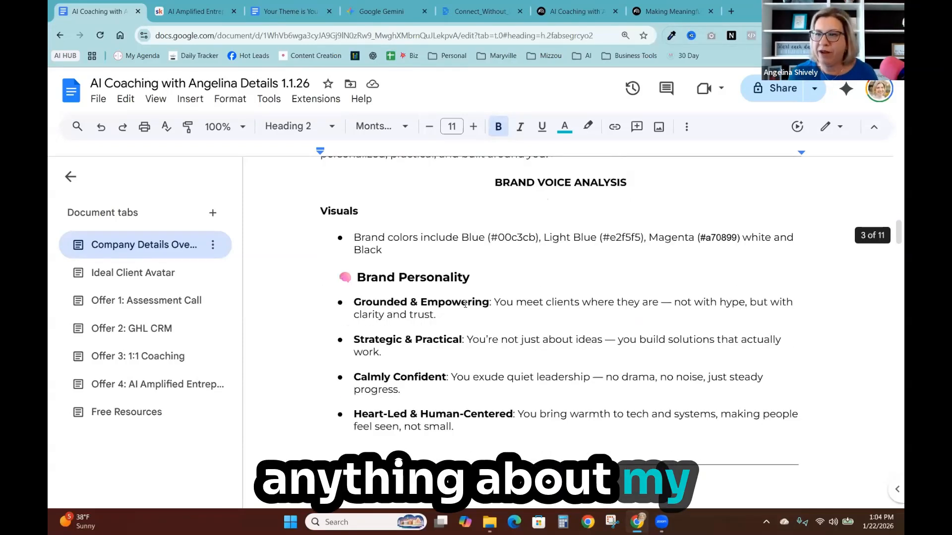
scroll(465, 304, down, 1)
scroll(465, 304, down, 15)
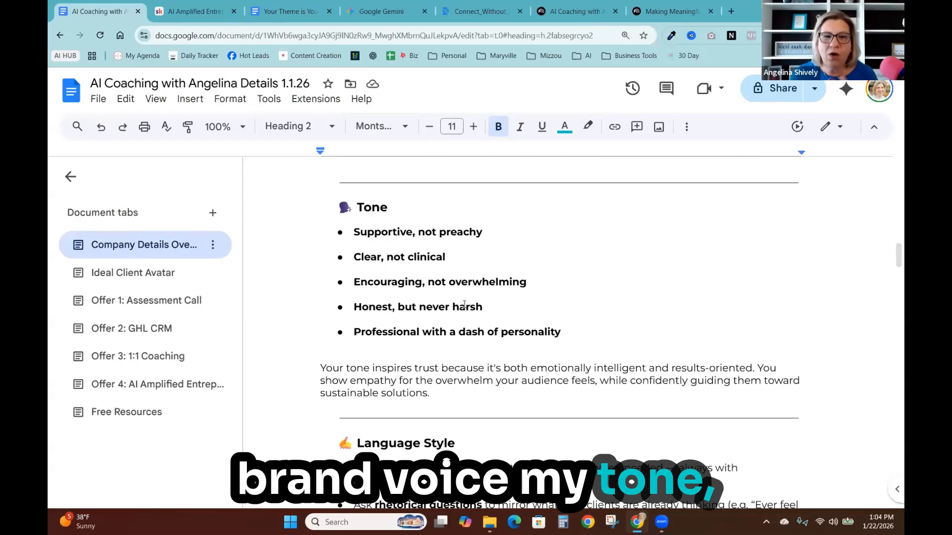
scroll(464, 308, down, 4)
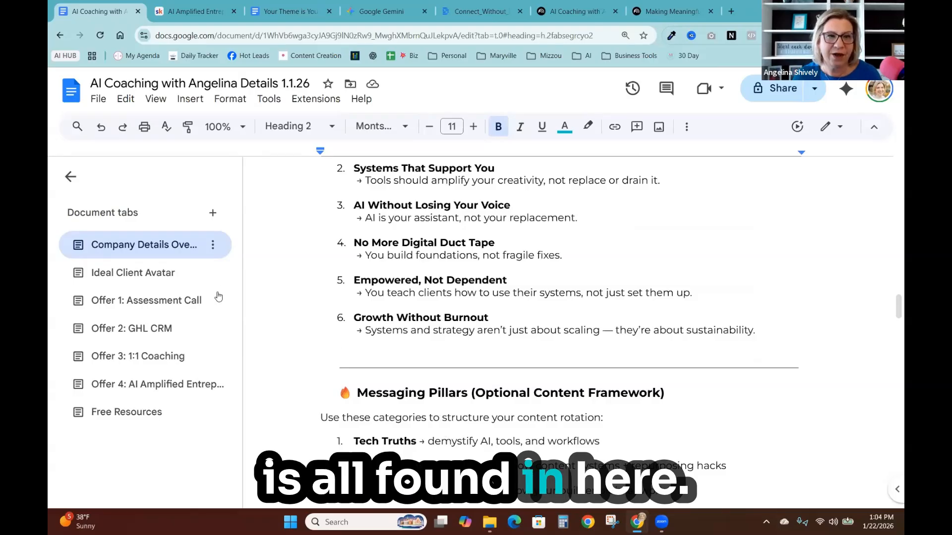
- Browse the Ideal Client Avatar tab, then the Offer 1: Assessment Call and Offer 2: GHL CRM tabs
click(138, 281)
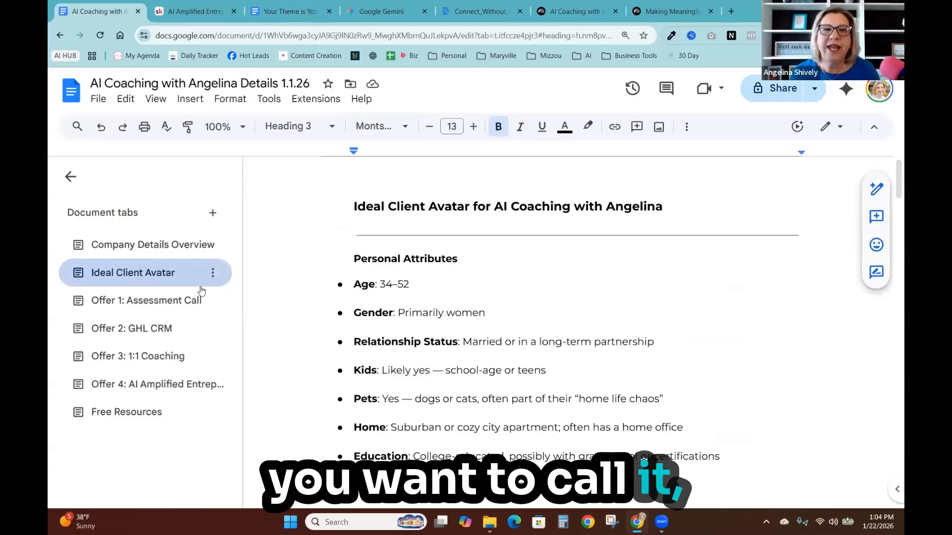
scroll(398, 340, down, 5)
scroll(398, 340, down, 8)
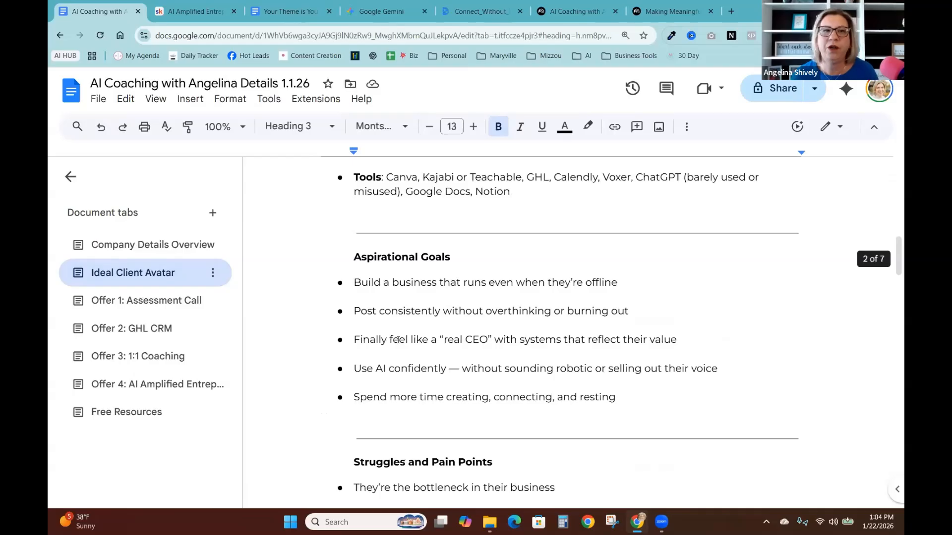
scroll(397, 340, down, 5)
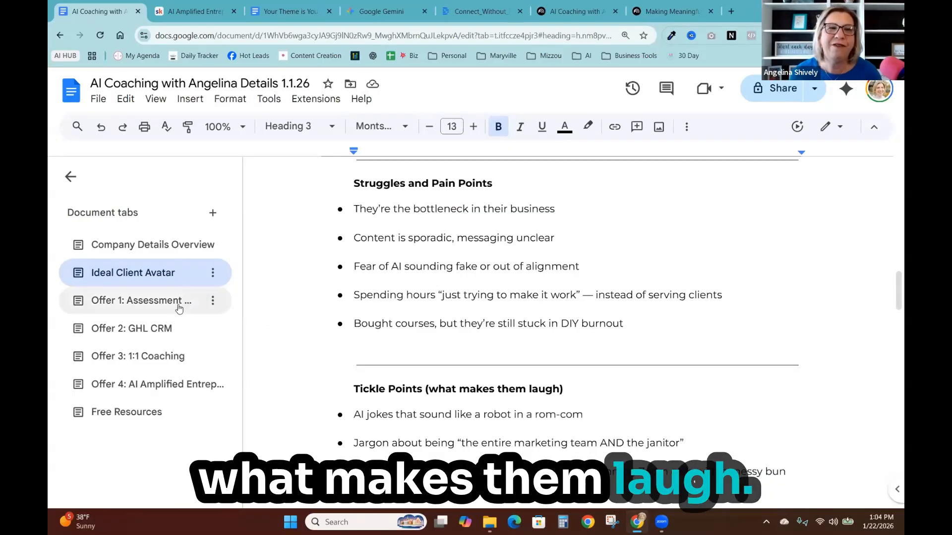
click(130, 302)
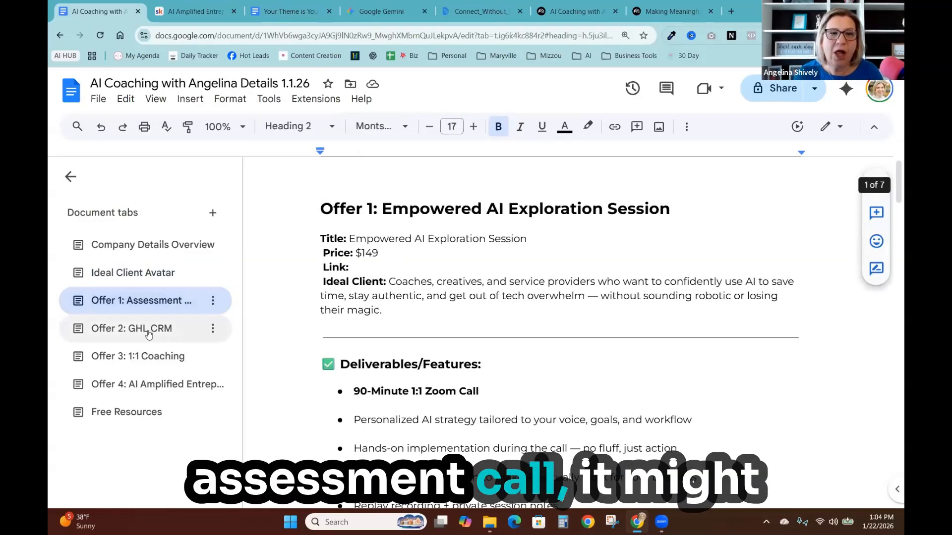
click(175, 331)
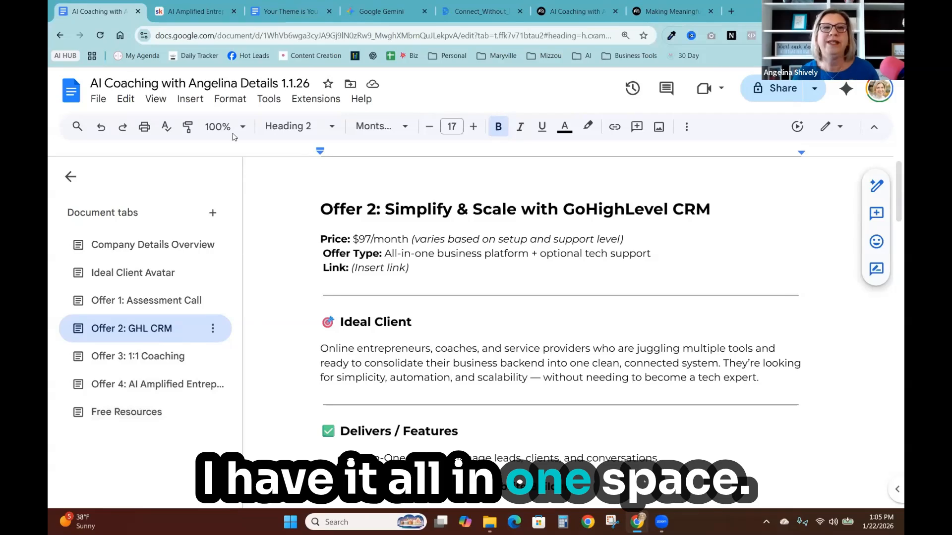
- Switch to the AI Amplified Entrepreneur community and open the Anchor Your Vision course in the Classroom
click(203, 10)
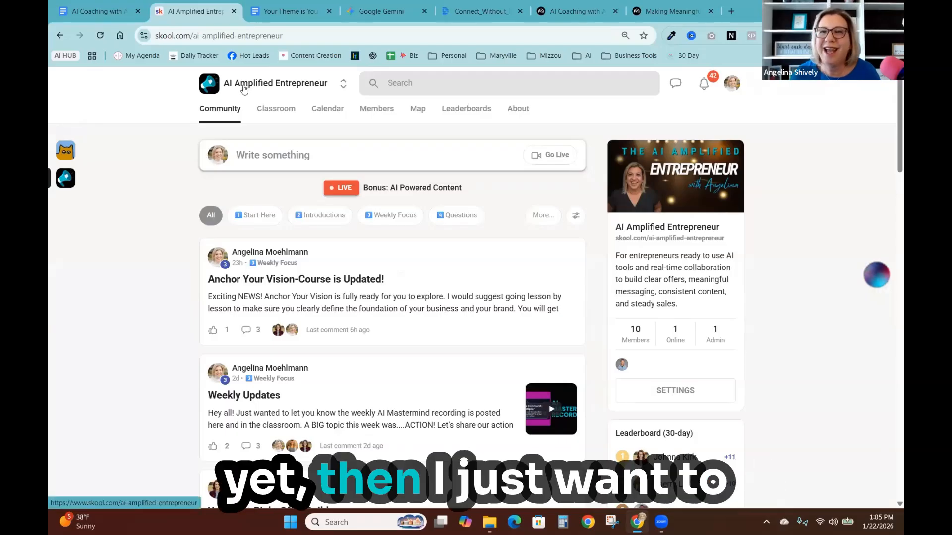
click(287, 111)
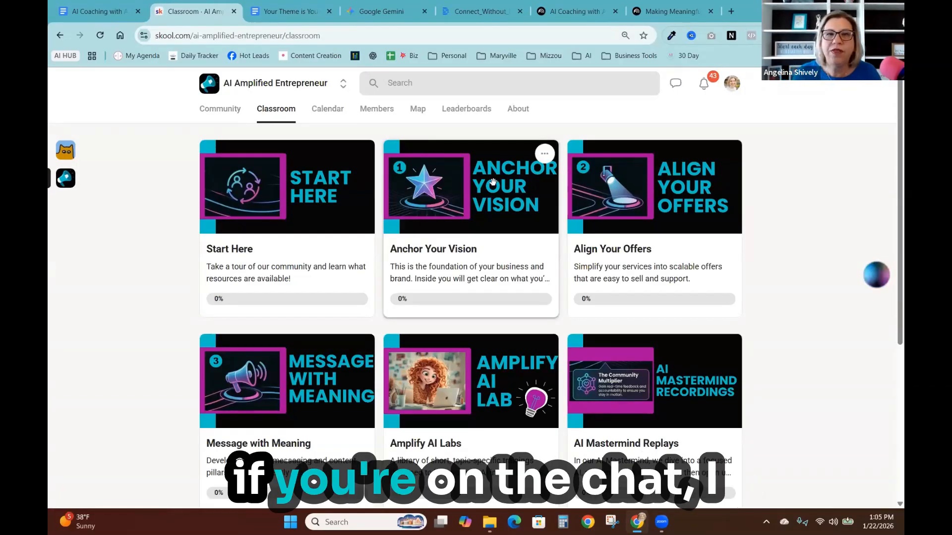
click(489, 196)
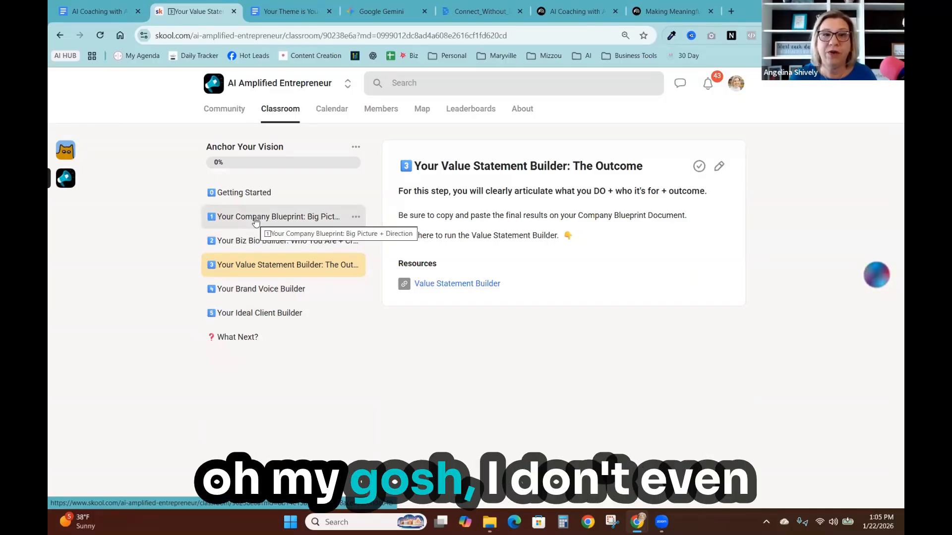
- Browse the Anchor Your Vision lessons from the Company Blueprint through the Ideal Client Builder
click(255, 221)
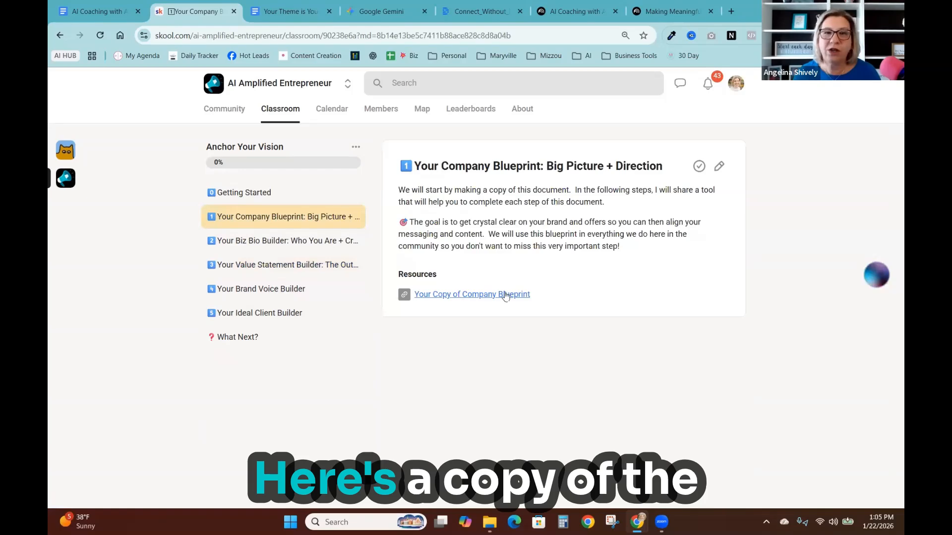
click(264, 242)
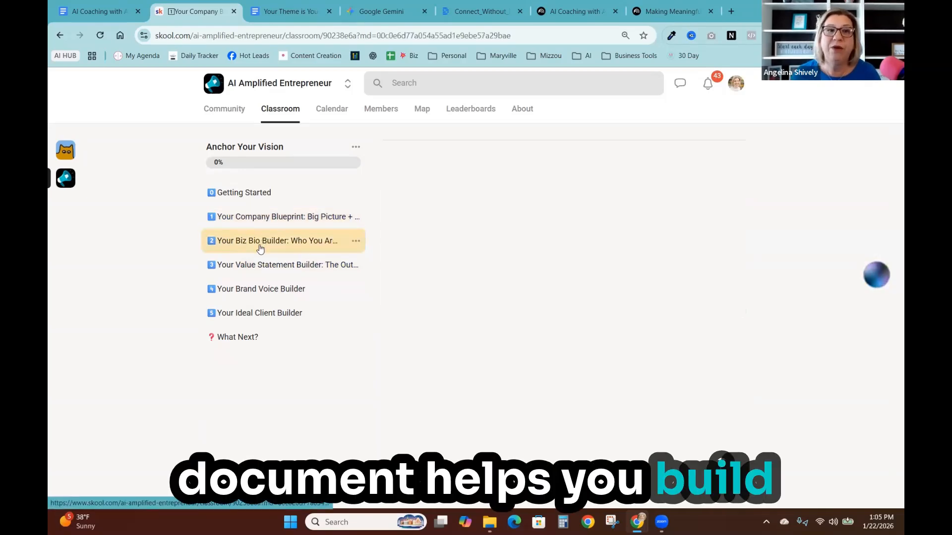
click(276, 265)
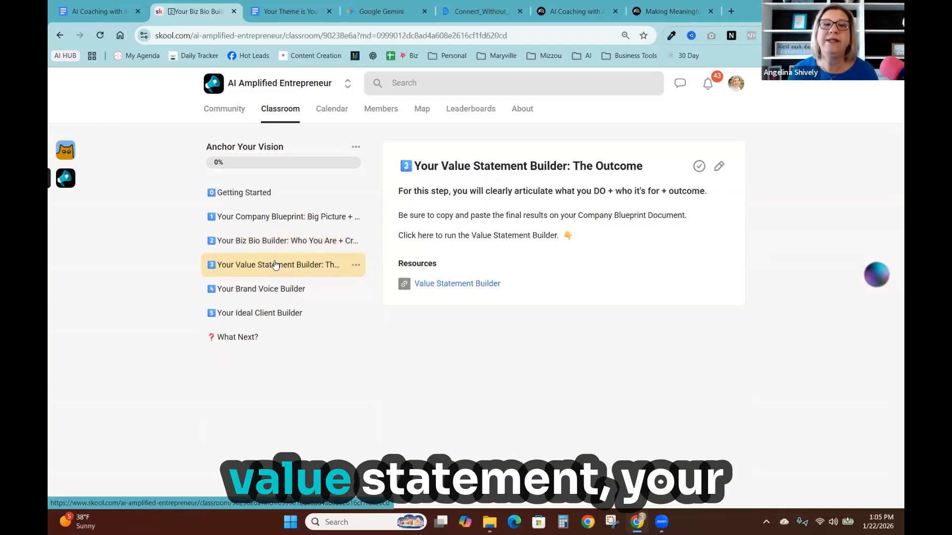
click(264, 295)
click(262, 317)
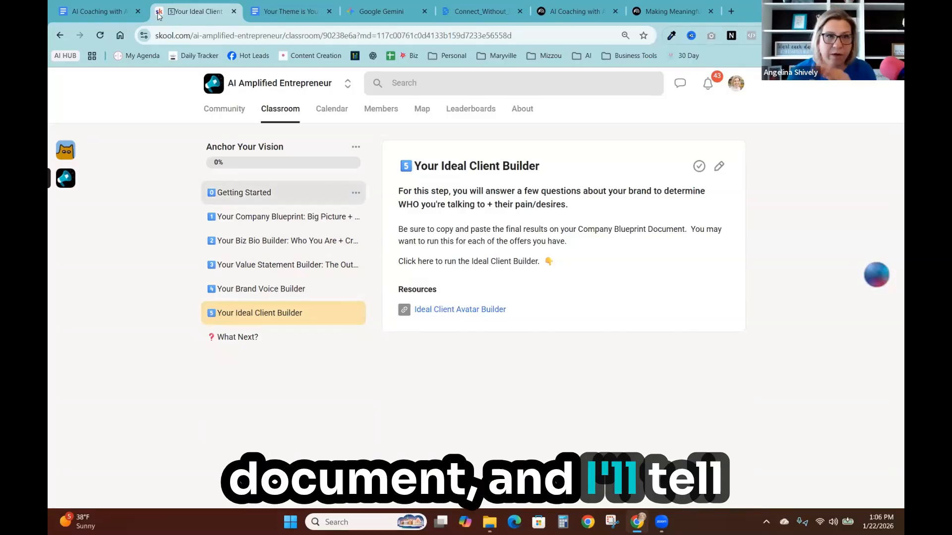
- Go back to the details document, then open the AI Coaching with Angelina: Brand and Offerings notebook in NotebookLM
mouse_move(101, 11)
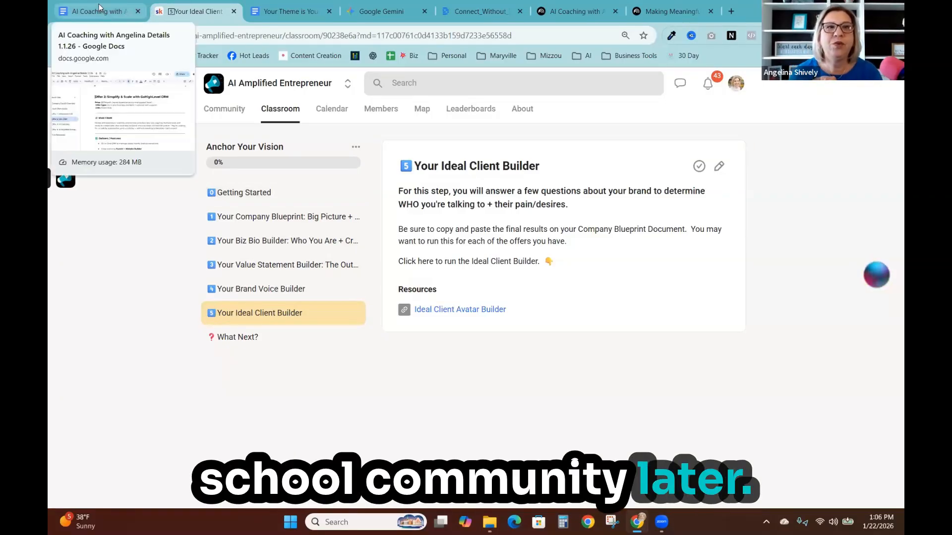
click(103, 10)
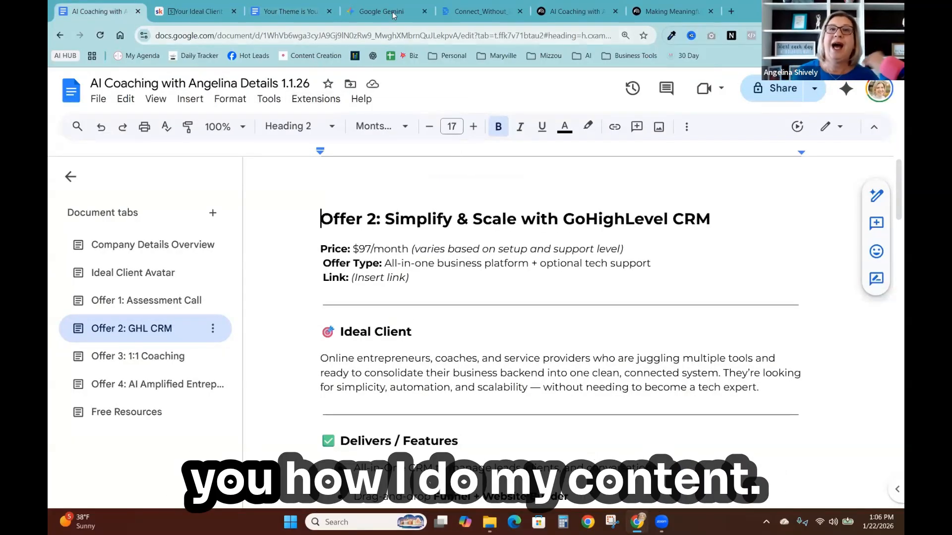
click(583, 10)
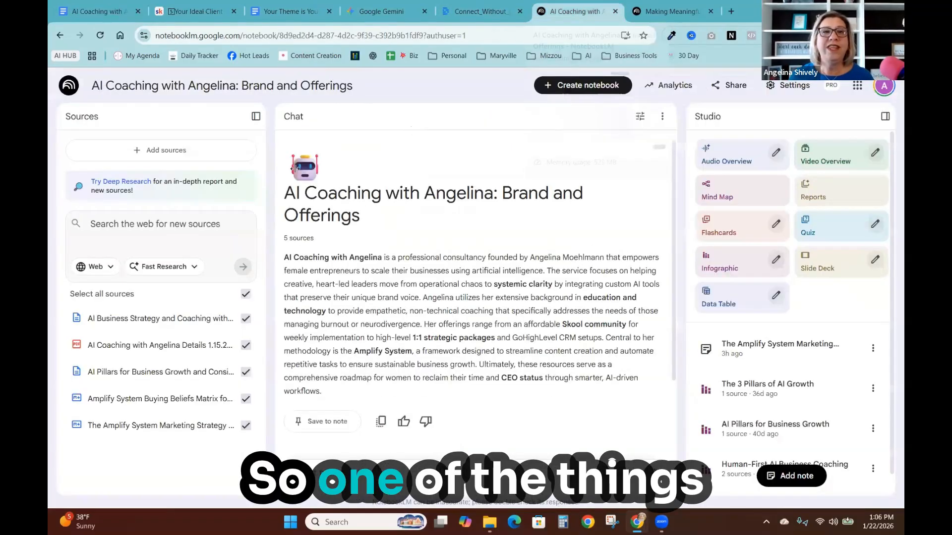
click(67, 87)
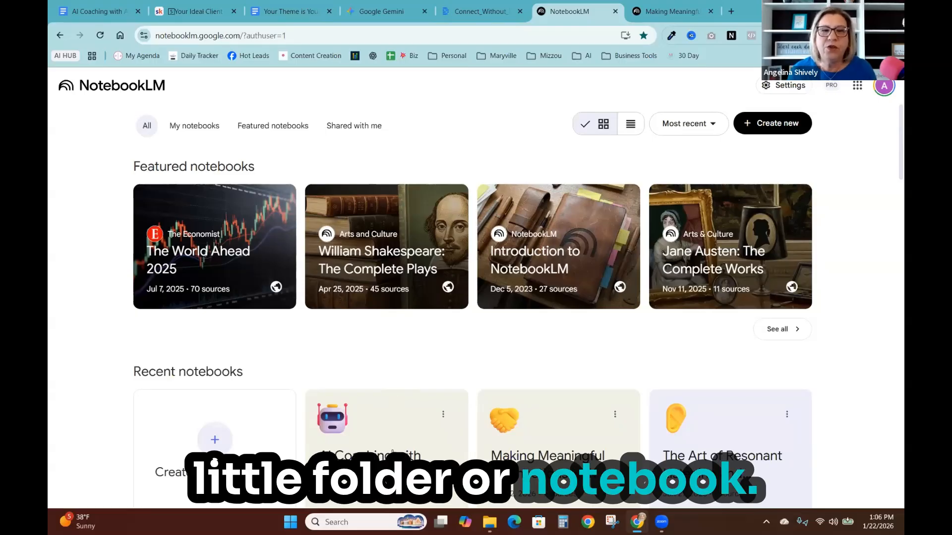
click(390, 456)
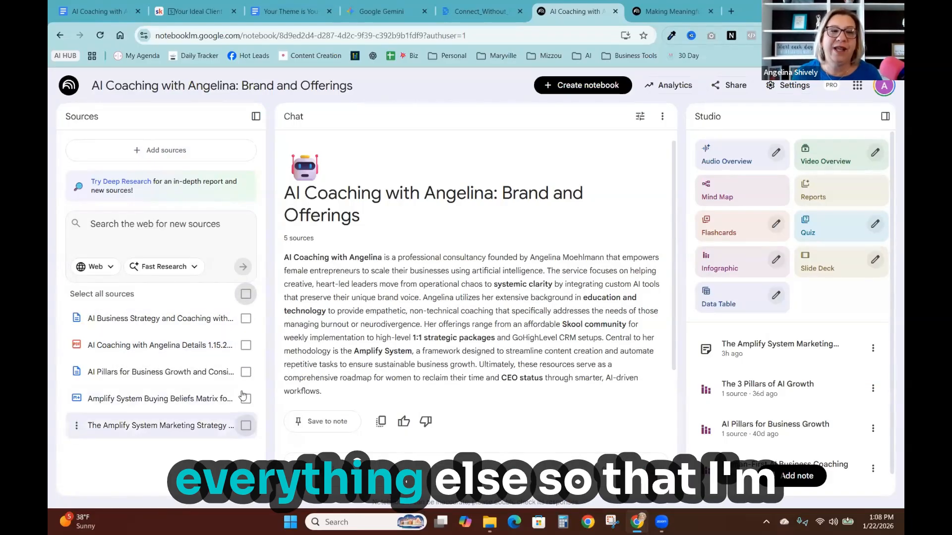
- Select only the AI Coaching with Angelina Details source and paste the buying-beliefs marketing prompt into the chat box
click(245, 346)
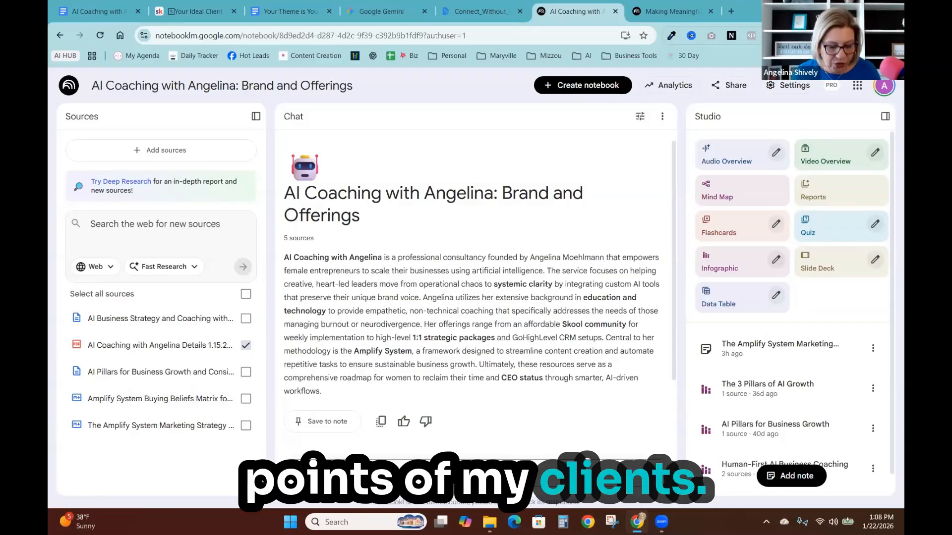
key(ctrl+v)
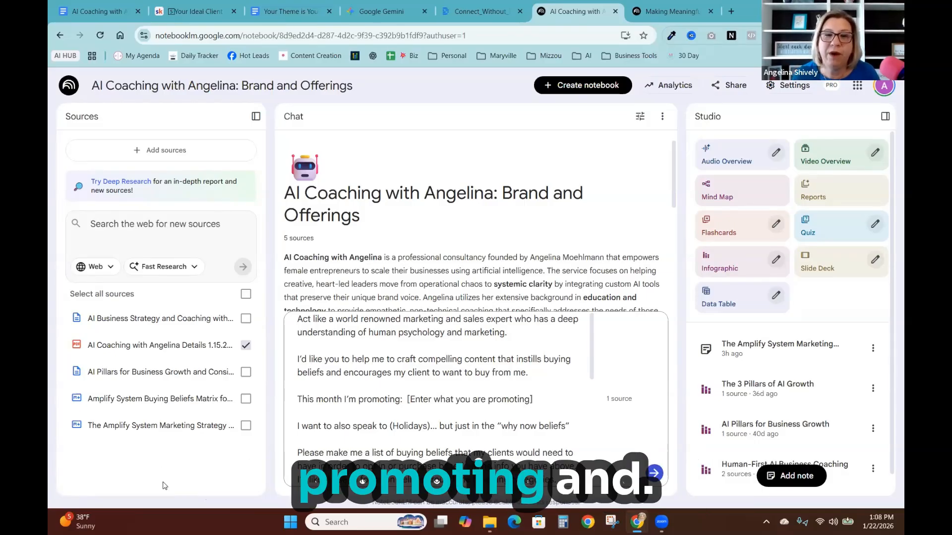
- Replace the [Enter what you are promoting] placeholder with "my skool community- reference the offer 4 in my comany details"
drag(406, 400, 533, 400)
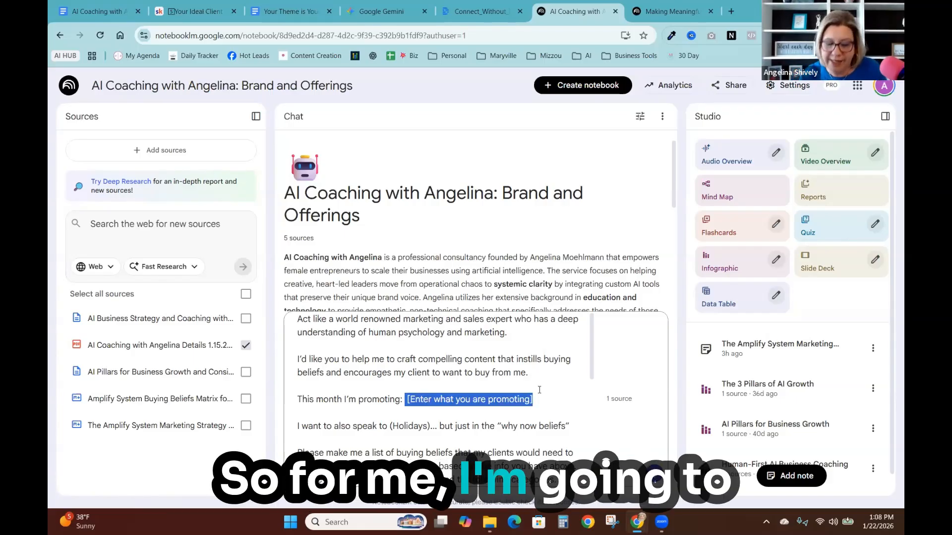
text(my skool communi)
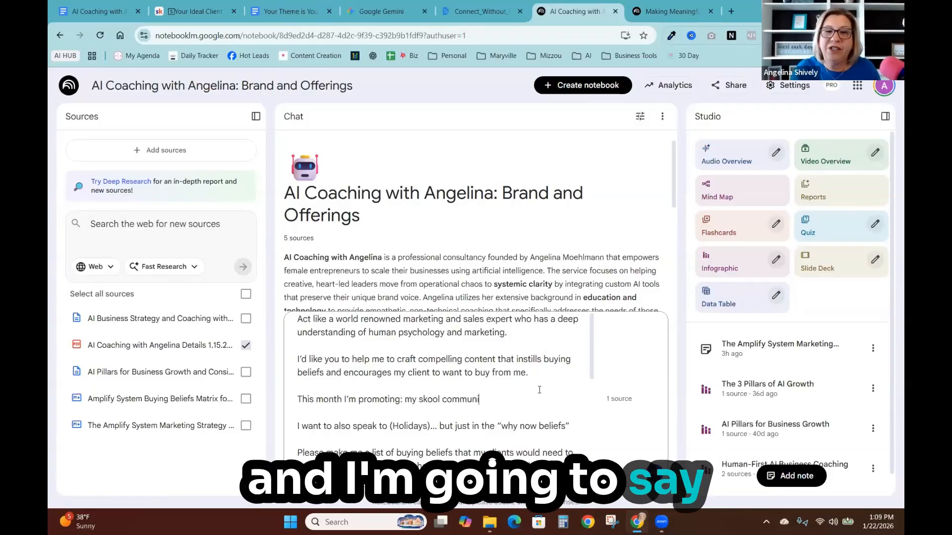
text(ty- refere)
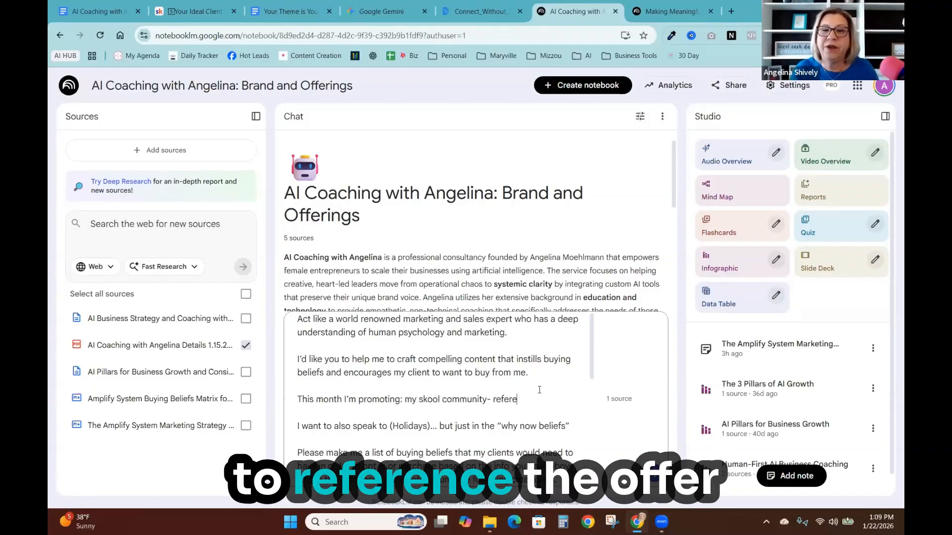
text(nce the offer 4 in)
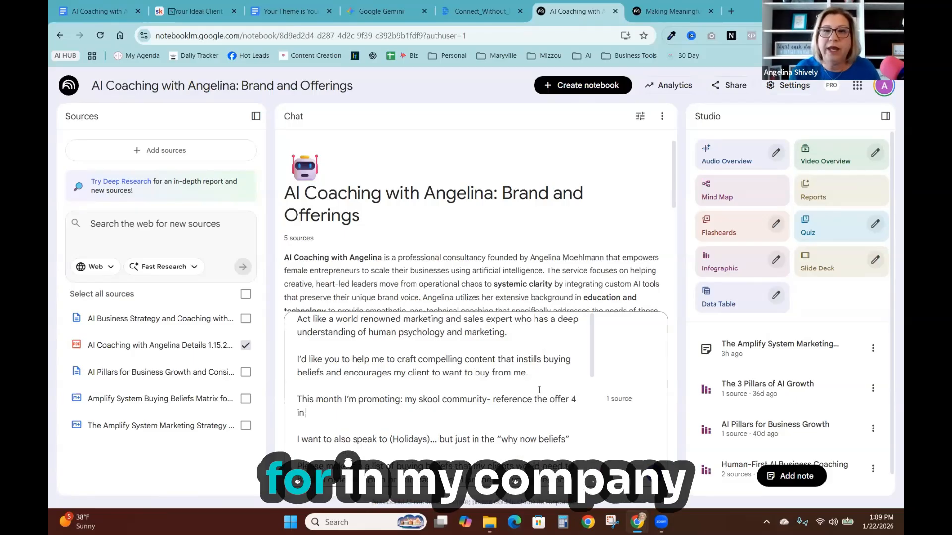
text( my comany details)
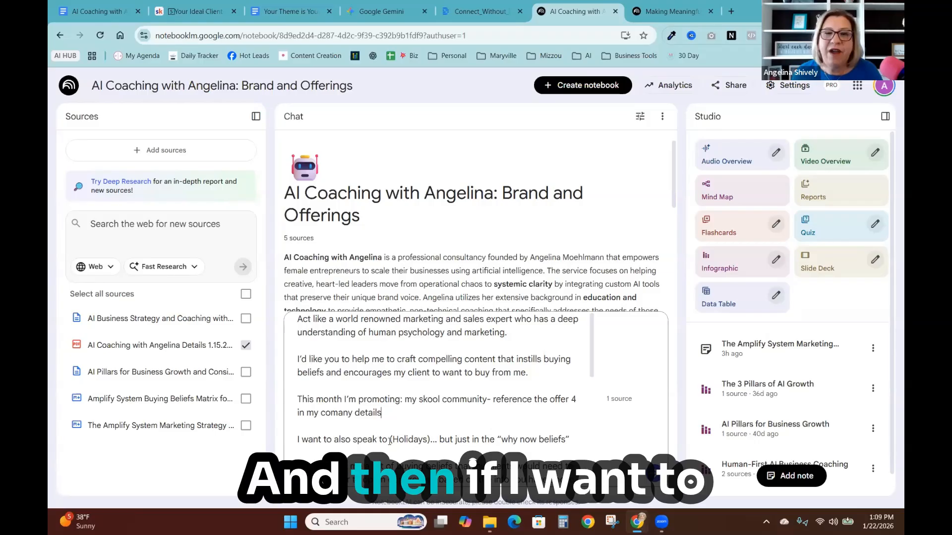
- Extend the Holidays line of the prompt to read "around love and how we want to love our business"
drag(391, 440, 433, 439)
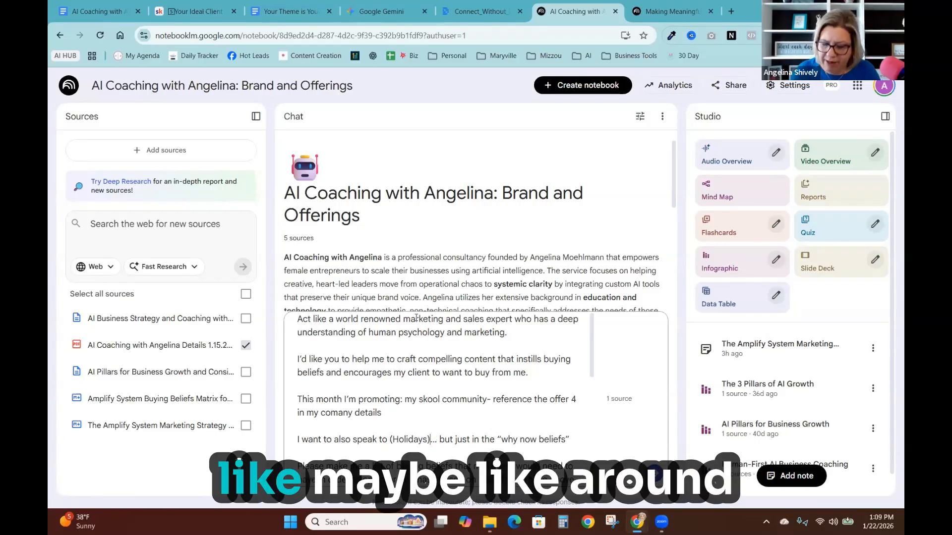
text(ar)
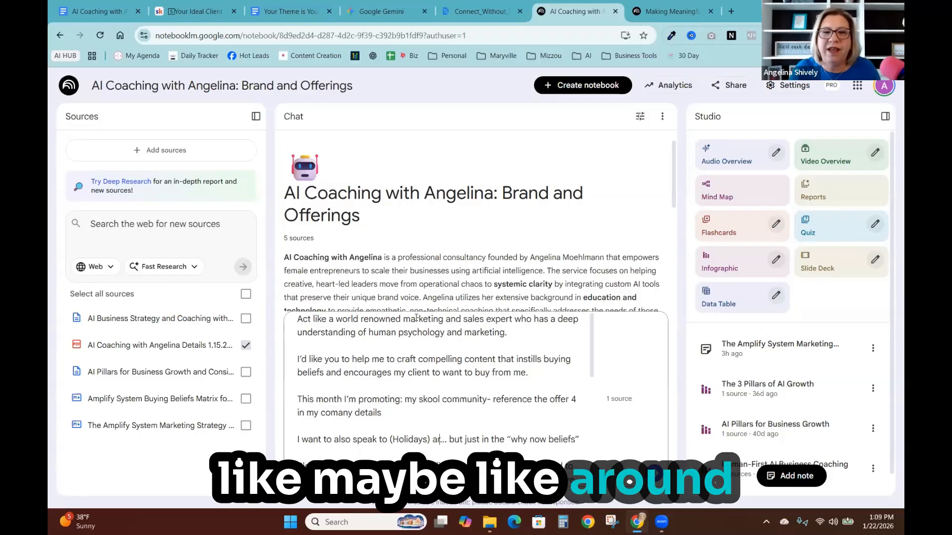
text(ound love and )
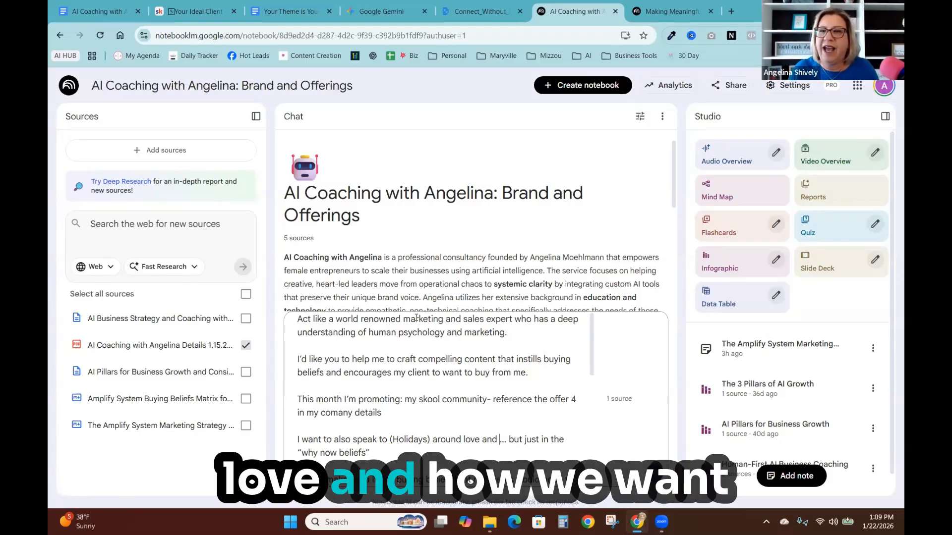
text(how we t)
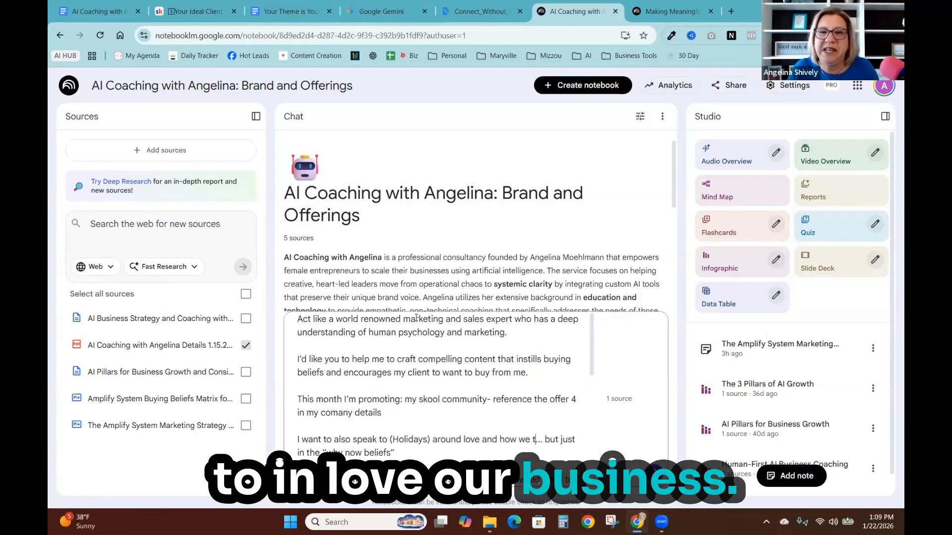
key(BackSpace)
text(want to)
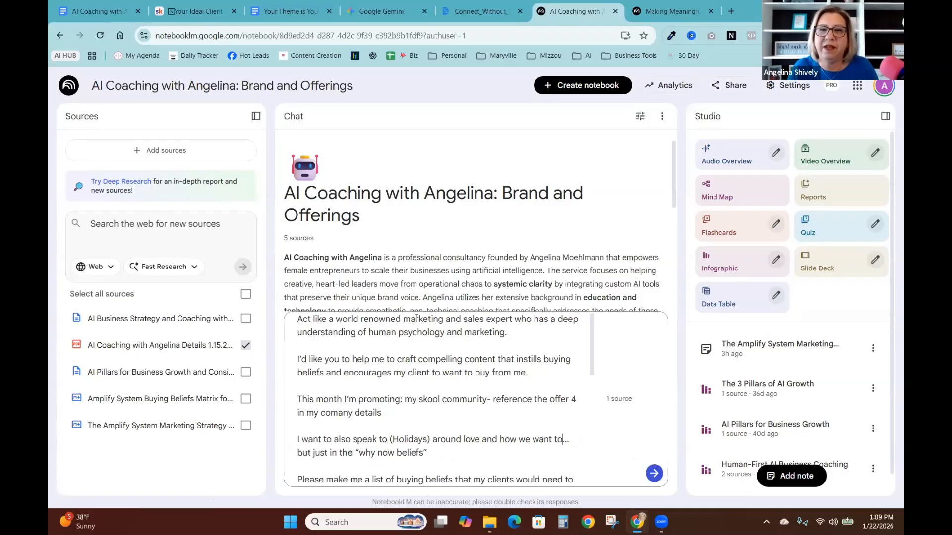
text(budiness)
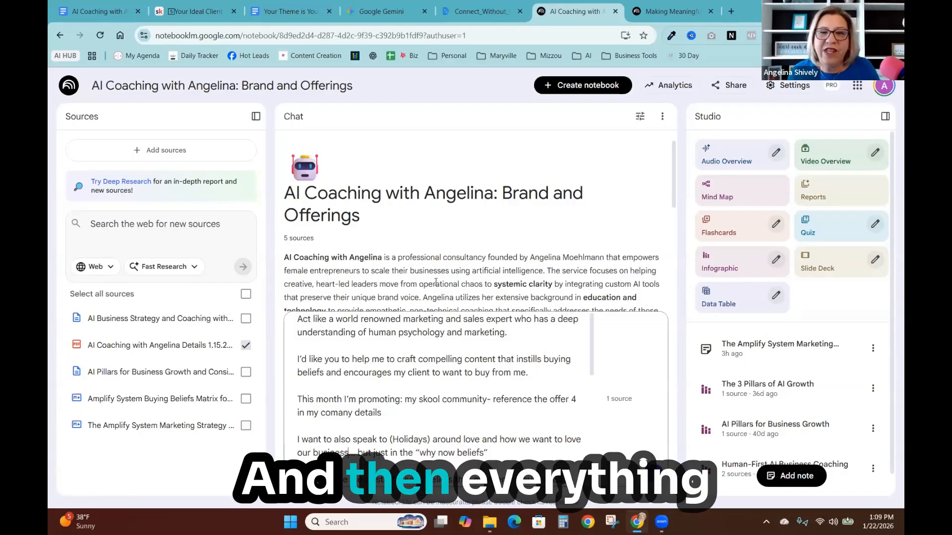
- Submit the buying-beliefs prompt to the chat
scroll(476, 294, down, 1)
scroll(483, 481, down, 1)
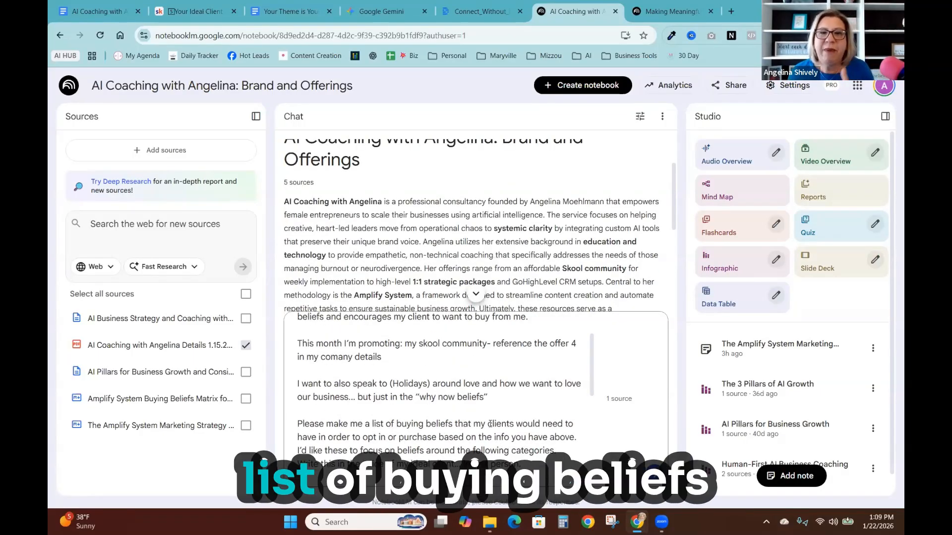
scroll(391, 367, down, 1)
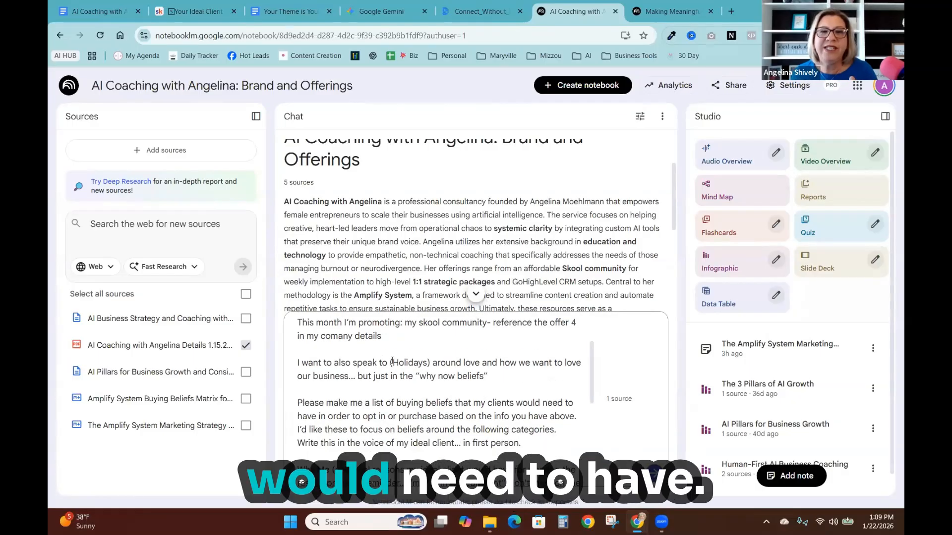
scroll(352, 369, down, 1)
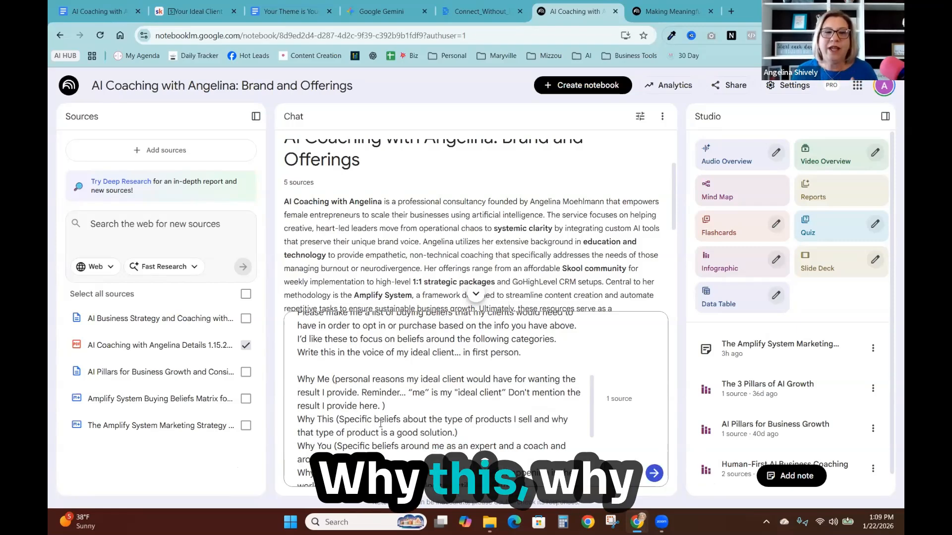
scroll(381, 424, down, 1)
scroll(379, 423, down, 1)
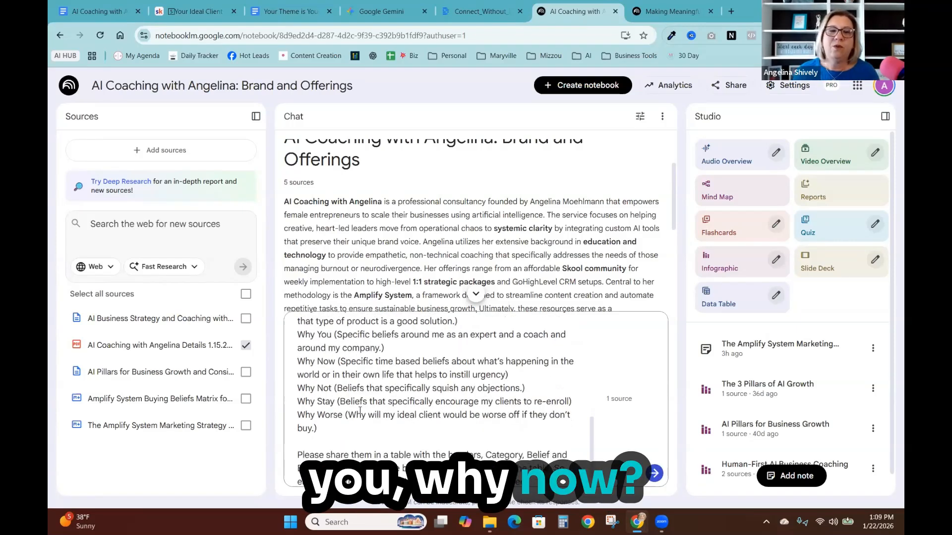
scroll(357, 409, down, 1)
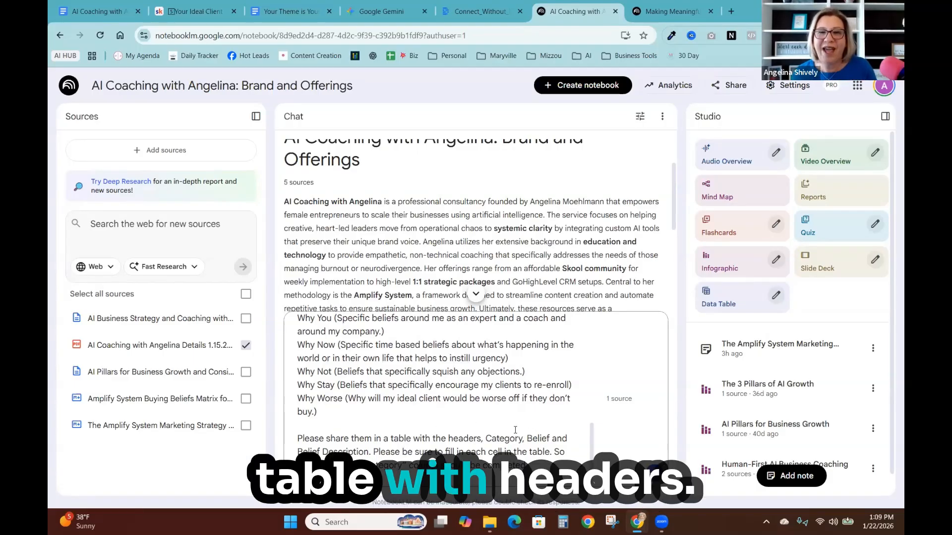
key(Return)
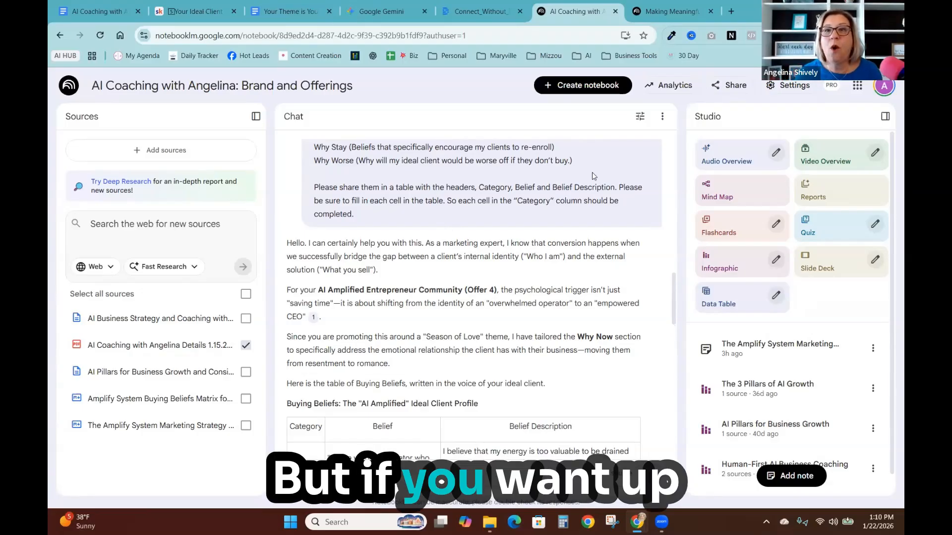
- Examine the chat configuration options and the buying-beliefs table in the generated response
click(643, 116)
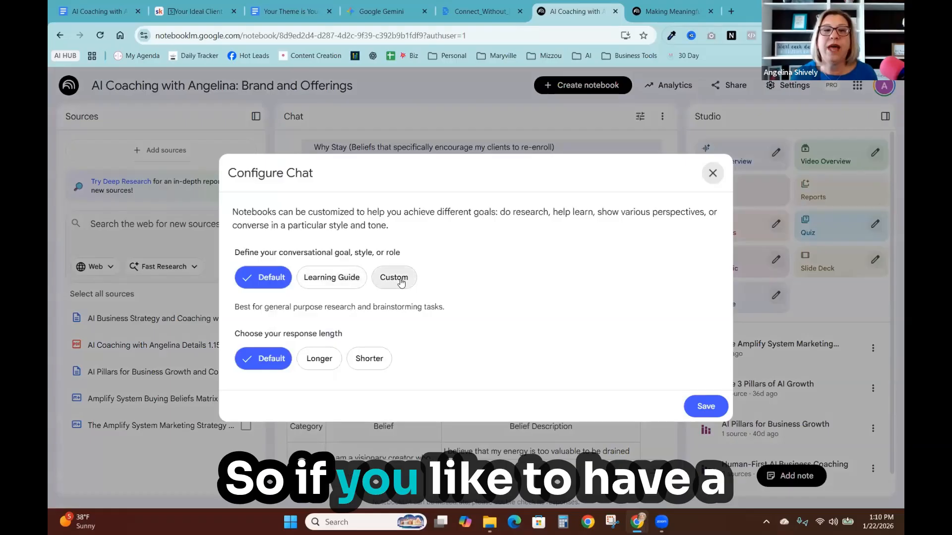
click(712, 174)
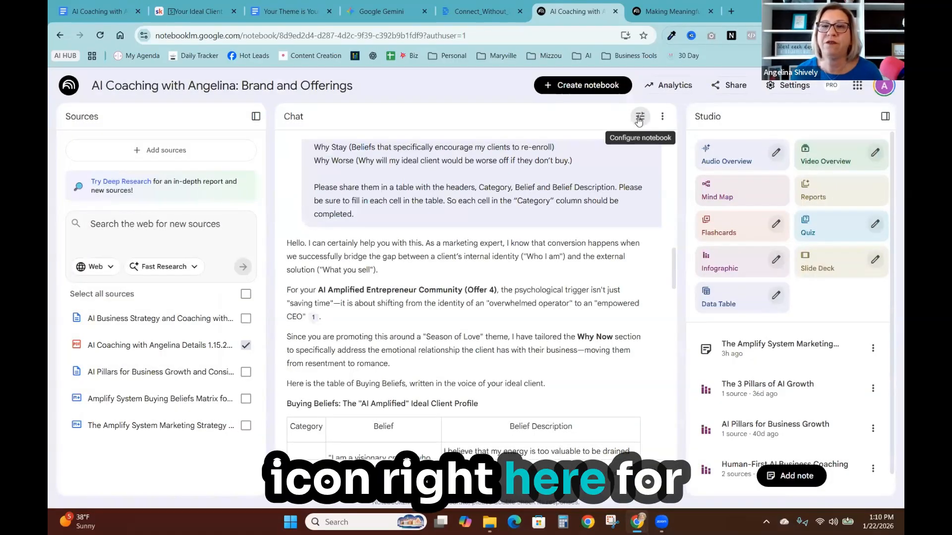
scroll(516, 350, down, 5)
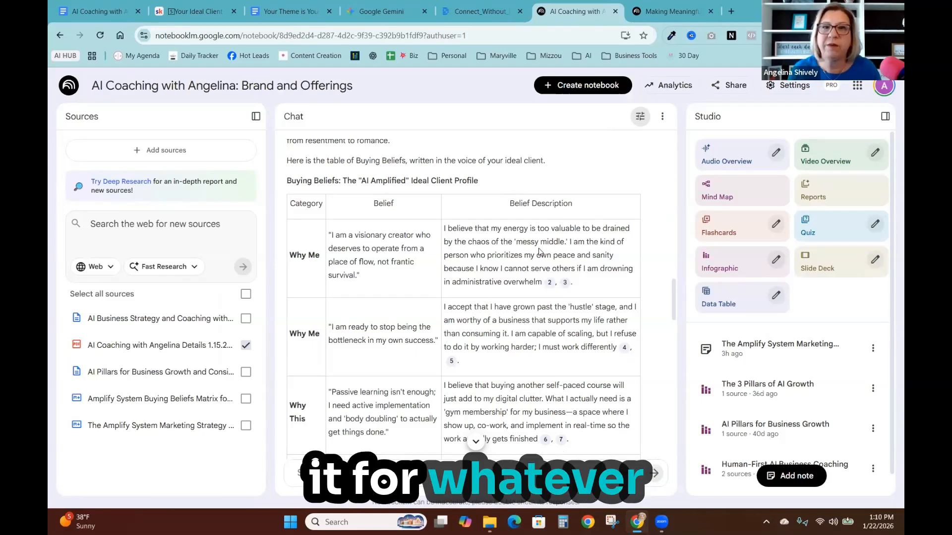
scroll(511, 262, down, 1)
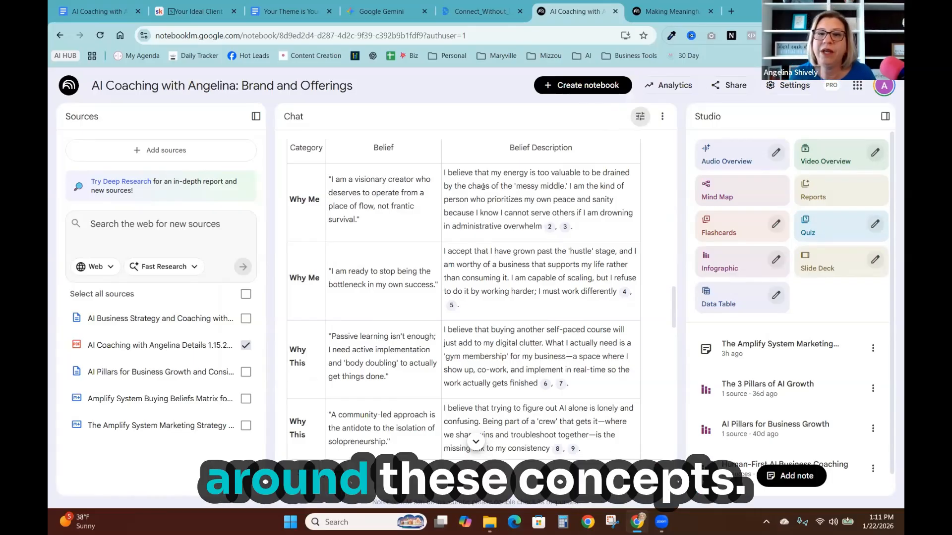
scroll(612, 227, down, 2)
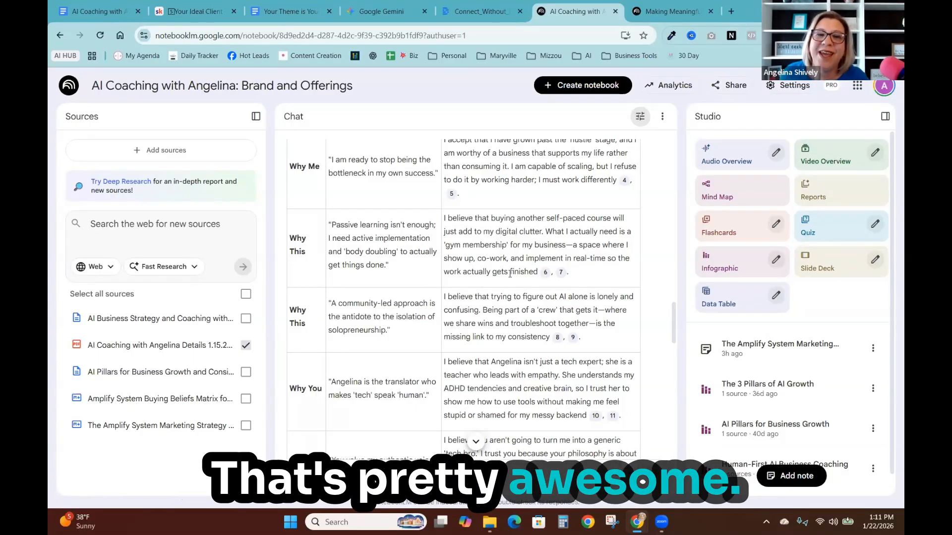
scroll(510, 274, down, 4)
scroll(486, 262, down, 1)
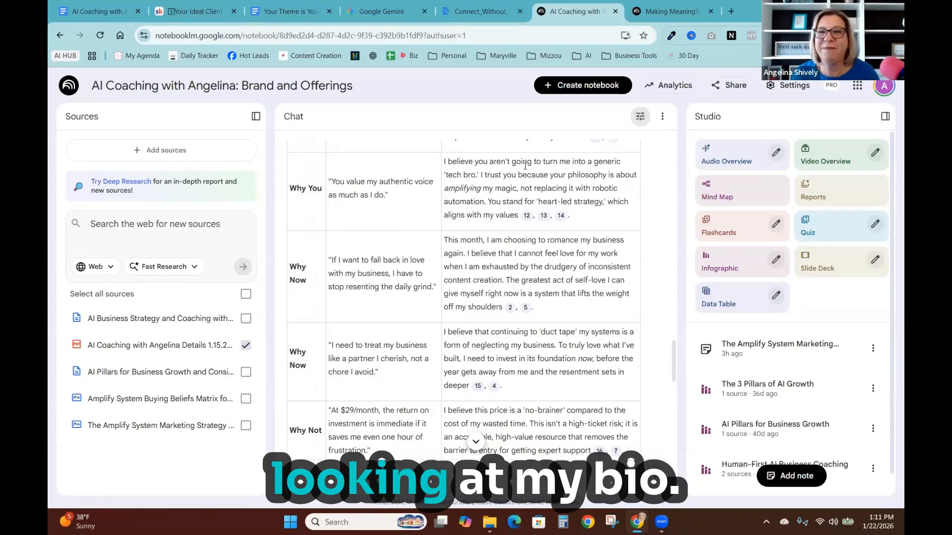
scroll(528, 181, up, 1)
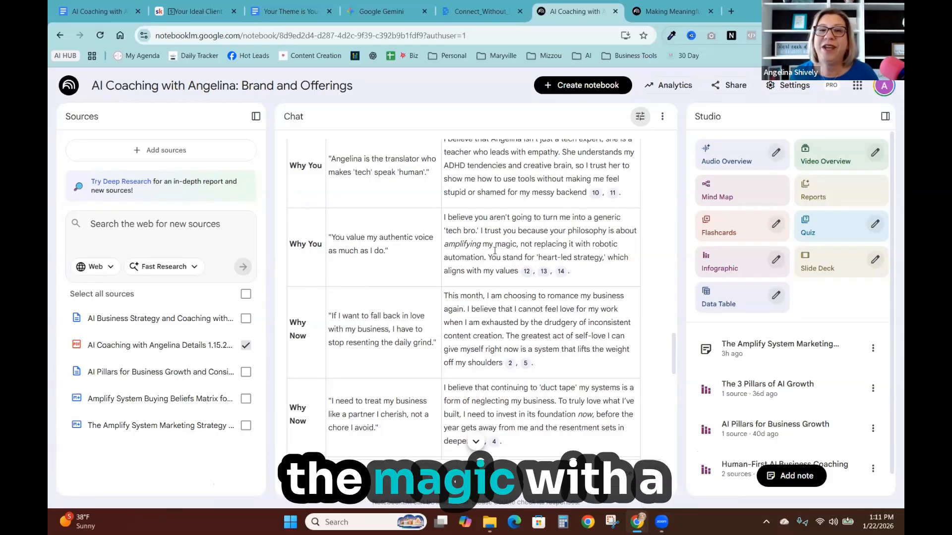
scroll(575, 256, down, 3)
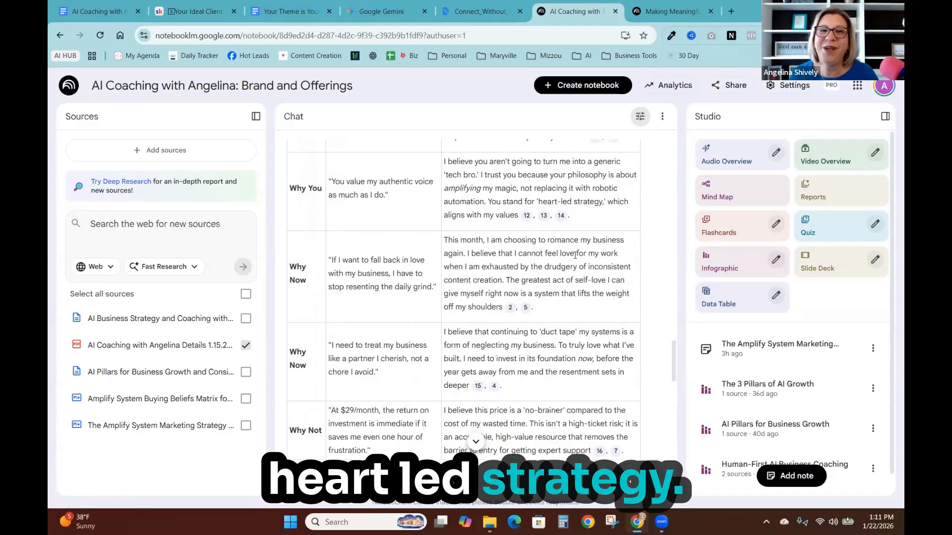
scroll(575, 255, down, 8)
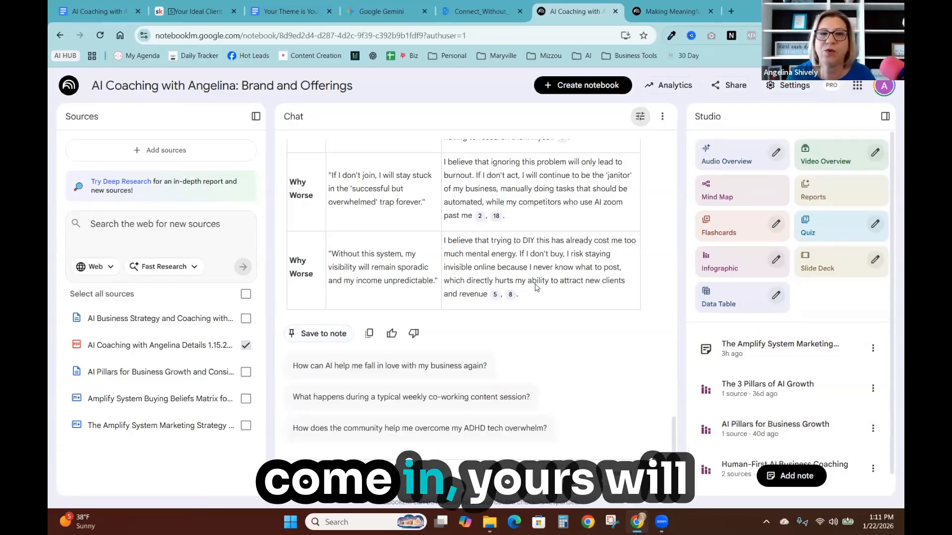
- Save the response to a note and open the saved note to review its contents
click(326, 332)
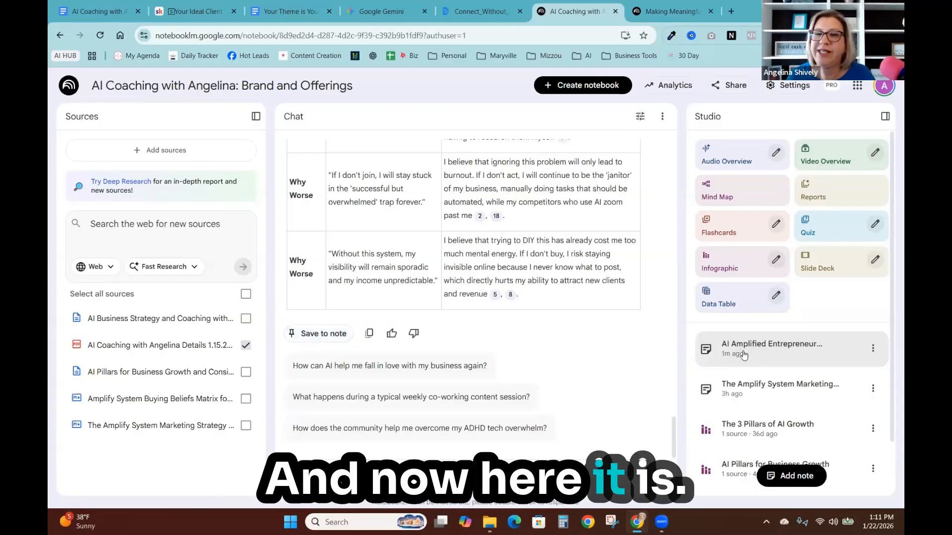
click(772, 348)
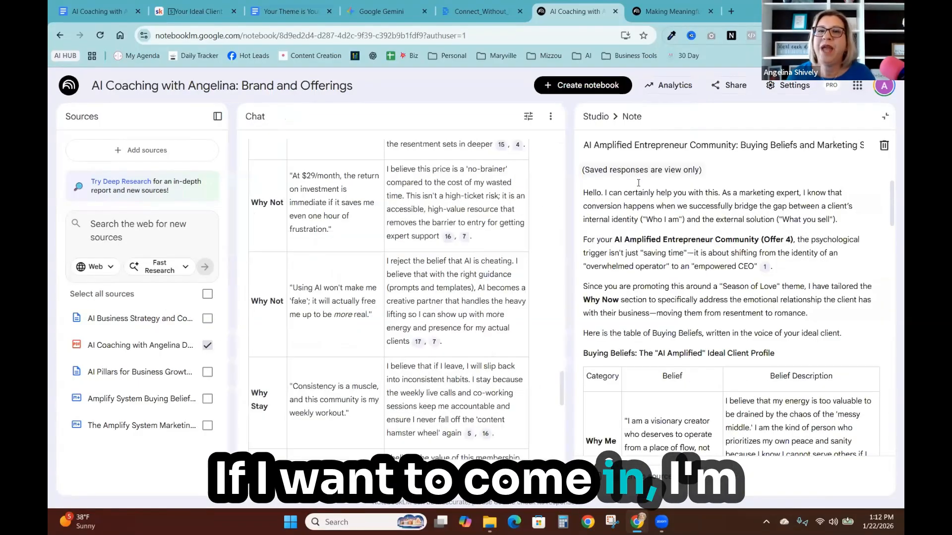
scroll(664, 332, down, 5)
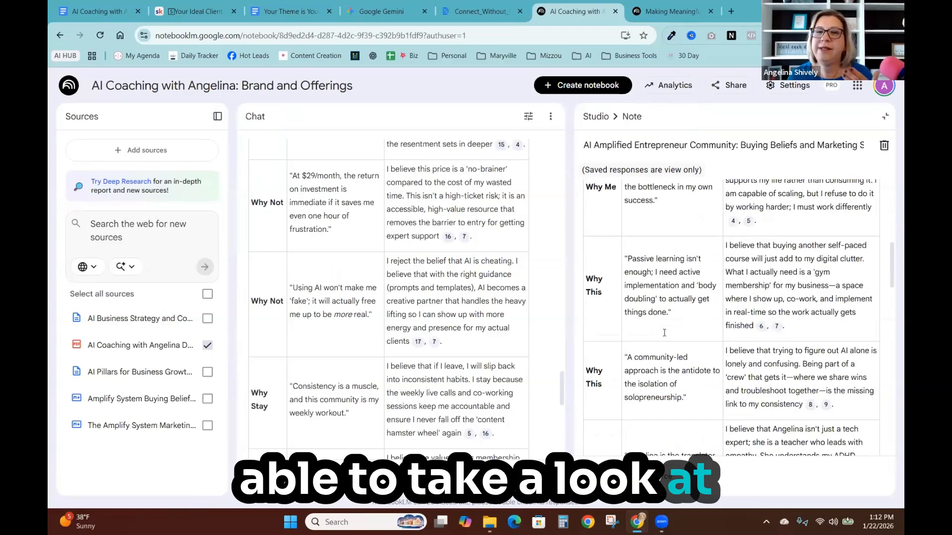
scroll(664, 333, down, 5)
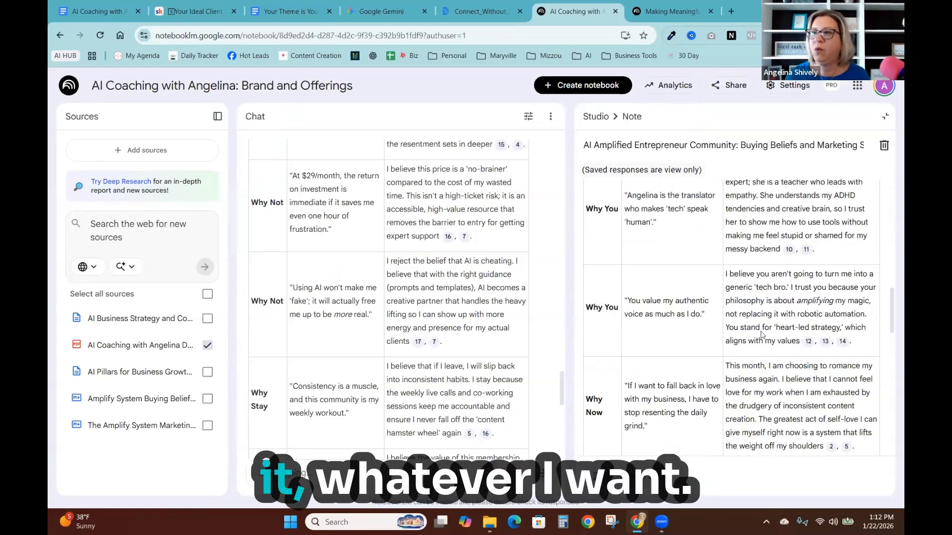
click(595, 117)
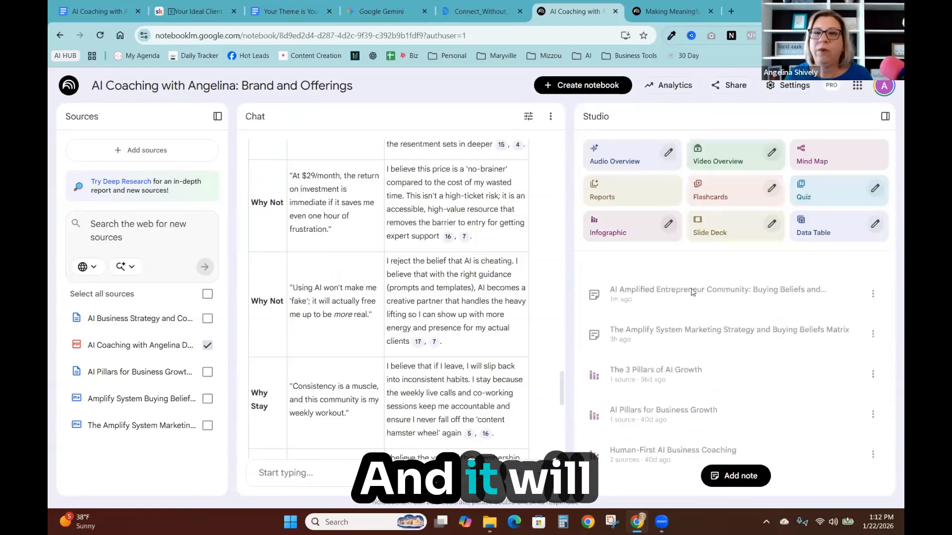
- Convert the saved AI Amplified Entrepreneur Community note into a notebook source
click(873, 350)
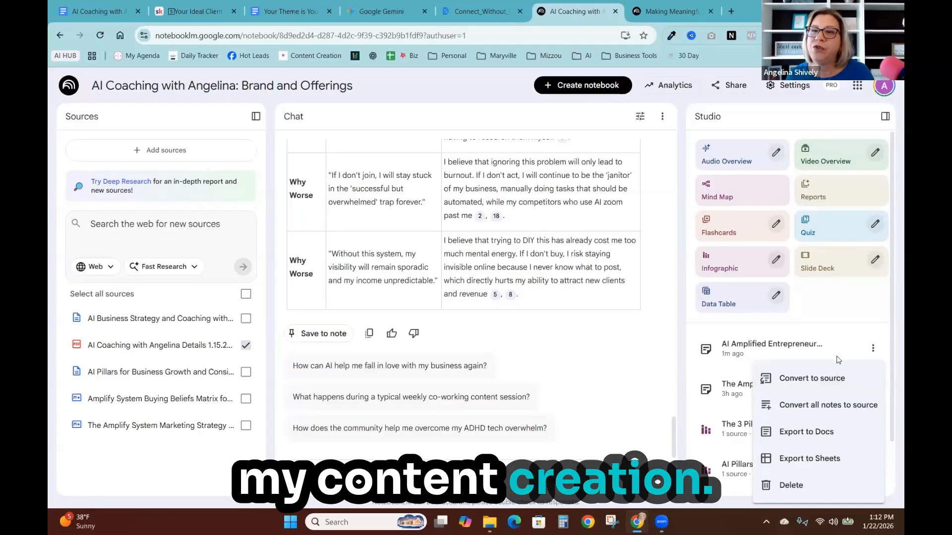
click(823, 378)
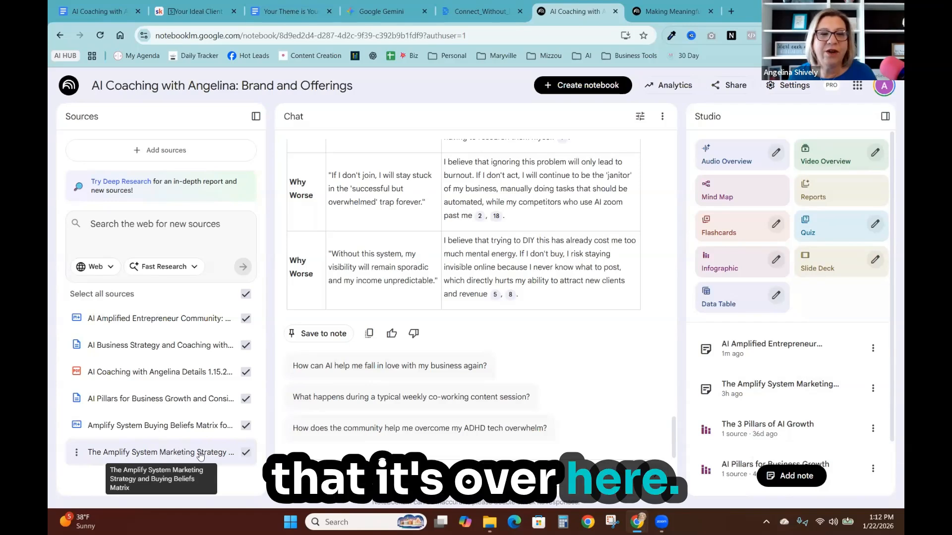
- Rename The Amplify System Marketing Strategy and Buying Beliefs Matrix source to "Buying Beliefs"
click(78, 453)
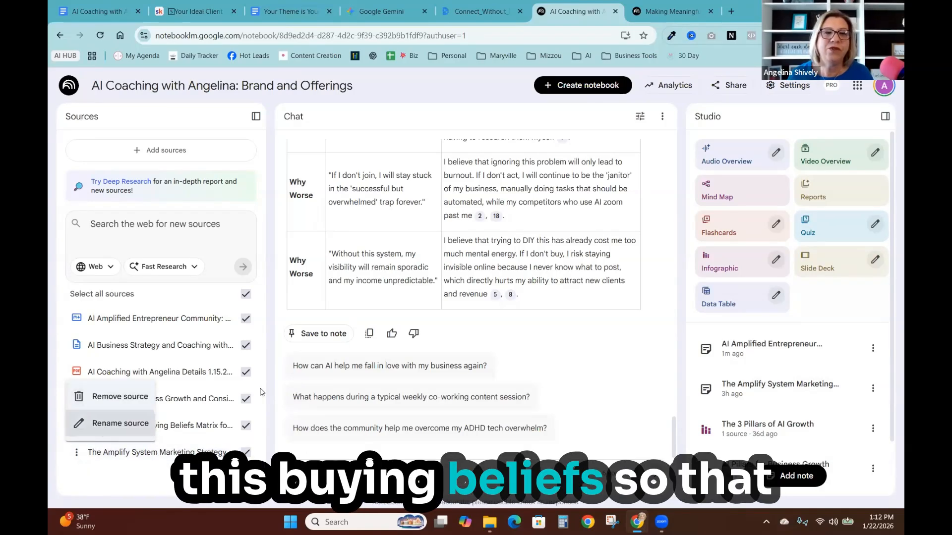
click(121, 423)
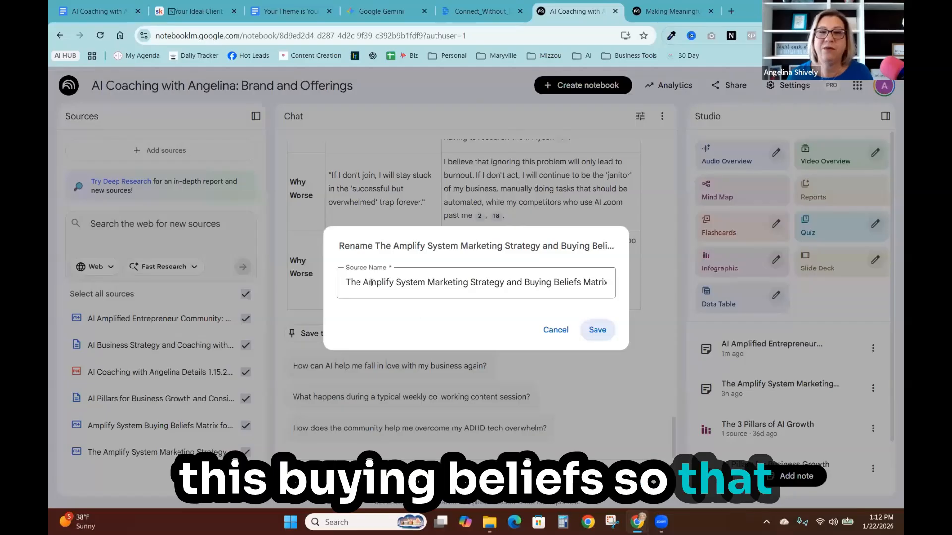
click(524, 282)
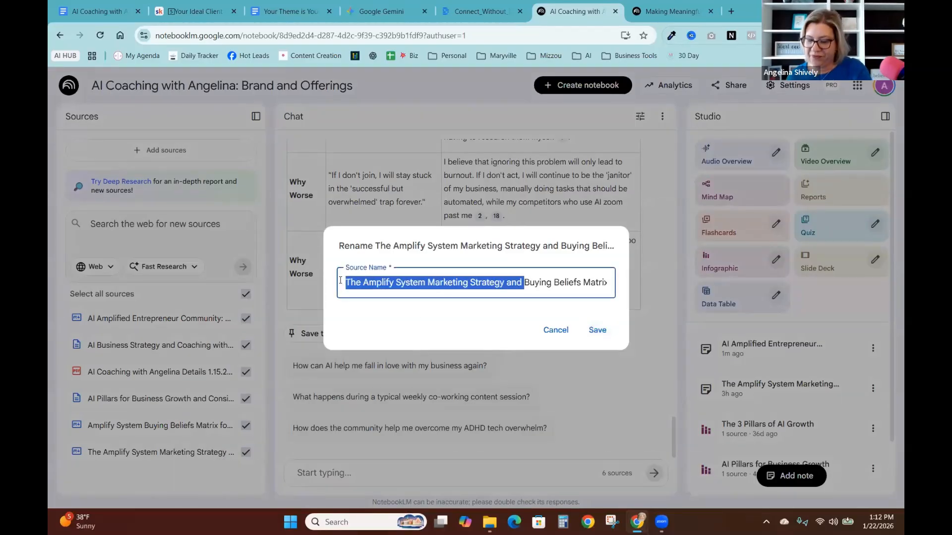
key(BackSpace)
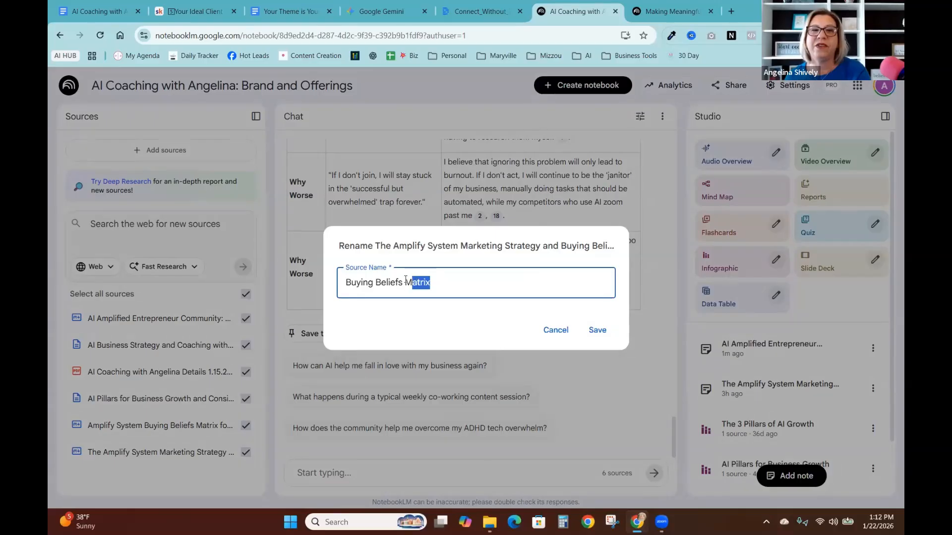
click(584, 330)
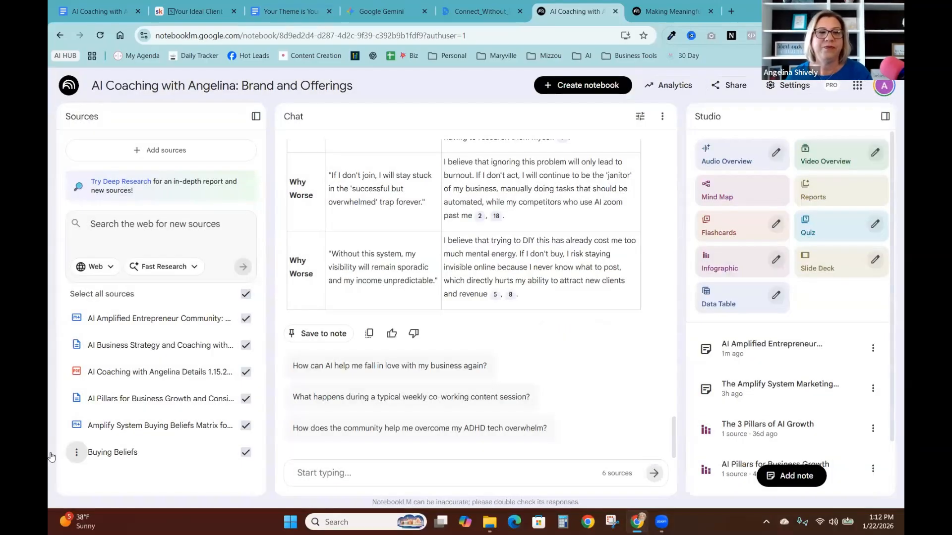
- Open the Buying Beliefs source to view its source guide and content, then close it
click(107, 452)
scroll(284, 380, down, 5)
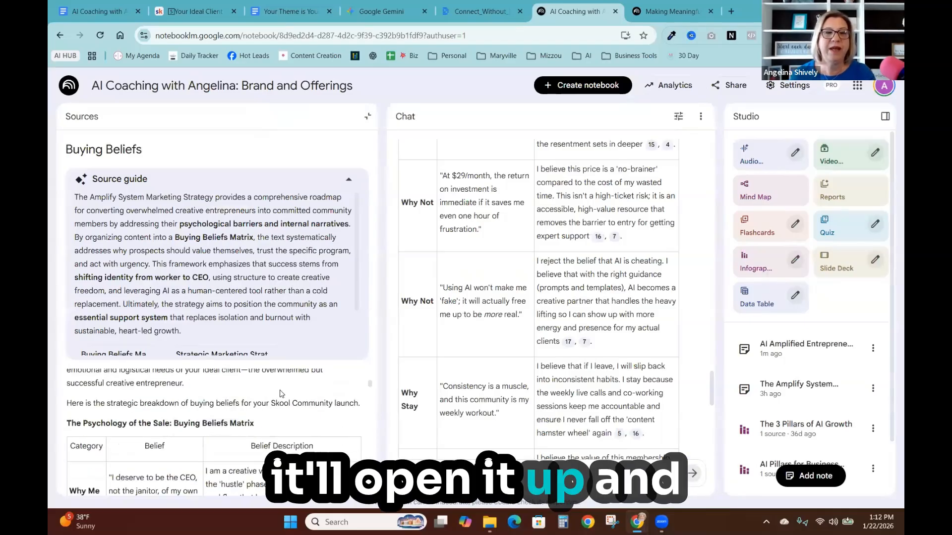
click(369, 121)
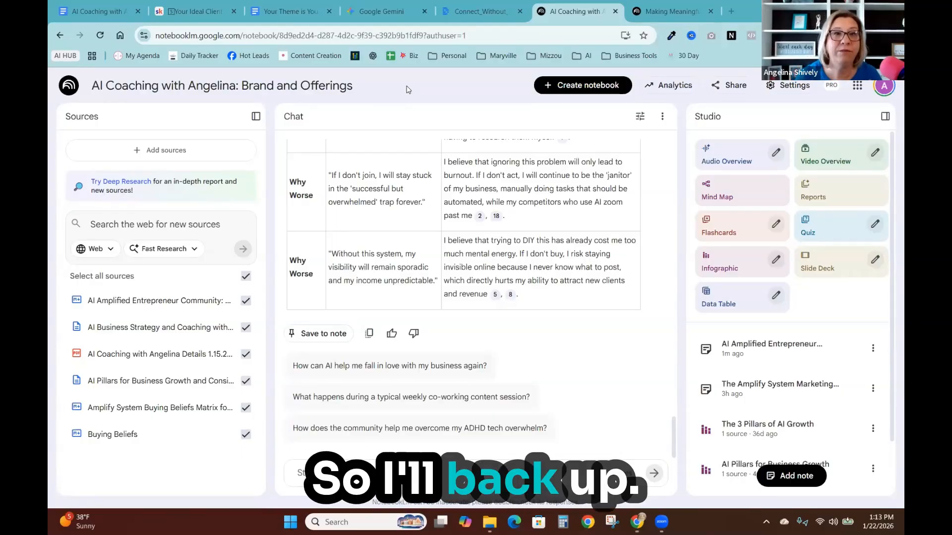
- Open NotebookLM's home page in a new tab and create a new notebook
click(730, 11)
text(notebooklm.google.com/?authuser=1)
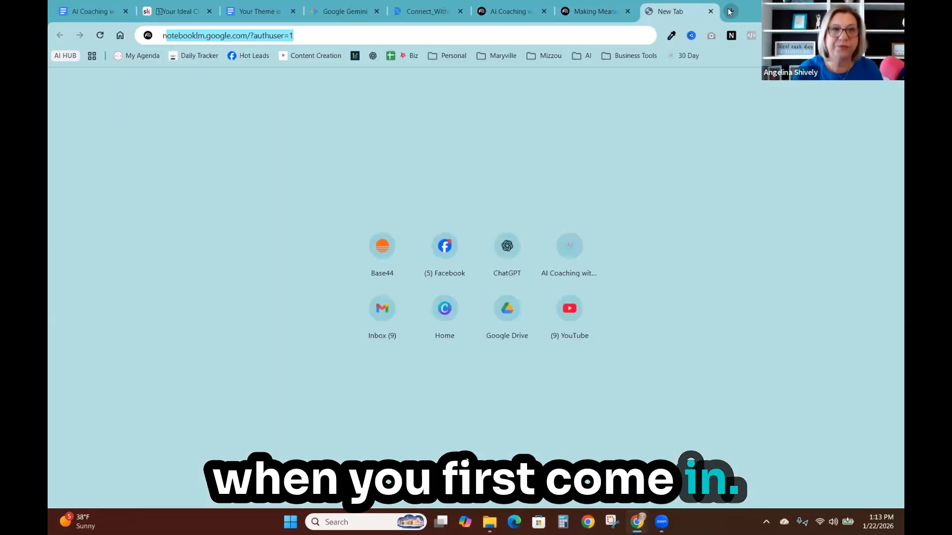
key(Return)
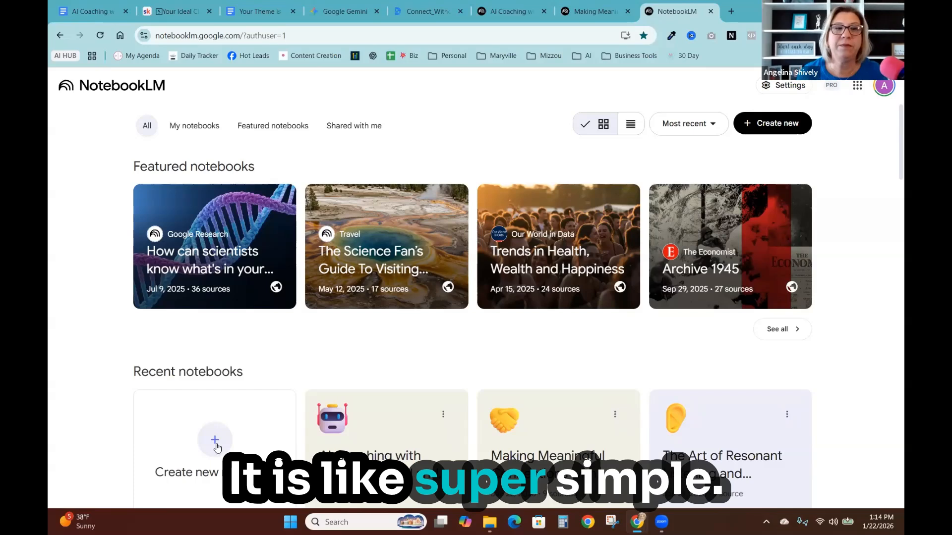
click(215, 444)
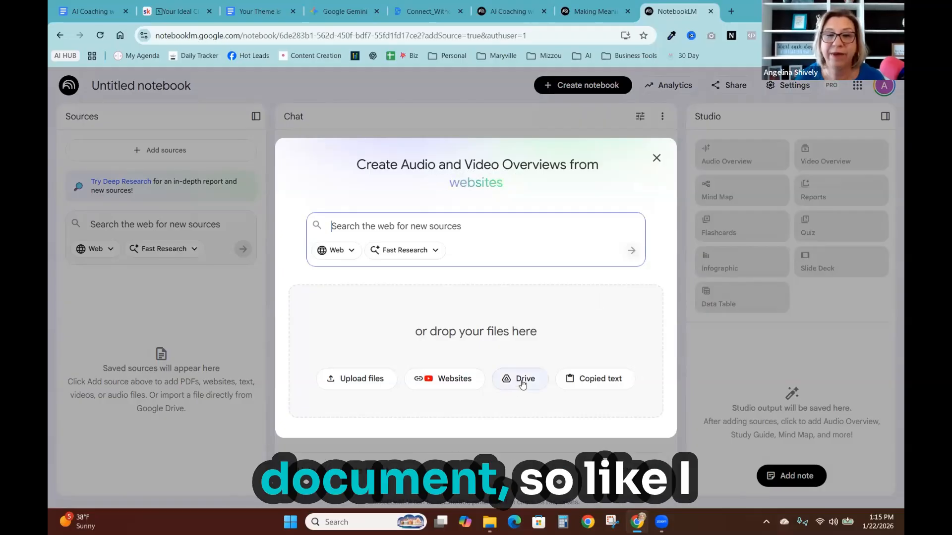
- Upload the AI Coaching with Angelina Details 1.15.26 file from the Desktop as the new notebook's source
click(356, 388)
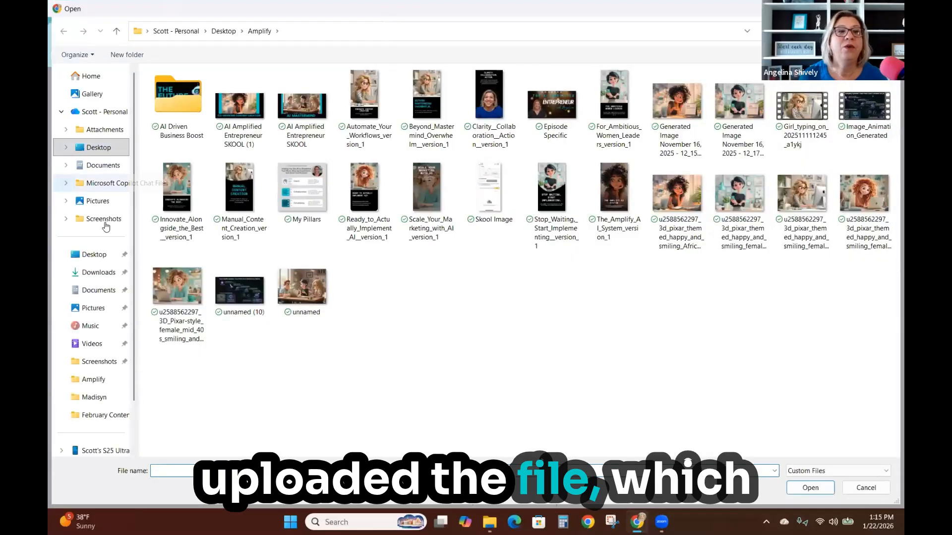
click(107, 253)
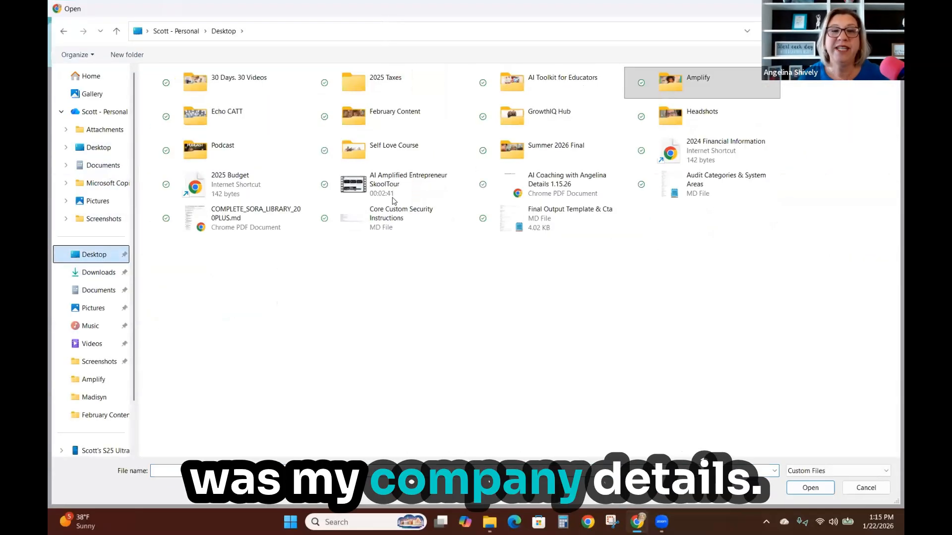
click(556, 191)
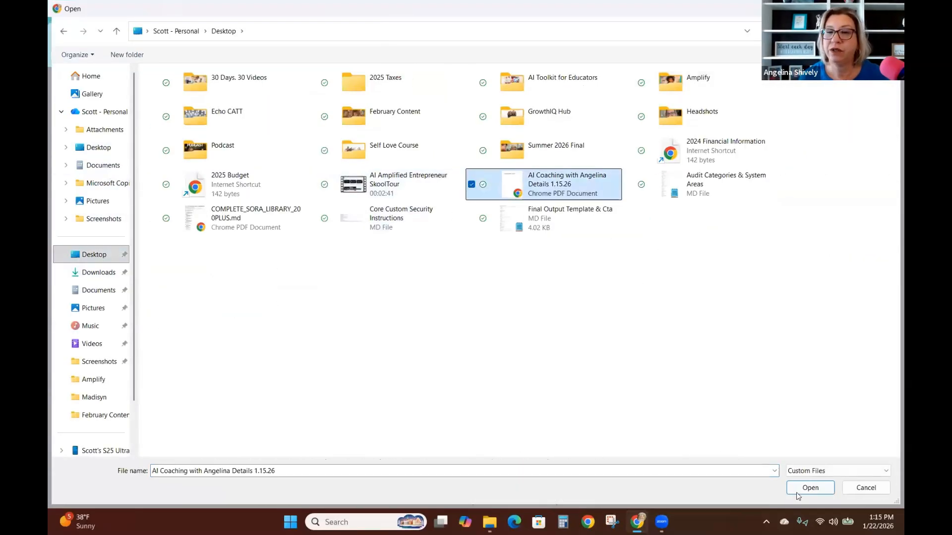
click(798, 492)
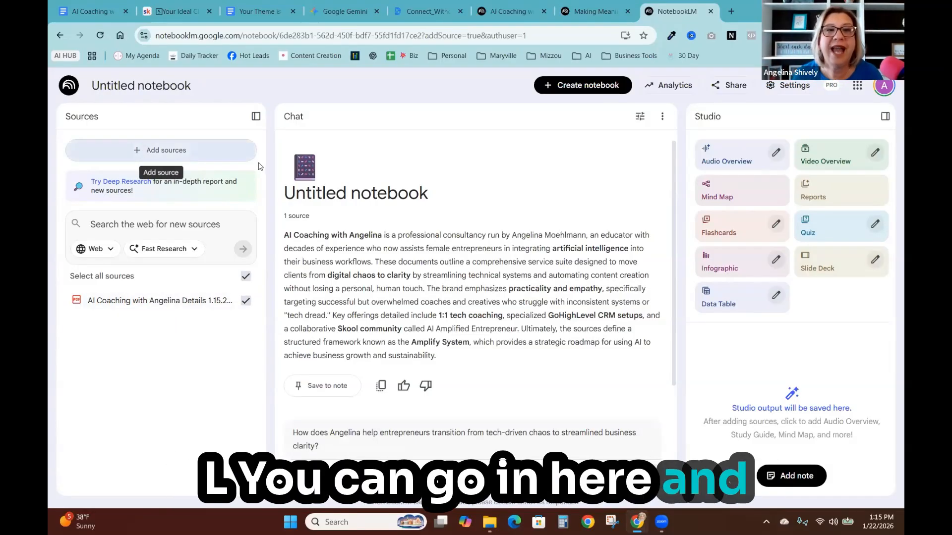
click(145, 149)
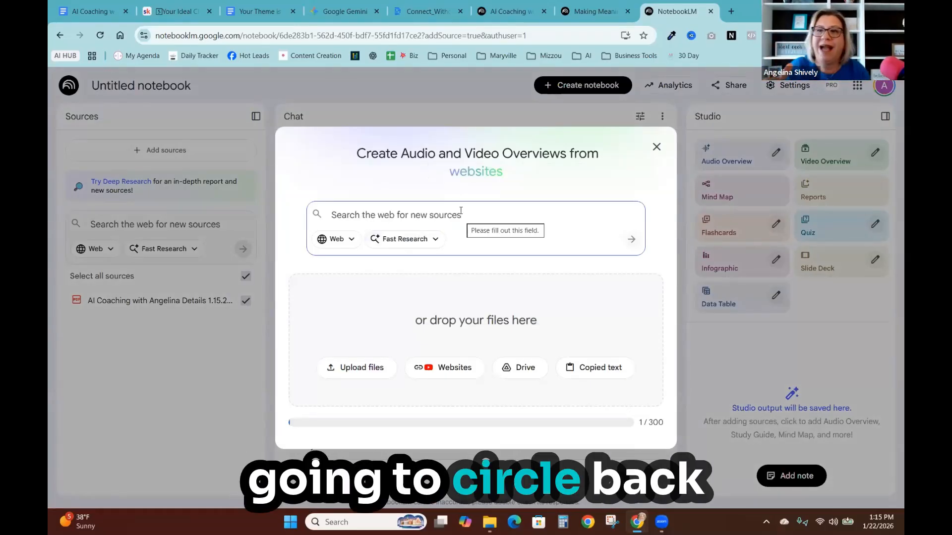
click(656, 146)
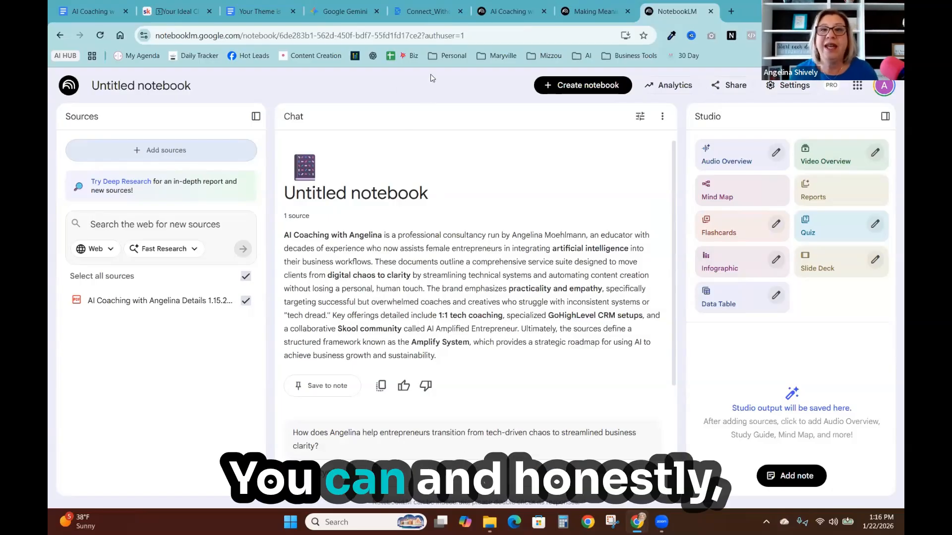
- In the AI Coaching with Angelina: Brand and Offerings notebook, ask for a one-liner per belief from an entrepreneur with ADHD's perspective
mouse_move(510, 5)
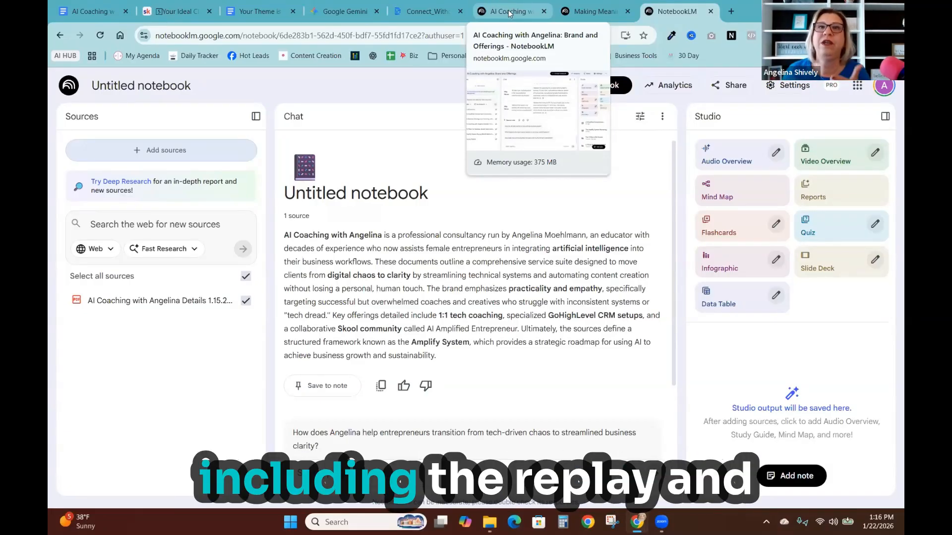
click(509, 13)
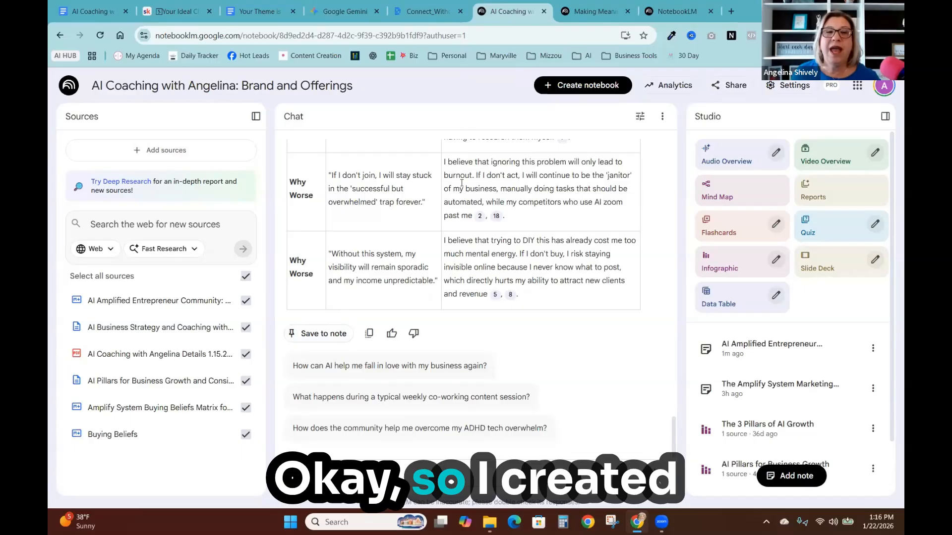
scroll(485, 200, up, 5)
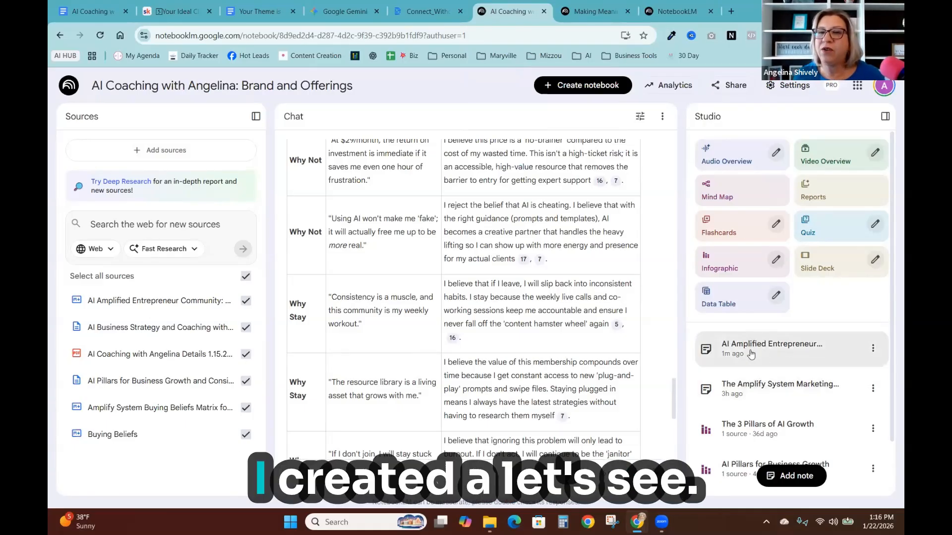
scroll(662, 337, down, 5)
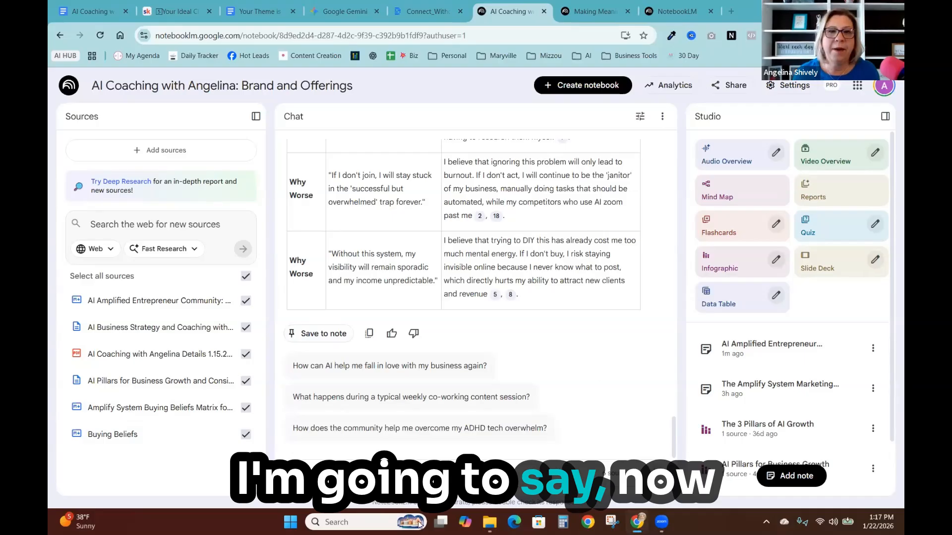
key(ctrl+v)
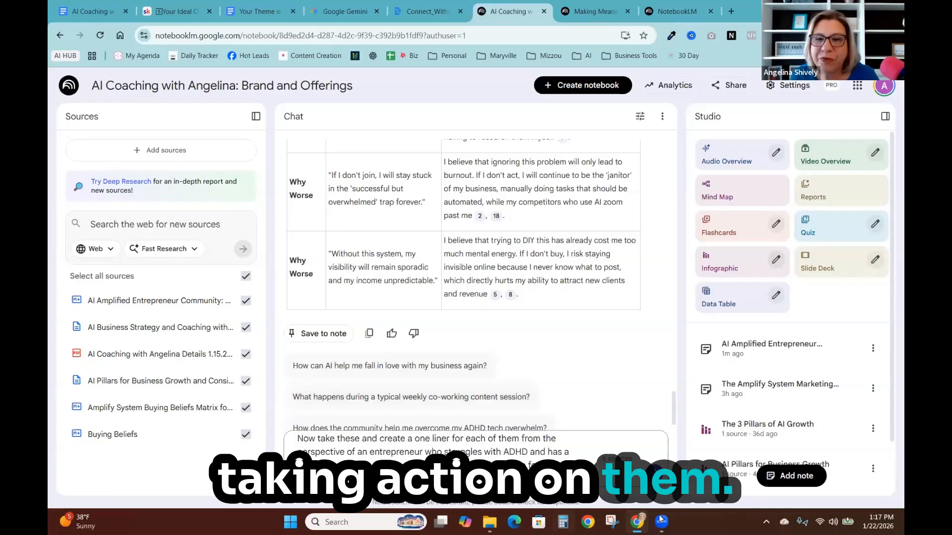
key(Return)
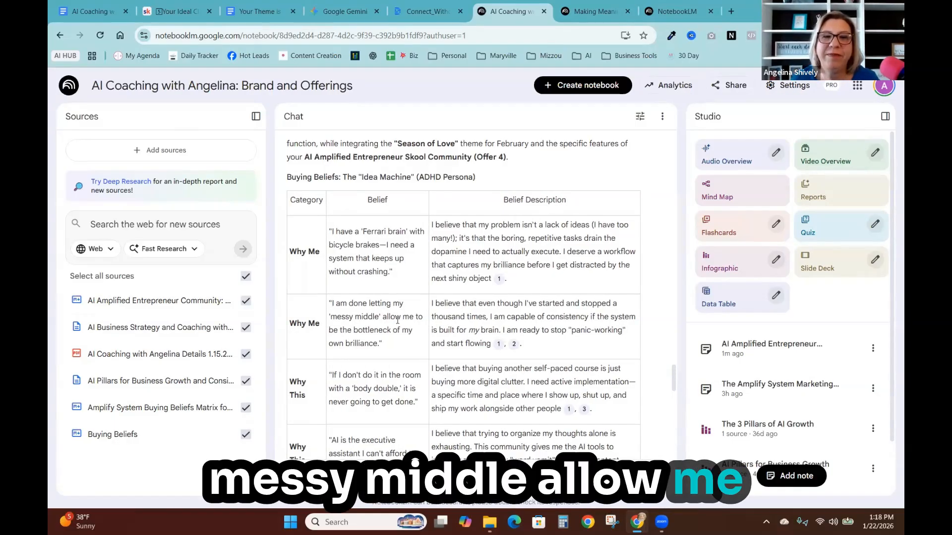
- Save the ADHD buying-beliefs response to a note and convert that note into a notebook source
scroll(394, 313, down, 2)
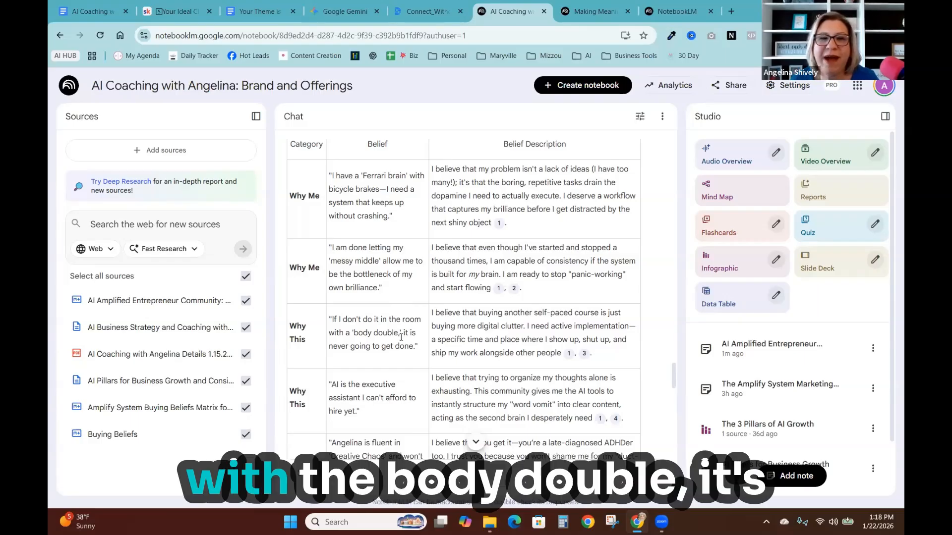
scroll(397, 343, down, 1)
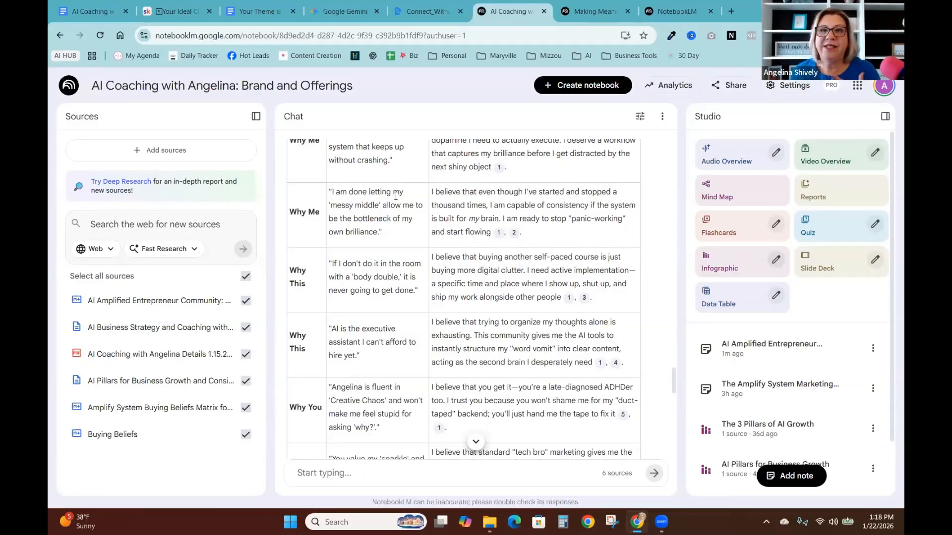
scroll(521, 144, down, 1)
scroll(443, 302, down, 8)
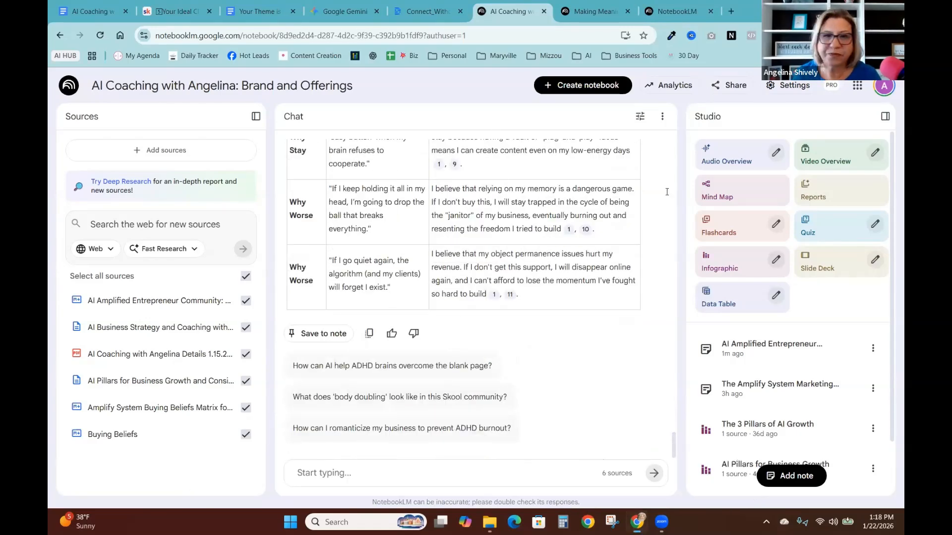
click(313, 334)
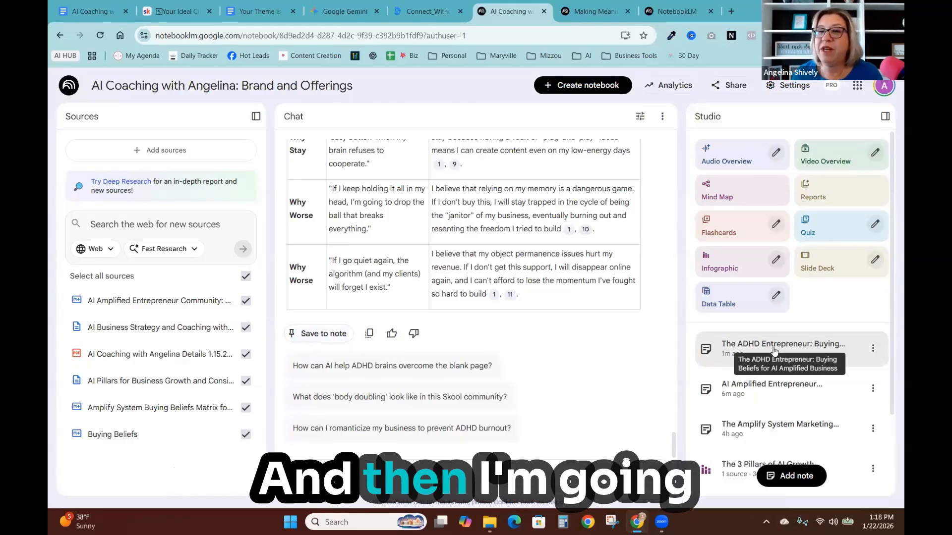
click(873, 349)
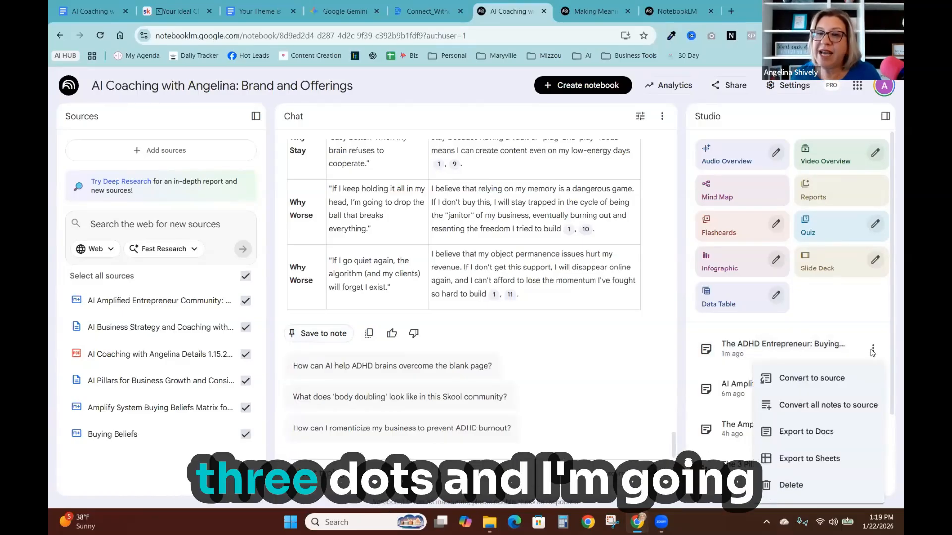
click(813, 379)
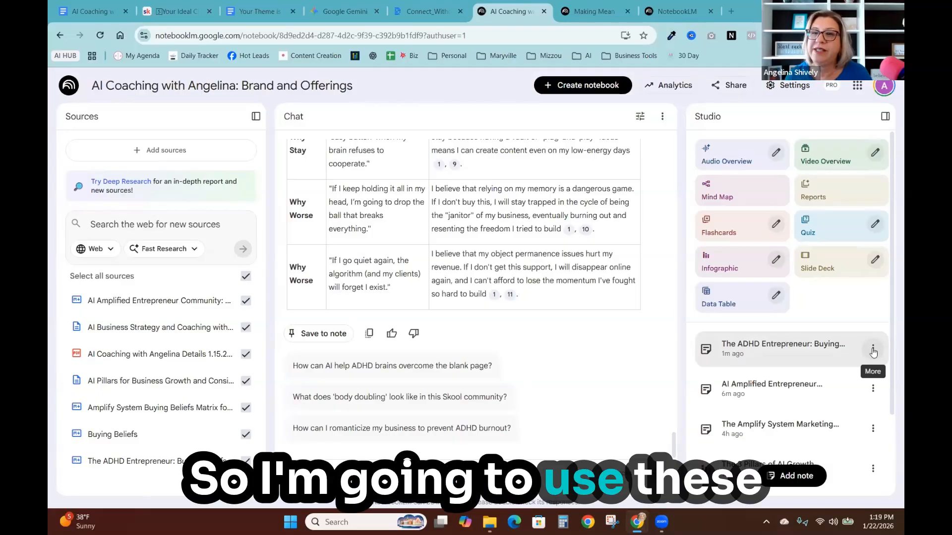
- Export The ADHD Entrepreneur buying-beliefs note to Google Sheets and widen the Belief column
click(874, 350)
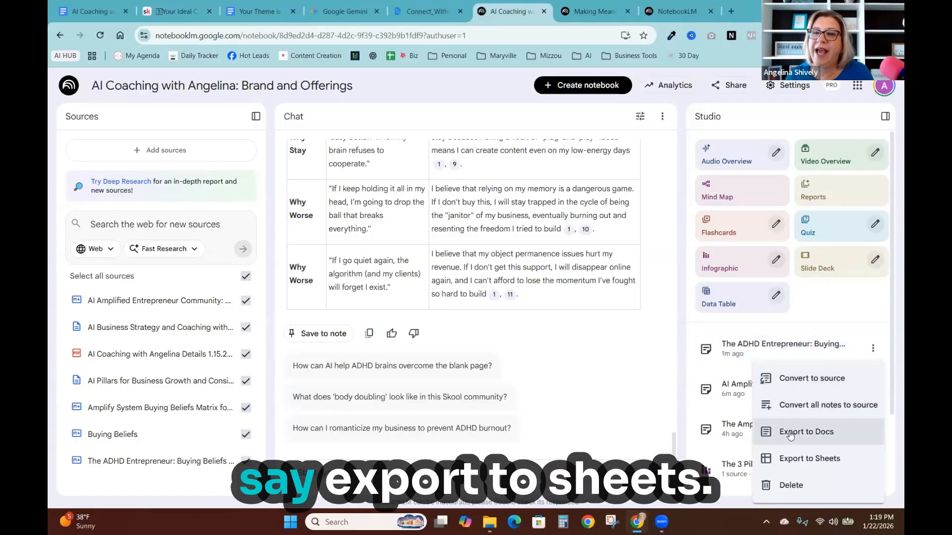
click(789, 460)
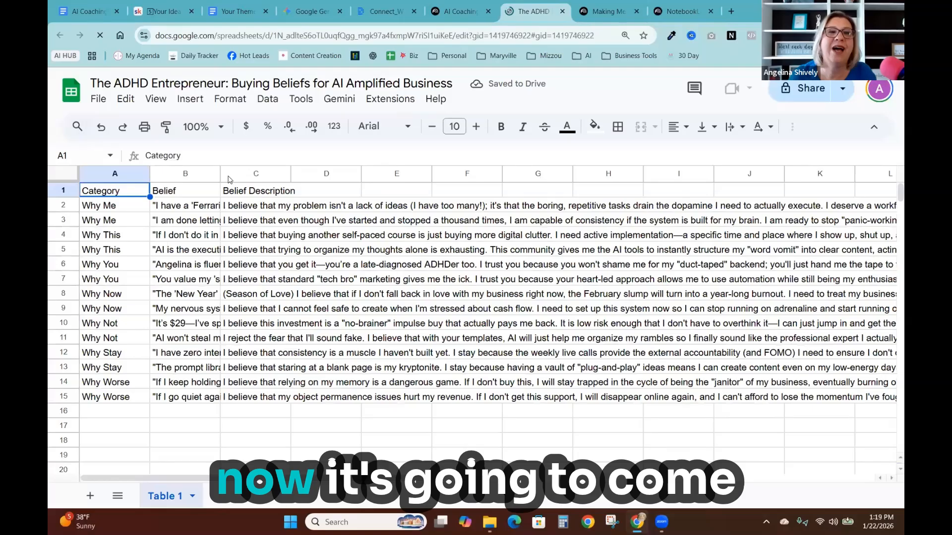
scroll(220, 175, down, 1)
drag(220, 174, 364, 208)
click(394, 370)
scroll(396, 347, up, 2)
scroll(409, 281, down, 2)
scroll(411, 208, up, 2)
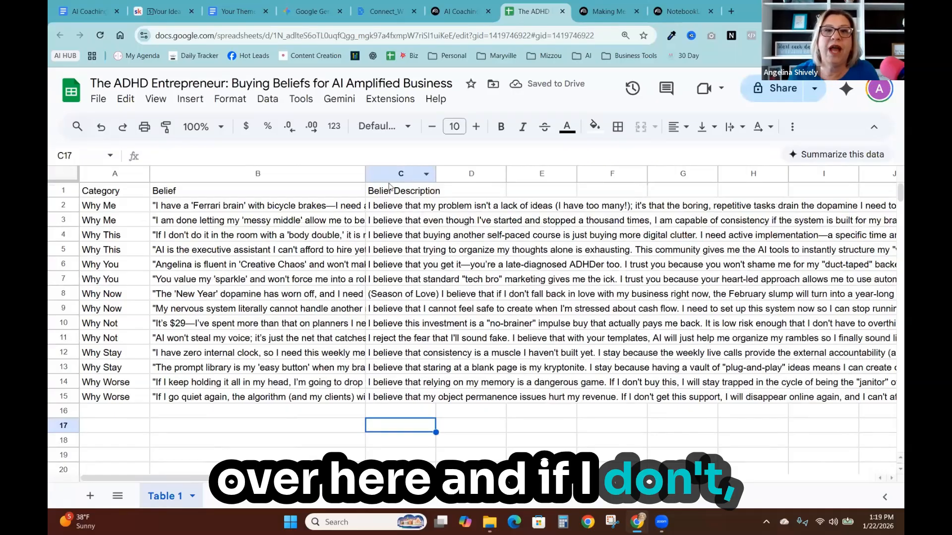
- Delete the Category column from the exported spreadsheet
click(100, 174)
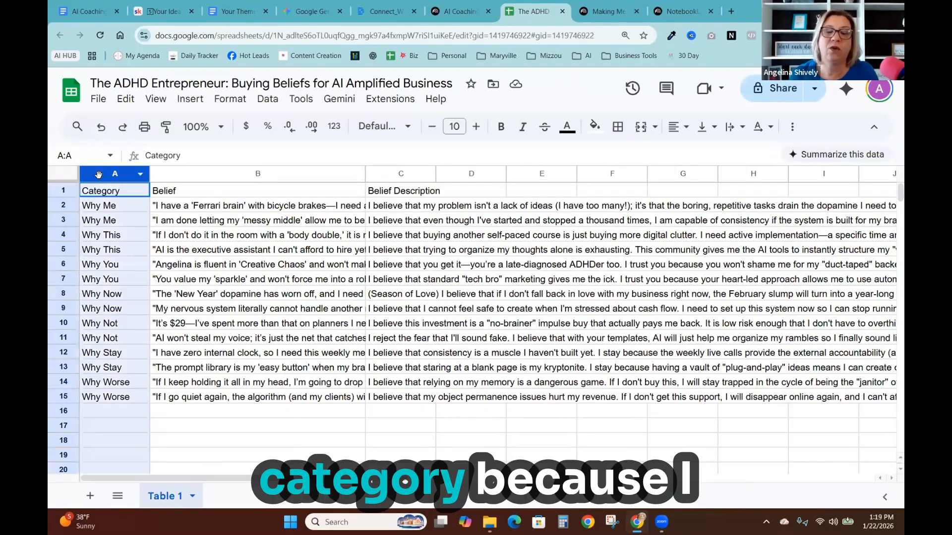
right_click(101, 175)
click(133, 312)
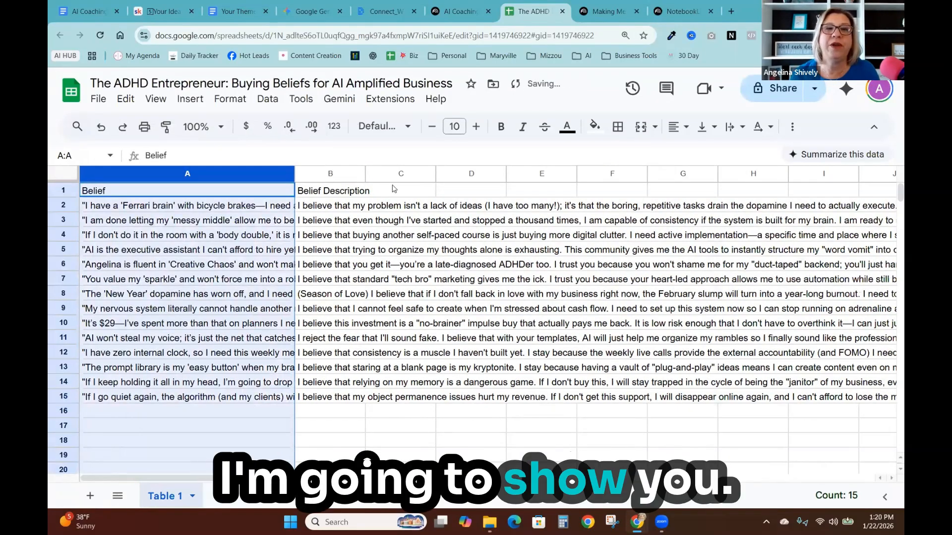
- Clear the Belief Description column and widen the Belief column to fit the one-liners
click(330, 174)
key(Delete)
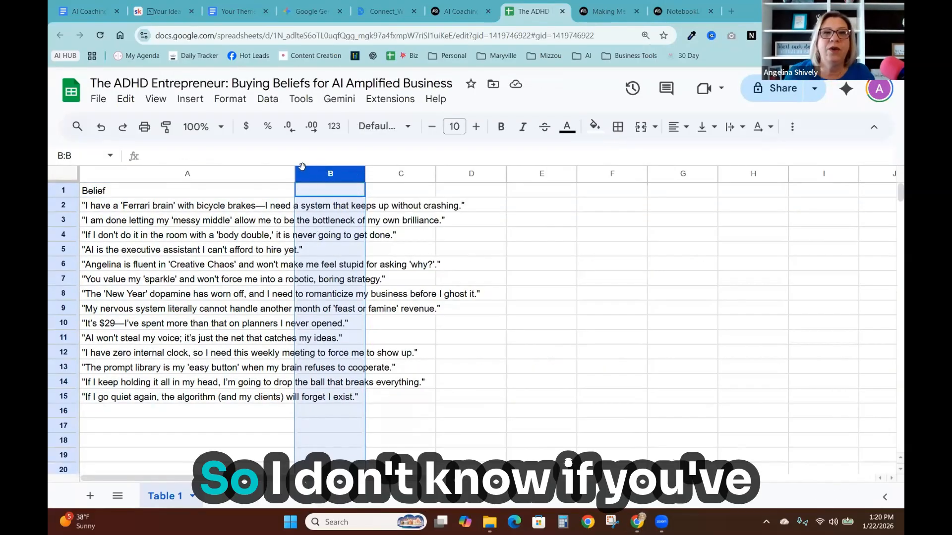
drag(458, 195, 488, 177)
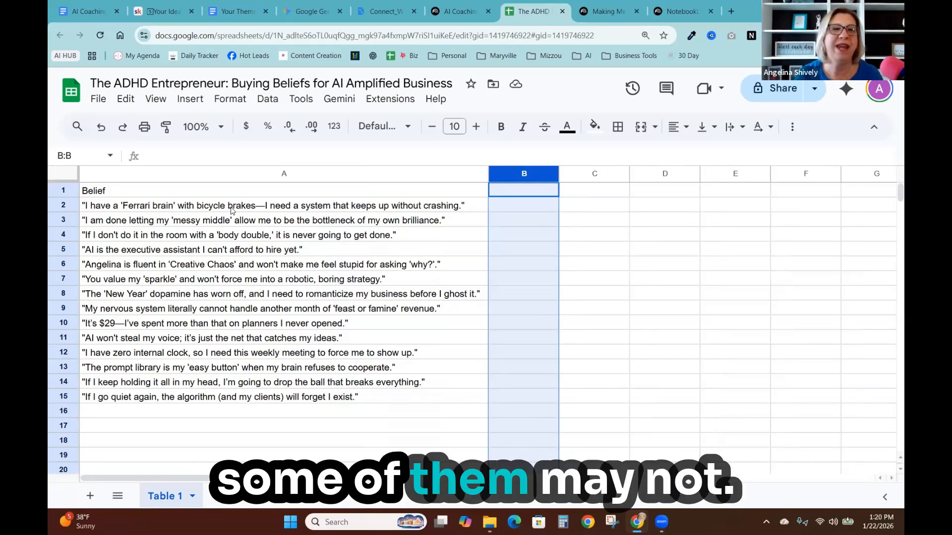
- Open Canva in a new tab, open the Copy of Social Media Template design and select its Text box
click(733, 11)
text(canva.com)
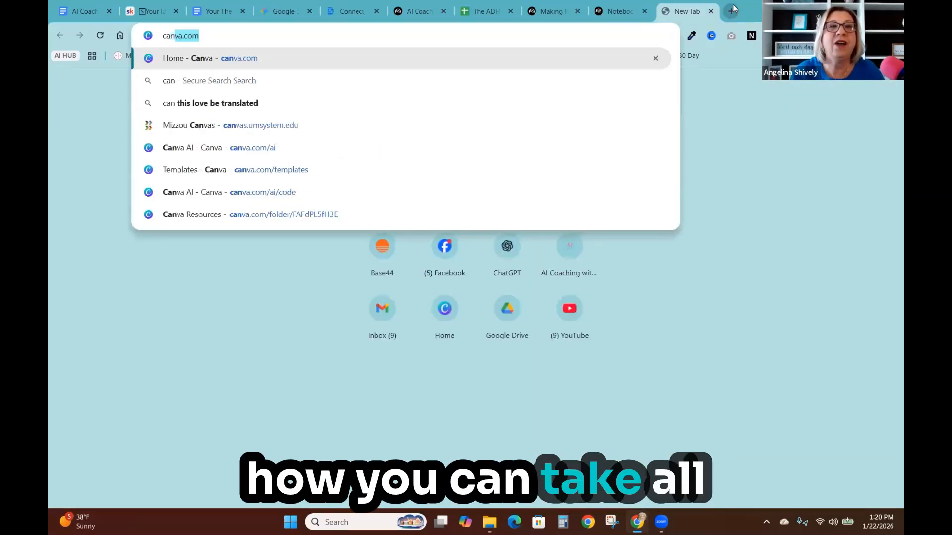
key(Return)
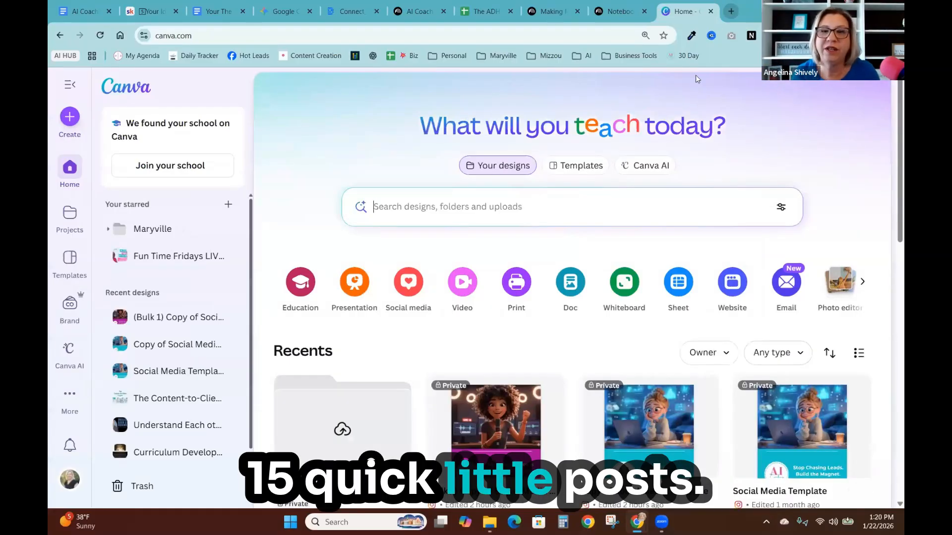
click(645, 427)
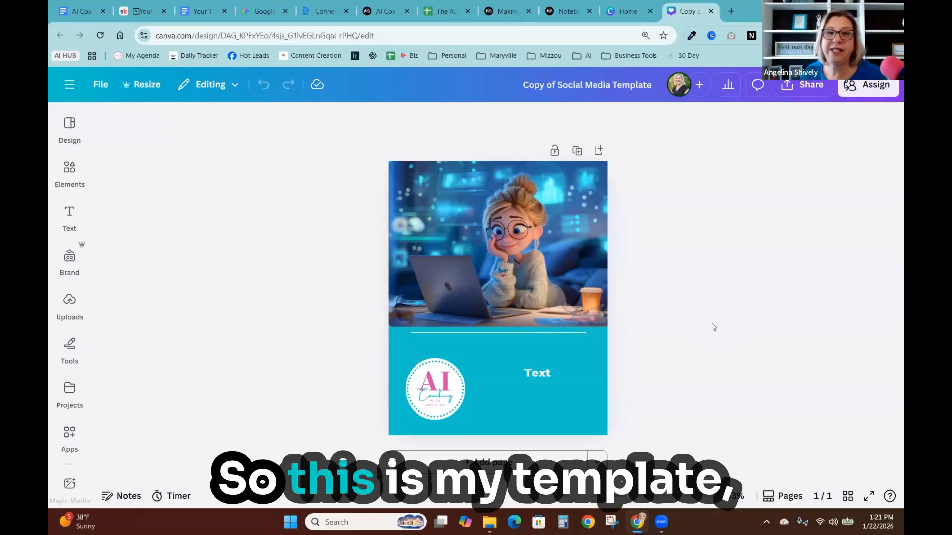
click(539, 374)
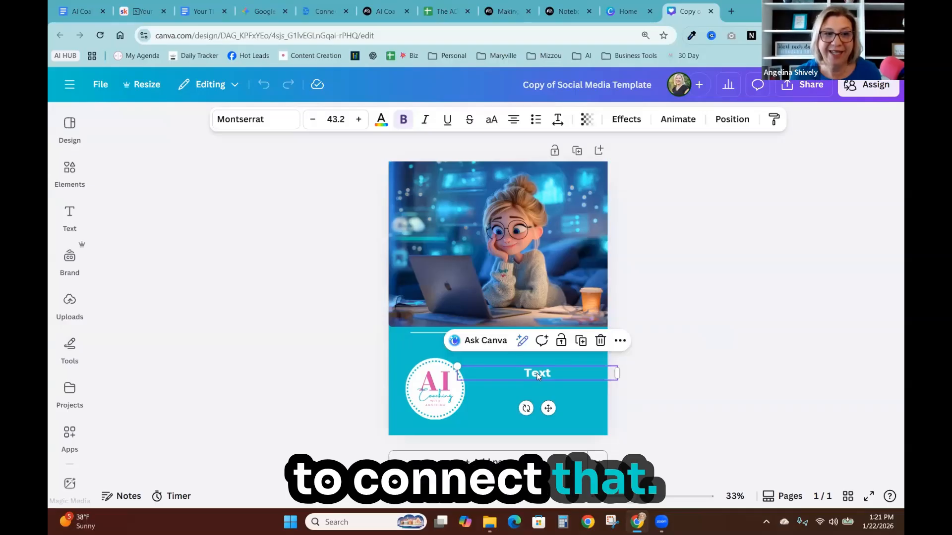
- Open the Bulk create app from the apps collection
click(59, 447)
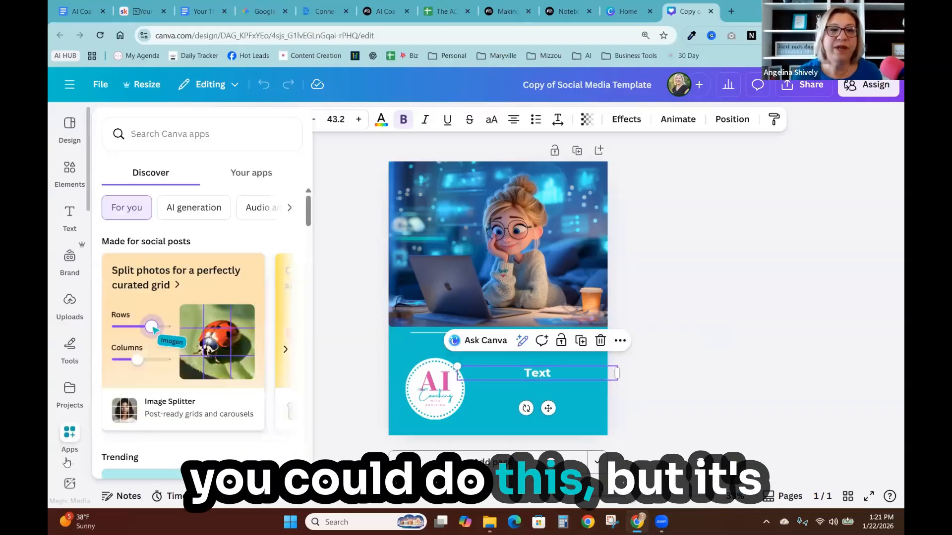
scroll(60, 448, down, 2)
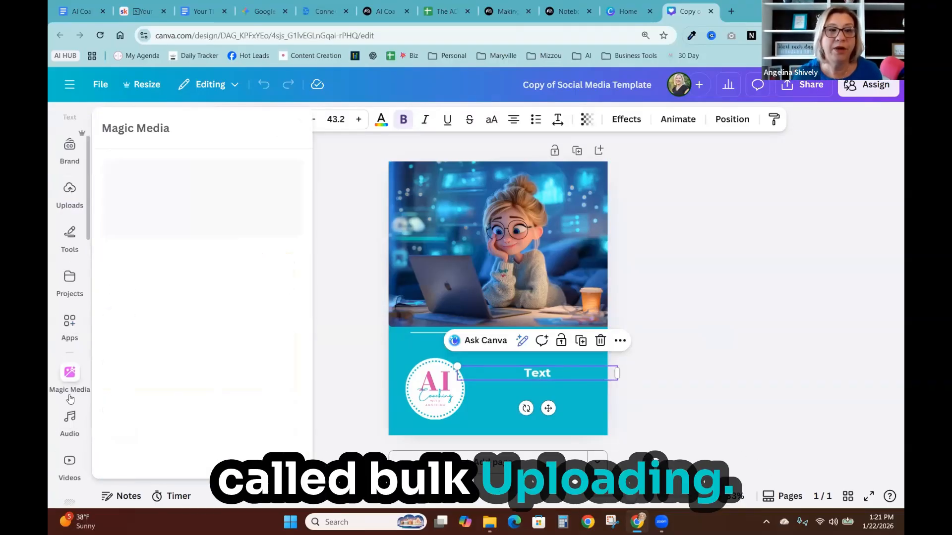
mouse_move(70, 231)
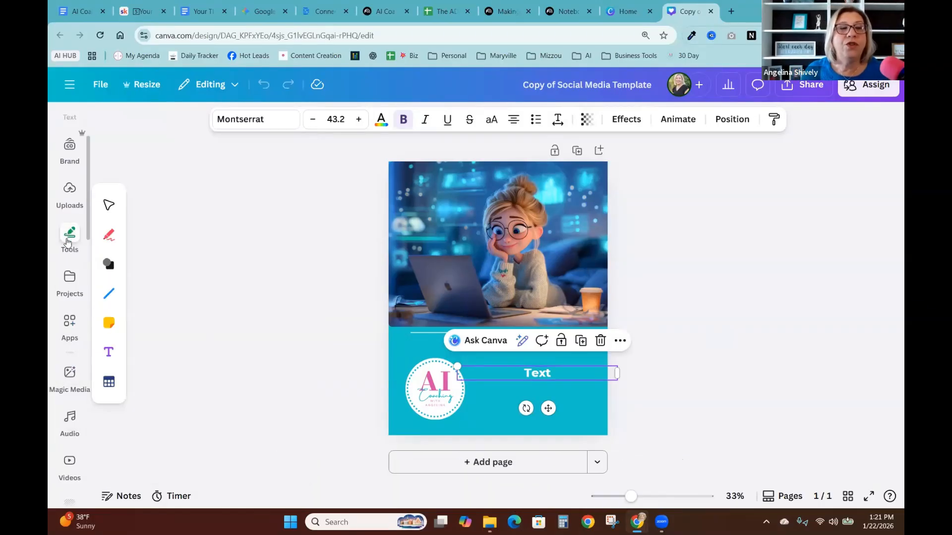
mouse_move(69, 327)
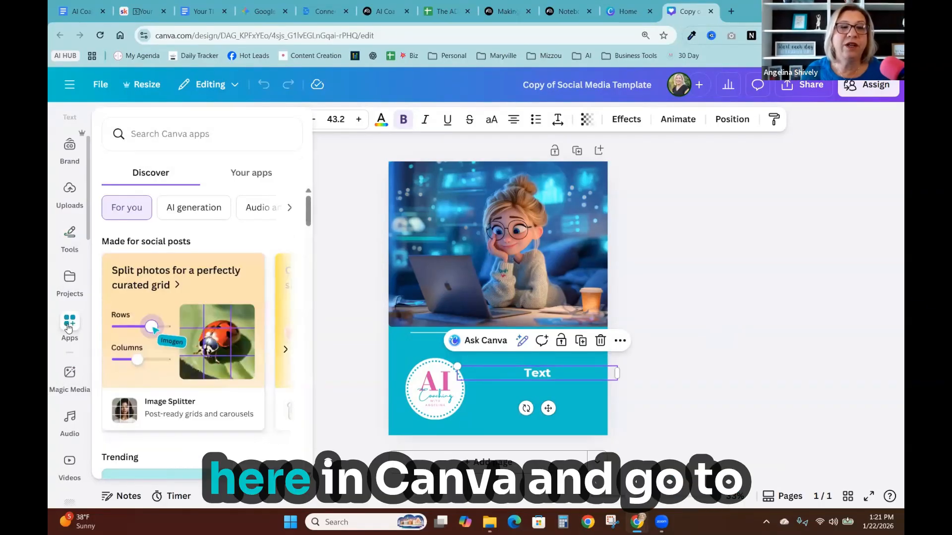
click(69, 327)
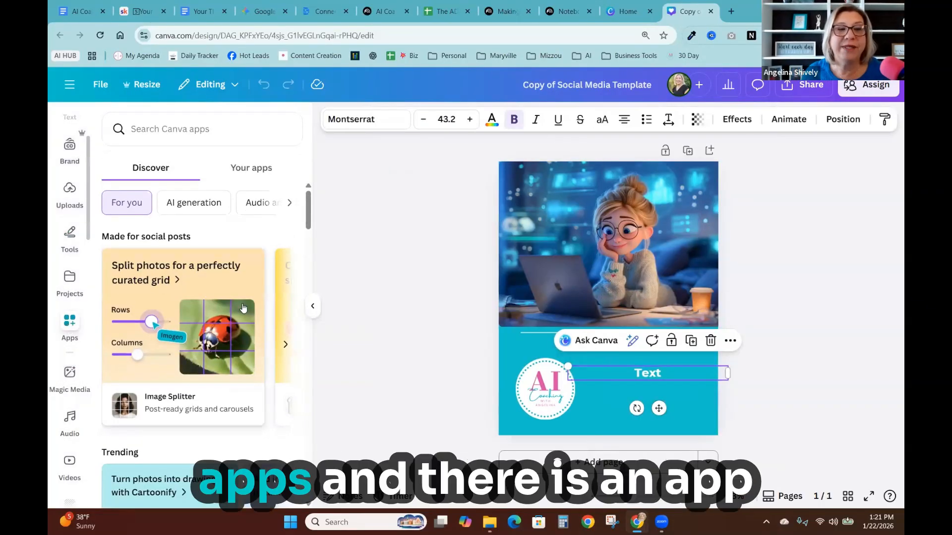
scroll(239, 303, down, 7)
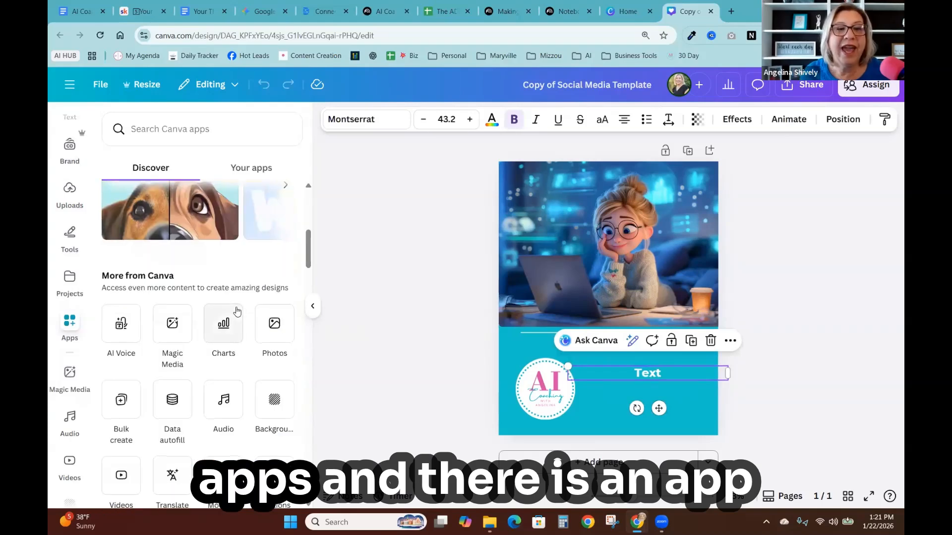
scroll(237, 311, down, 2)
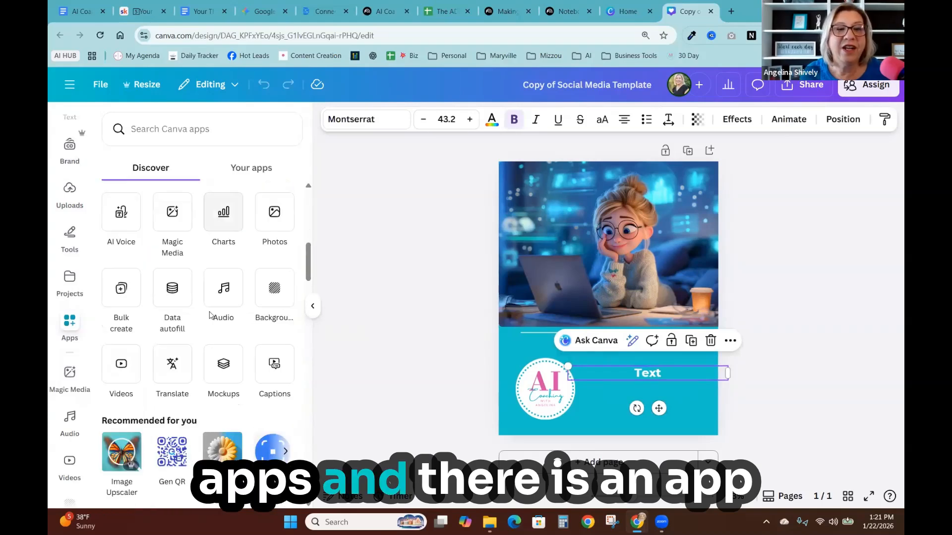
click(124, 291)
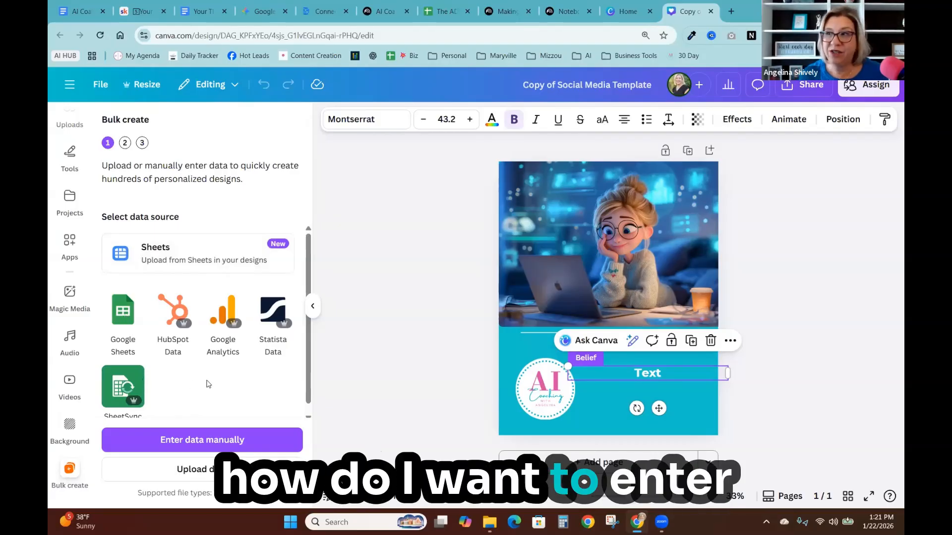
- Copy the belief cells A2:A15 from the exported spreadsheet
click(124, 313)
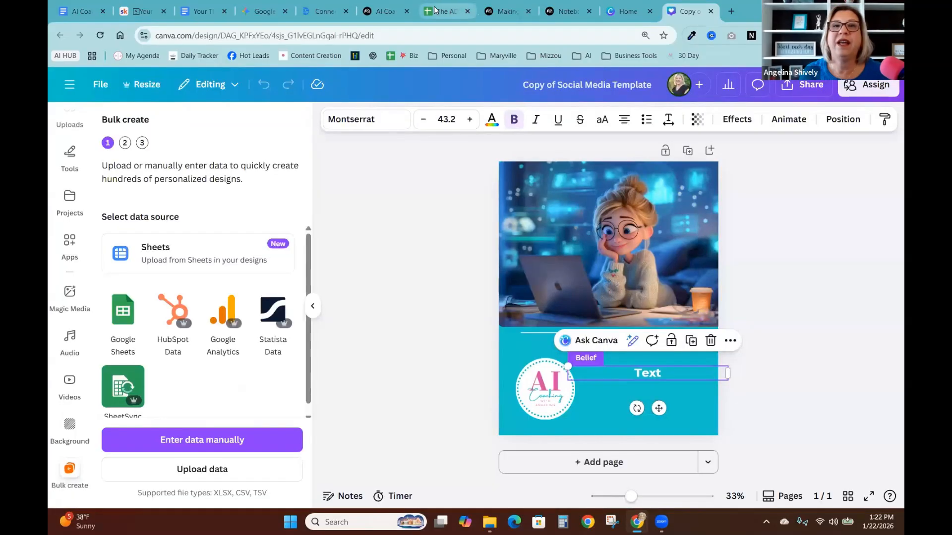
click(445, 11)
drag(228, 205, 229, 395)
right_click(230, 395)
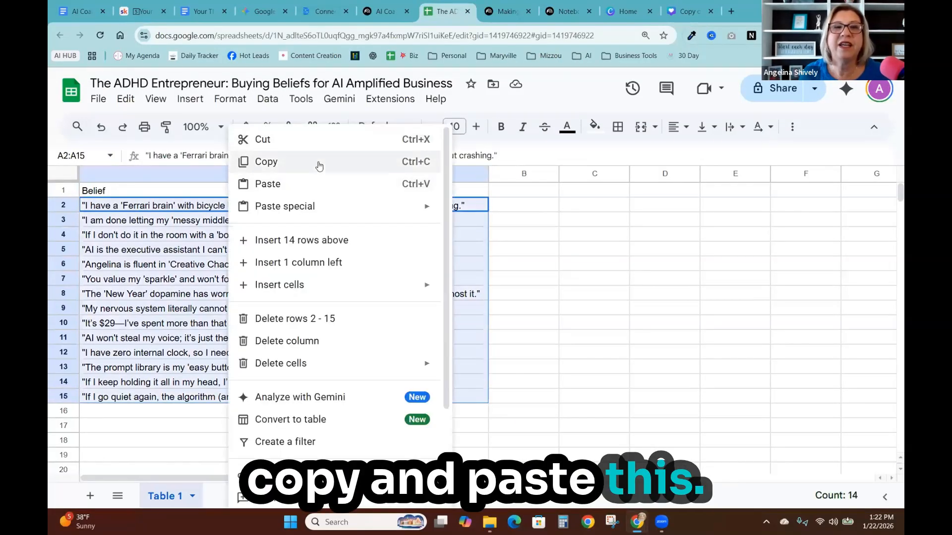
click(317, 163)
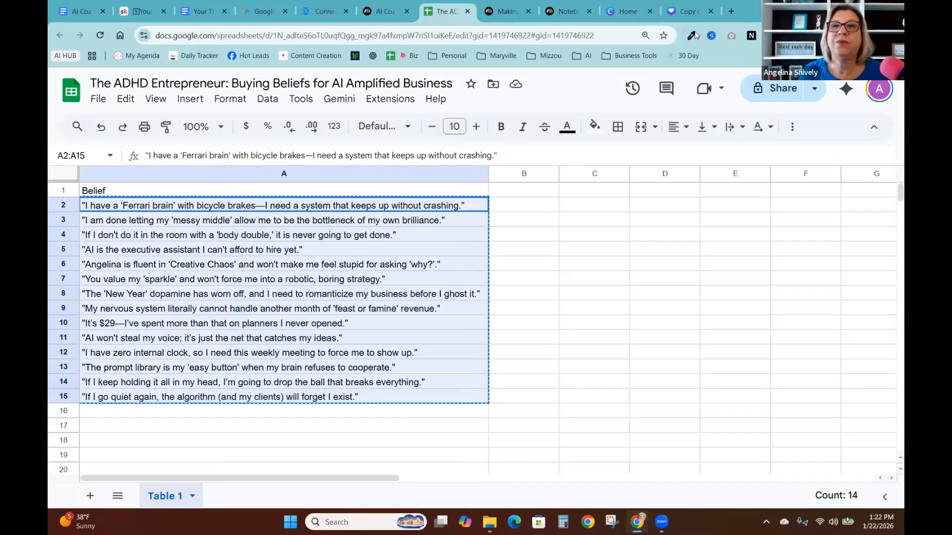
click(686, 10)
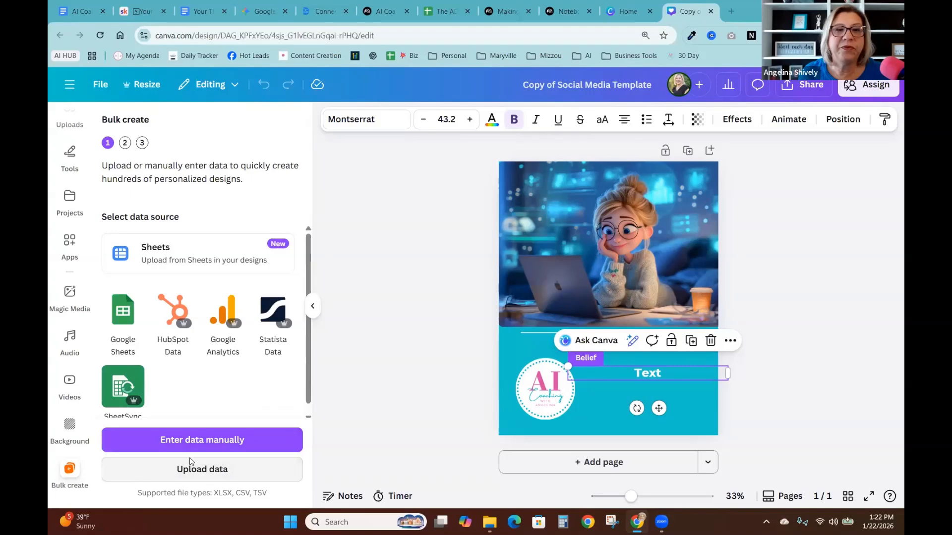
click(218, 469)
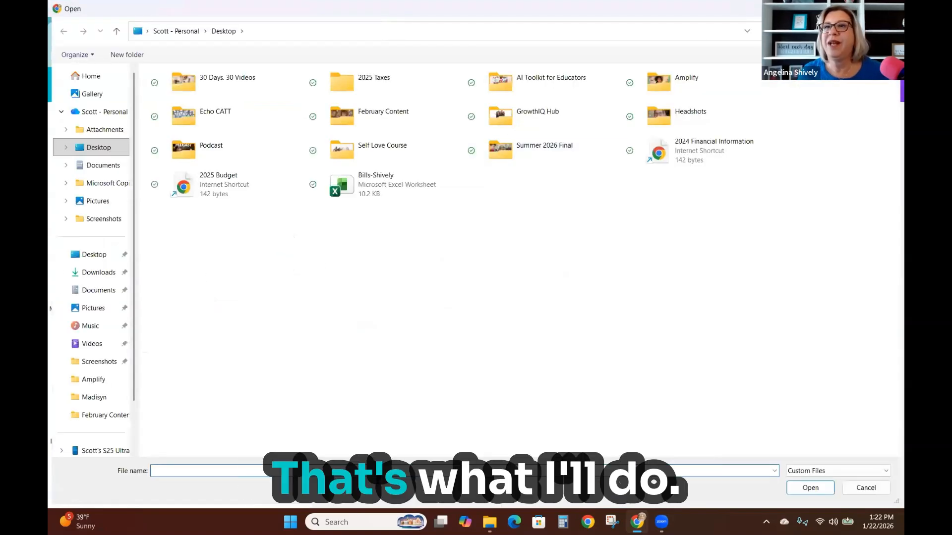
click(889, 8)
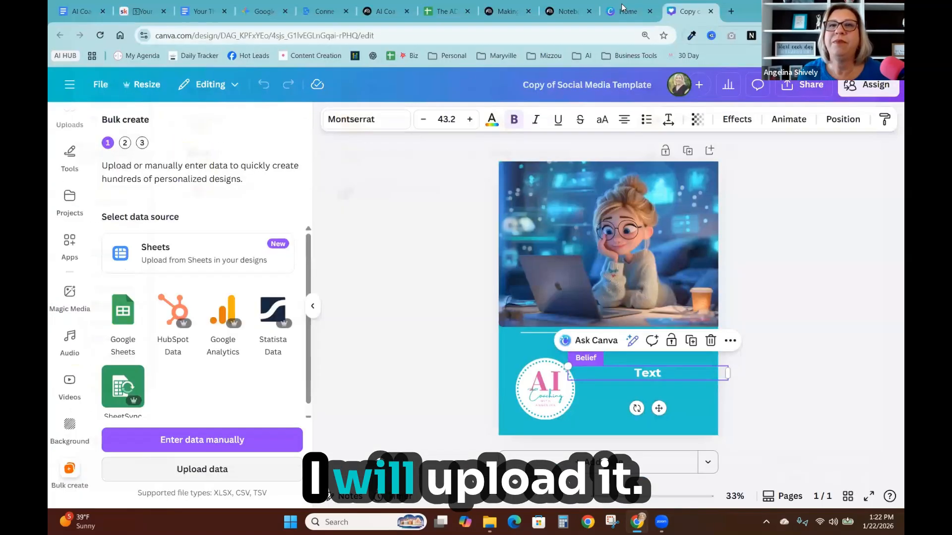
- Download the beliefs spreadsheet as a Comma Separated Values (.csv) file
click(447, 11)
click(99, 101)
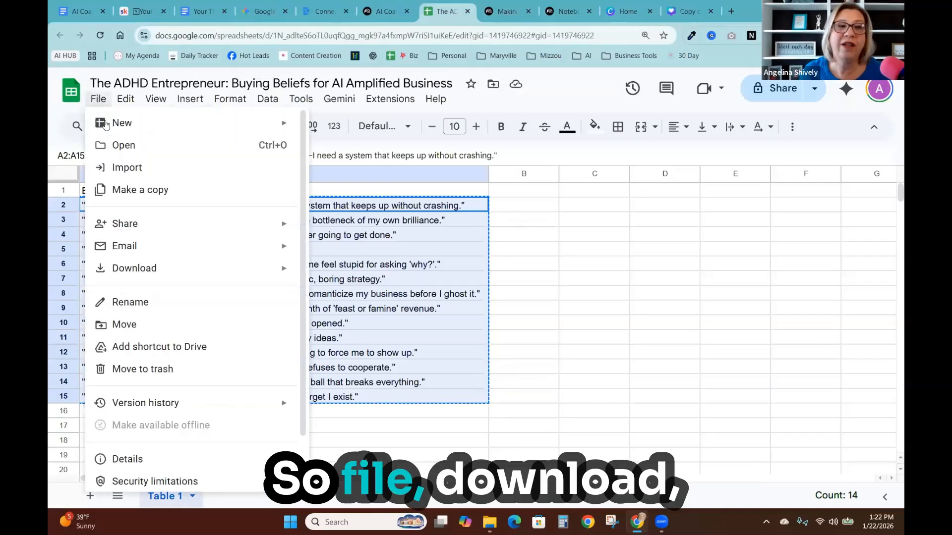
mouse_move(151, 273)
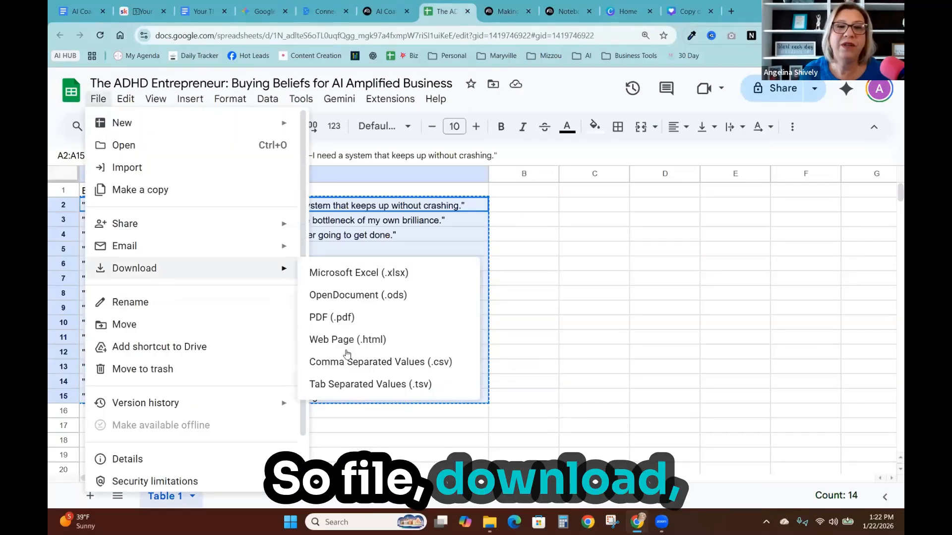
click(344, 366)
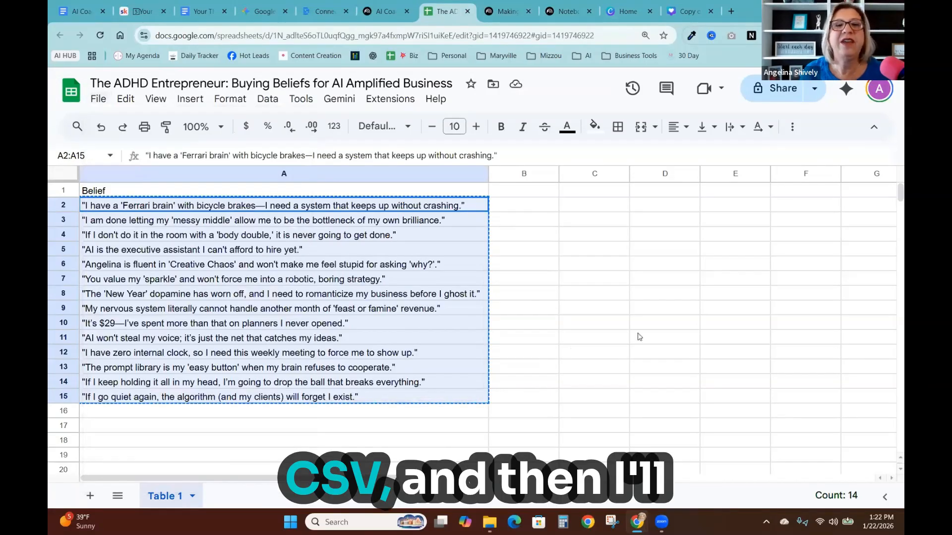
- Upload the downloaded The ADHD Entrepreneur_ Buying Beliefs for AI Amplified Business - Table 1 file as bulk create data
click(689, 8)
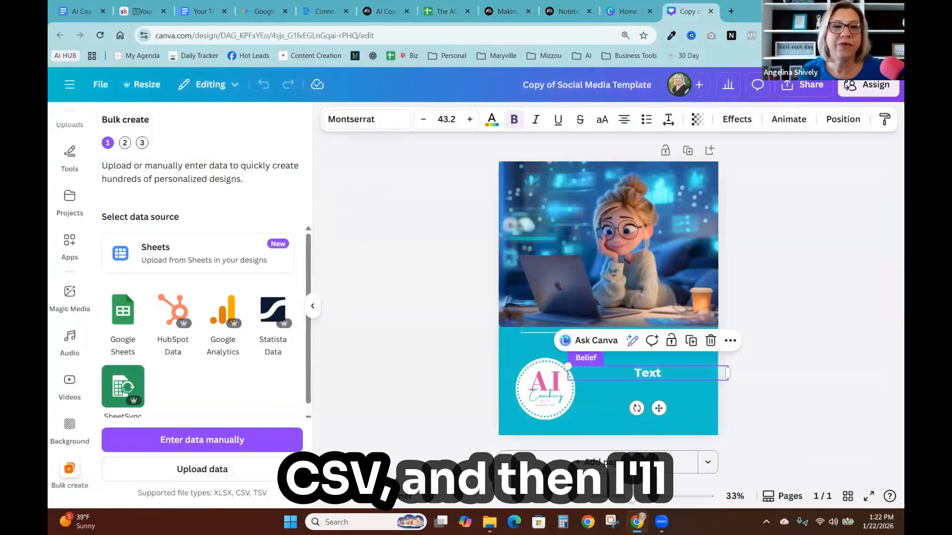
click(191, 471)
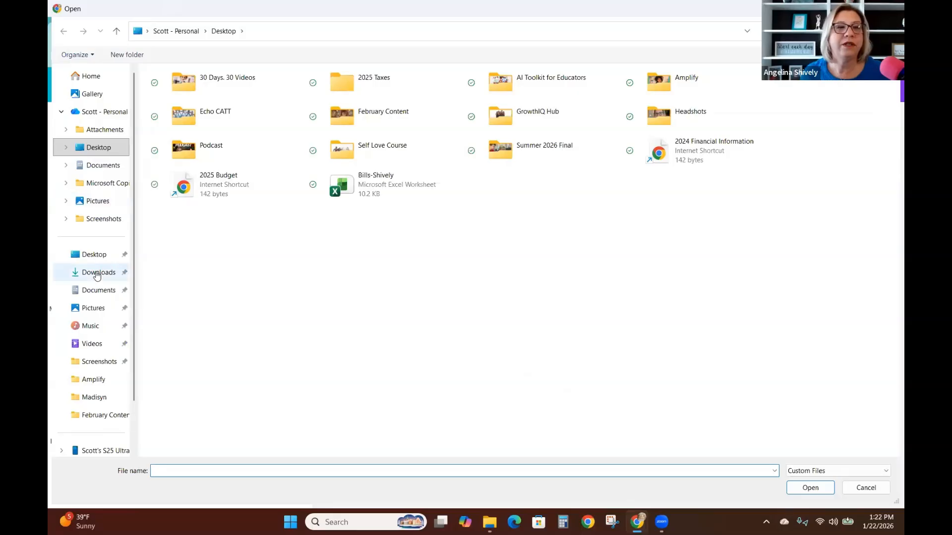
click(185, 140)
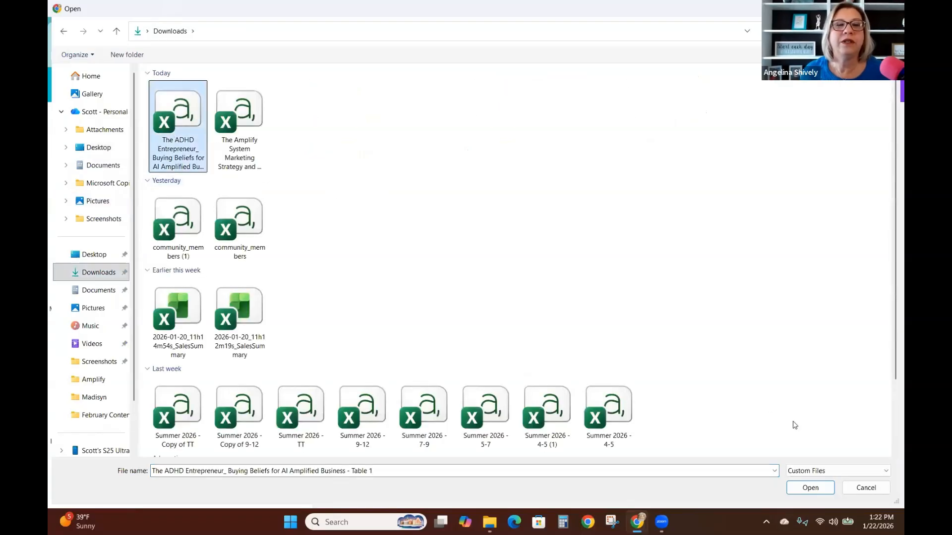
click(800, 491)
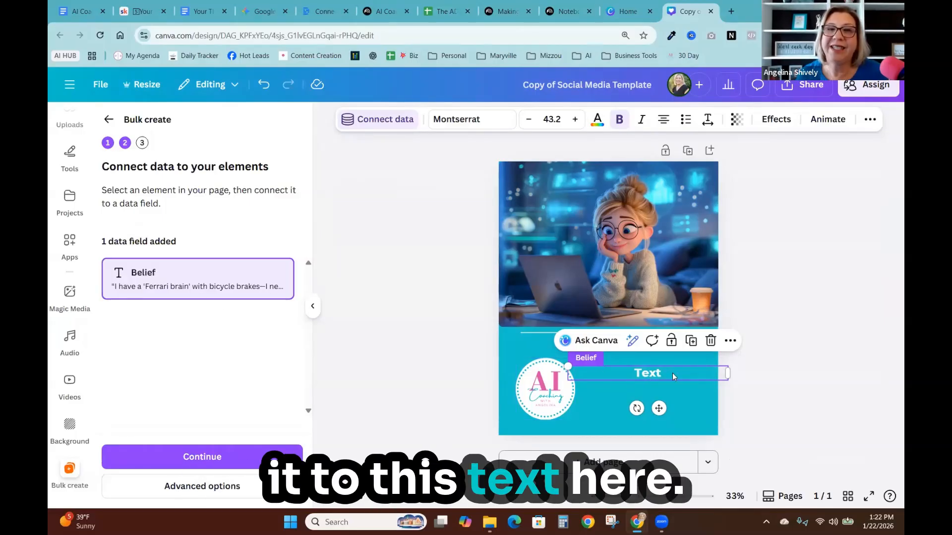
- Connect the selected Text box to the Belief data field and continue to applying the data
click(374, 119)
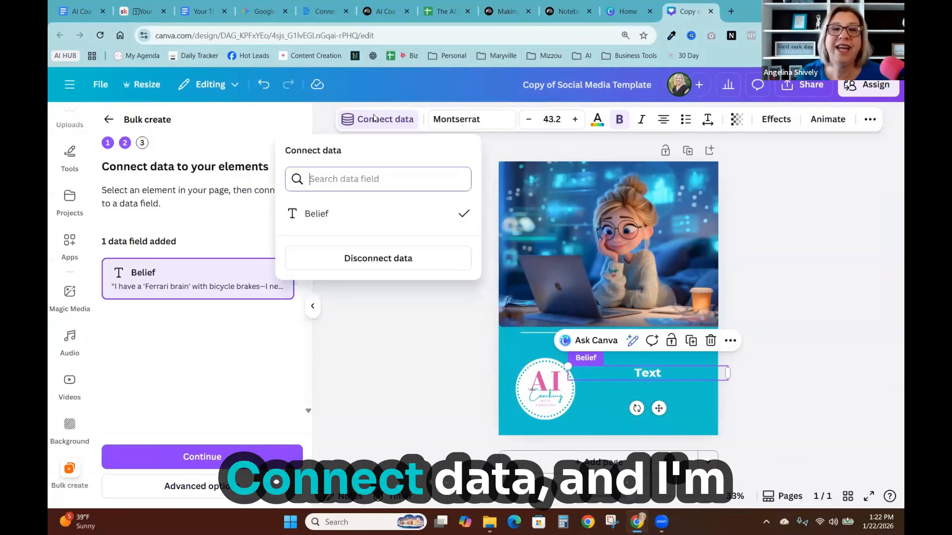
click(331, 219)
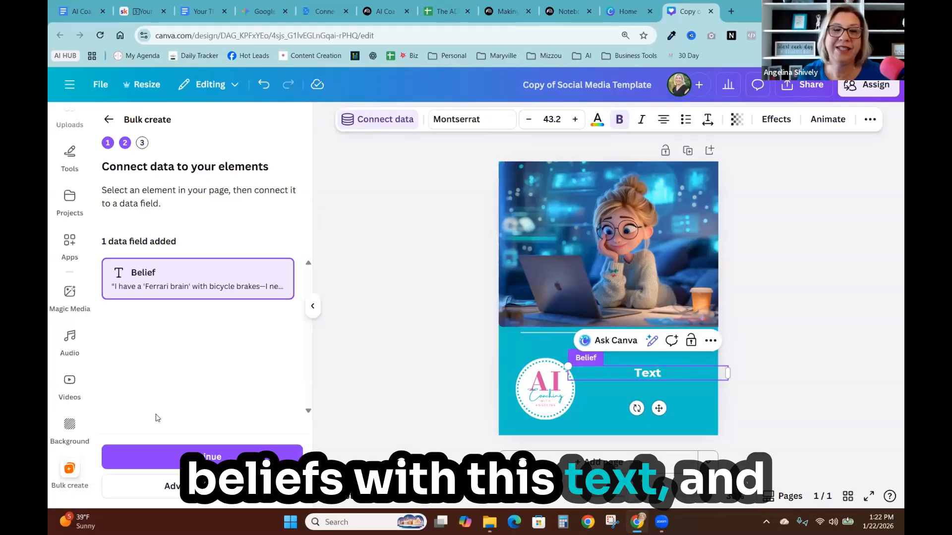
click(194, 456)
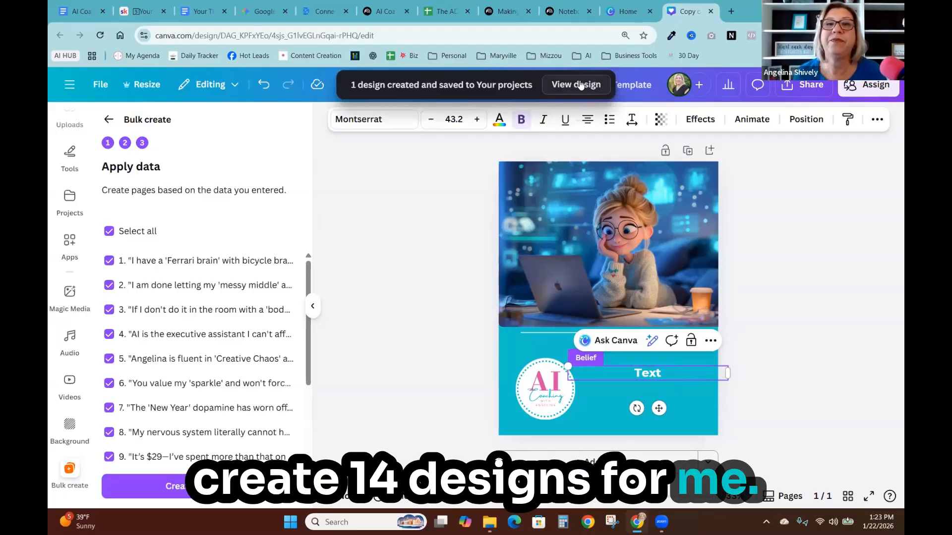
- Open the newly generated bulk design and review its pages
click(578, 85)
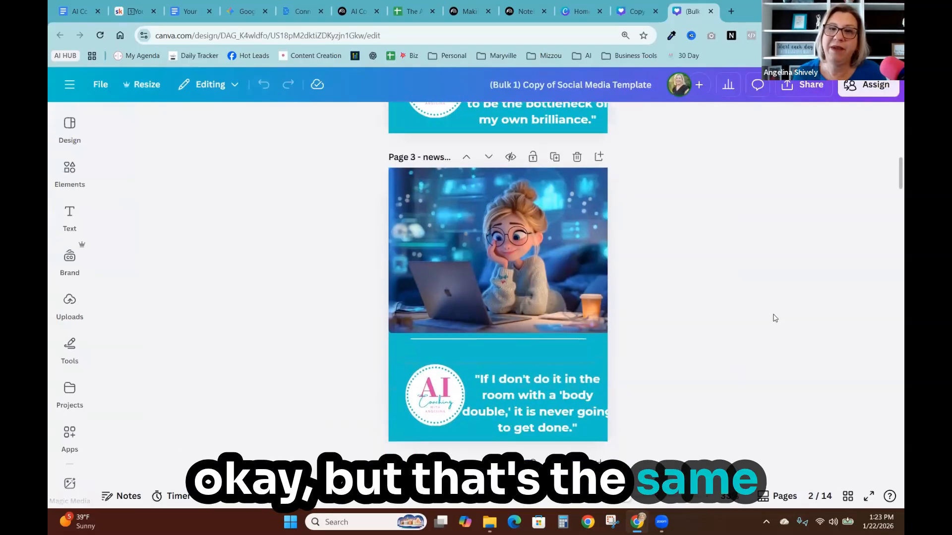
scroll(775, 318, down, 15)
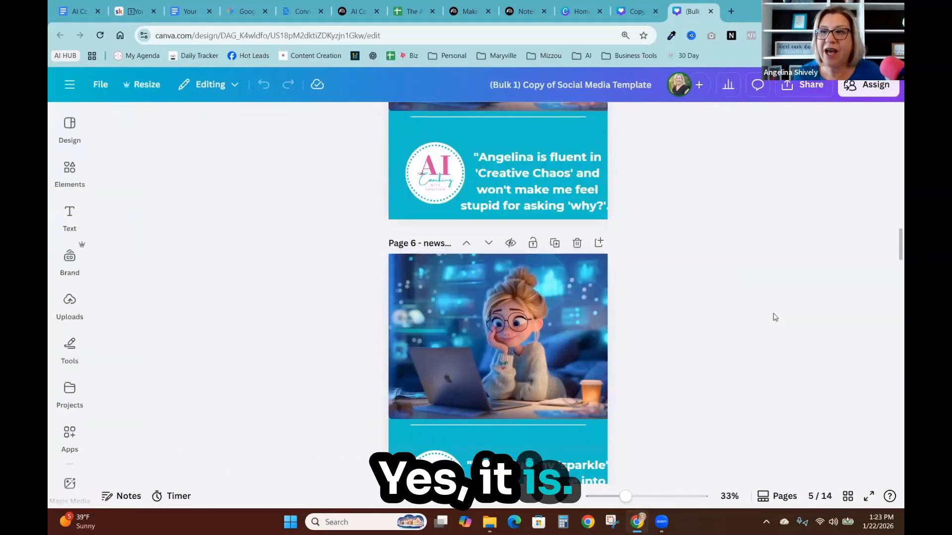
- Replace the image on page 6 with the curly-haired girl illustration from the uploads
click(478, 334)
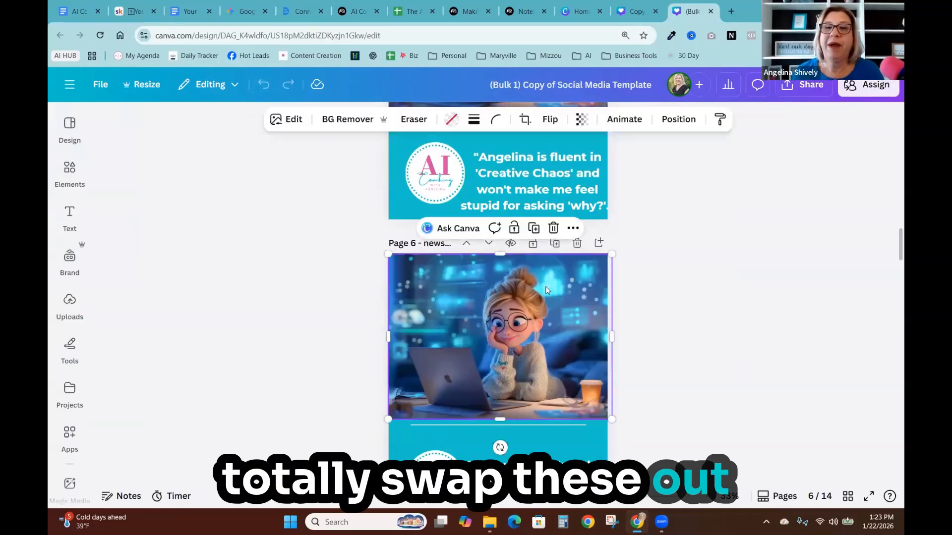
key(Delete)
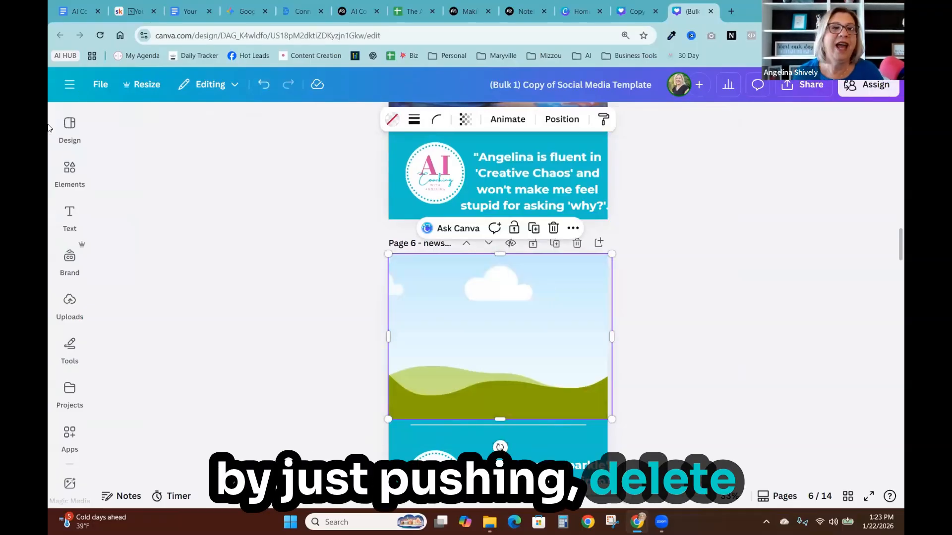
click(64, 259)
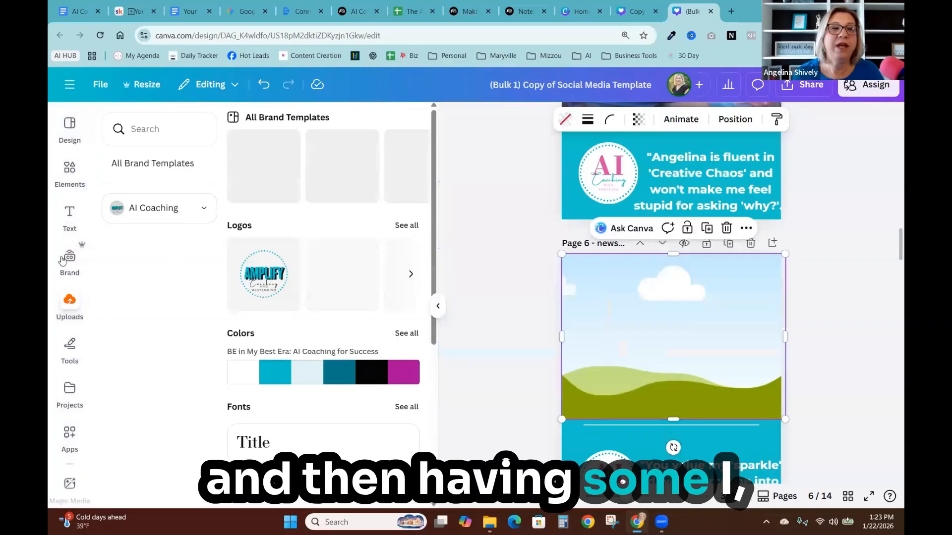
click(70, 303)
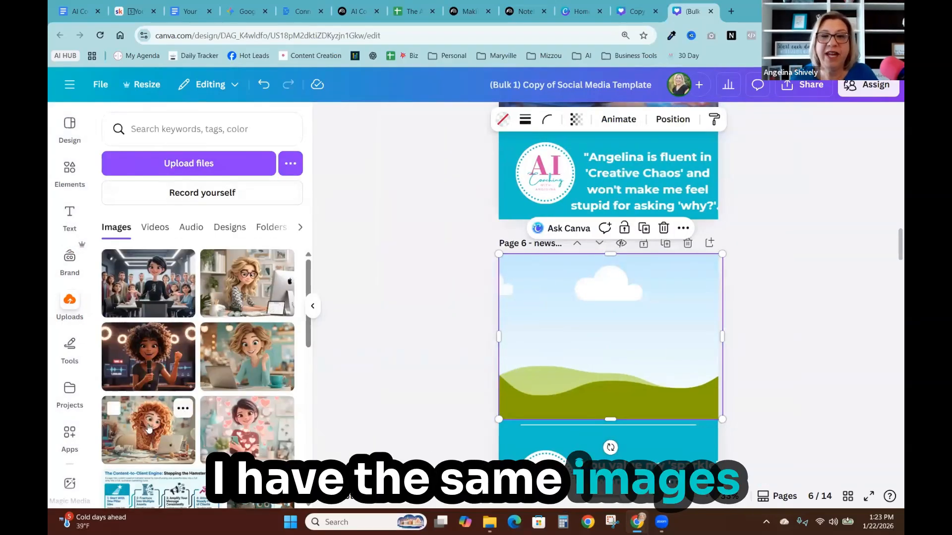
drag(149, 427, 524, 303)
click(433, 327)
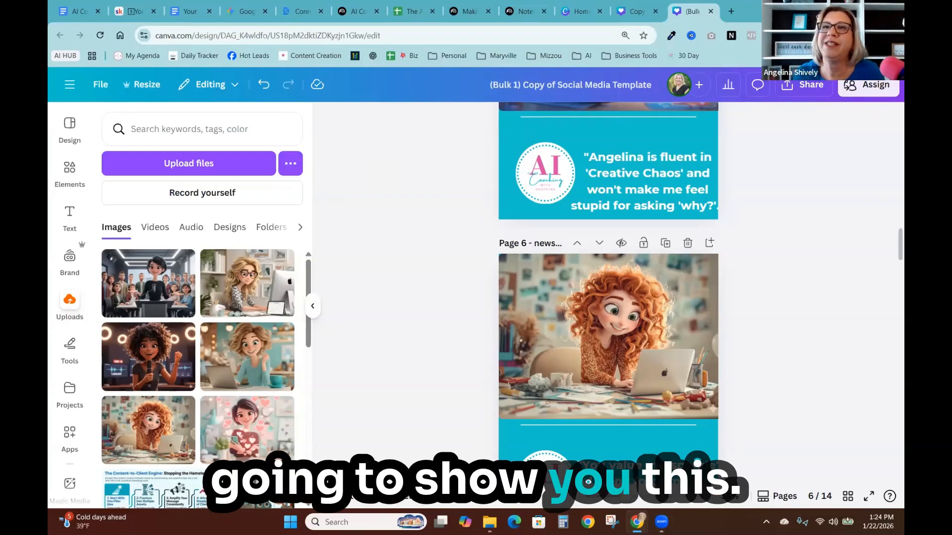
- Browse the character illustrations in the Amplify desktop folder one by one in the photo viewer
key(super+d)
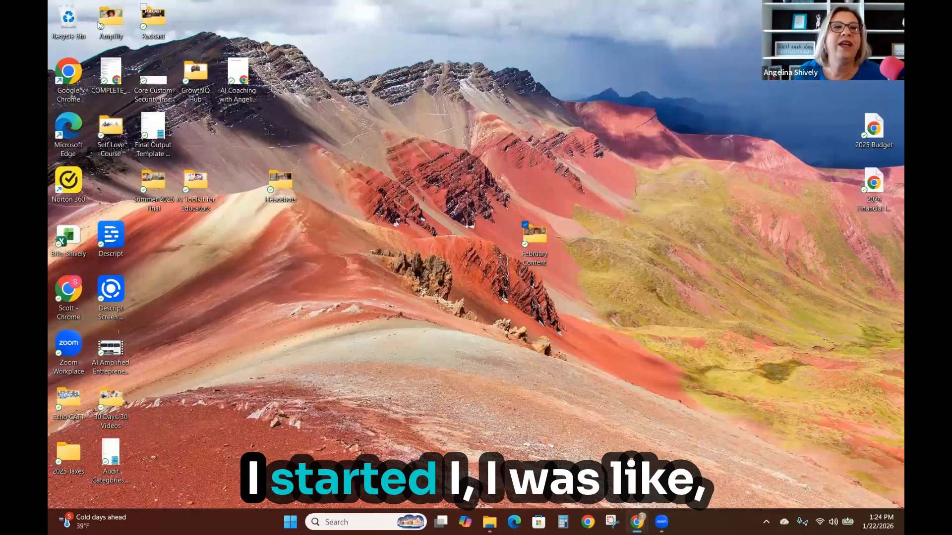
double_click(111, 22)
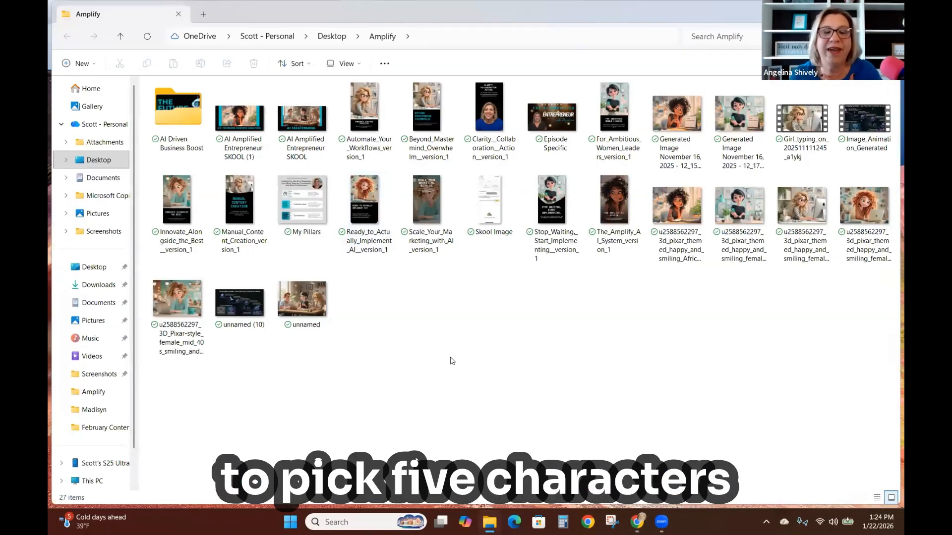
double_click(674, 220)
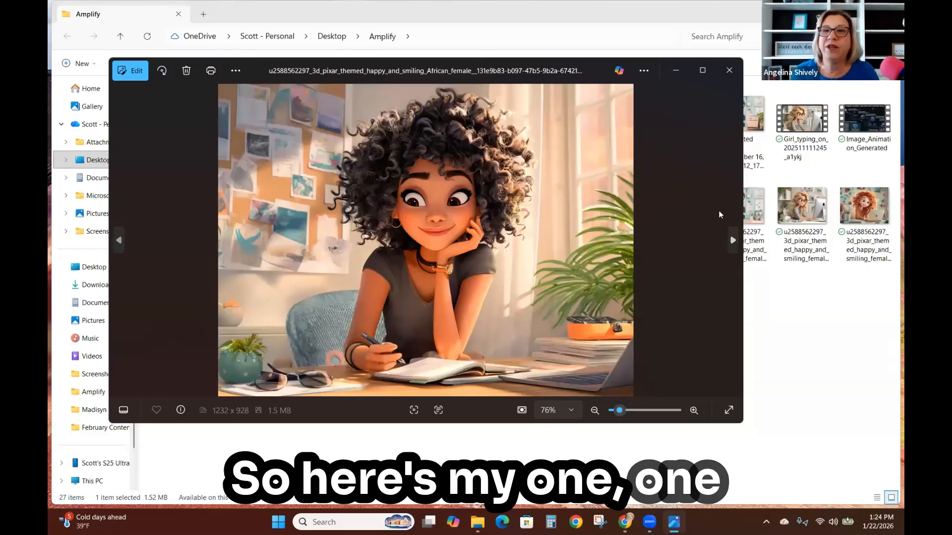
click(732, 242)
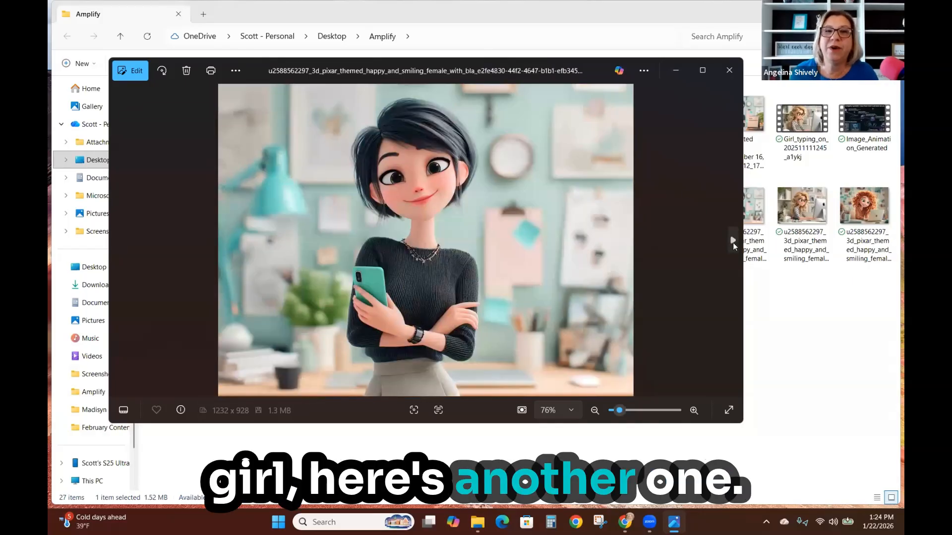
click(733, 241)
click(733, 242)
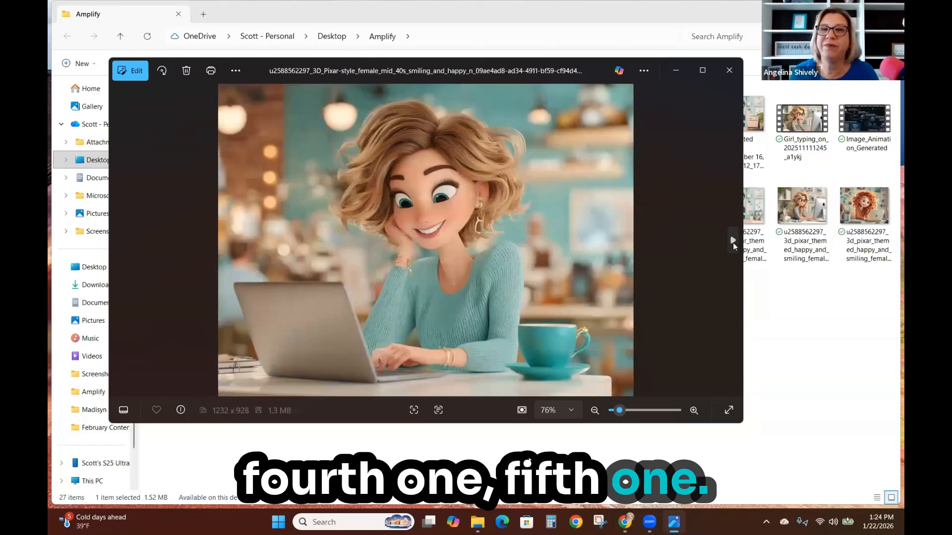
click(732, 242)
click(733, 243)
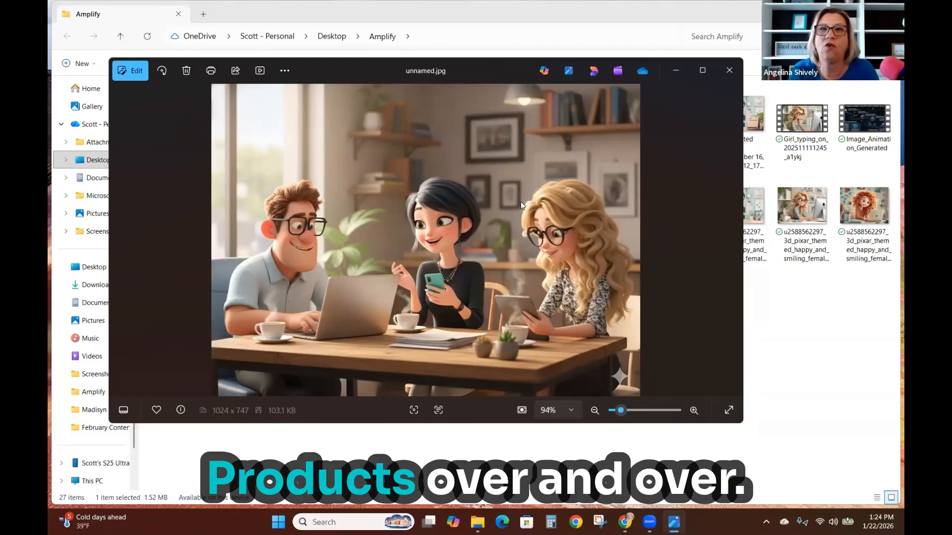
click(726, 68)
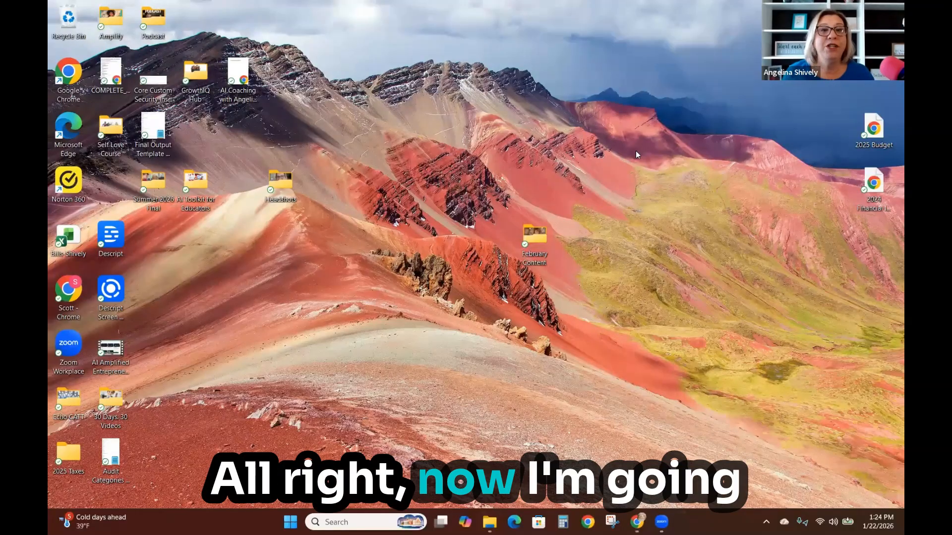
- Review the exported newsletter prompts post images in the February Content folder
double_click(530, 238)
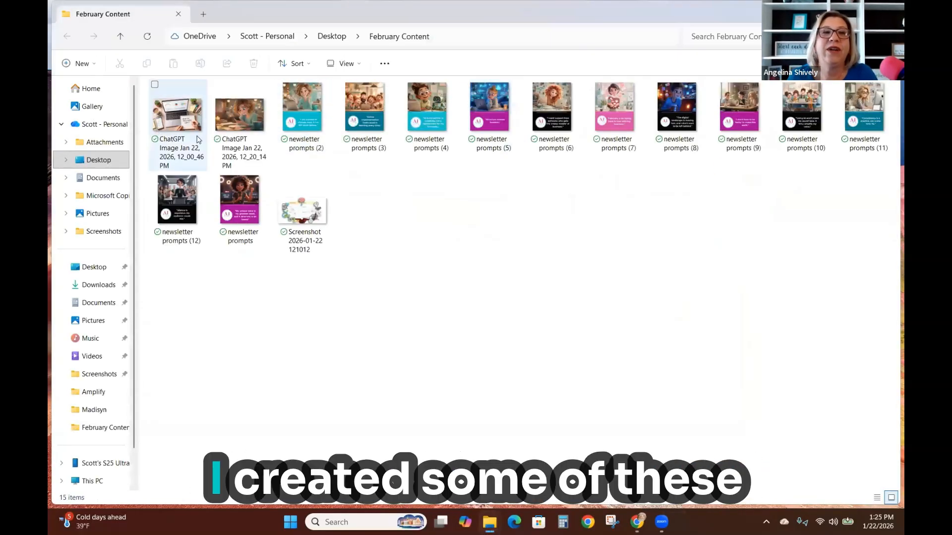
double_click(299, 120)
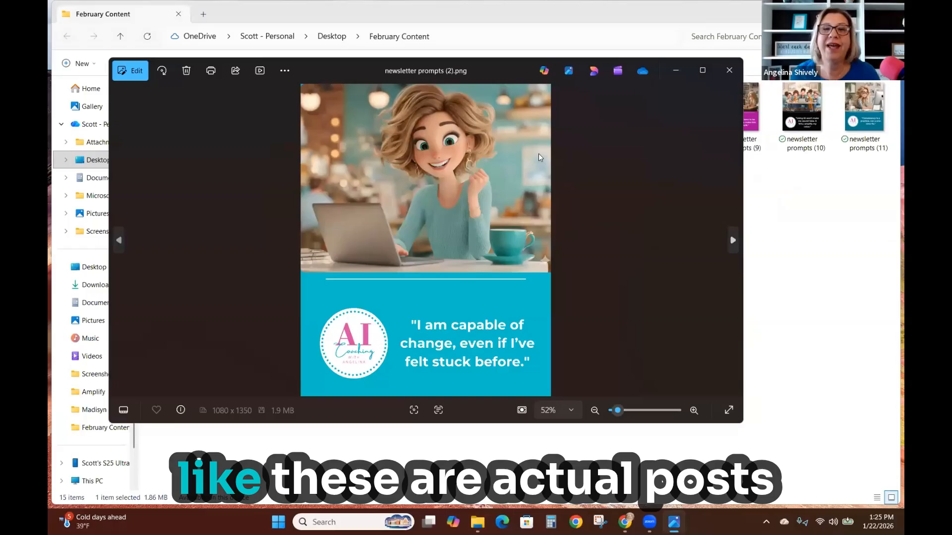
click(733, 241)
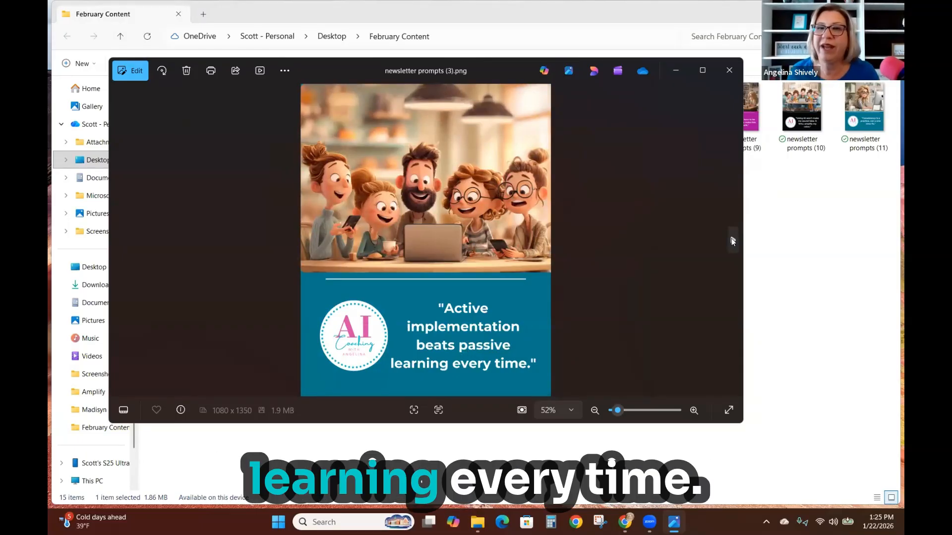
click(733, 241)
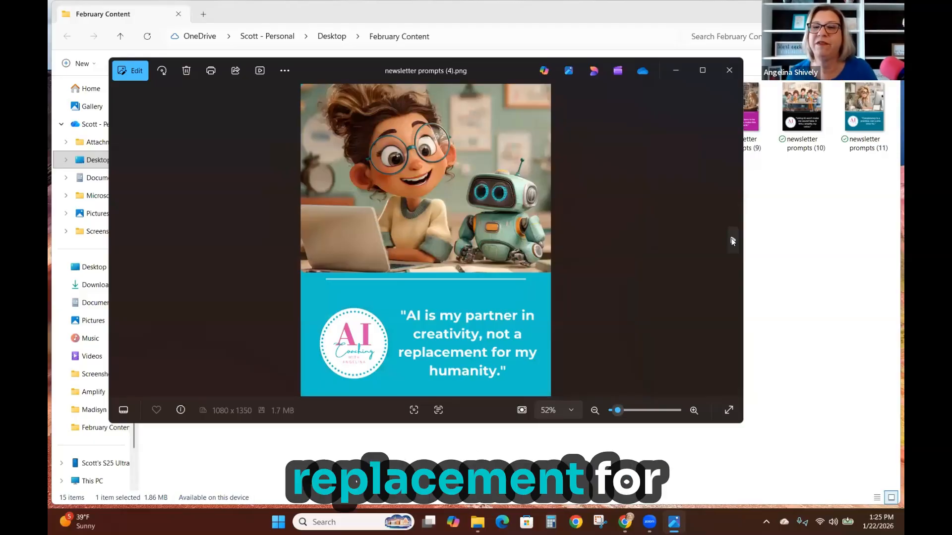
click(732, 241)
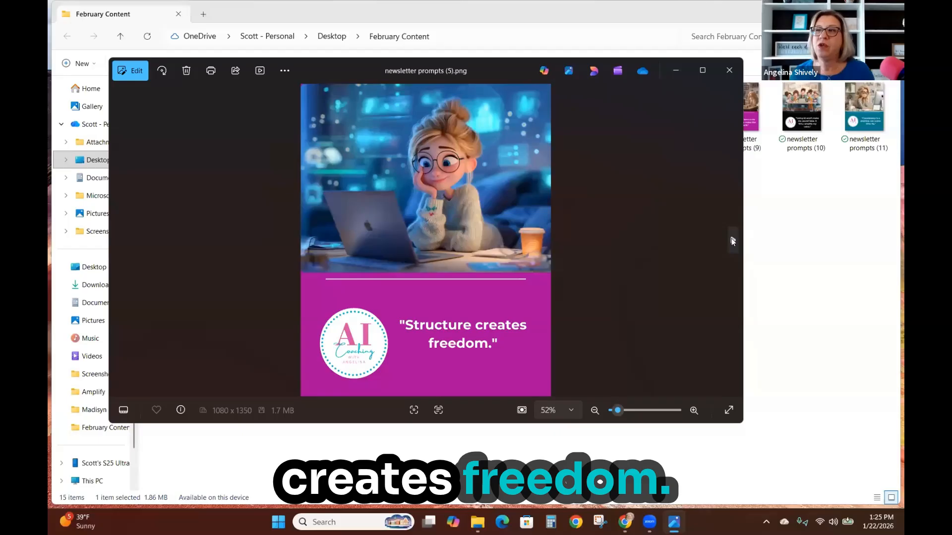
click(732, 241)
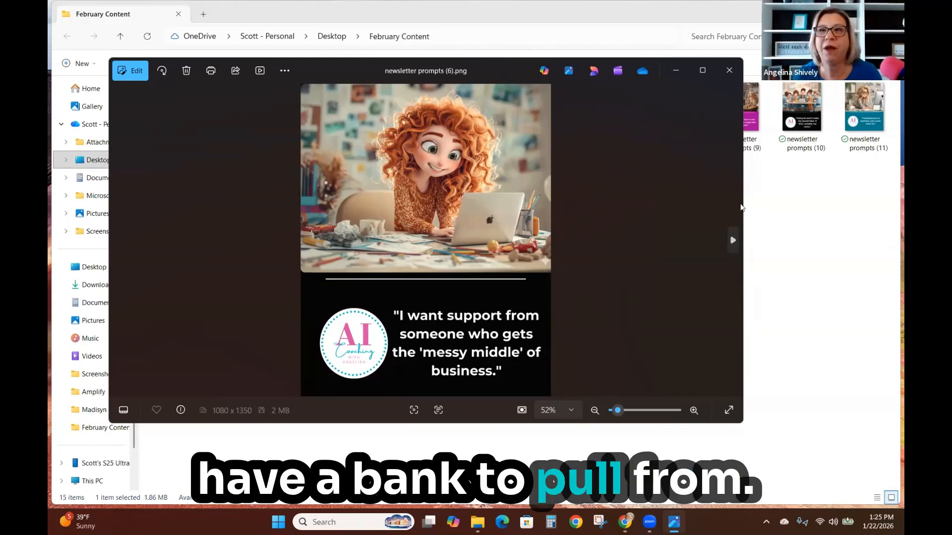
click(729, 72)
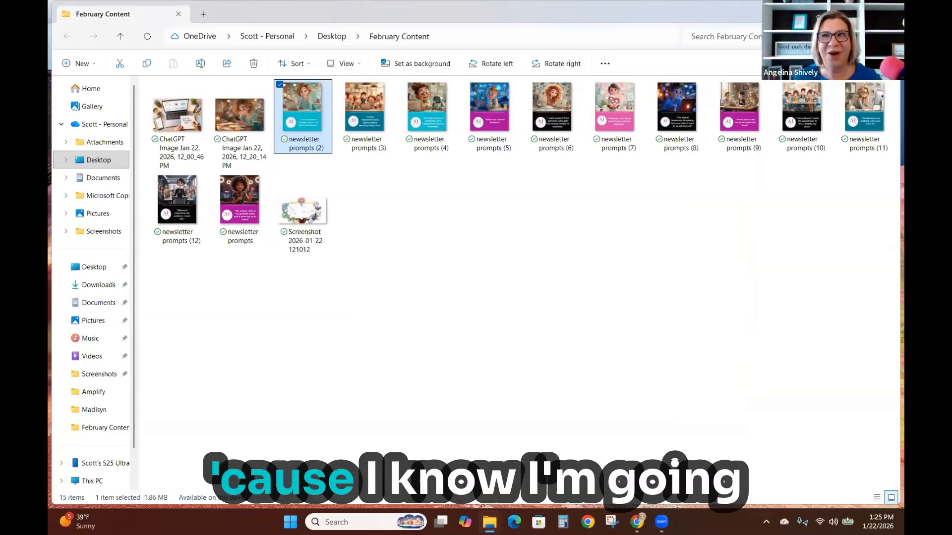
click(836, 11)
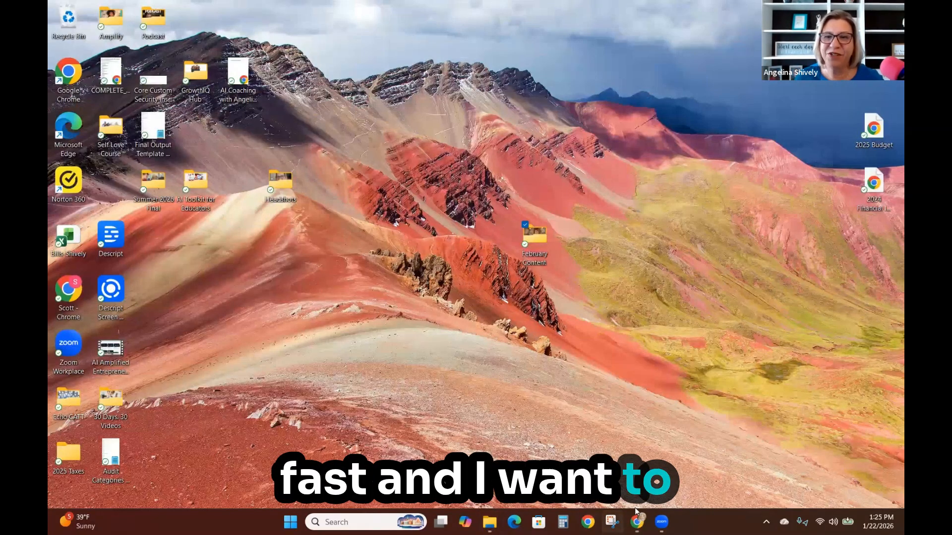
- Back in the Canva bulk design, shift and resize the quote text box on page 5 beside the logo
mouse_move(637, 522)
click(696, 456)
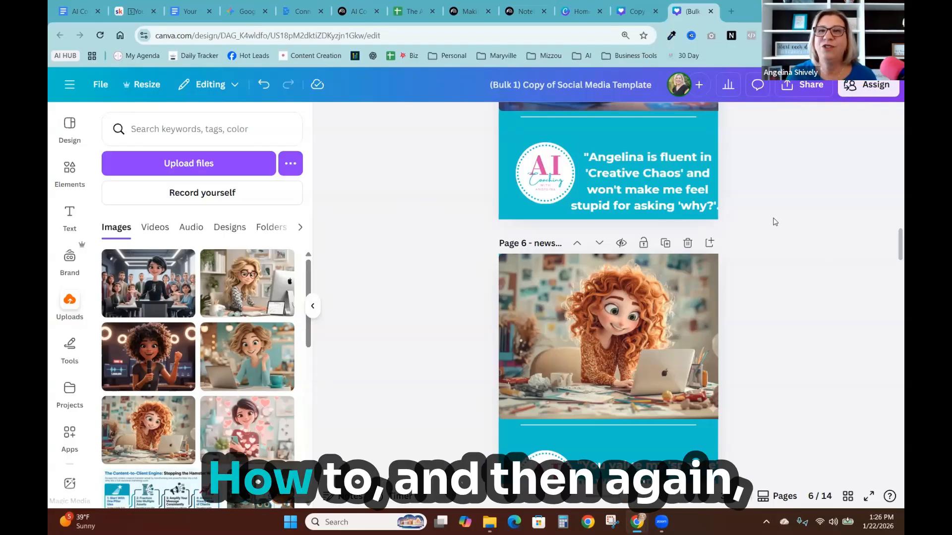
scroll(773, 377, up, 5)
scroll(773, 377, down, 3)
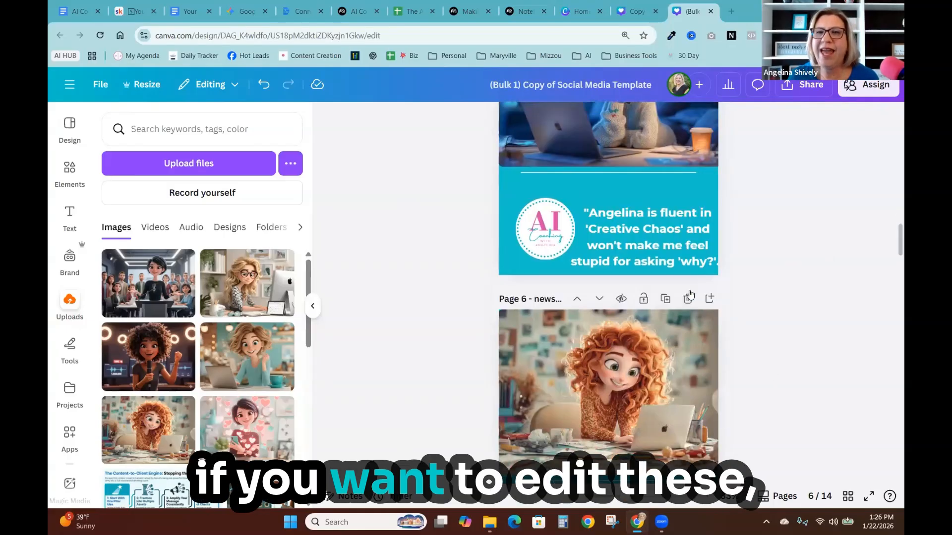
click(649, 237)
drag(649, 237, 666, 243)
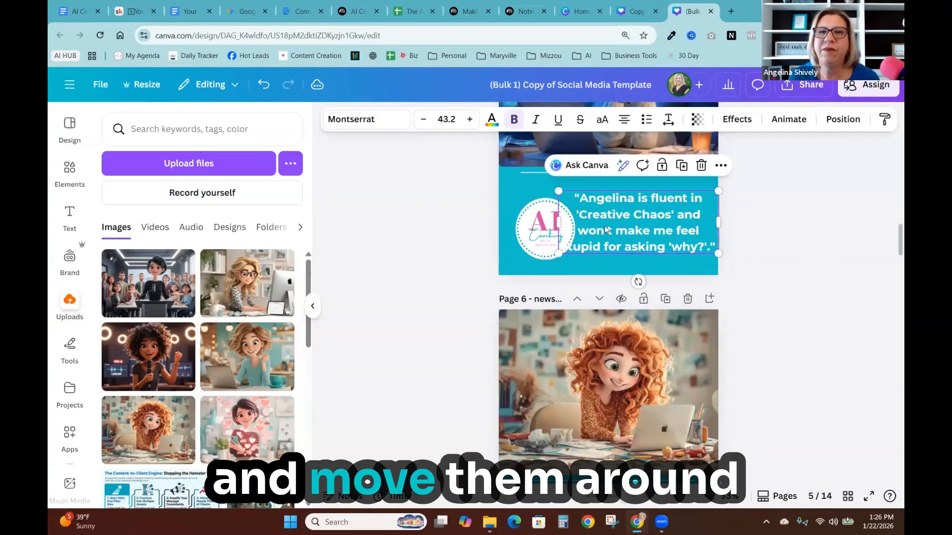
click(570, 252)
drag(572, 255, 559, 241)
click(471, 242)
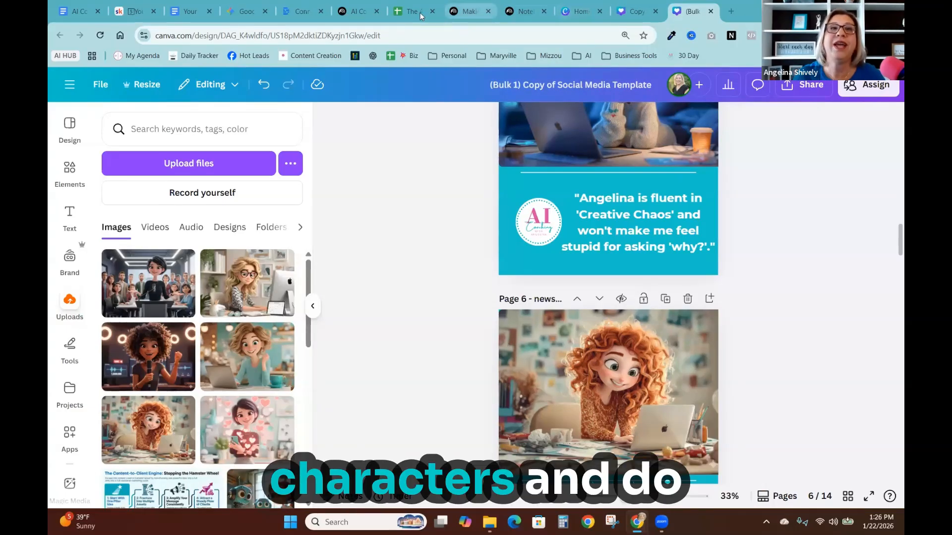
- In Gemini, attach the blonde glasses character and the curly red-haired character images from the Amplify folder
click(245, 11)
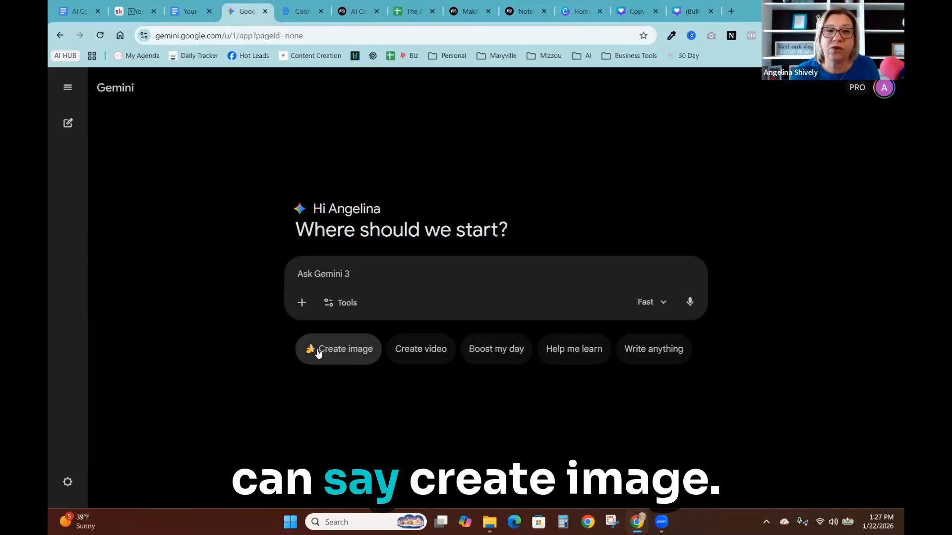
click(300, 304)
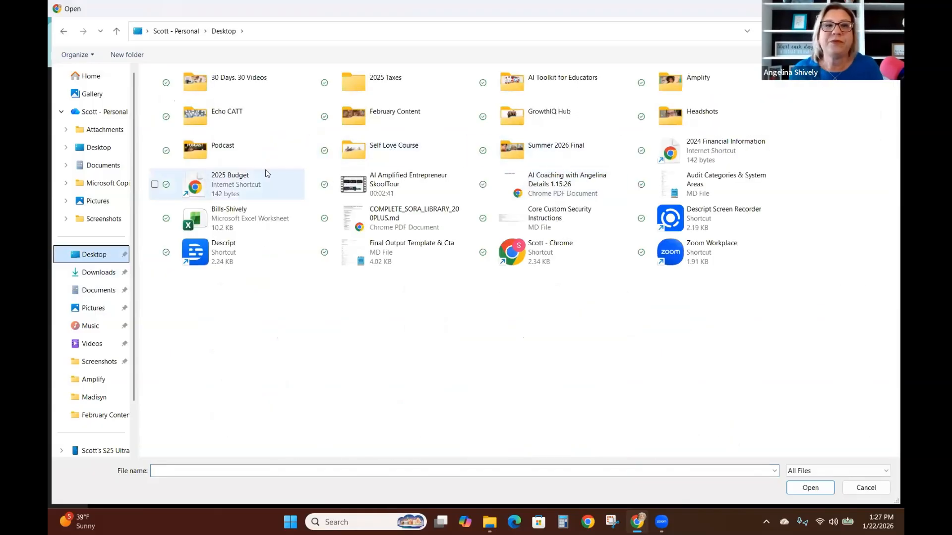
double_click(674, 81)
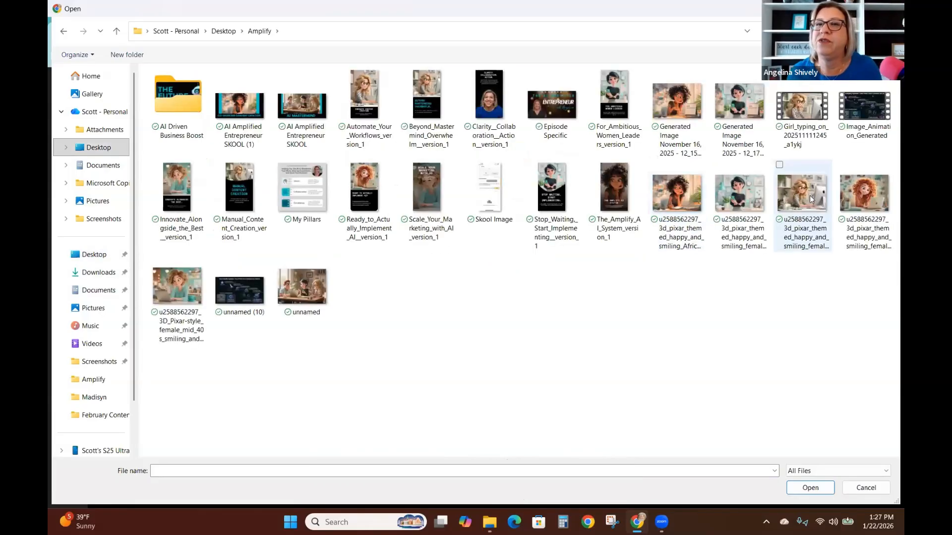
click(740, 195)
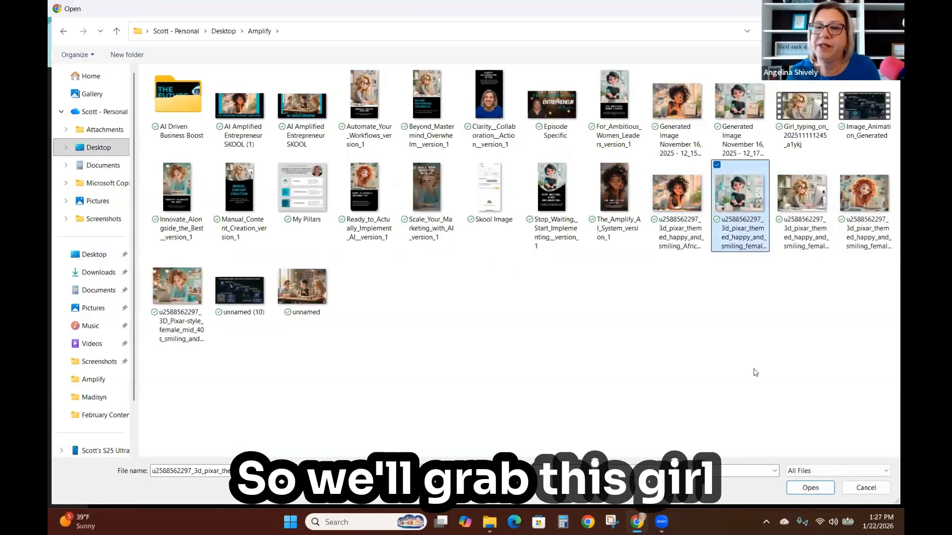
click(802, 193)
ctrl+click(865, 193)
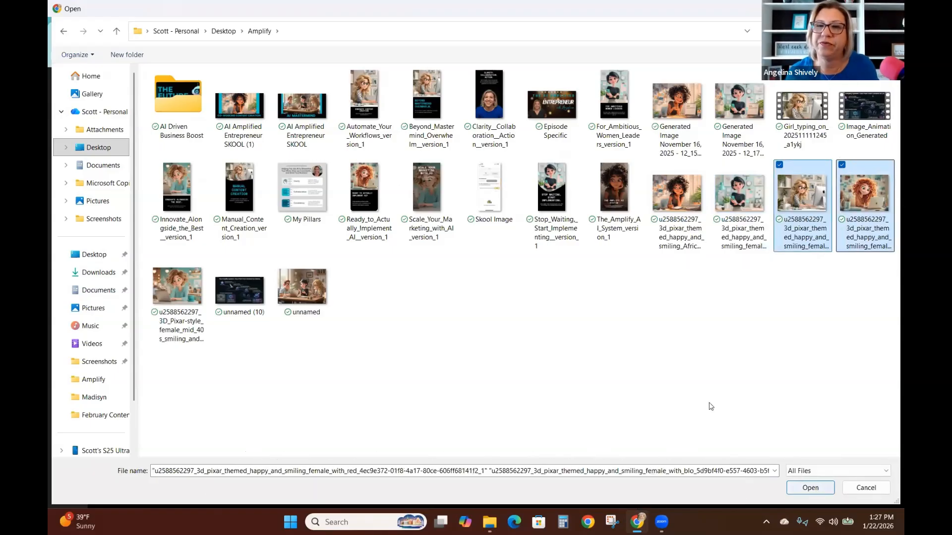
key(Return)
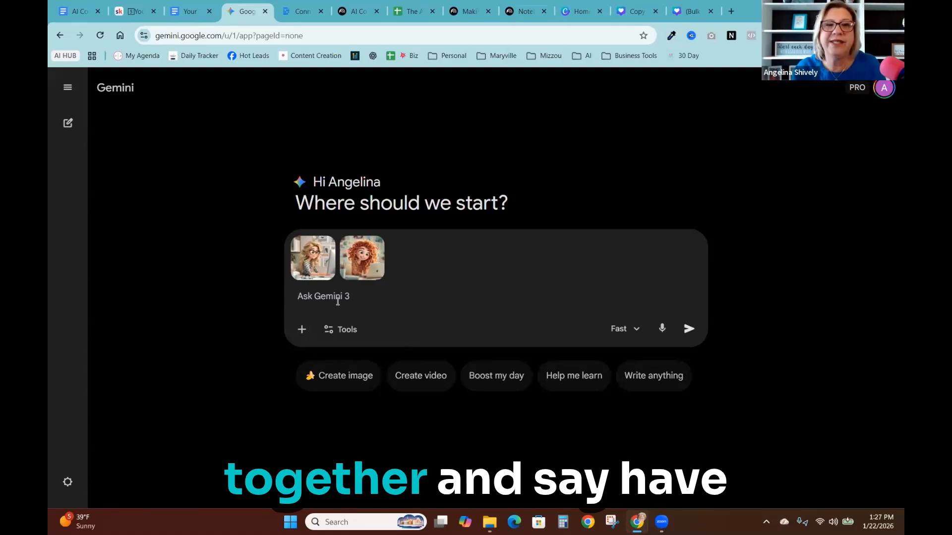
- Submit the prompt "have these two characters working at a coffee shop" with both images attached
text(have the4s)
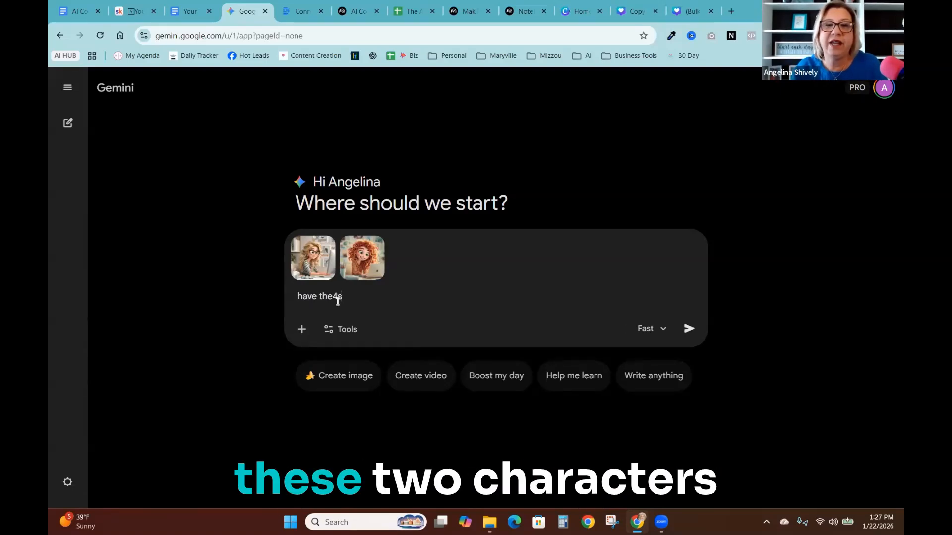
key(BackSpace)
key(BackSpace)
text(se two char)
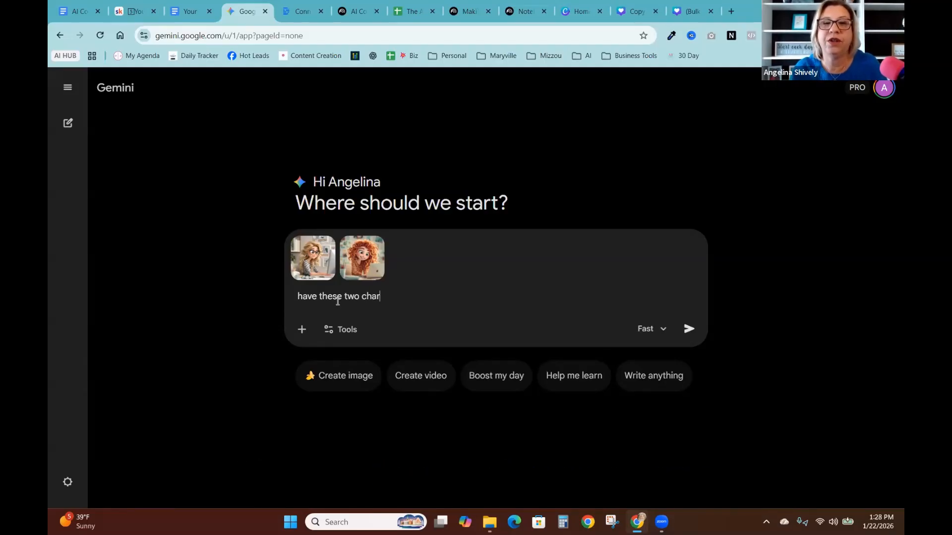
text(king)
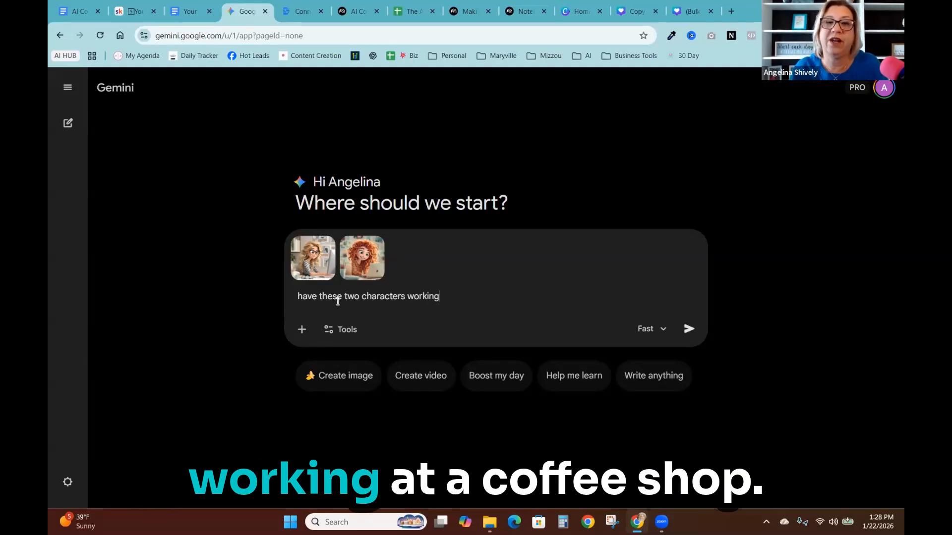
text( at a coff)
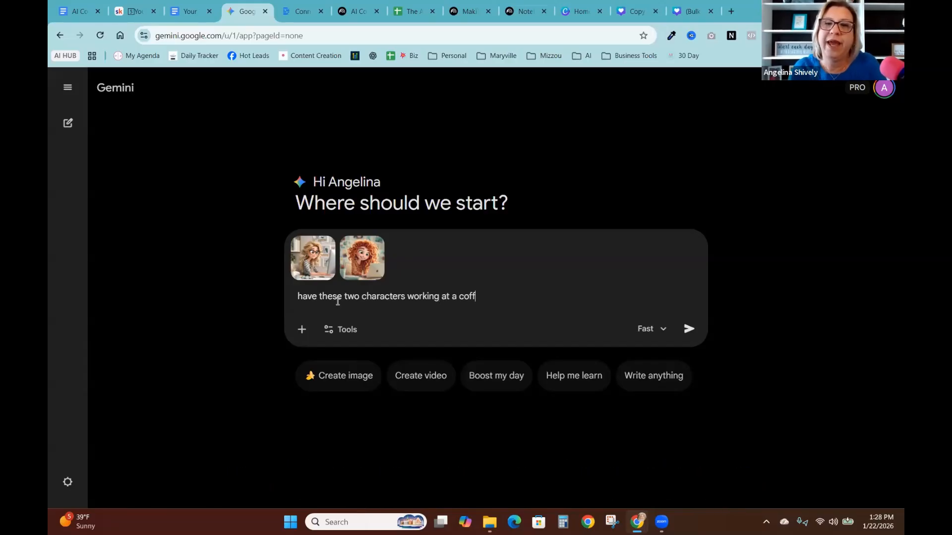
text(ee shop)
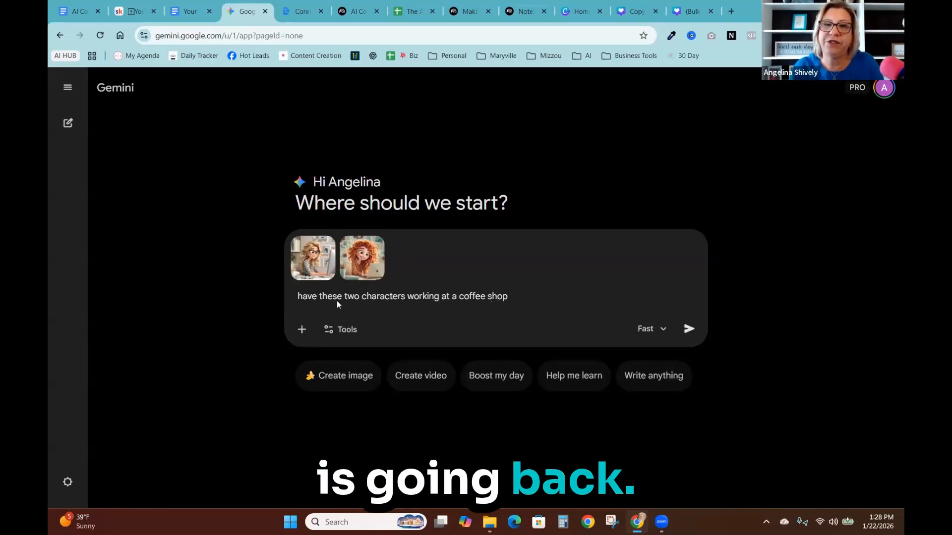
key(Return)
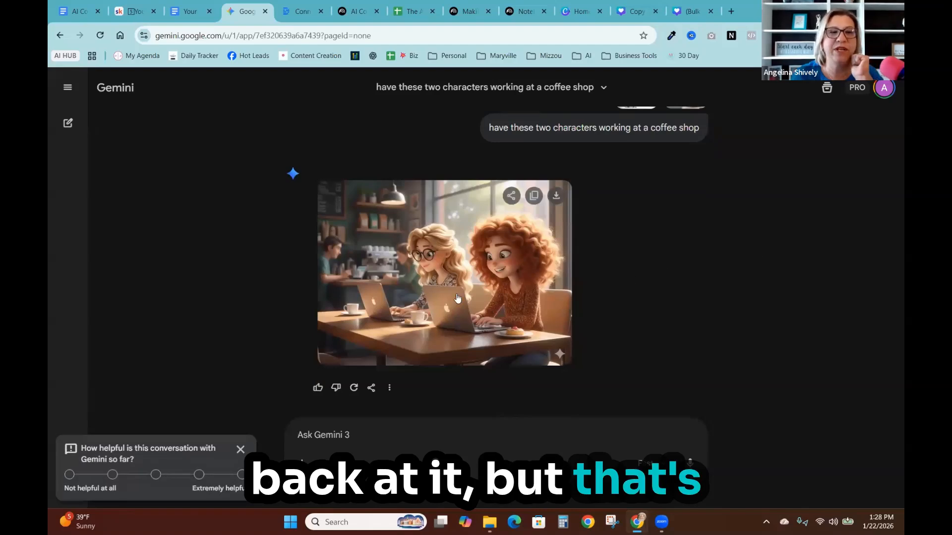
- Dismiss the feedback popup and download the generated coffee shop image at full size
click(241, 449)
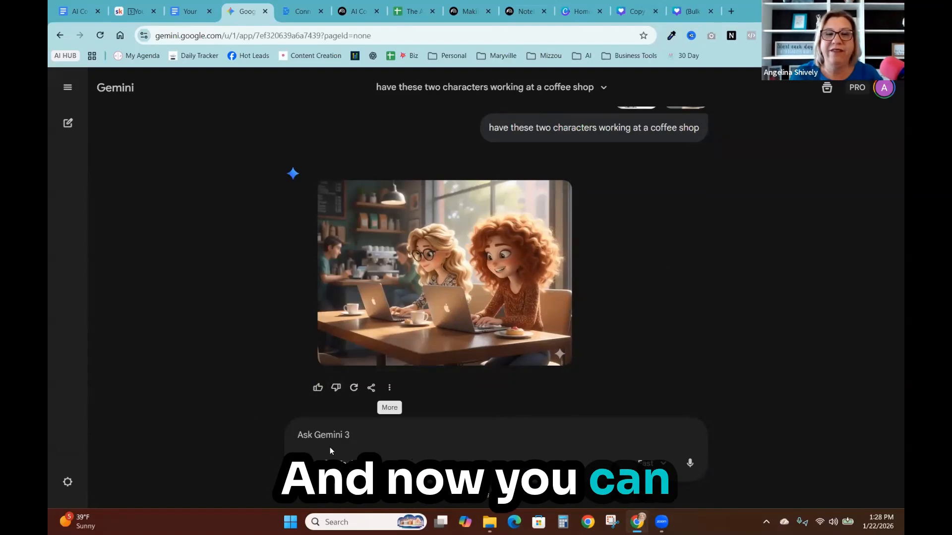
mouse_move(556, 207)
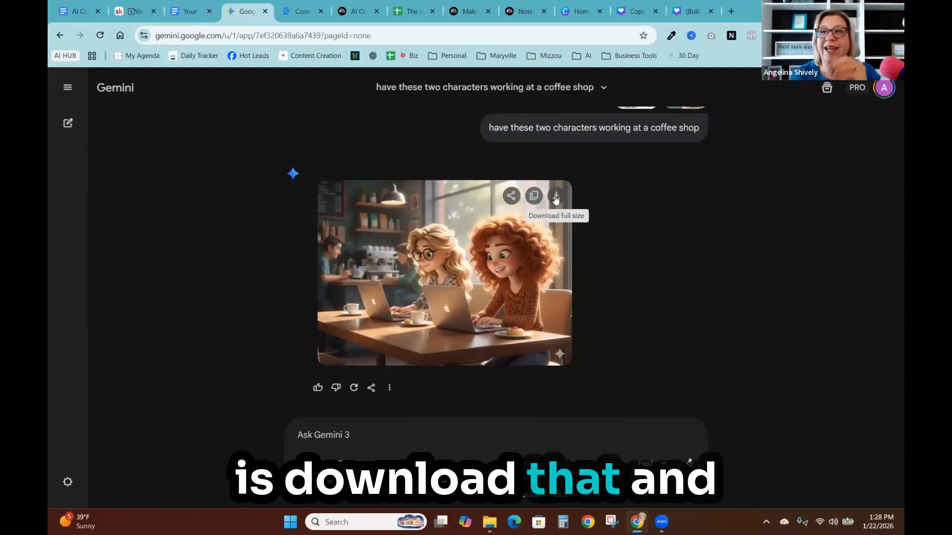
click(555, 198)
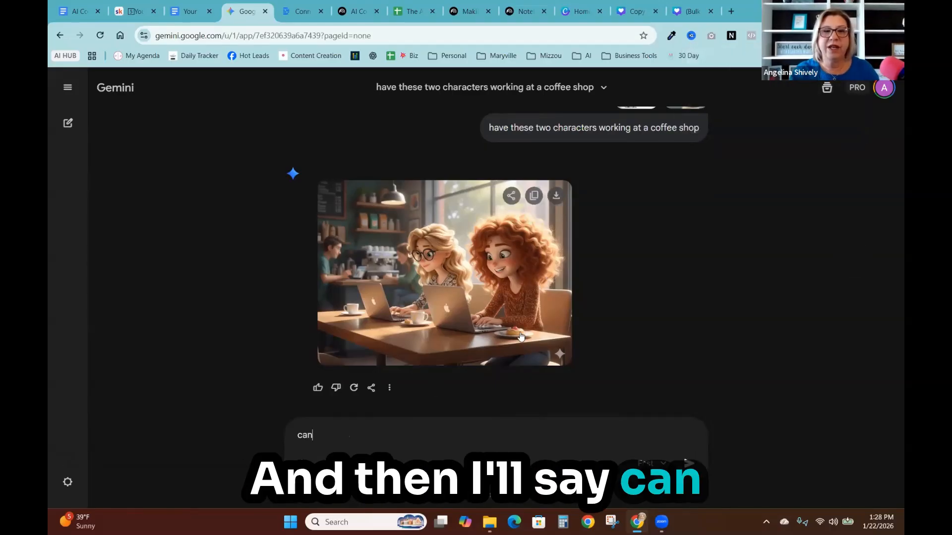
- Ask Gemini "can you animate these girls talking about how amazing the AI amplified Skool community is?"
text(animate )
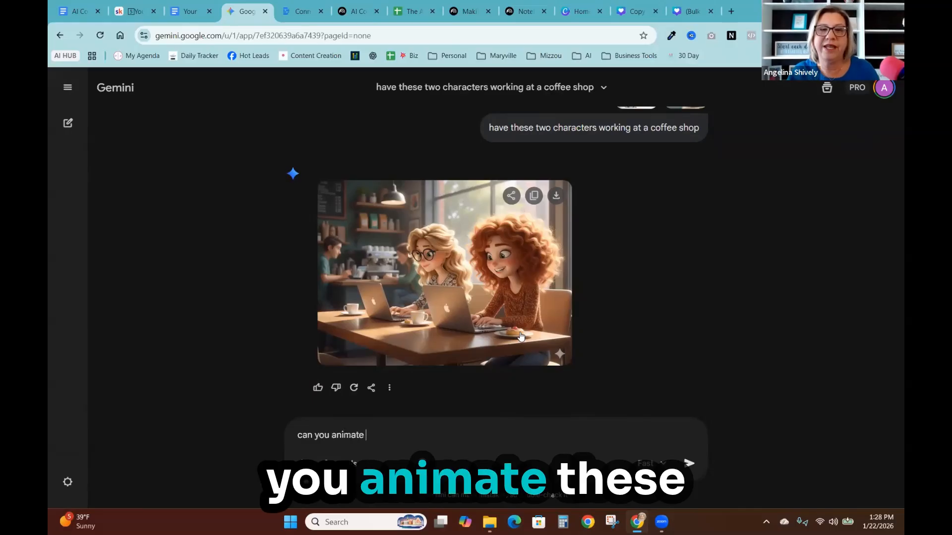
text(these gir)
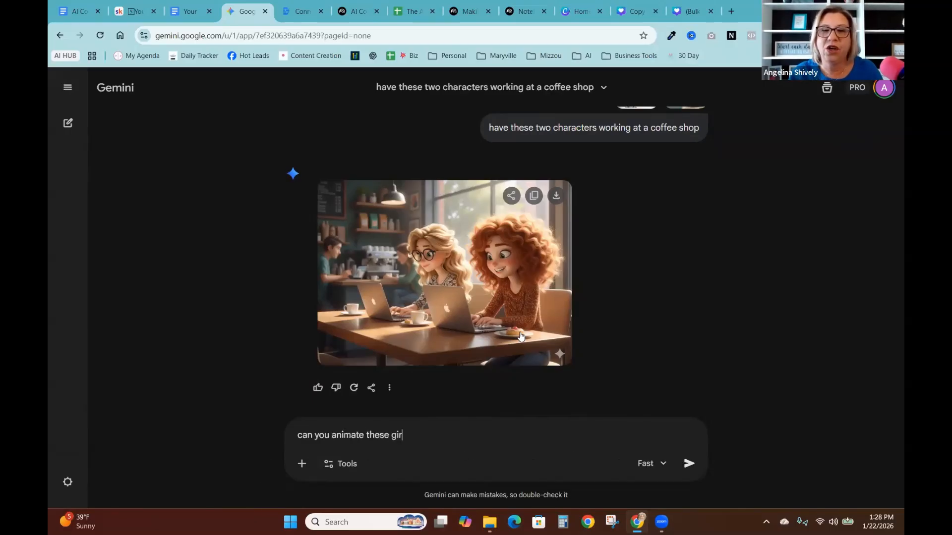
text(ls talking about how amazin)
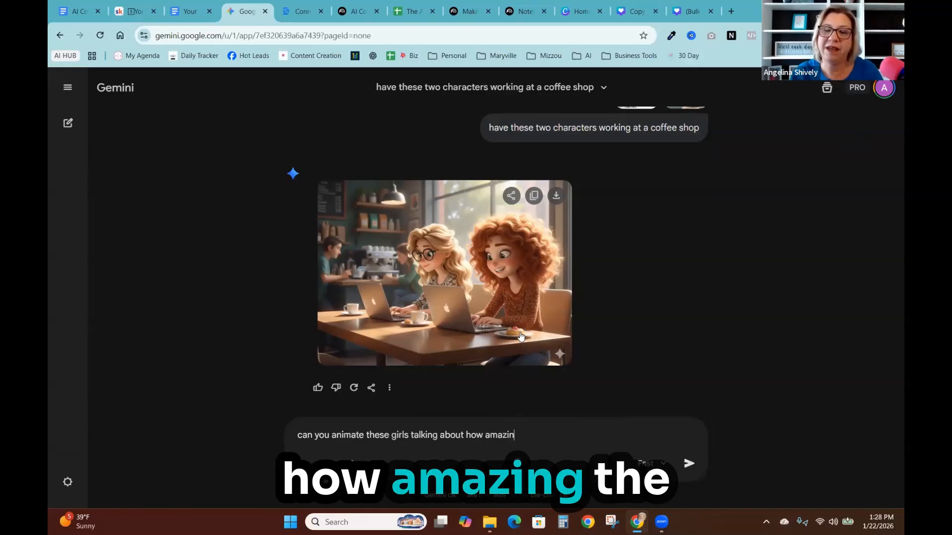
text(g the sko)
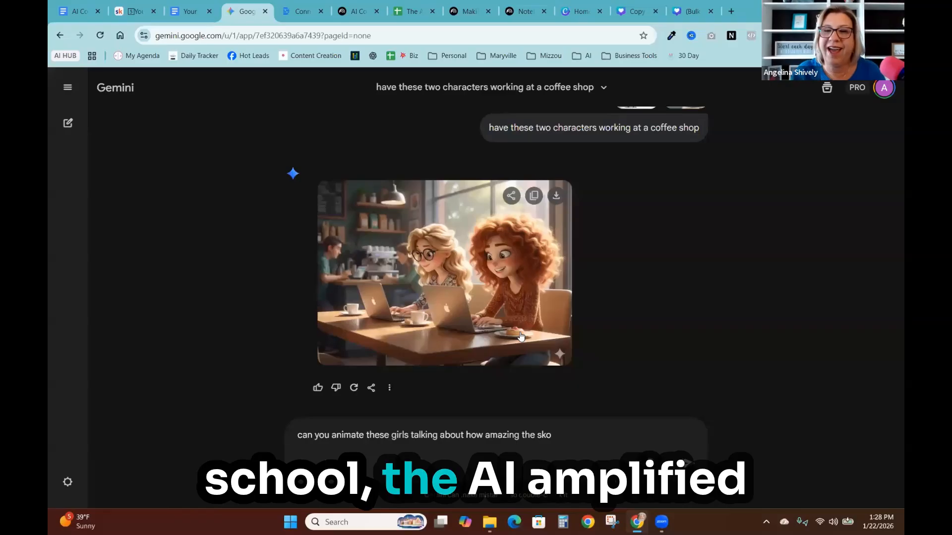
key(BackSpace)
key(BackSpace)
key(BackSpace)
text(AI a)
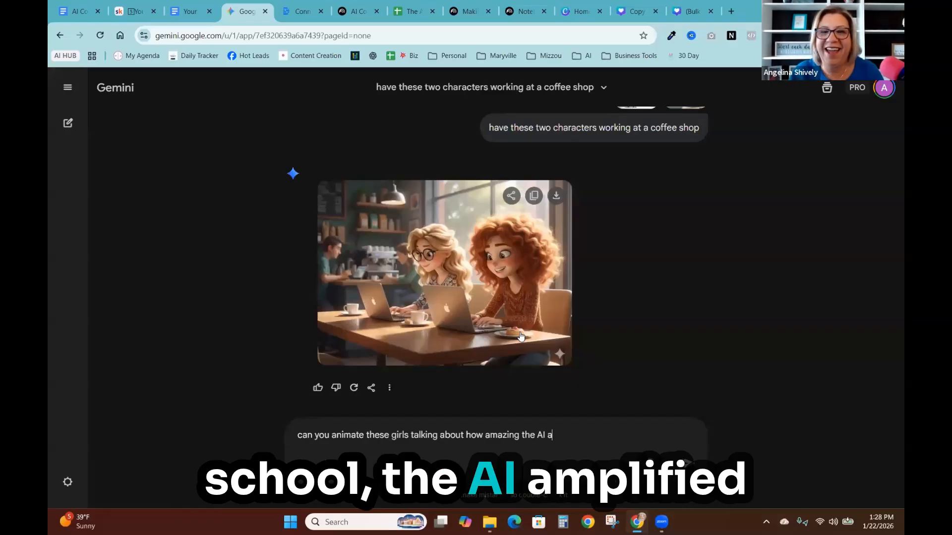
text(mplified S)
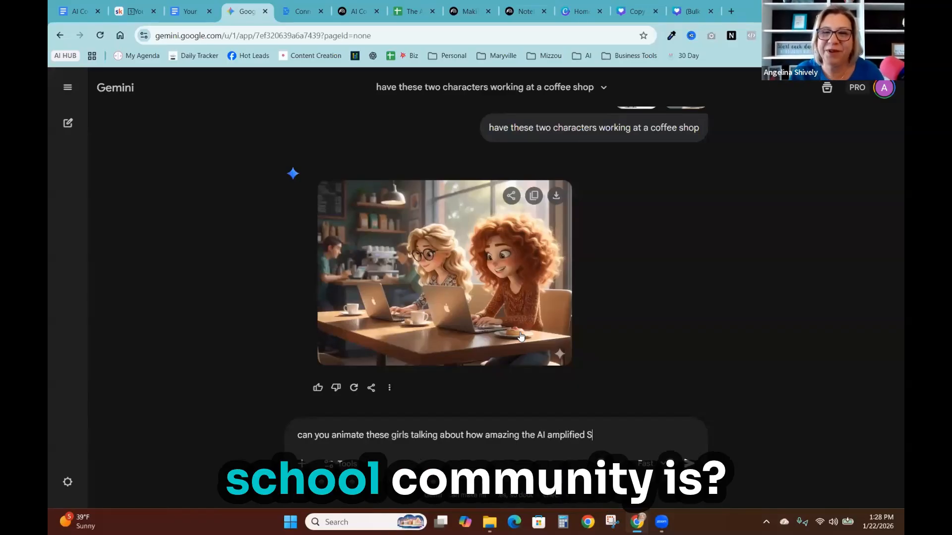
text(kool commun)
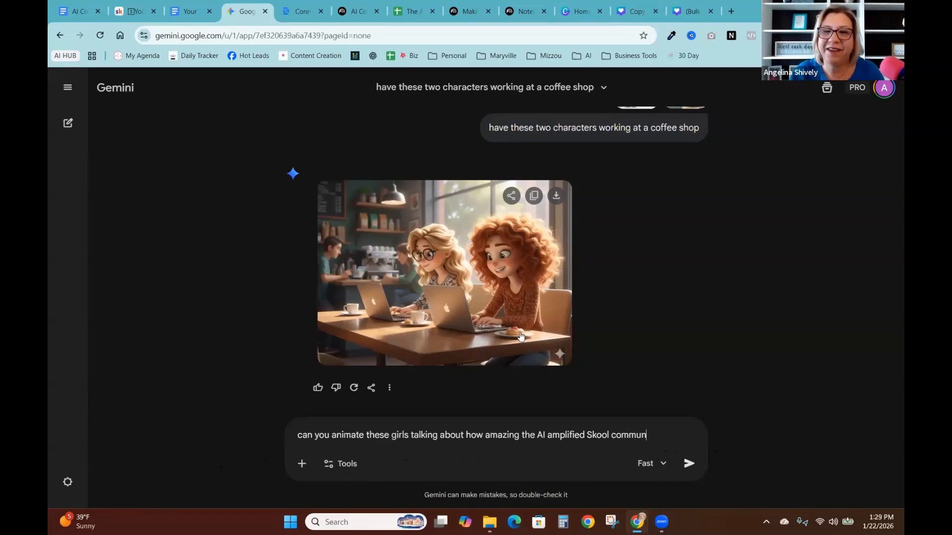
text(ity is?)
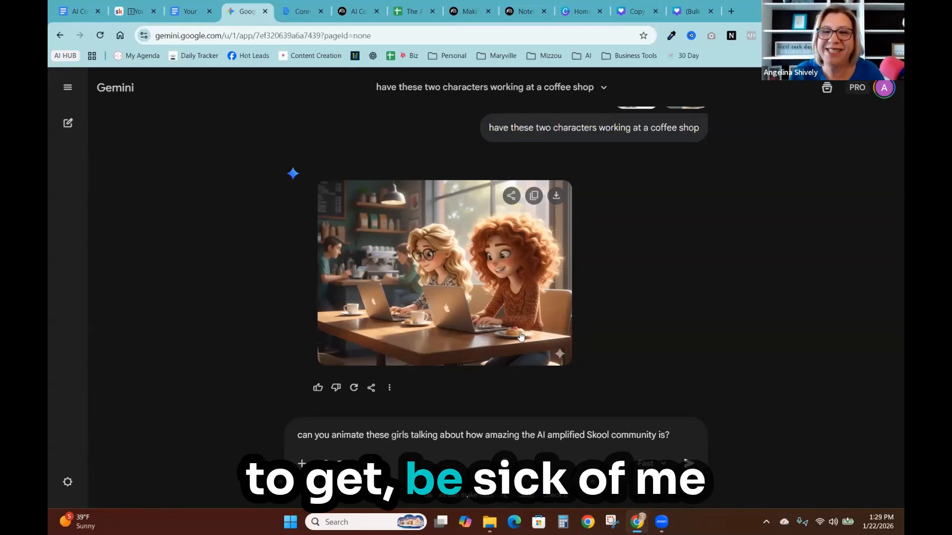
key(Return)
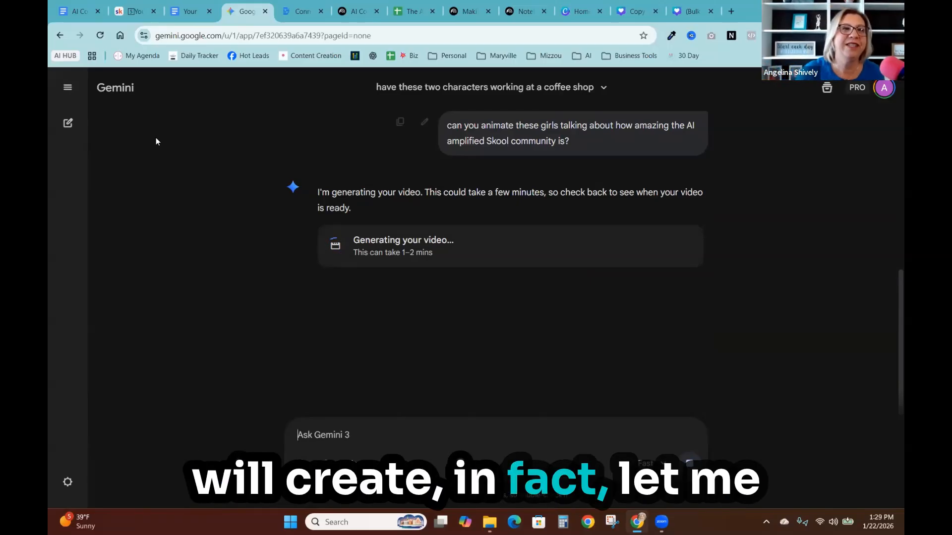
- Open the sidebar and switch to the earlier "Video Generation in Progress" chat
click(68, 90)
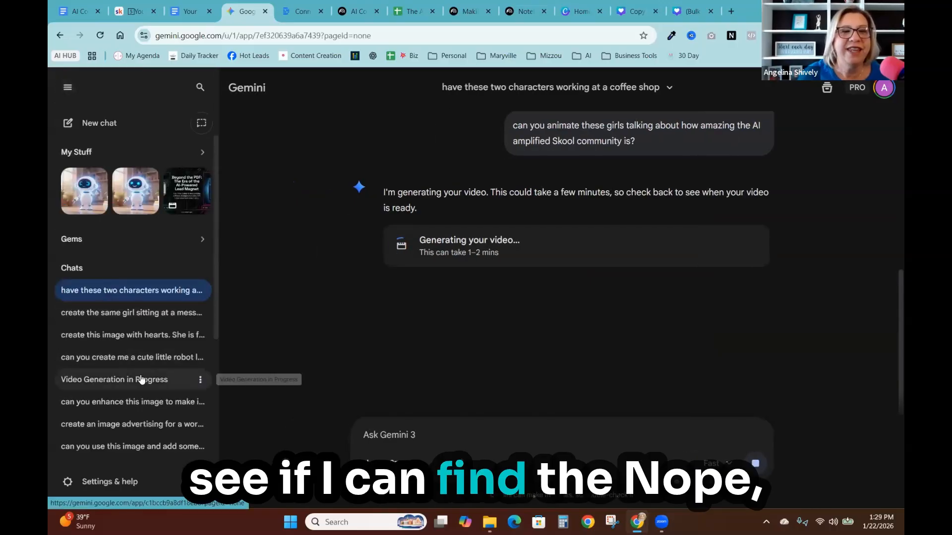
click(134, 425)
click(126, 382)
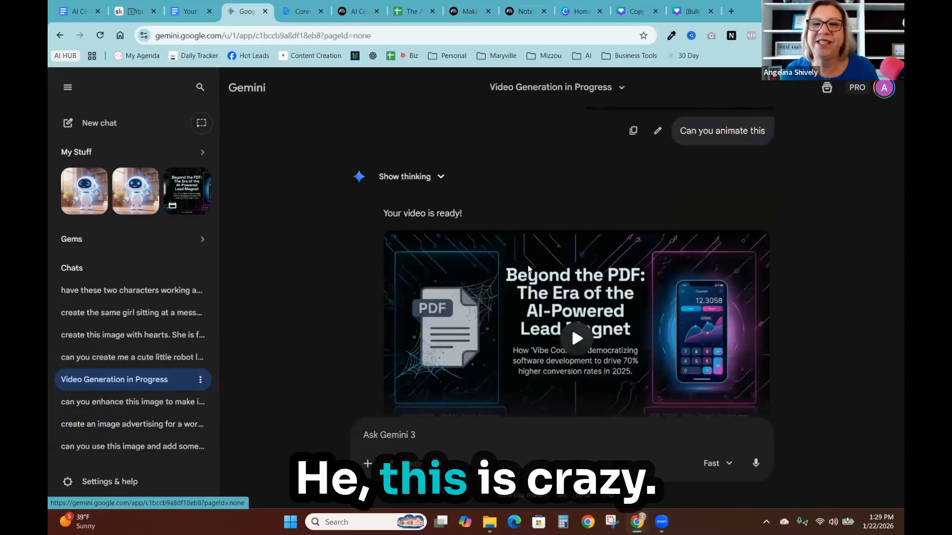
- Play the earlier generated lead-magnet video and turn its sound on
scroll(528, 267, up, 8)
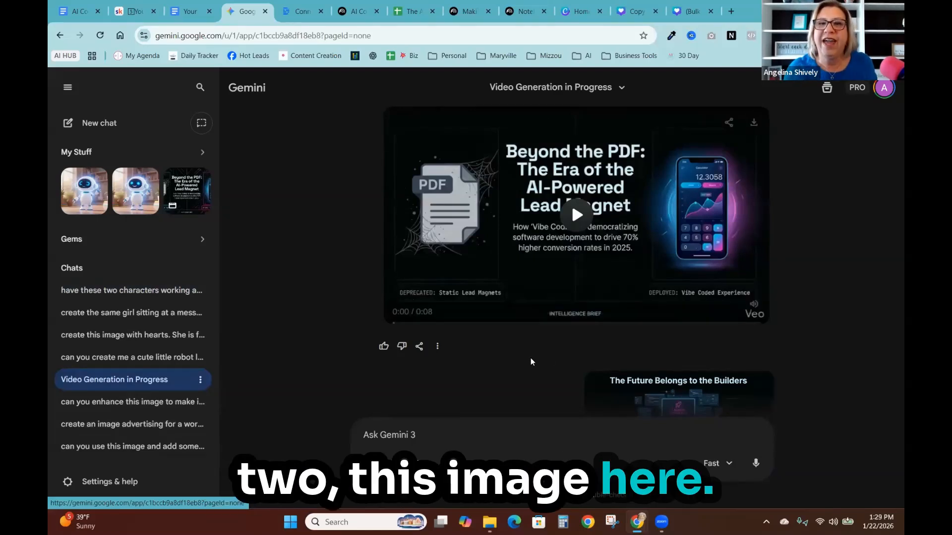
scroll(531, 358, down, 4)
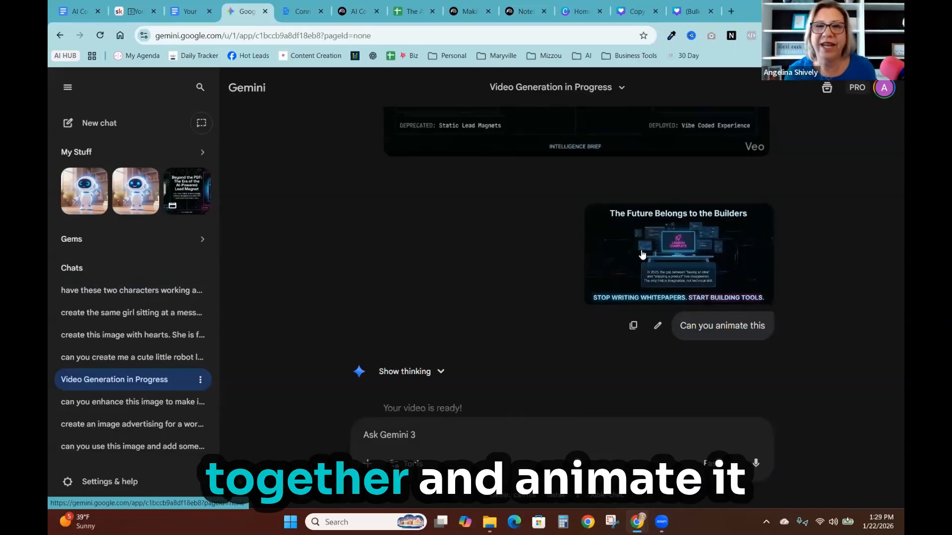
scroll(570, 379, down, 5)
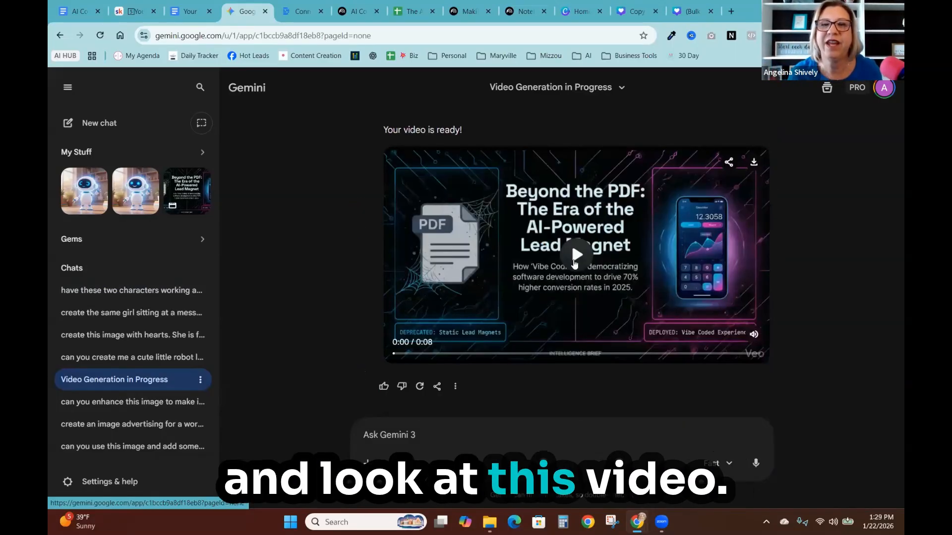
click(575, 263)
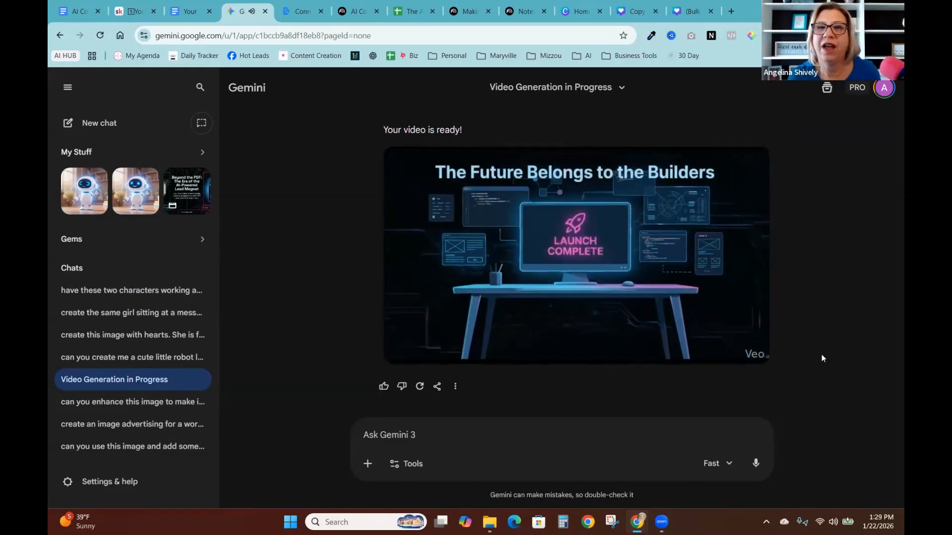
click(756, 334)
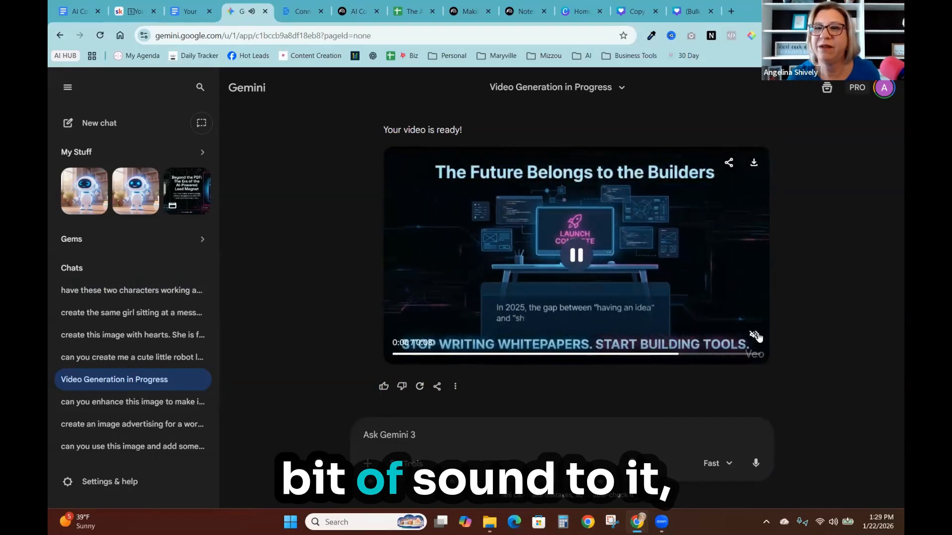
click(754, 336)
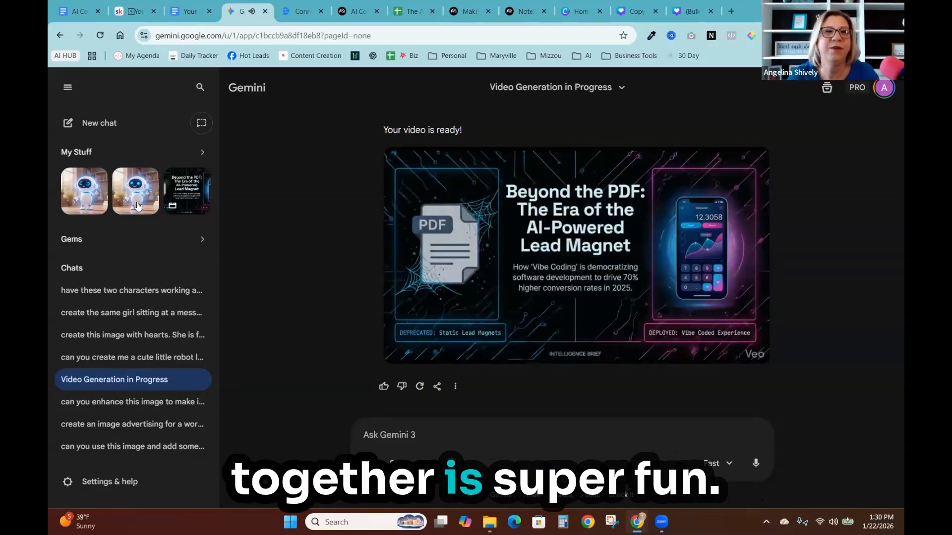
- Return to the coffee shop chat to check on the video generation
click(163, 291)
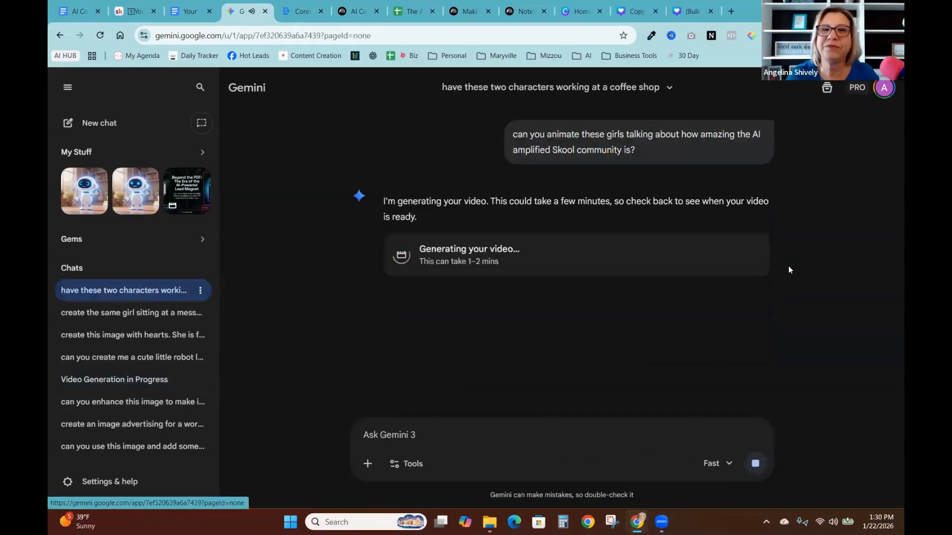
scroll(443, 268, up, 4)
scroll(507, 399, down, 4)
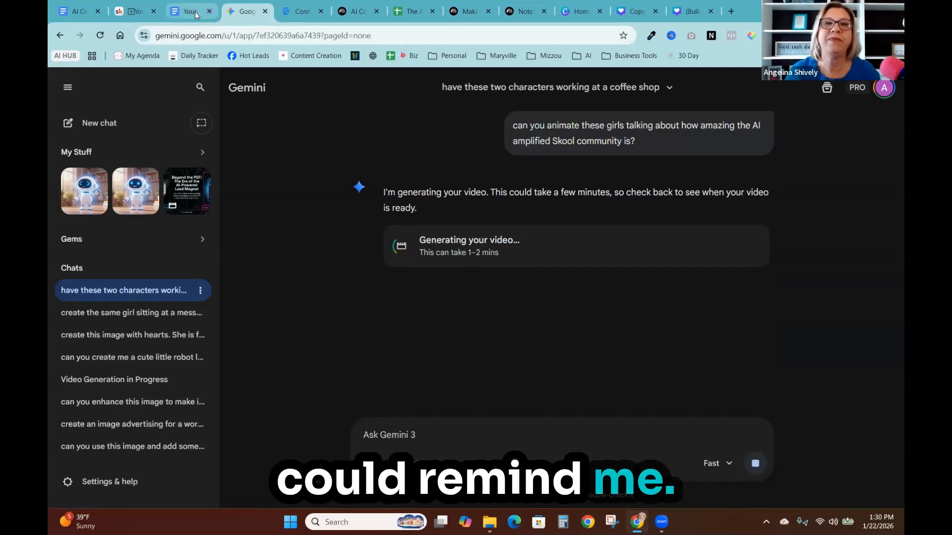
mouse_move(195, 15)
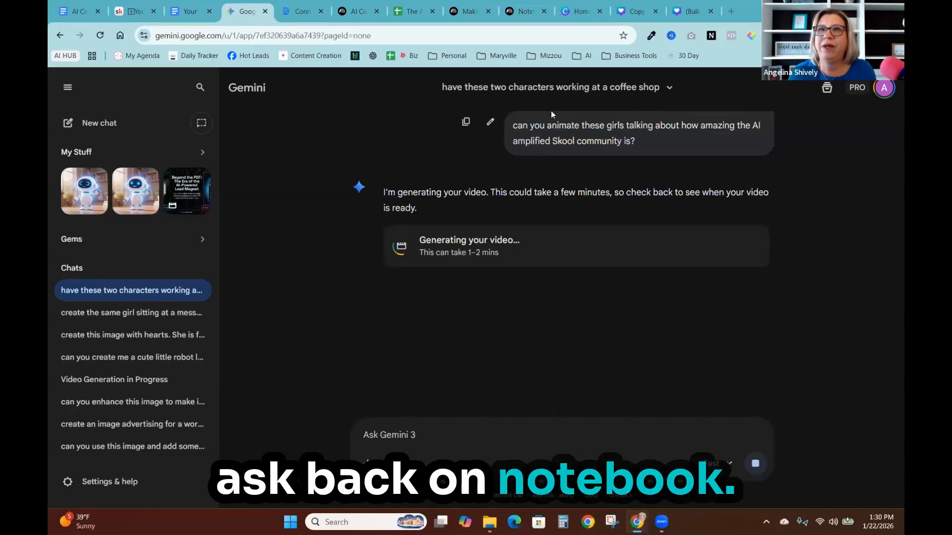
- Switch to the "AI Coaching with Angelina: Brand and Offerings" notebook and ask "How can I turn these beliefs into engaging social posts?"
click(467, 12)
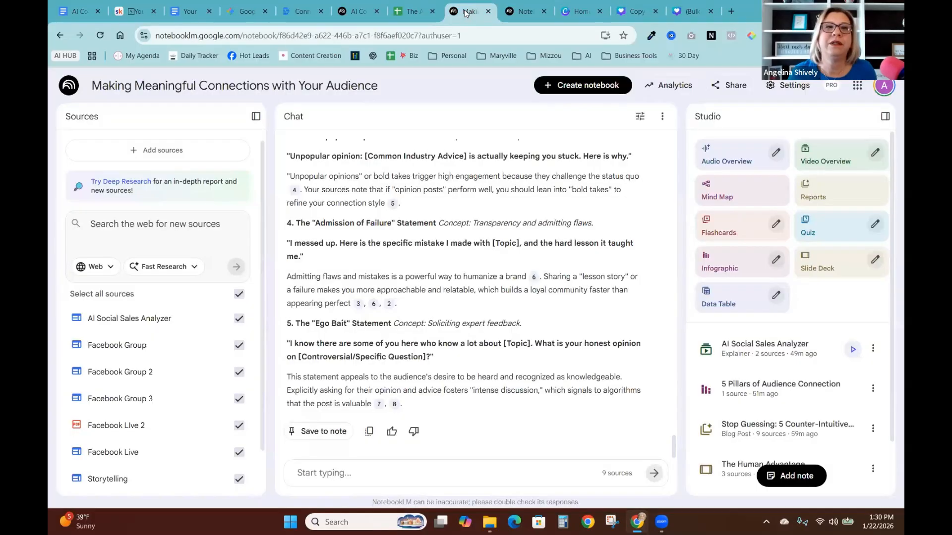
click(537, 7)
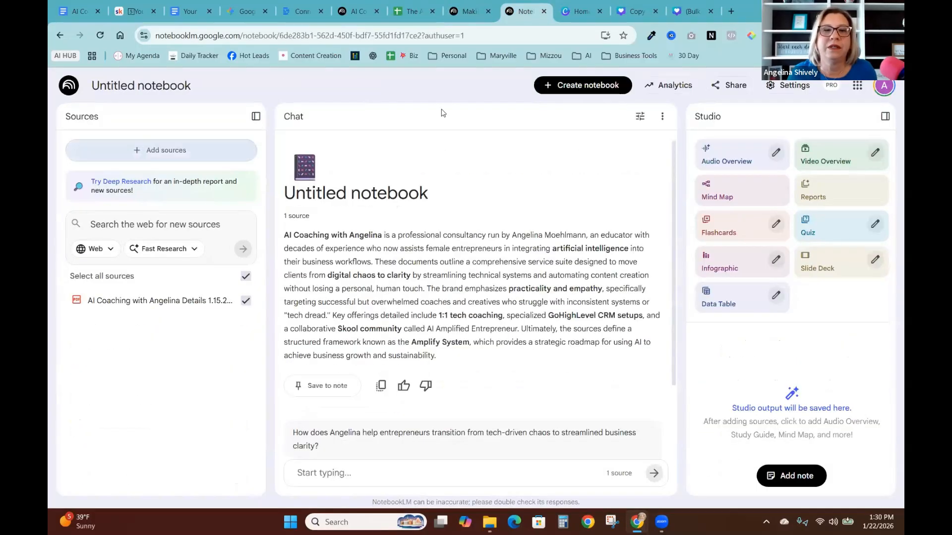
click(544, 11)
click(347, 10)
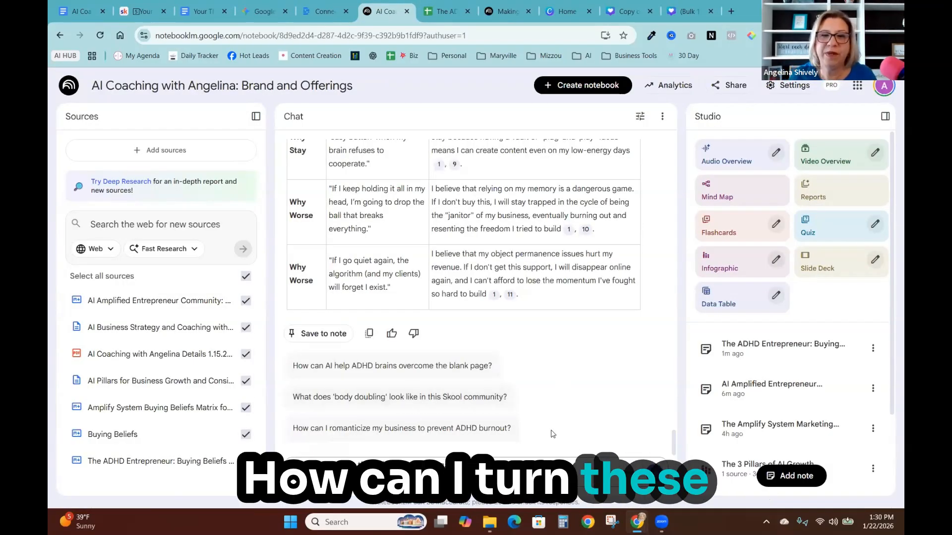
key(Return)
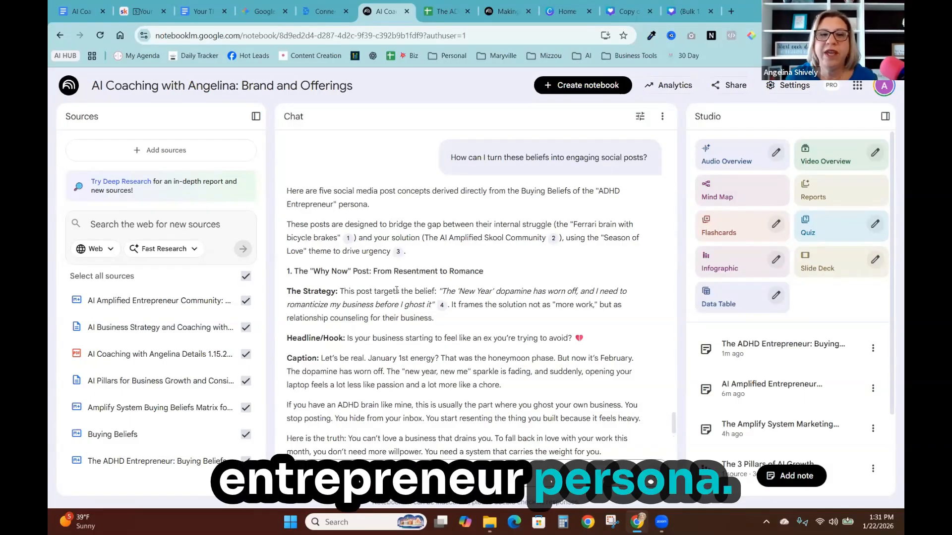
- Paste and submit the question "Can you give me 5 topics to explore deeply in my teaching about these systems?"
scroll(520, 226, down, 2)
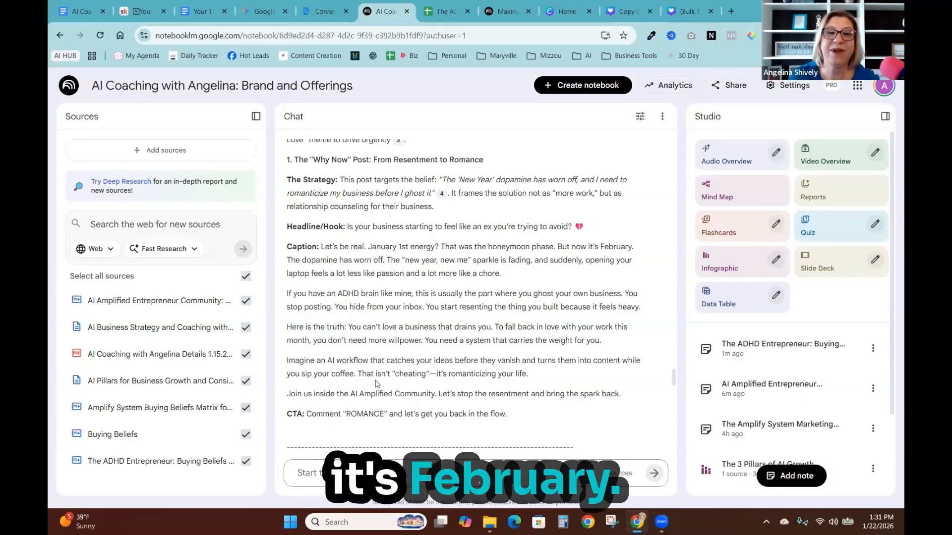
scroll(379, 387, down, 8)
scroll(376, 386, down, 4)
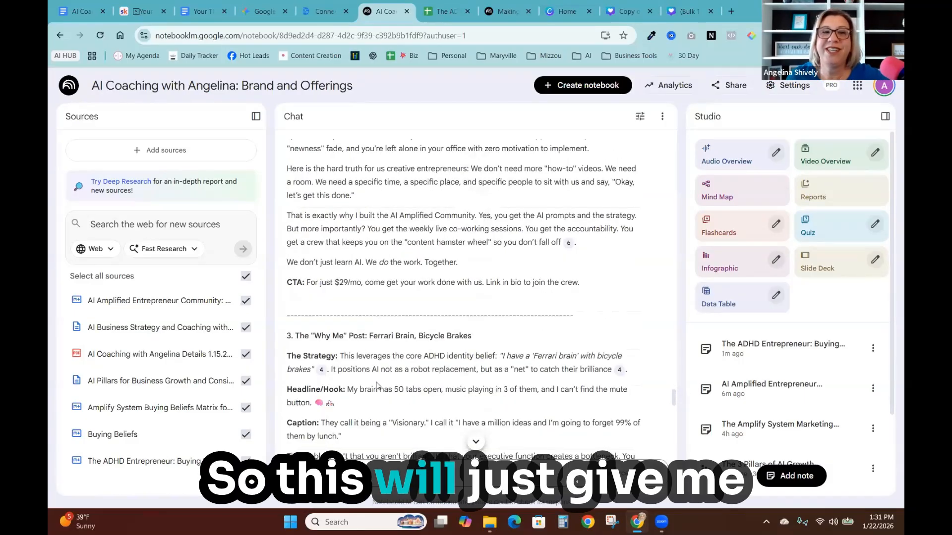
scroll(377, 386, down, 3)
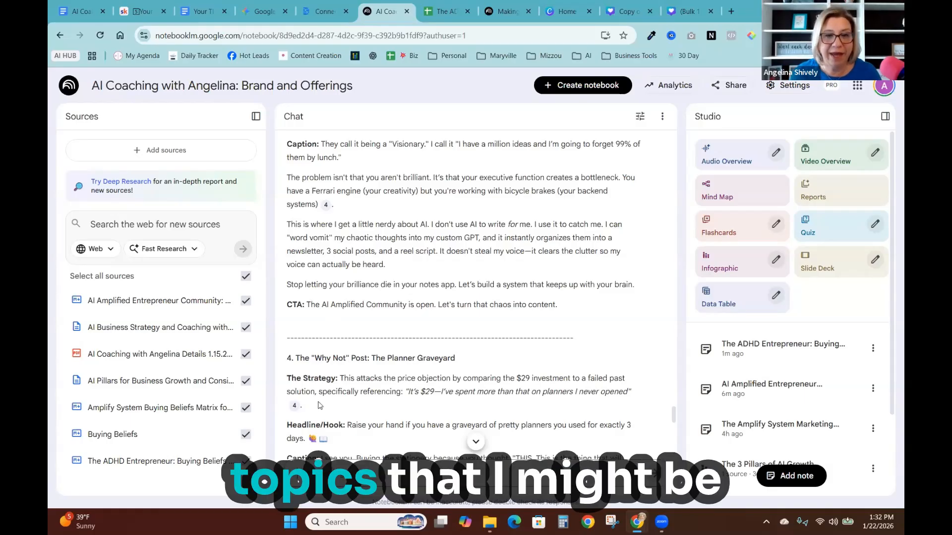
right_click(300, 243)
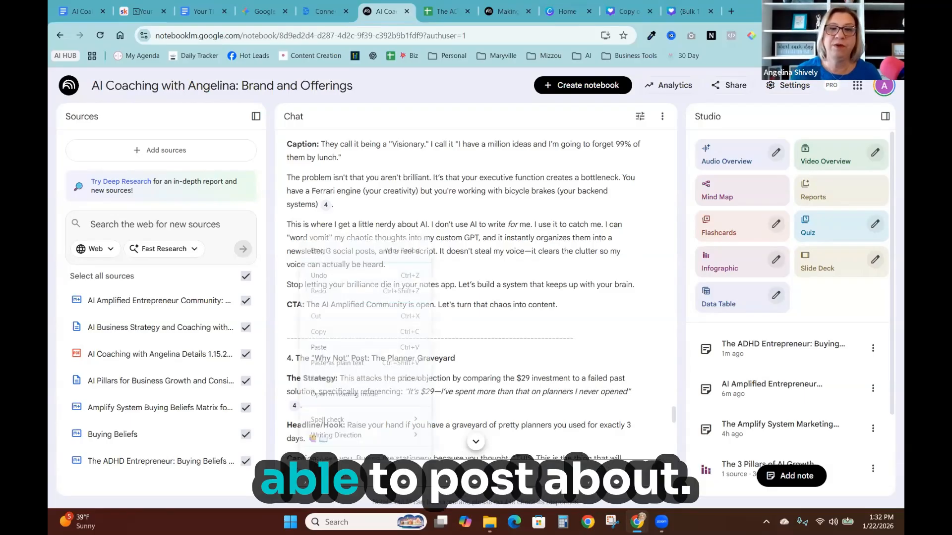
click(327, 356)
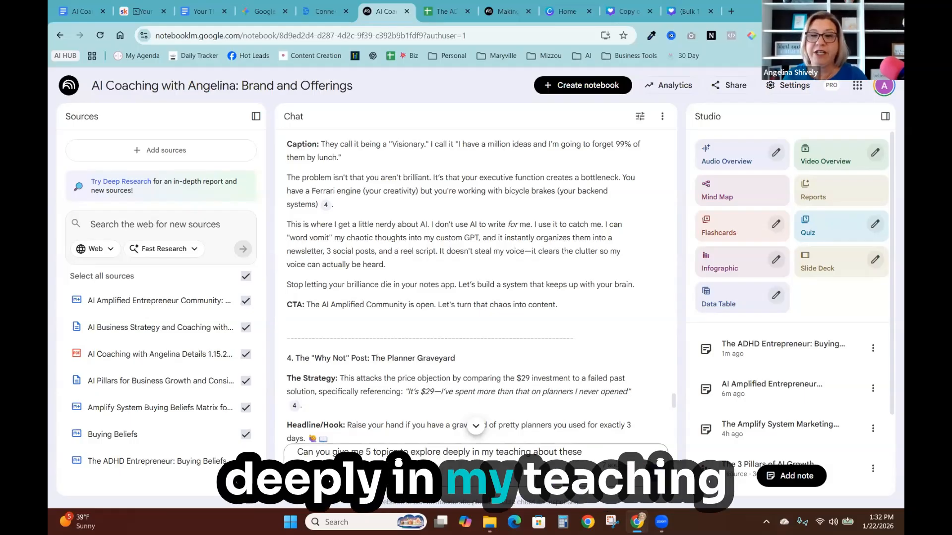
key(Return)
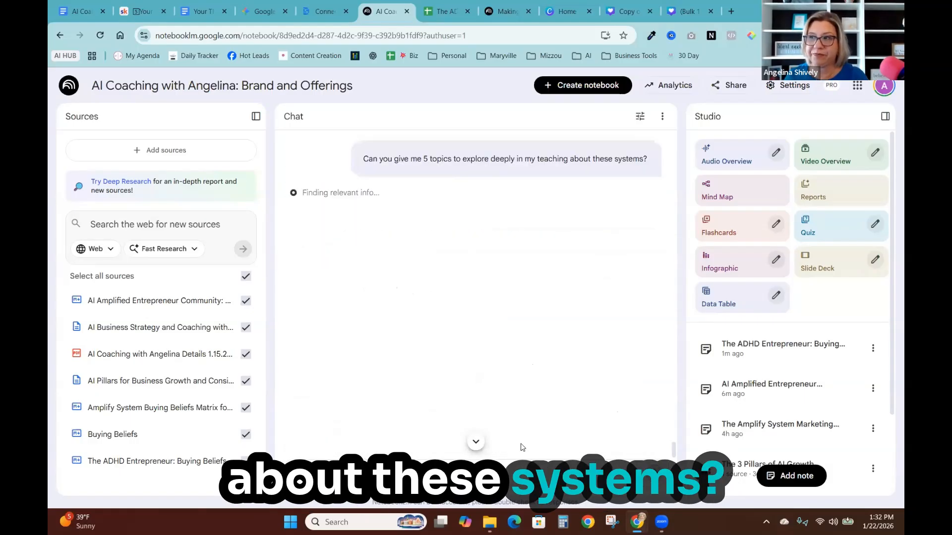
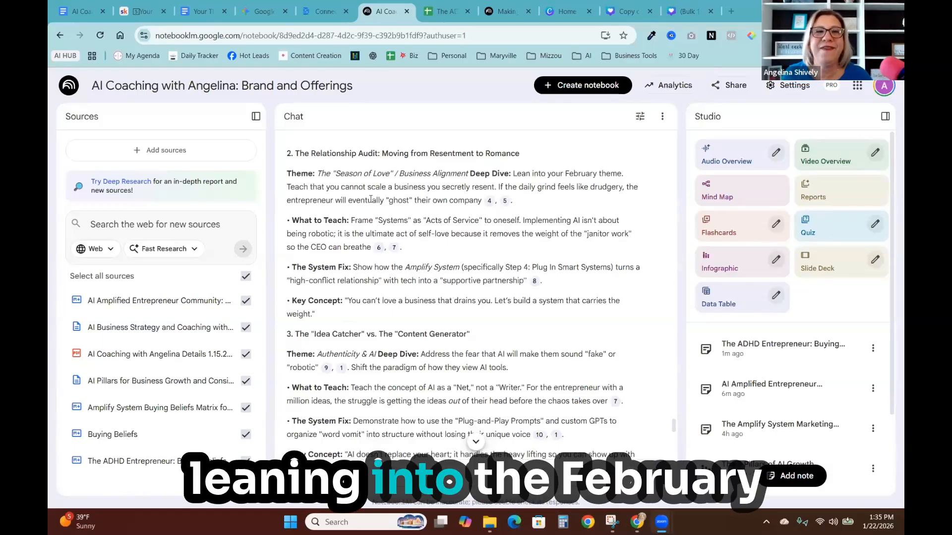
- Scroll through the chat answer listing the five deep teaching topics
scroll(563, 218, down, 1)
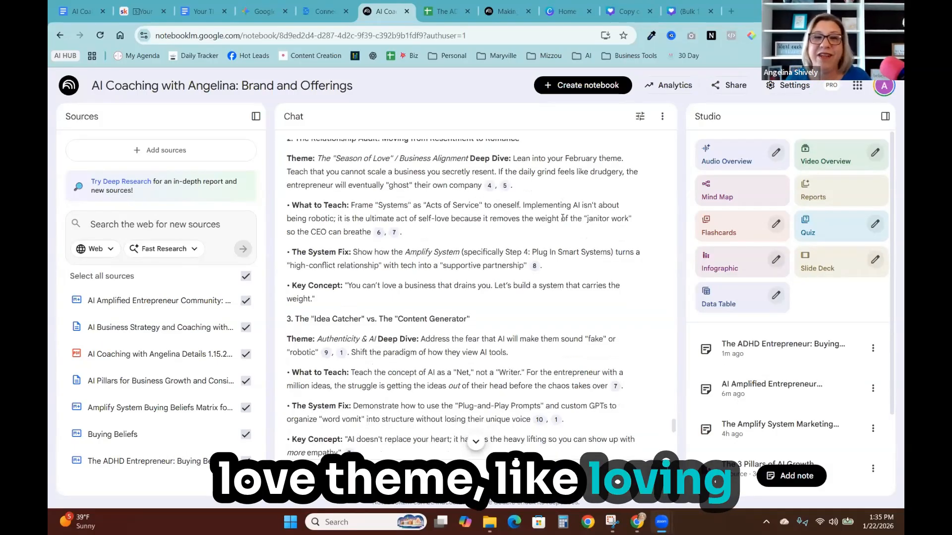
scroll(562, 219, down, 2)
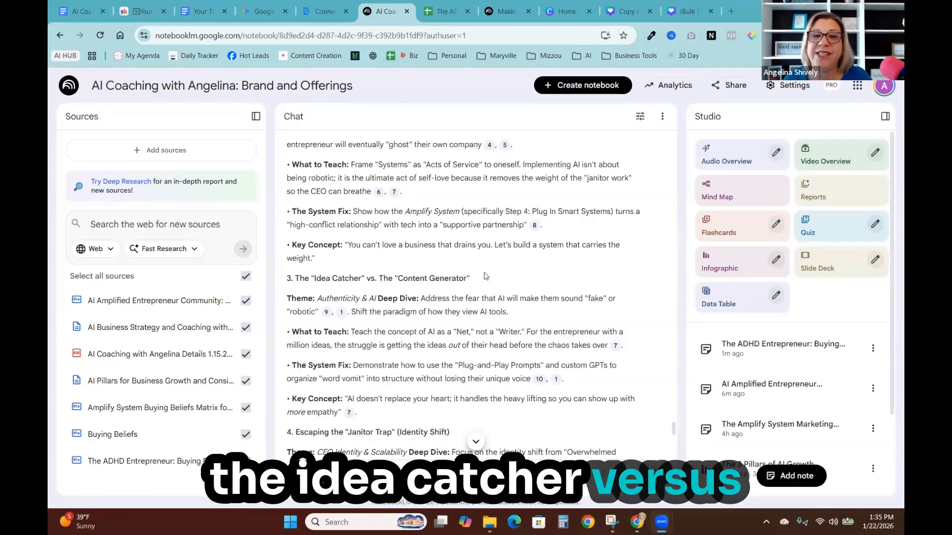
scroll(495, 300, down, 7)
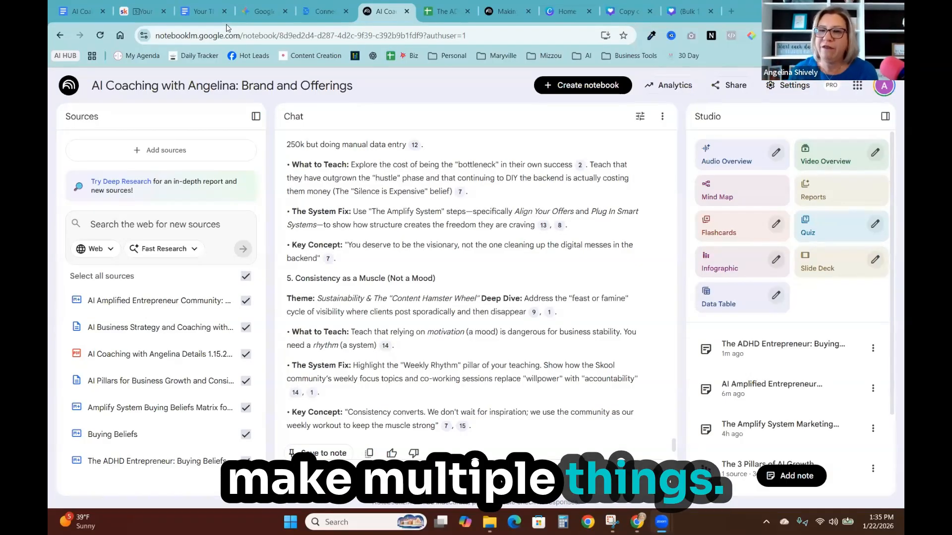
- Open the AI Pillars for Business Growth infographic from the studio list to view it, and close it
scroll(831, 194, down, 2)
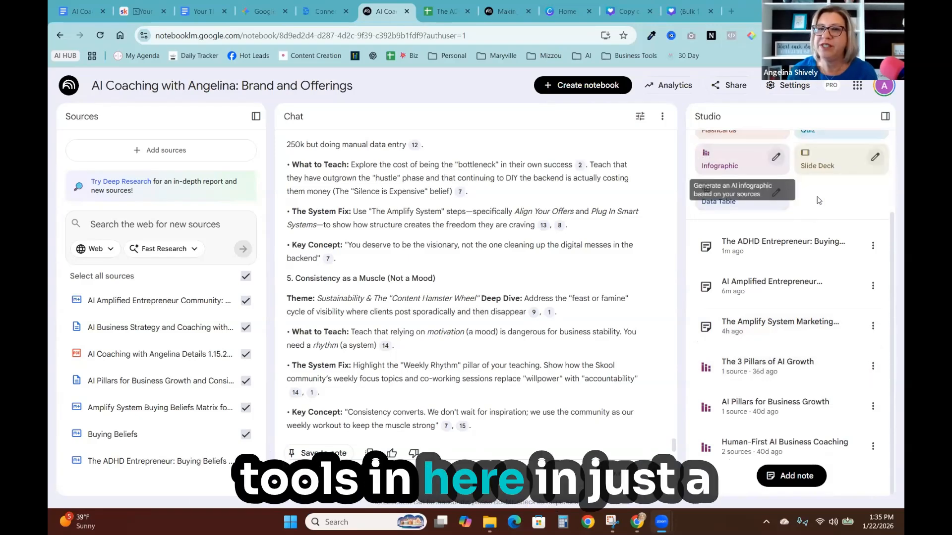
click(793, 407)
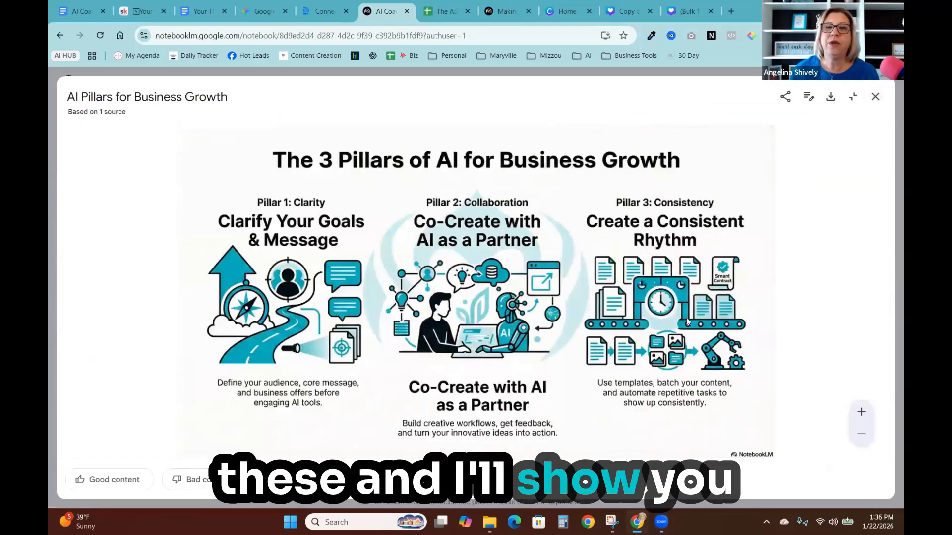
click(875, 98)
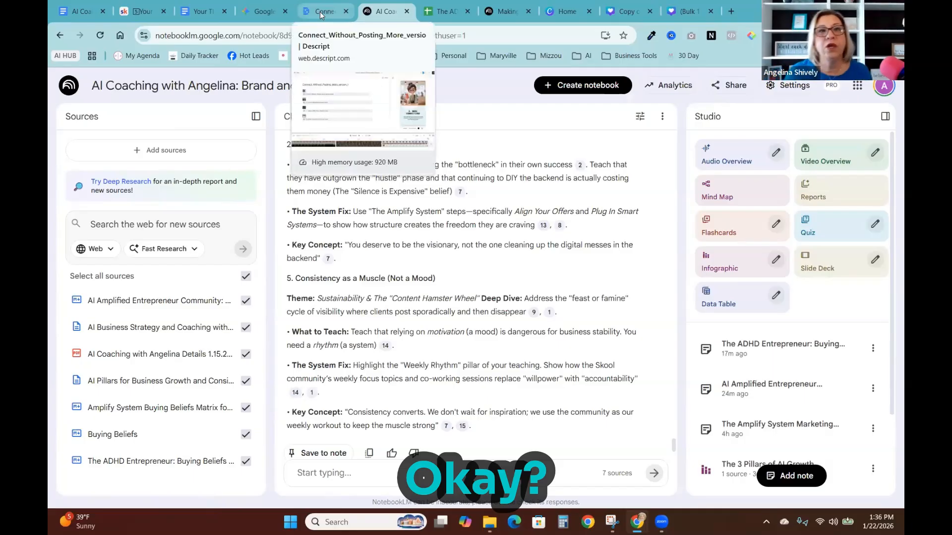
- Switch to the 'Your Theme is Your Superpower' document and read through its five connection pillars
click(199, 11)
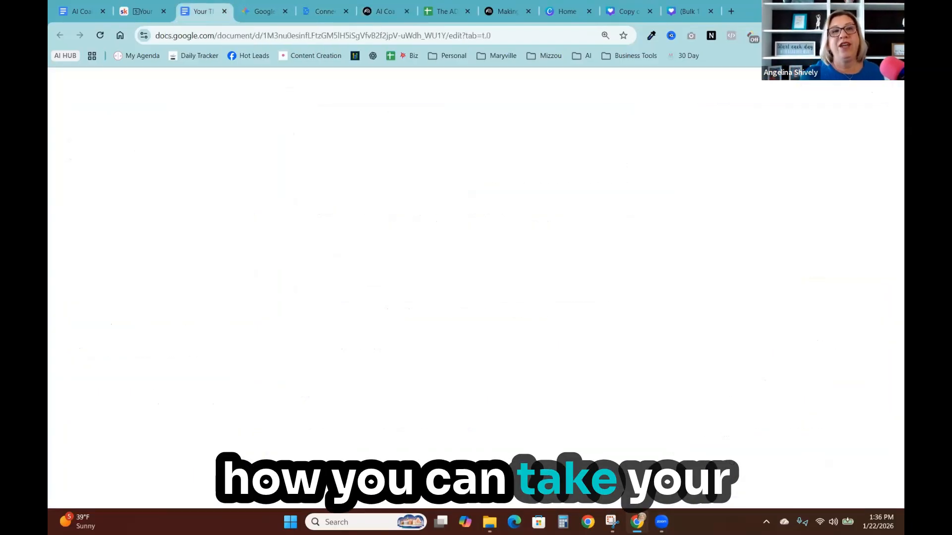
scroll(597, 285, up, 20)
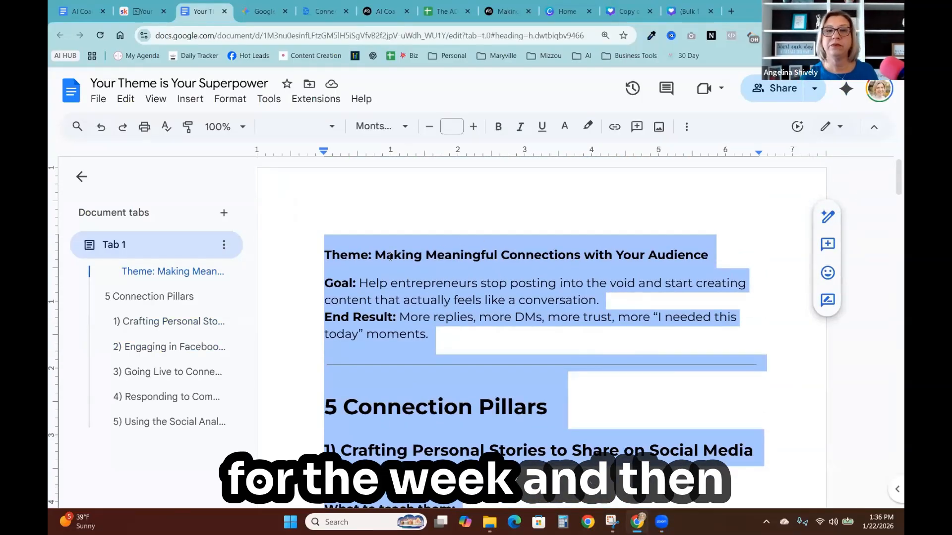
click(390, 256)
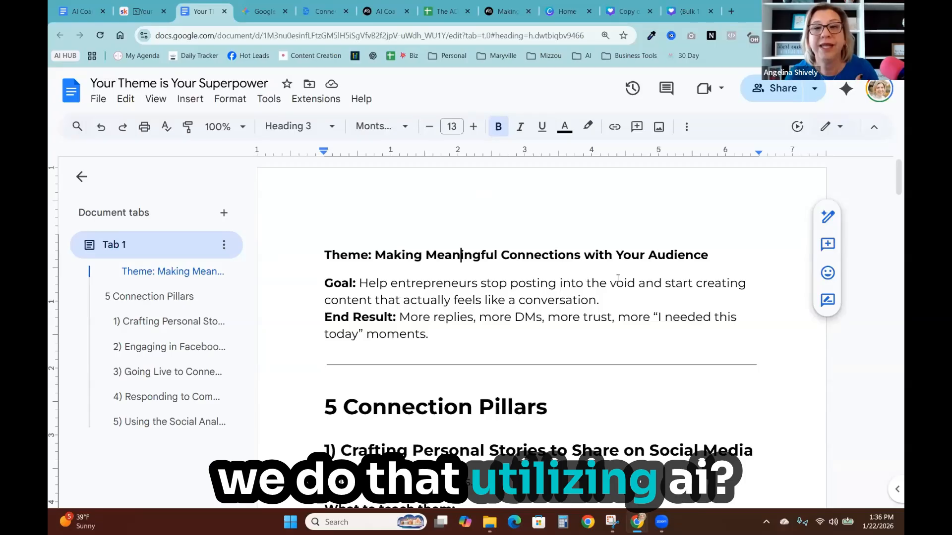
scroll(564, 321, down, 2)
scroll(565, 321, down, 2)
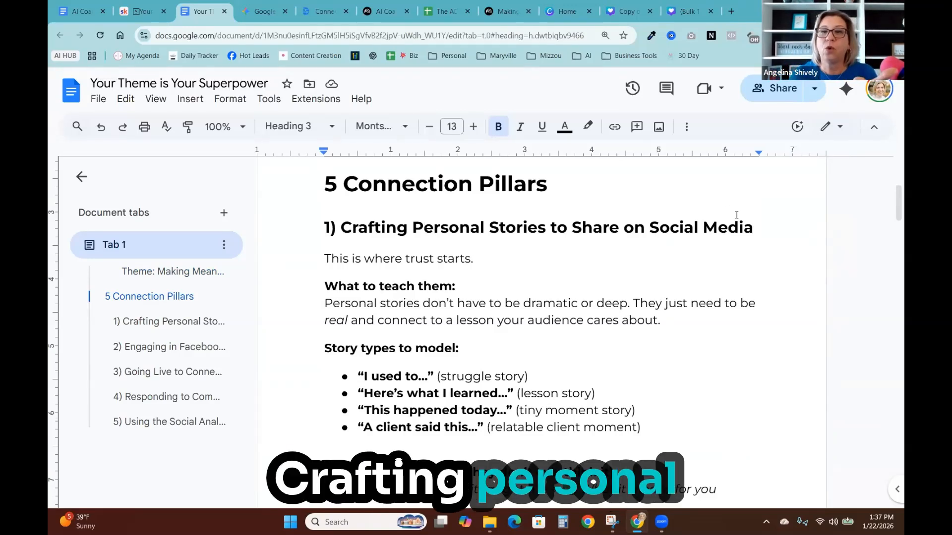
scroll(741, 225, down, 5)
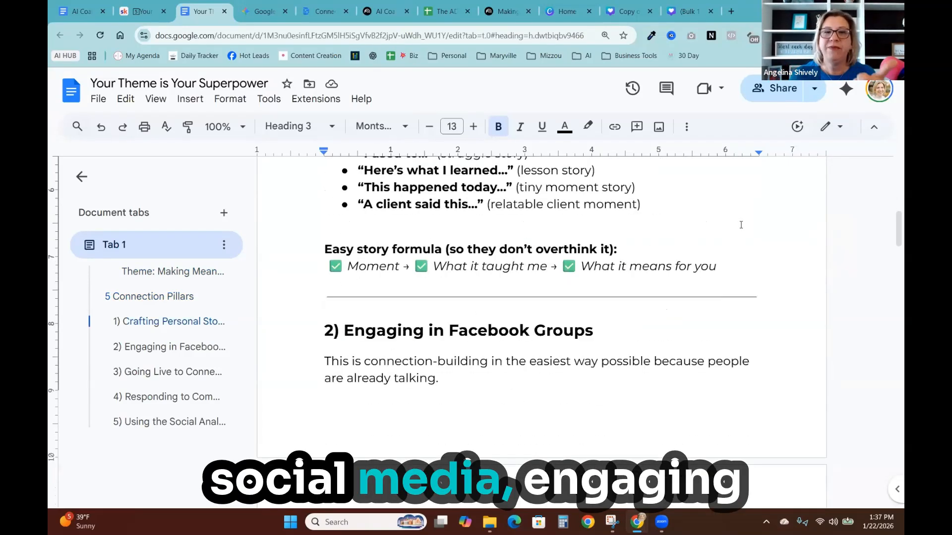
scroll(741, 225, down, 2)
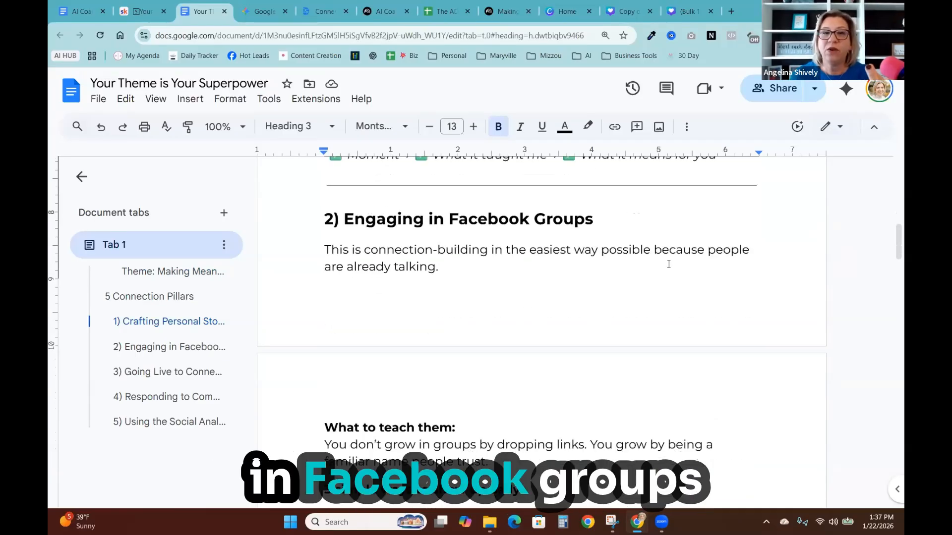
scroll(407, 357, down, 8)
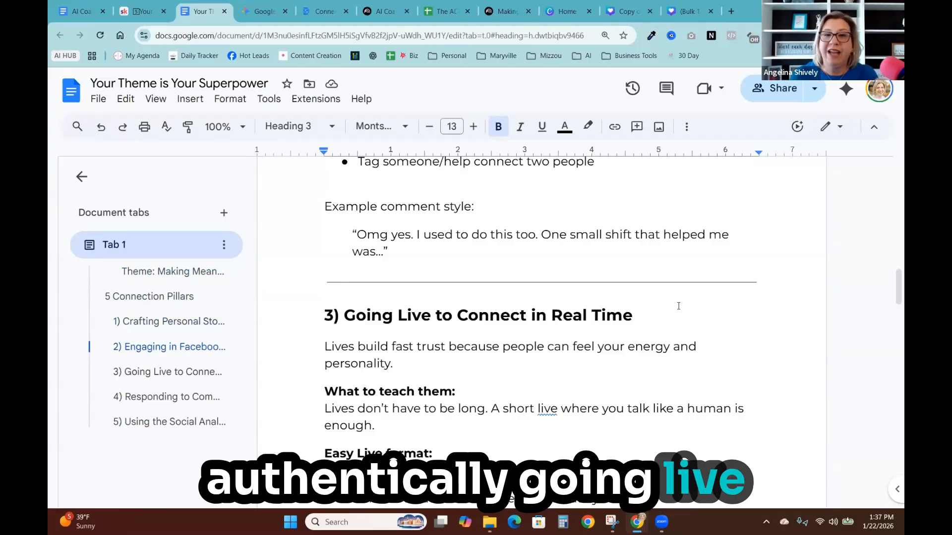
scroll(689, 306, down, 10)
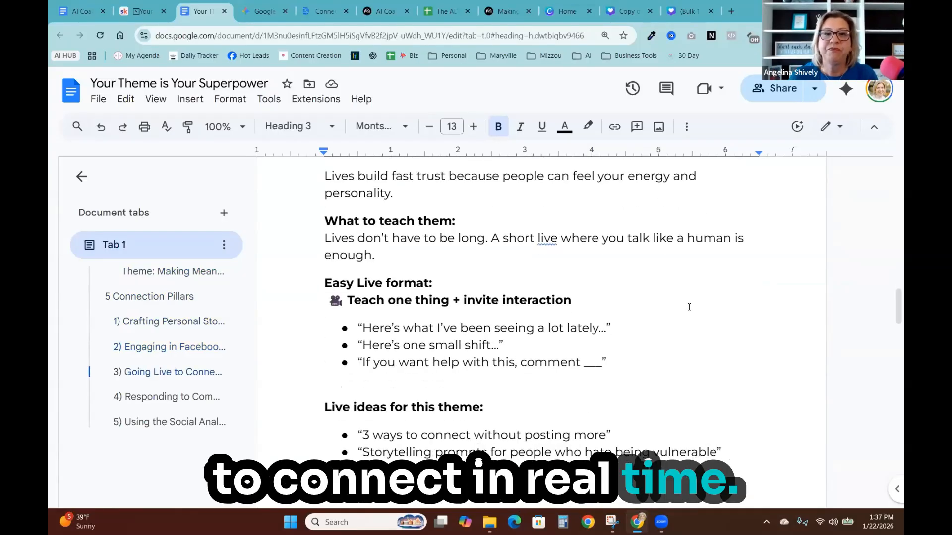
scroll(689, 307, down, 3)
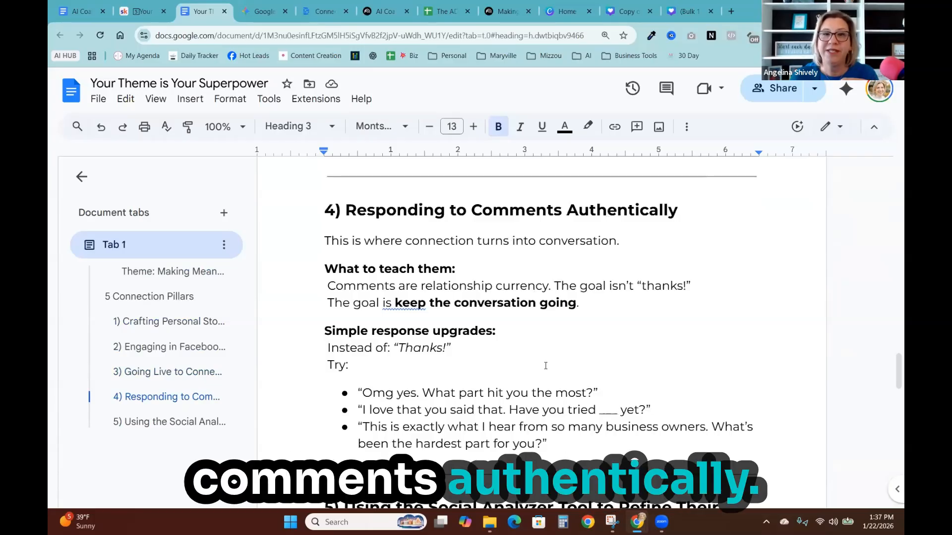
scroll(545, 366, down, 5)
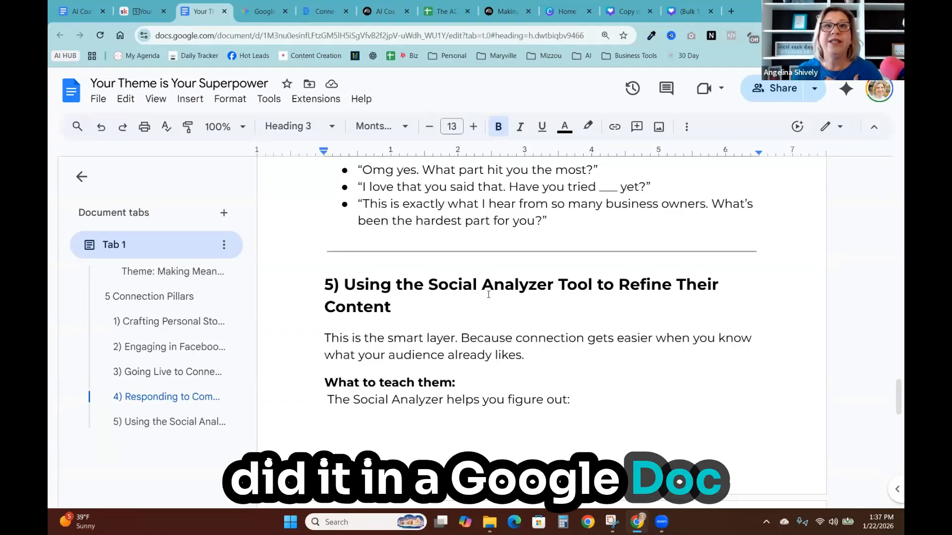
click(505, 13)
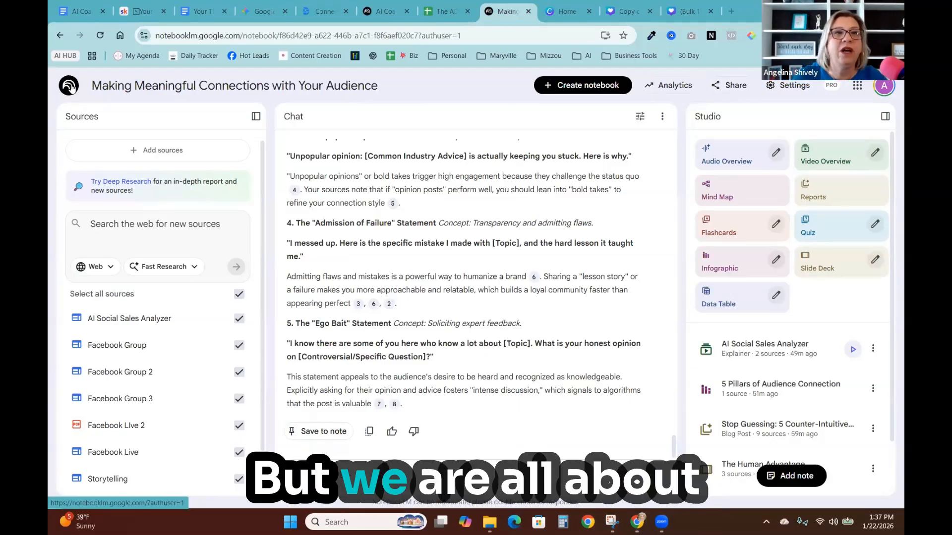
click(183, 90)
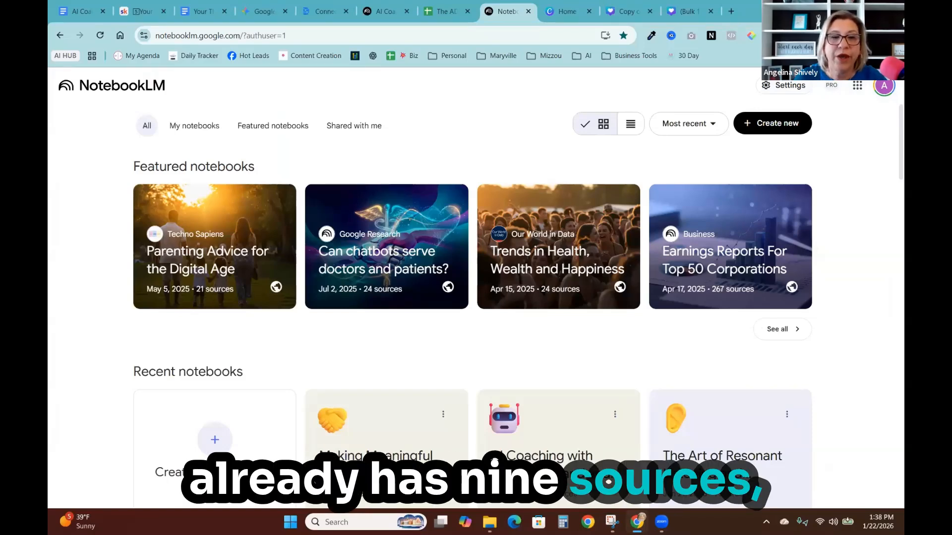
click(215, 443)
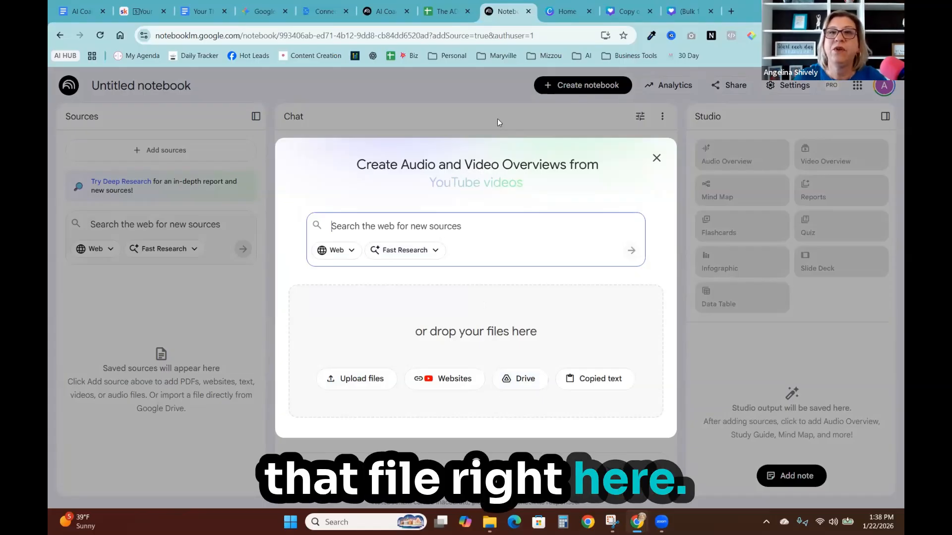
click(657, 157)
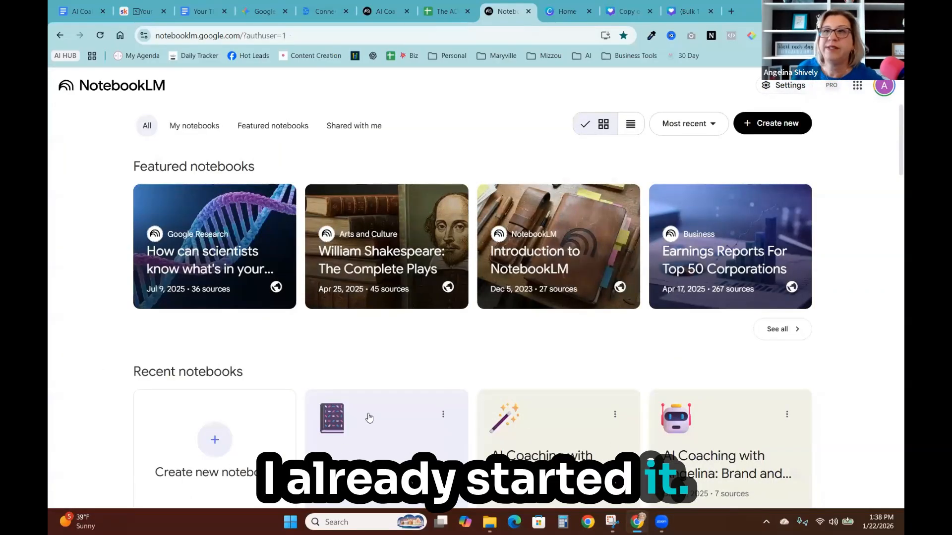
- Open the 'Making Meaningful Connections with Your Audience' notebook and view its 'Your Theme is Your Superpower' source
scroll(365, 418, down, 4)
click(243, 375)
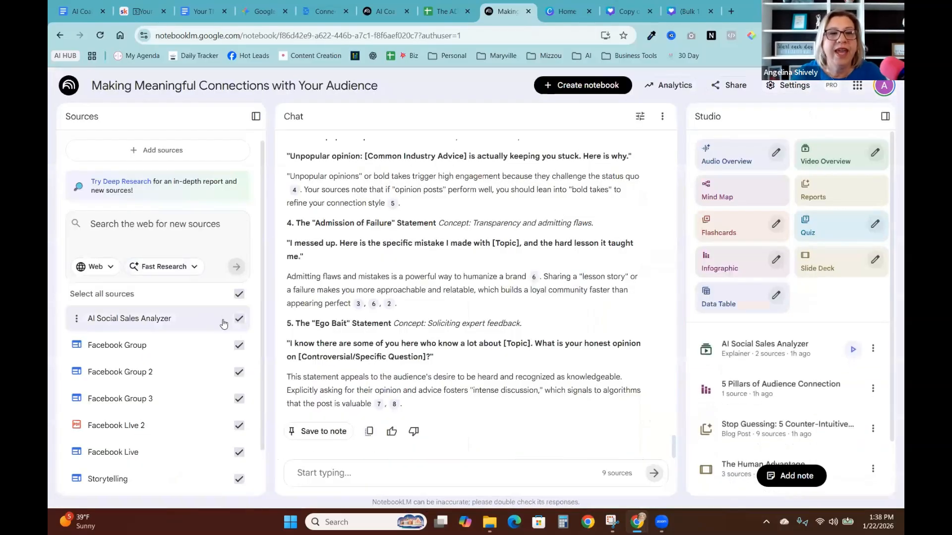
scroll(121, 397, down, 1)
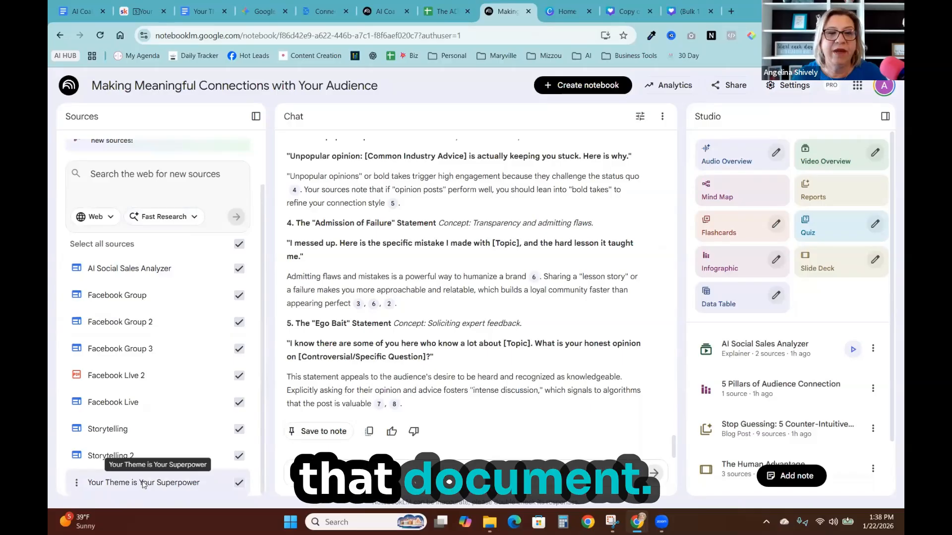
click(126, 483)
scroll(158, 327, down, 4)
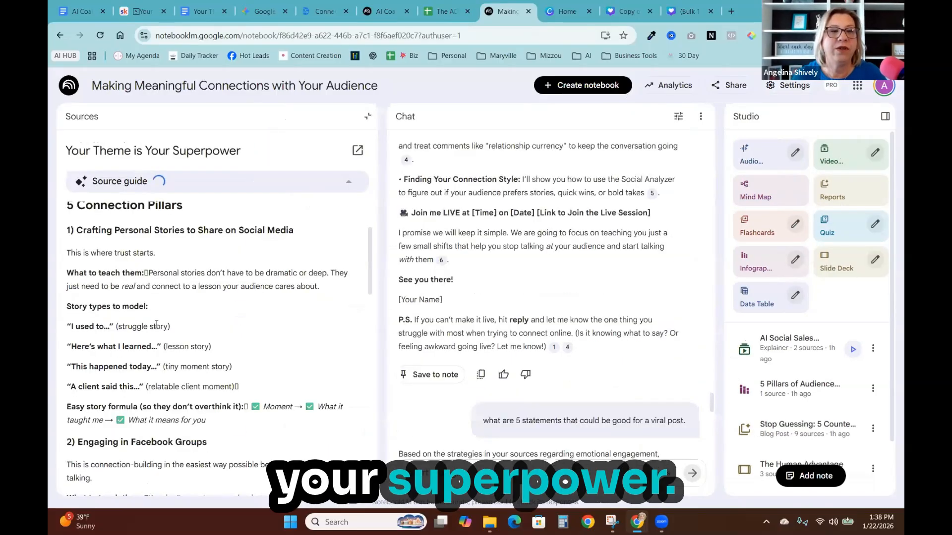
scroll(161, 399, up, 10)
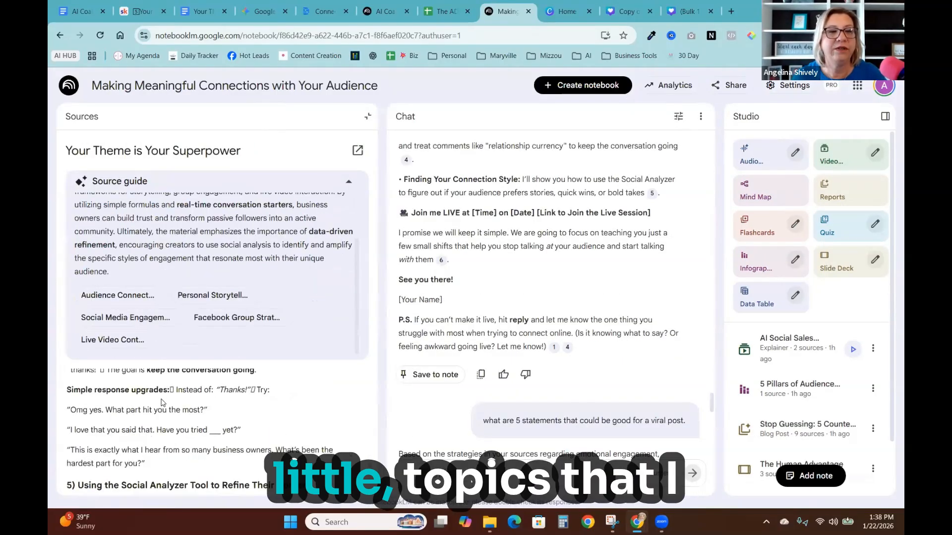
click(368, 119)
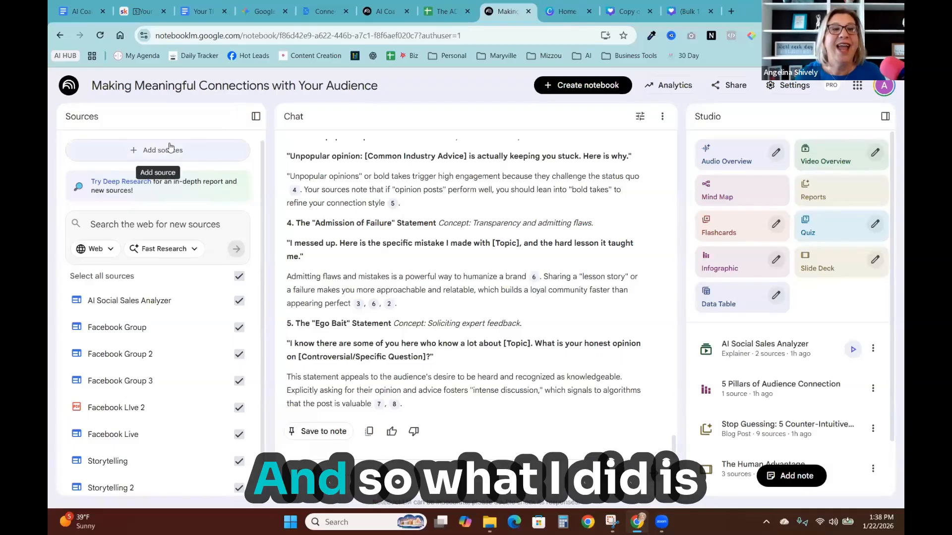
- Search the web for new sources with 'going live on facebook to grow your audience' using Fast Research
click(137, 153)
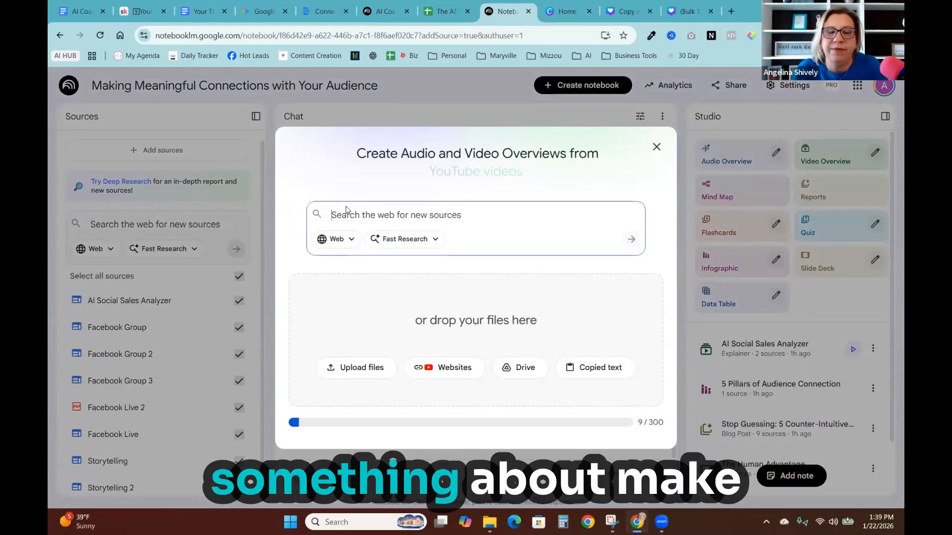
text(g)
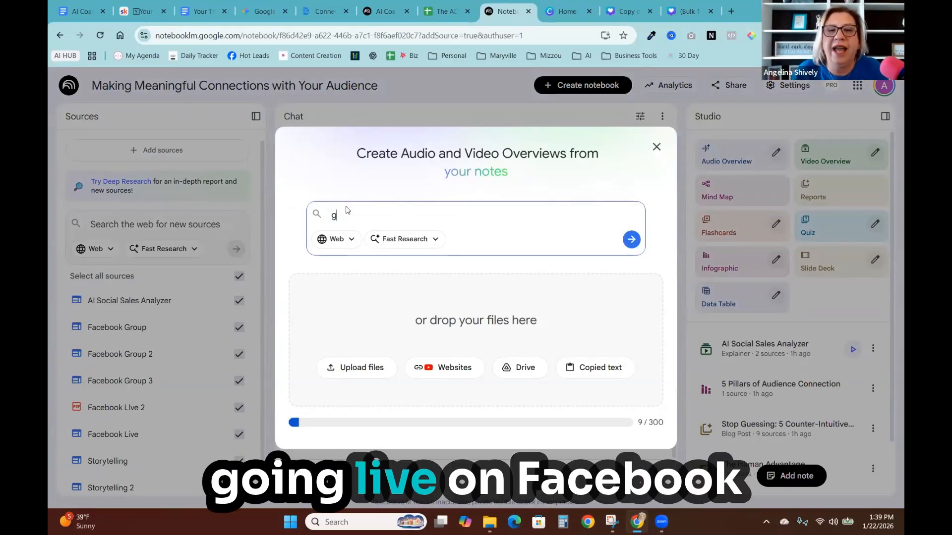
text(oing live on facebook to )
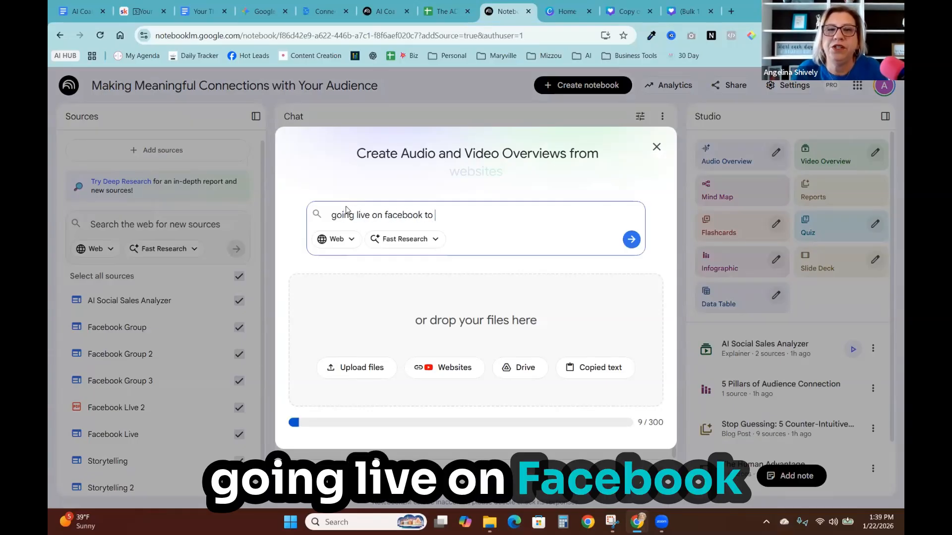
text(grow your audience)
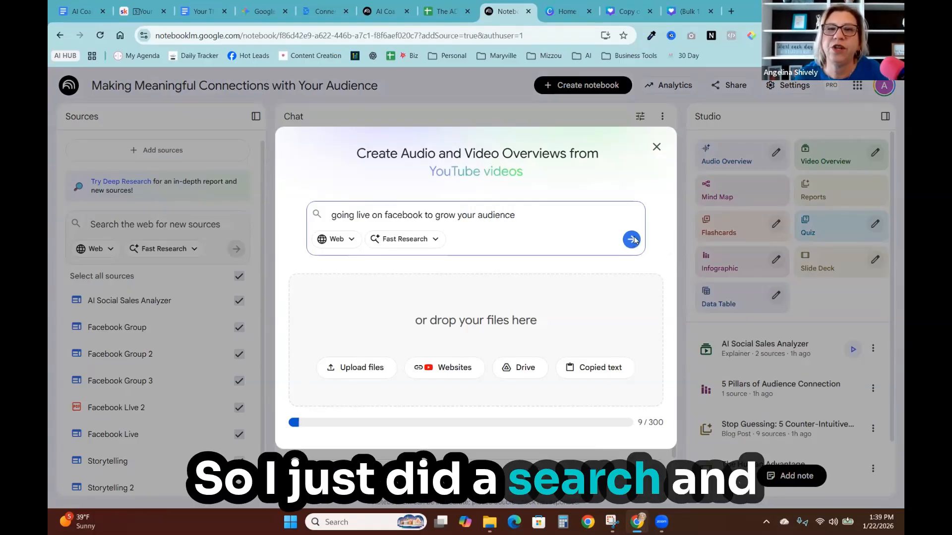
click(632, 240)
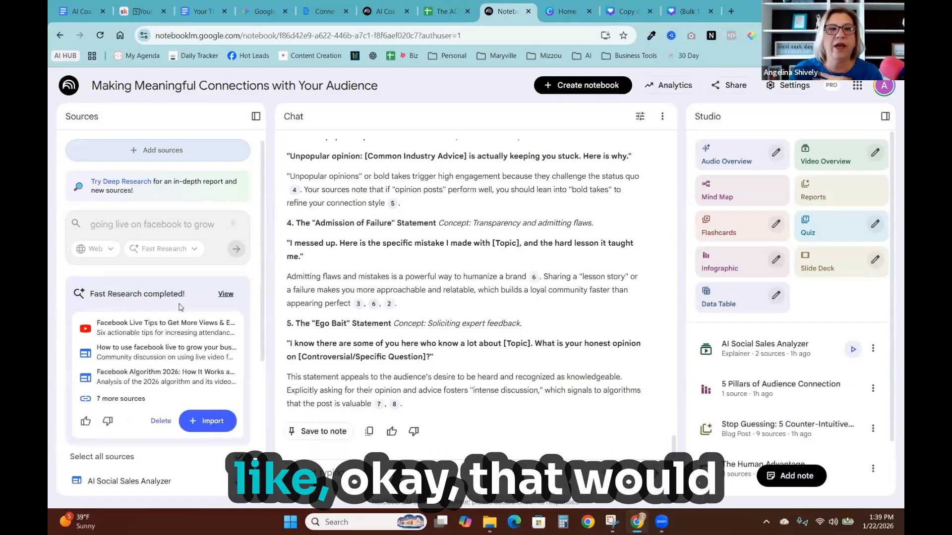
- Import only the 'Facebook Live Tips to Get More Views & Engagement' video from the Fast Research results
click(225, 294)
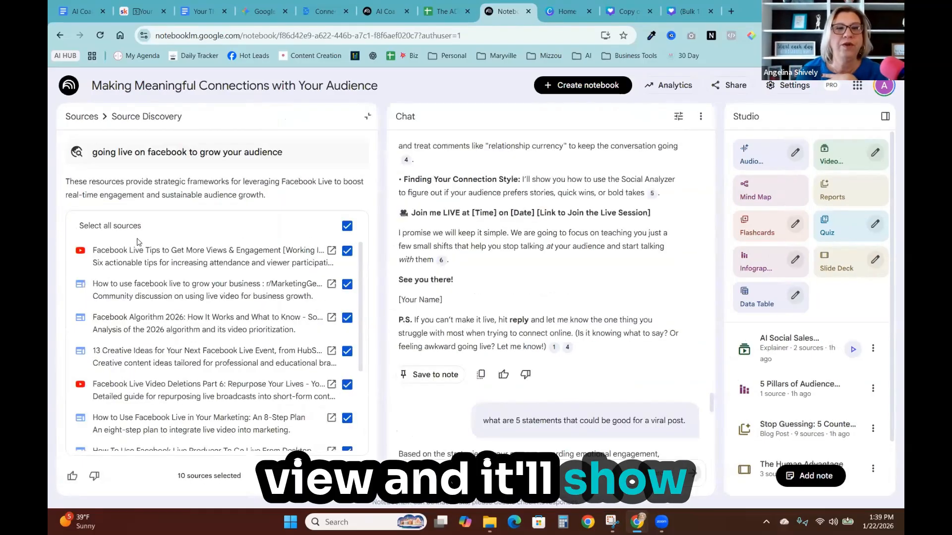
click(347, 284)
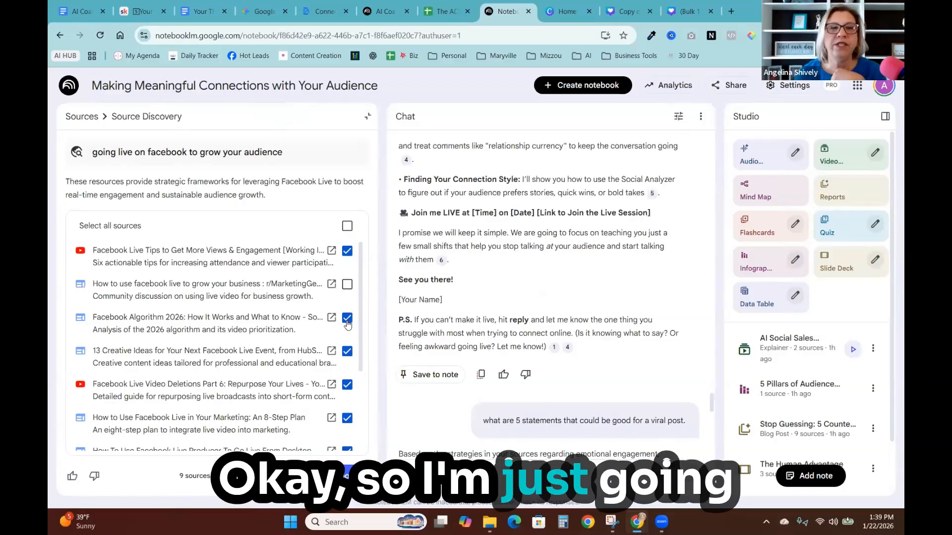
click(347, 317)
click(347, 418)
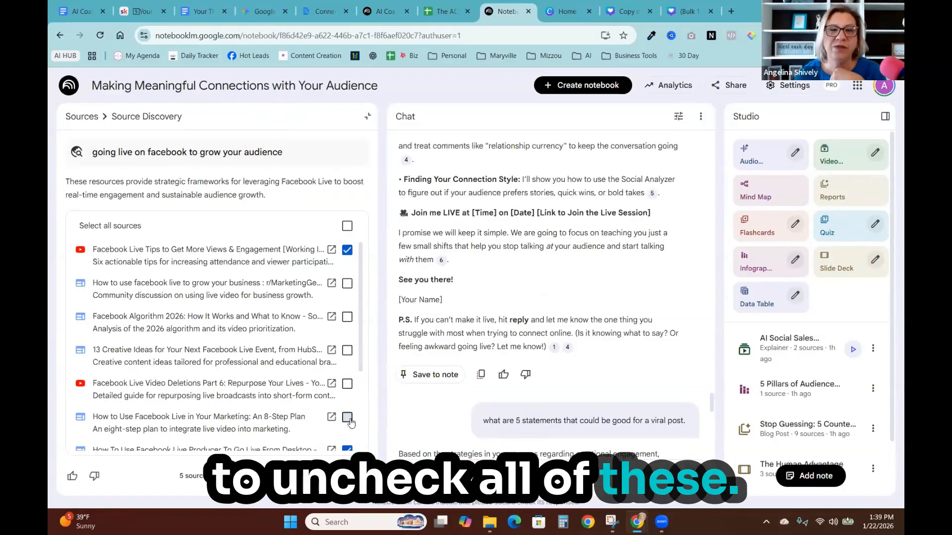
scroll(349, 377, down, 2)
click(347, 340)
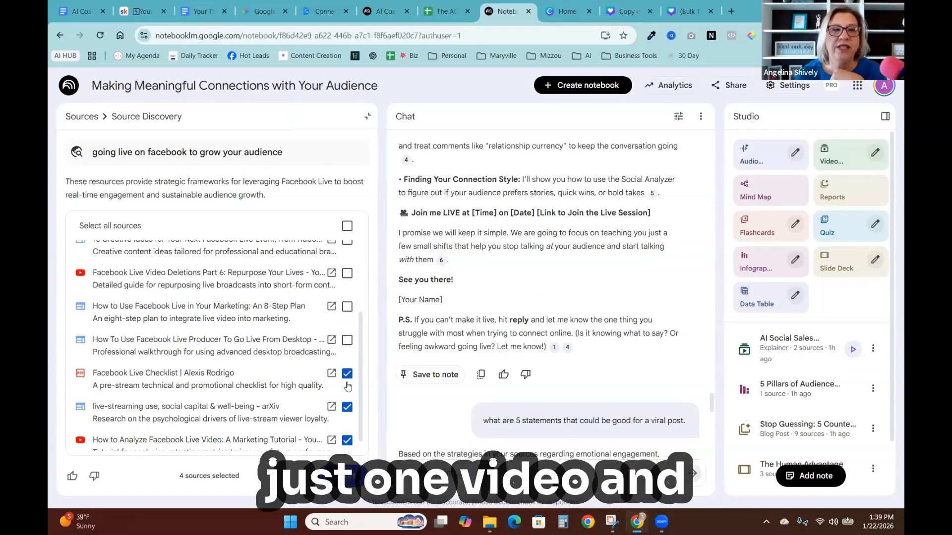
click(347, 407)
click(348, 440)
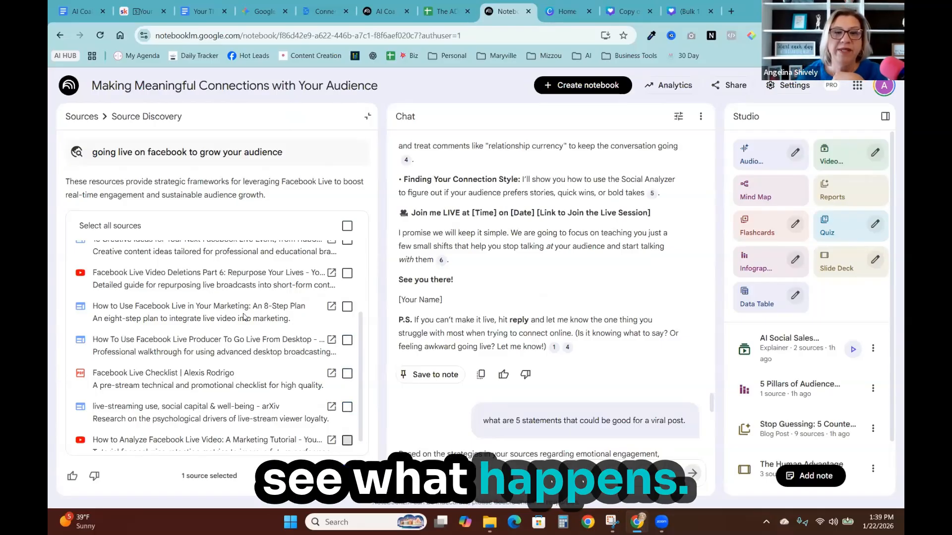
scroll(244, 321, down, 1)
scroll(244, 322, up, 3)
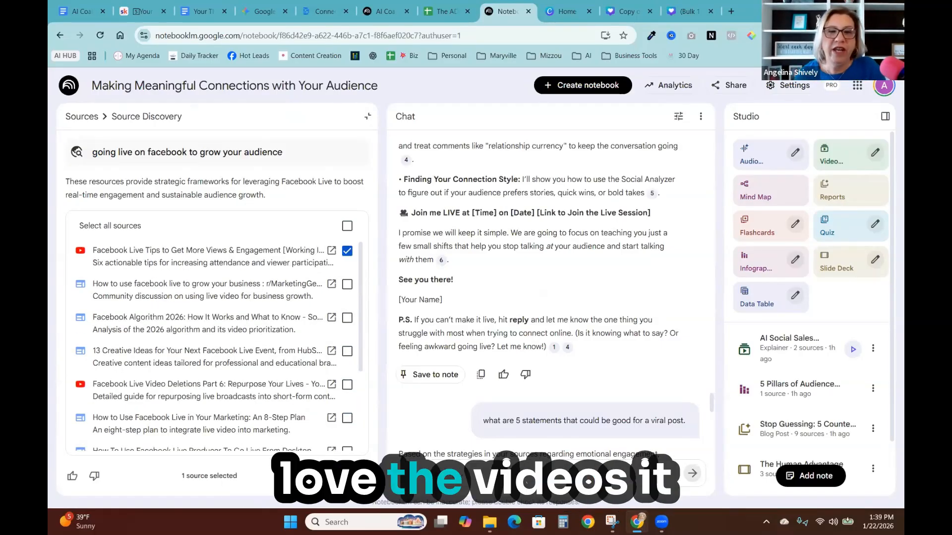
click(340, 476)
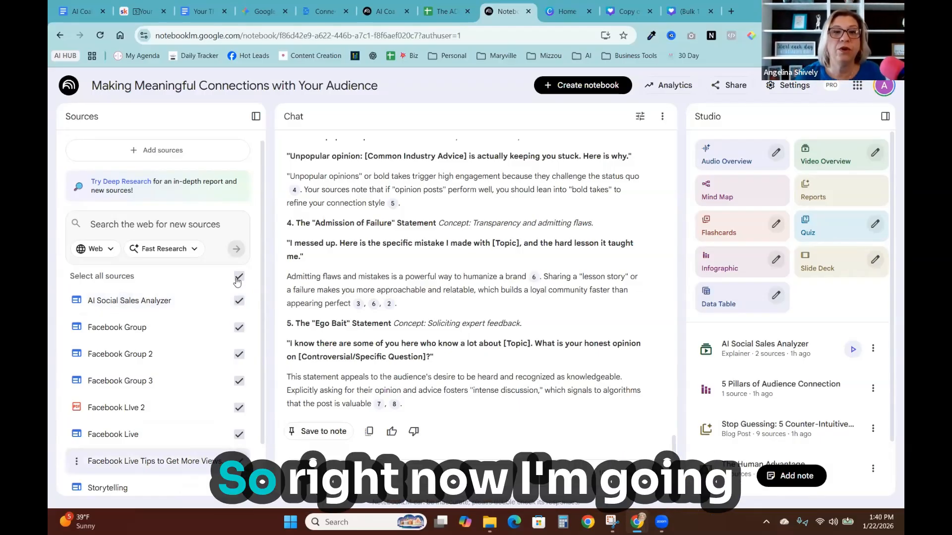
- Rename the imported Facebook Live Tips video source to 'Facebook Live'
click(75, 464)
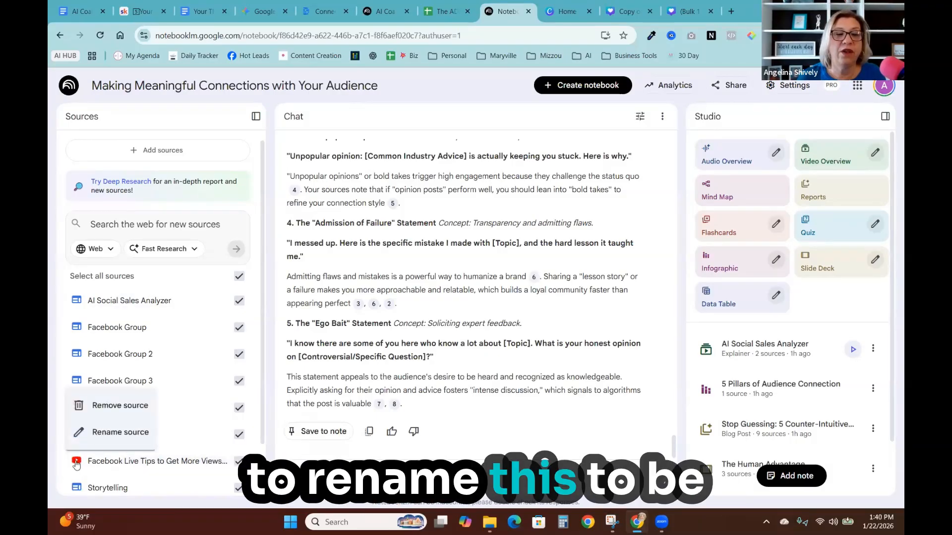
click(99, 434)
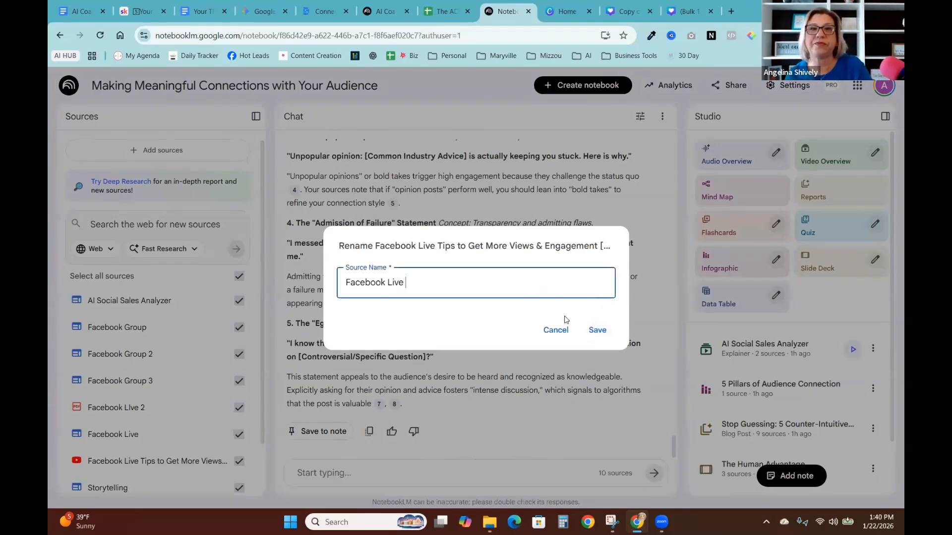
click(596, 330)
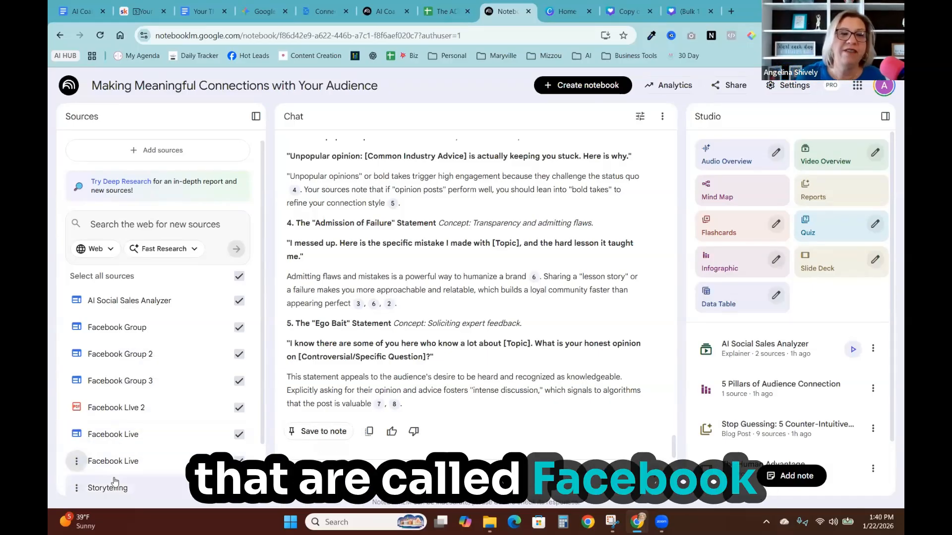
- Delete the notebook's full chat history
scroll(158, 407, down, 1)
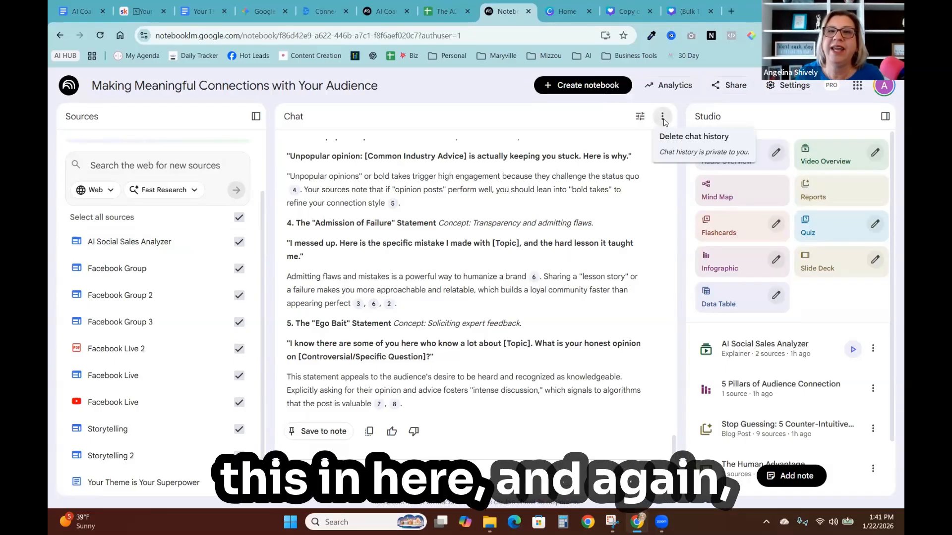
click(677, 138)
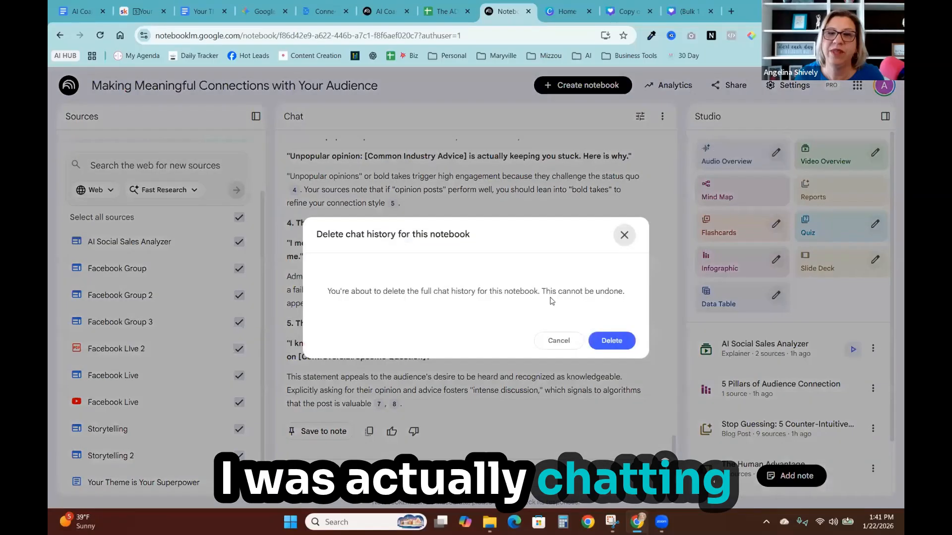
click(611, 340)
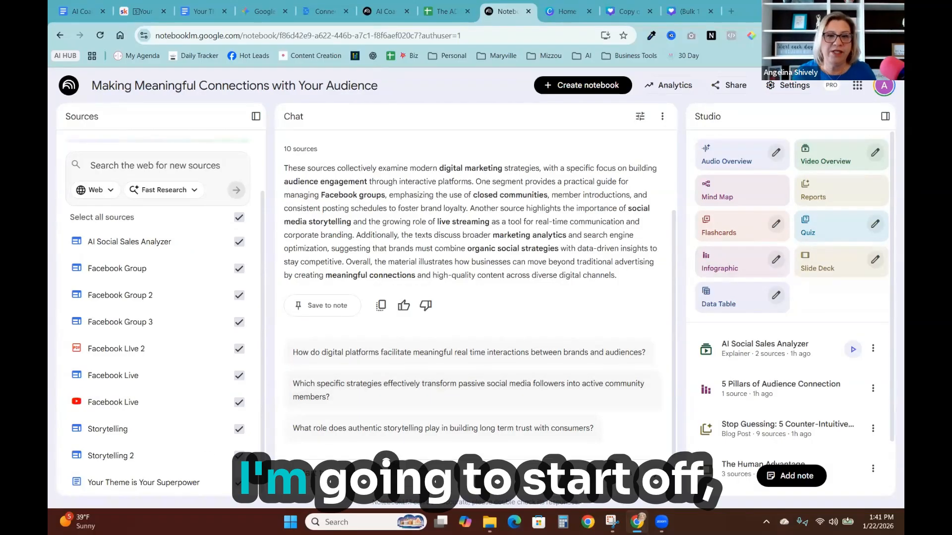
- Ask the chat for 5 key concepts and 5 Facebook posts on the benefit of joining Facebook groups, and read the answer
key(ctrl+v)
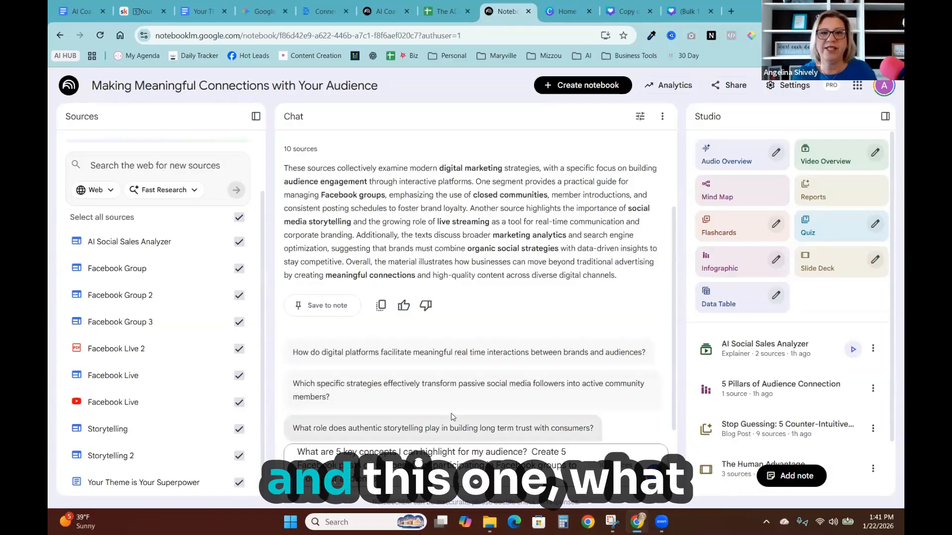
key(Return)
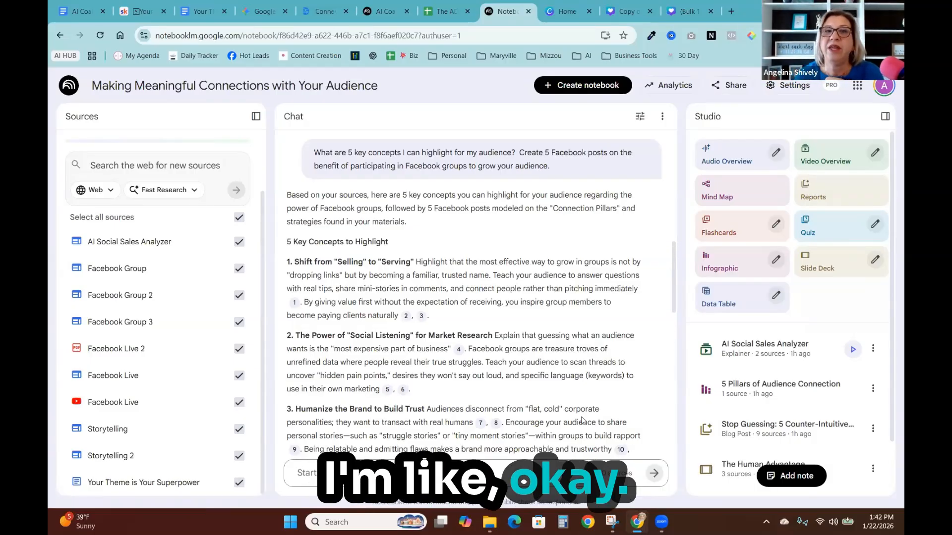
scroll(496, 361, down, 3)
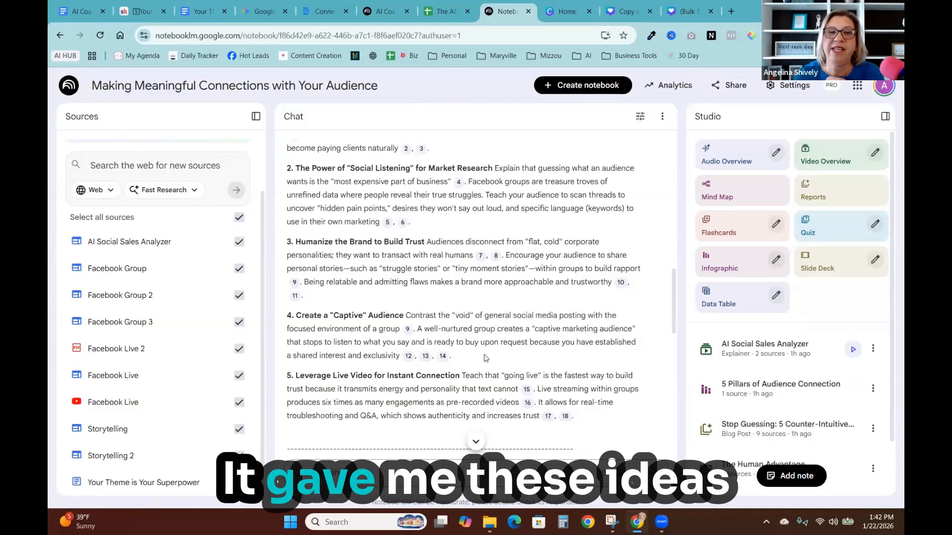
scroll(485, 358, down, 4)
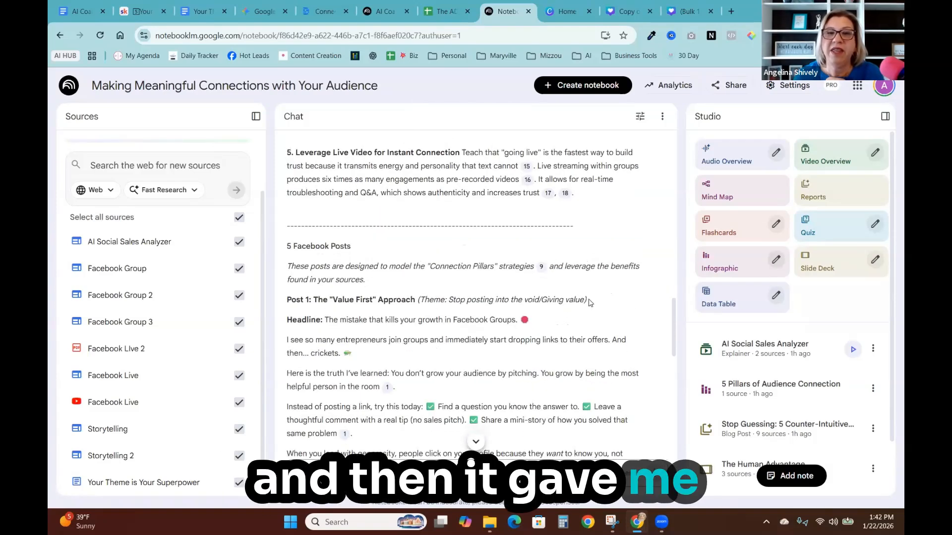
scroll(438, 209, down, 3)
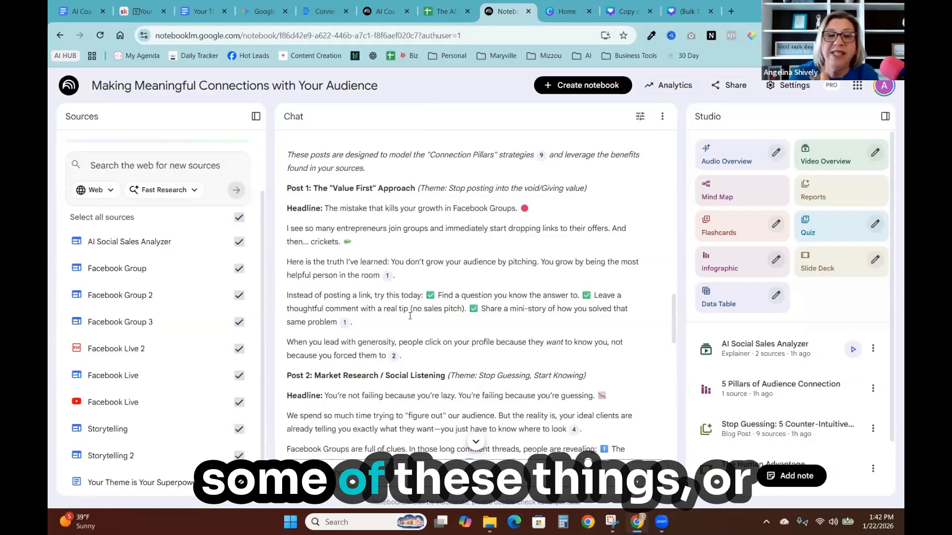
scroll(406, 340, down, 20)
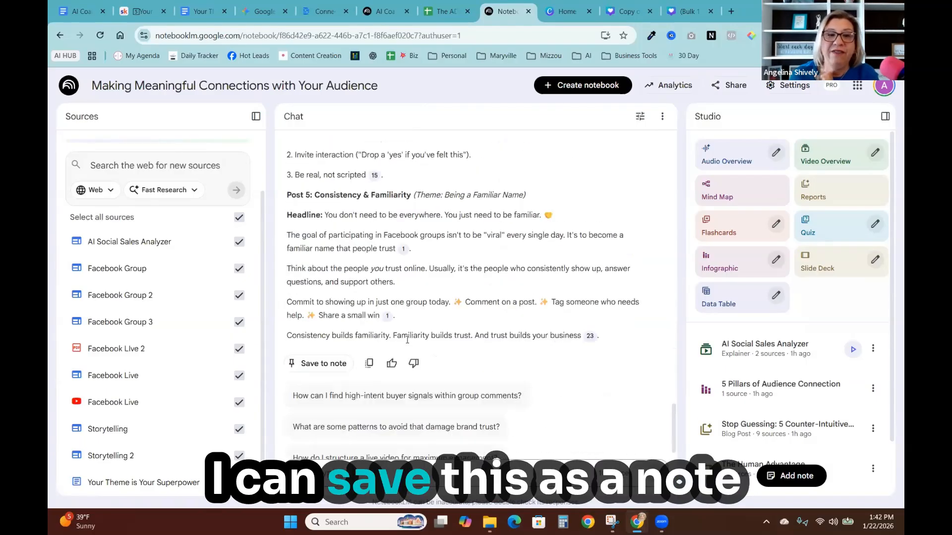
- Save the response to a note and retitle the note '5 FB Posts'
click(324, 335)
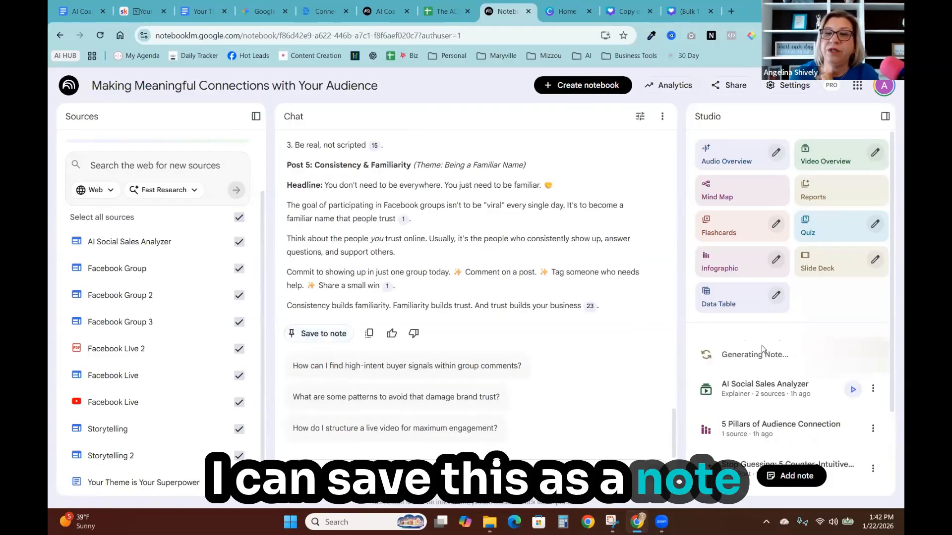
click(873, 348)
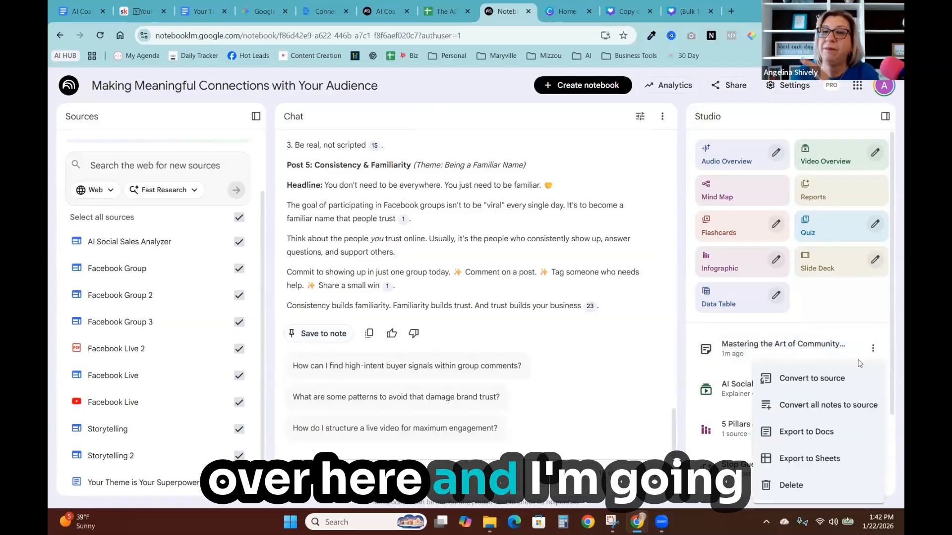
click(730, 351)
click(730, 351)
click(602, 145)
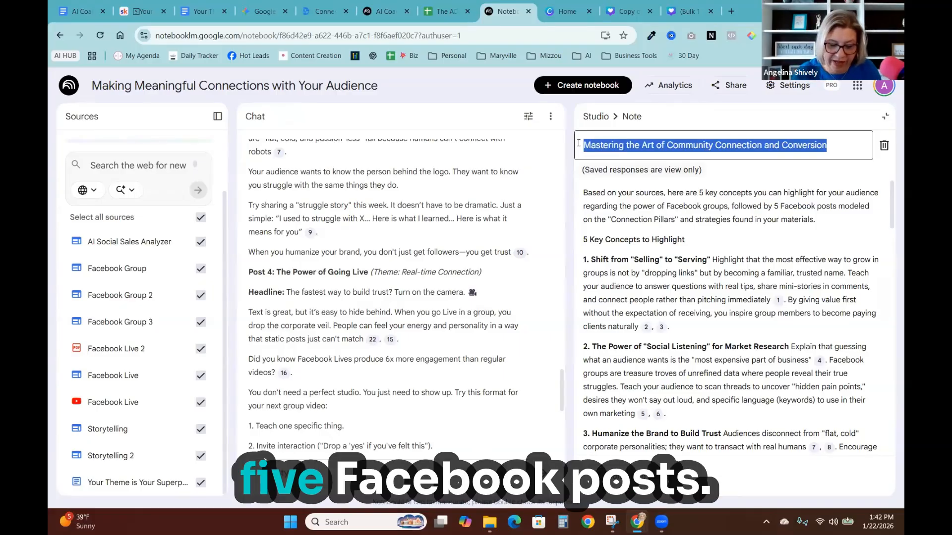
text(5 FB Posts)
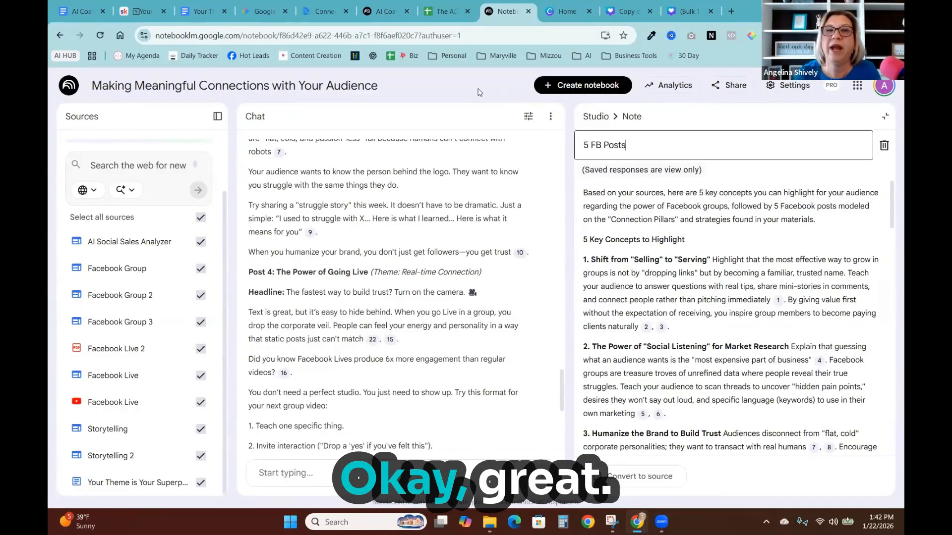
click(479, 92)
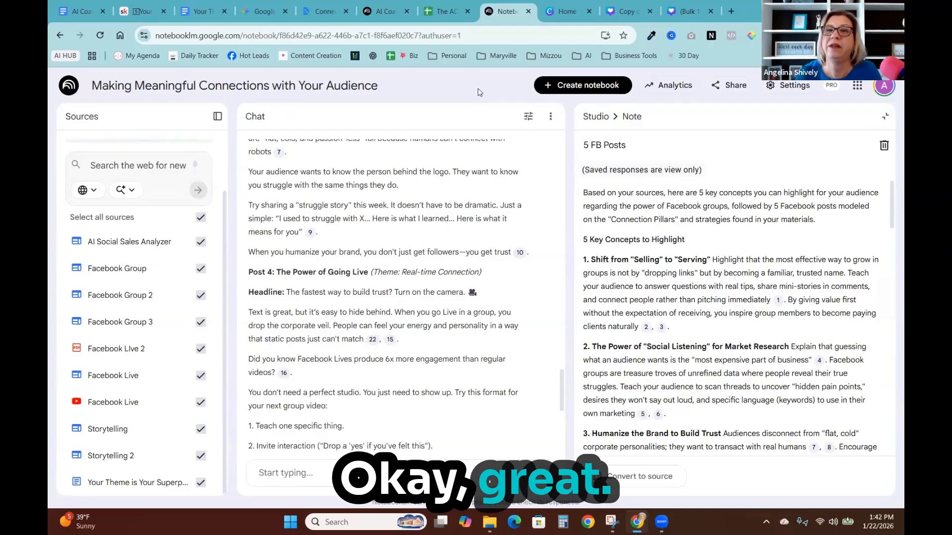
click(886, 117)
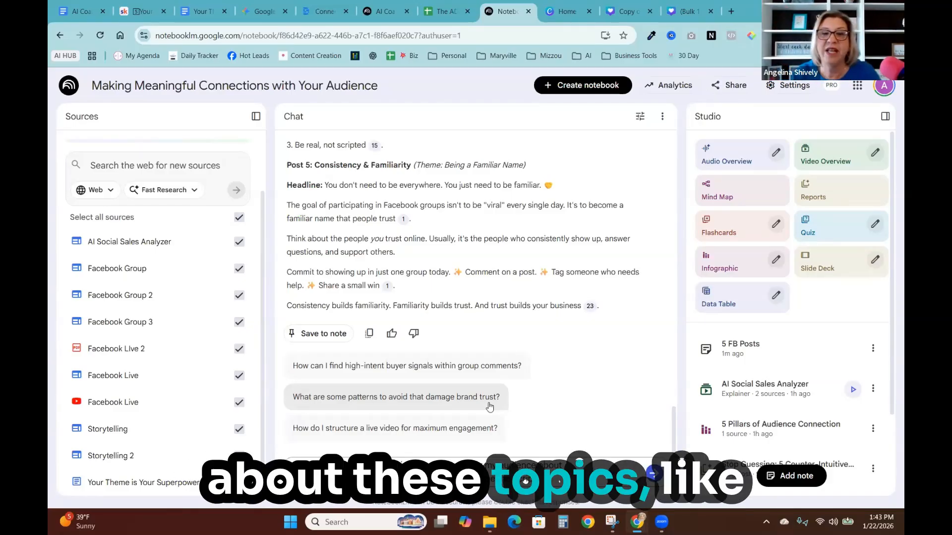
- Ask the chat for 3 short video topics under 1 minute with scripts about these topics
key(Return)
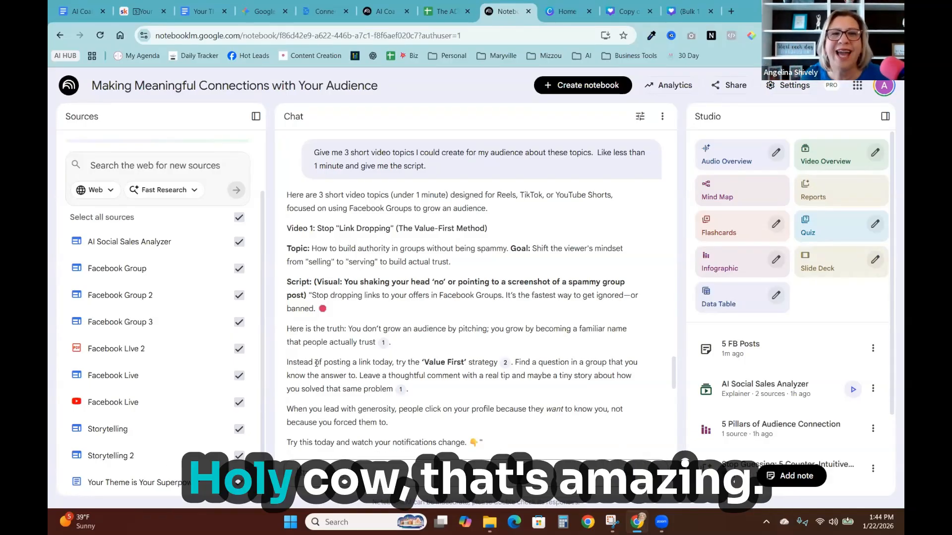
scroll(402, 364, down, 2)
scroll(402, 365, down, 8)
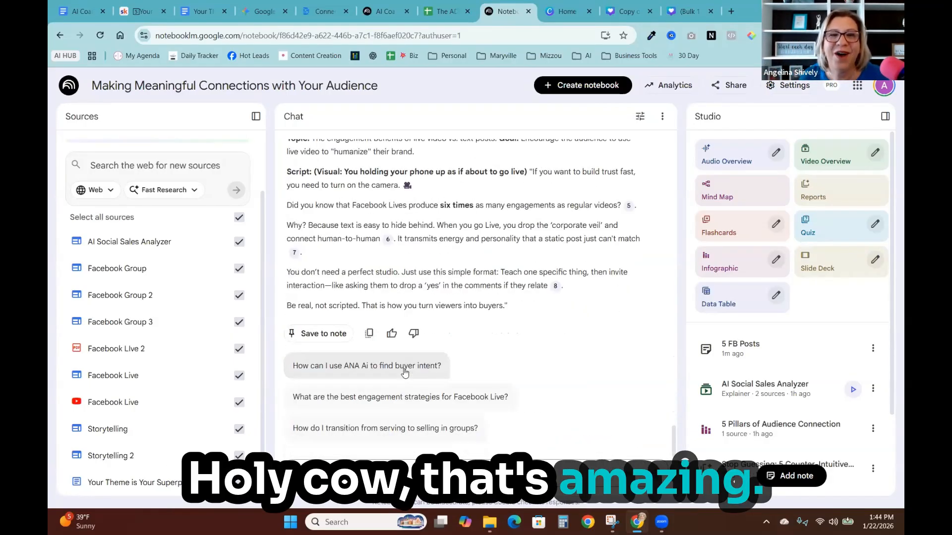
- Save the video script response to a note titled 'Video Scripts'
click(325, 337)
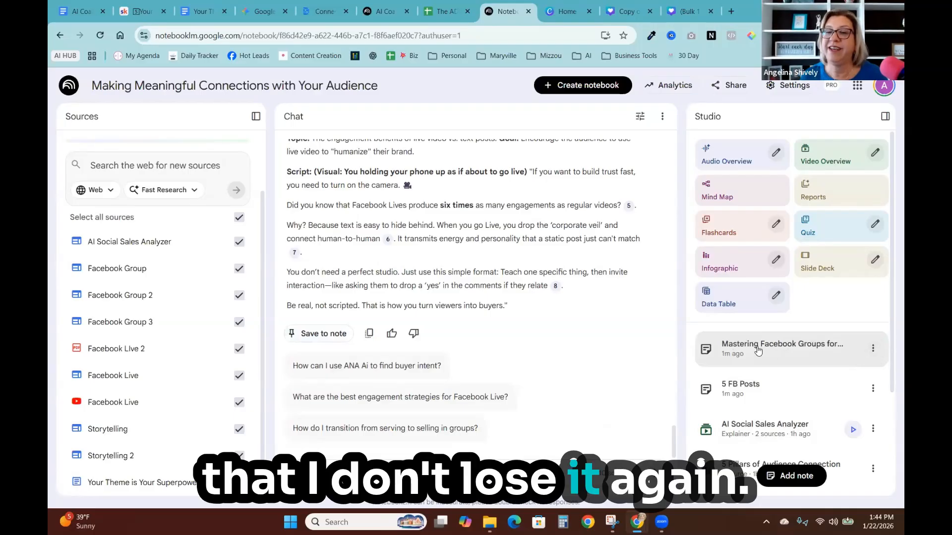
click(758, 350)
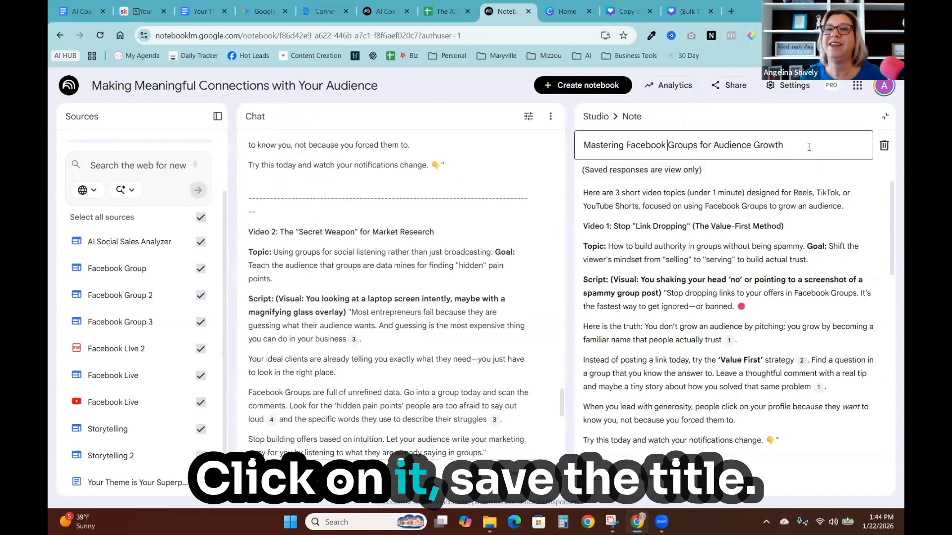
triple_click(579, 149)
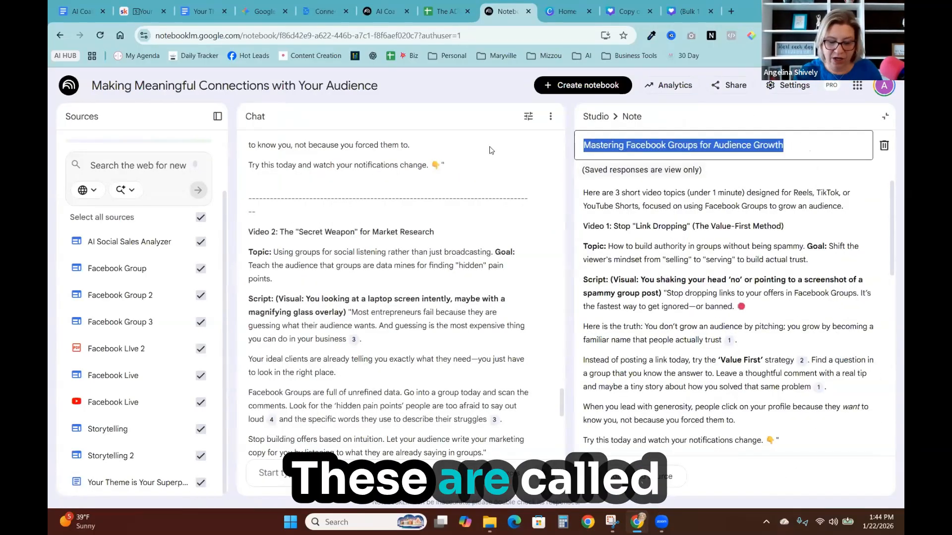
text(Video Scr)
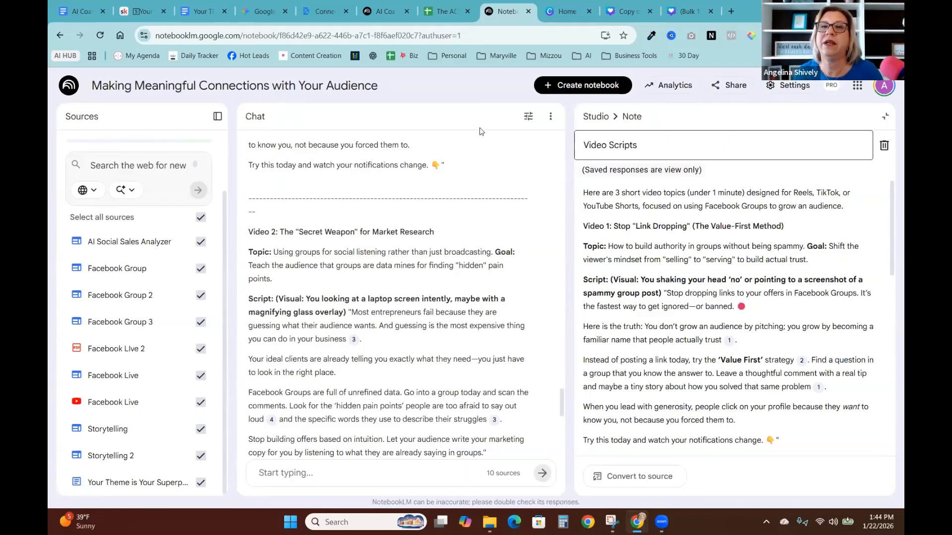
text(ipts)
key(Return)
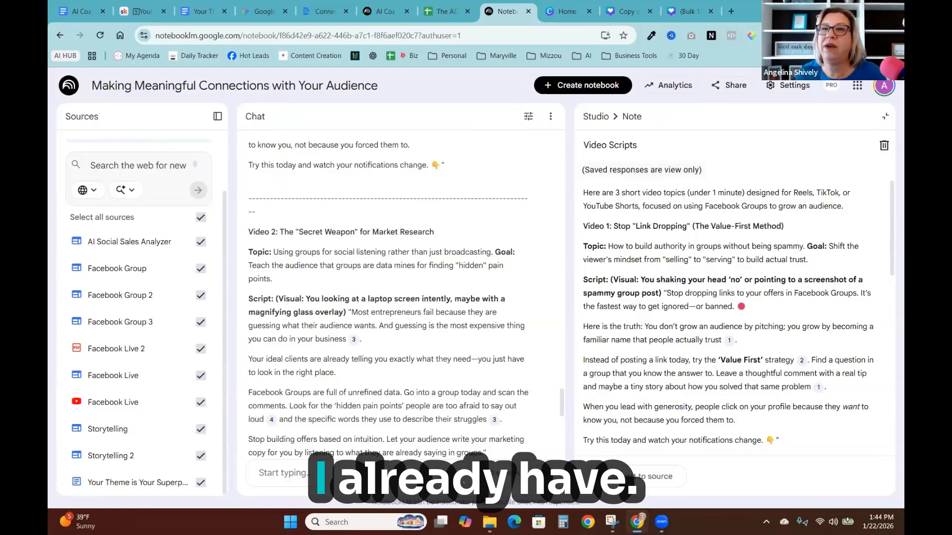
click(885, 118)
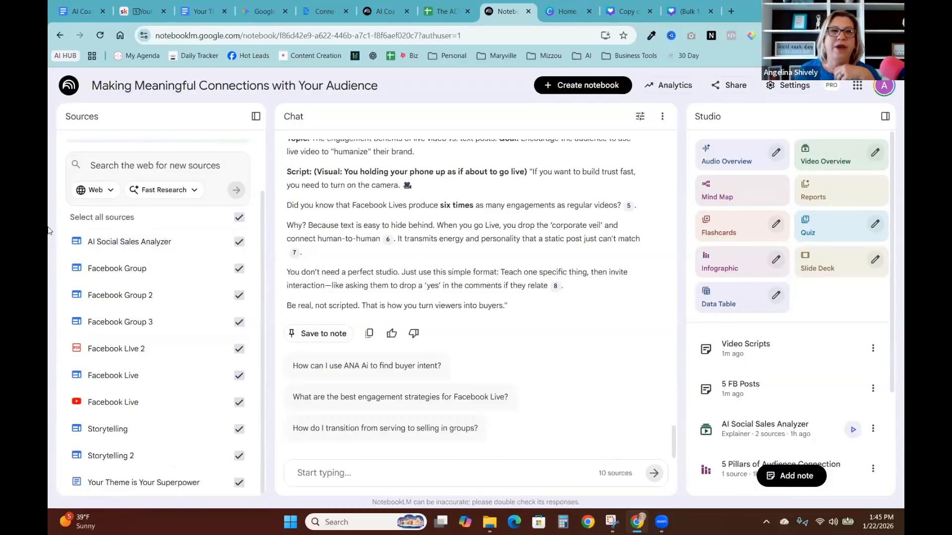
- Deselect all sources, then select only the two 'Facebook Live' sources
click(246, 224)
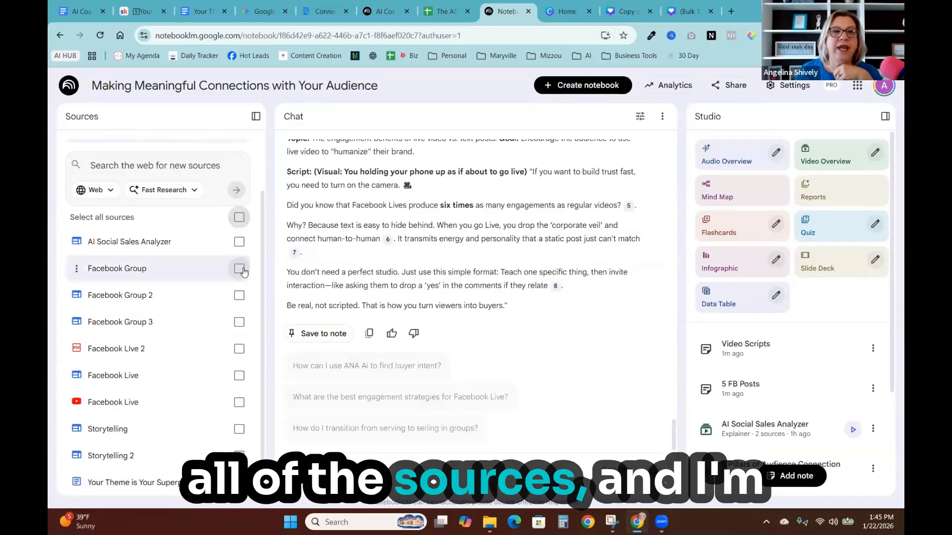
click(239, 376)
click(238, 402)
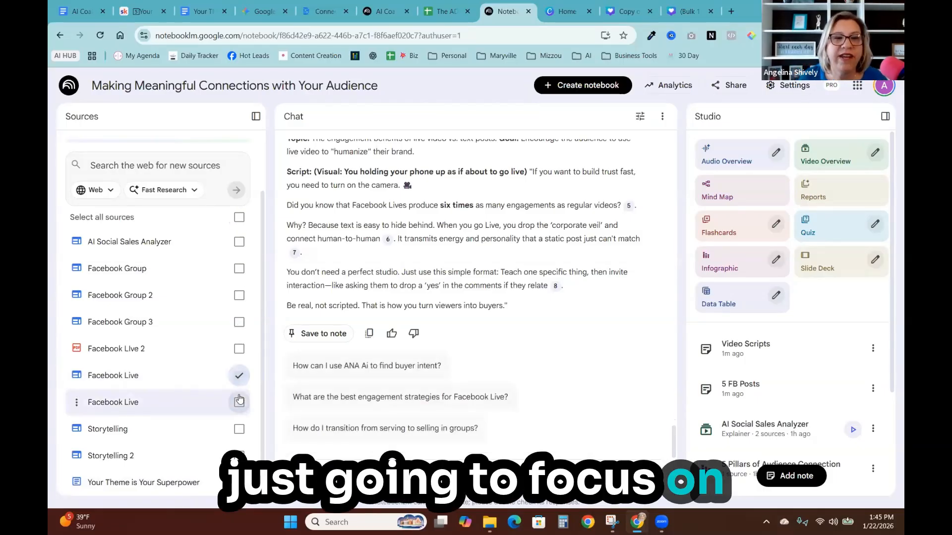
- Add the 'Facebook Live 2' source and generate a Presenter Slides deck from a pasted quote-based prompt with black background, brand colours and symbols
click(239, 349)
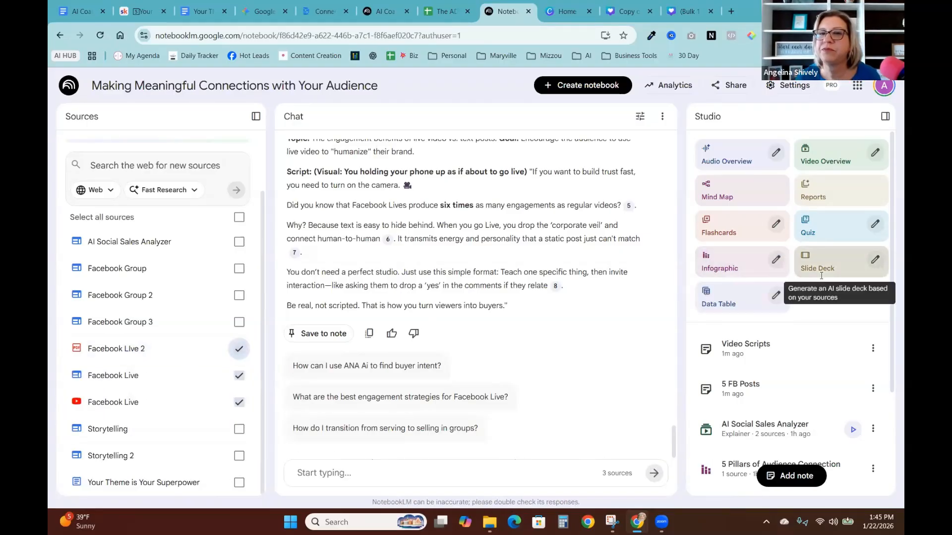
click(875, 259)
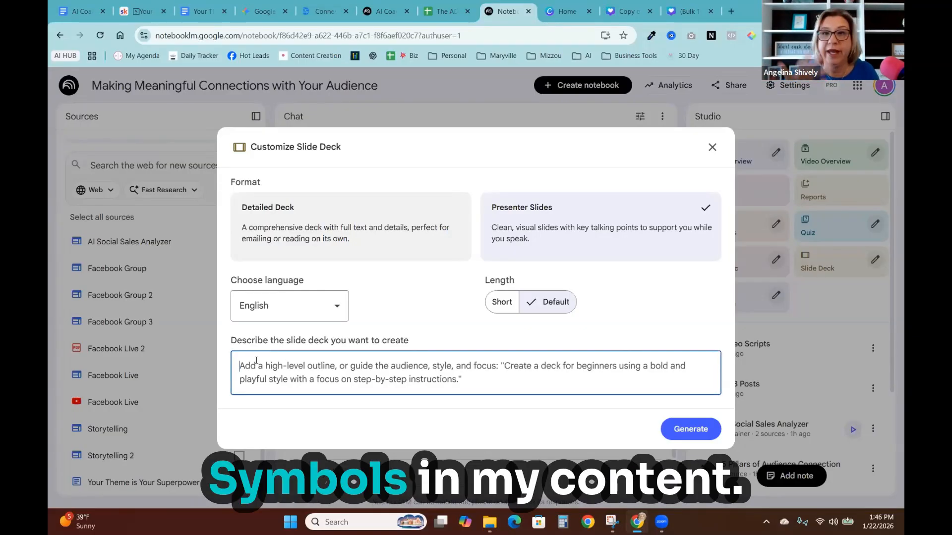
text(This deck must be quote-based, meaning most slides are built around 1 powerful quote paired with 1 simple visual idea. On-screen text layout suggestion (example: "big quote centered, small line at bottom") Include photographs where relevant with limited text. Make the background black. Blue #00c3cb, Light Blue #e2f5f5, Dark Blue #007a8c, Black #040504, and Magenta #a70899 Symbols: Star, Spotlight, Megaphone)
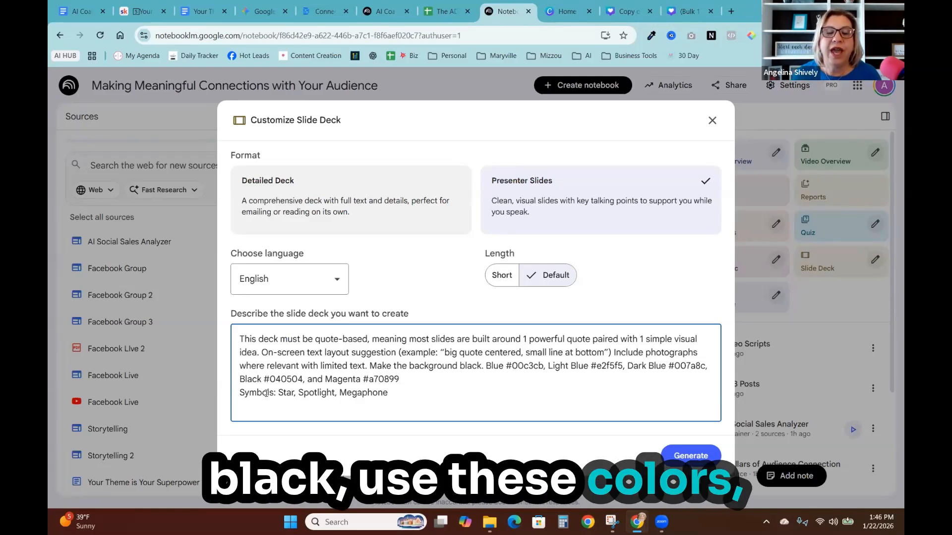
click(691, 456)
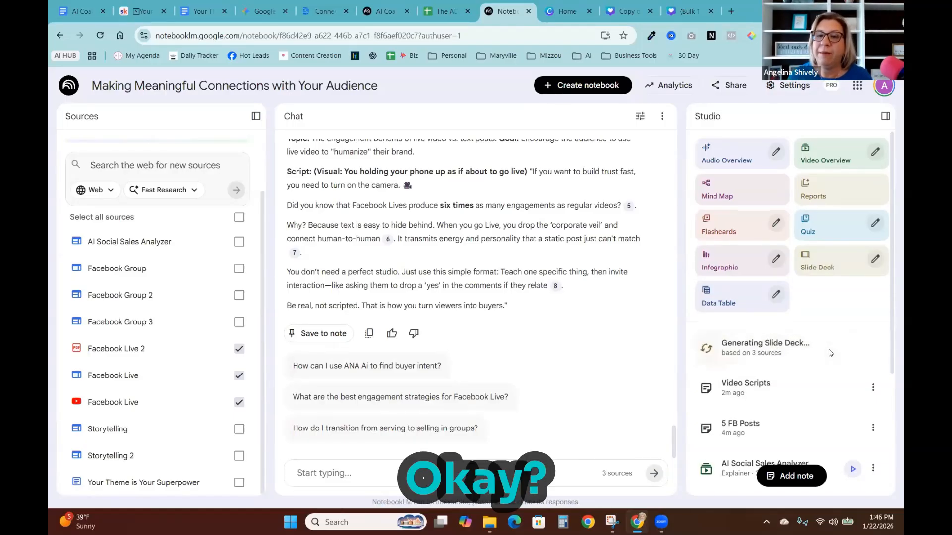
- Review the custom prompt behind the existing 'The Human Advantage' slide deck
scroll(830, 353, down, 4)
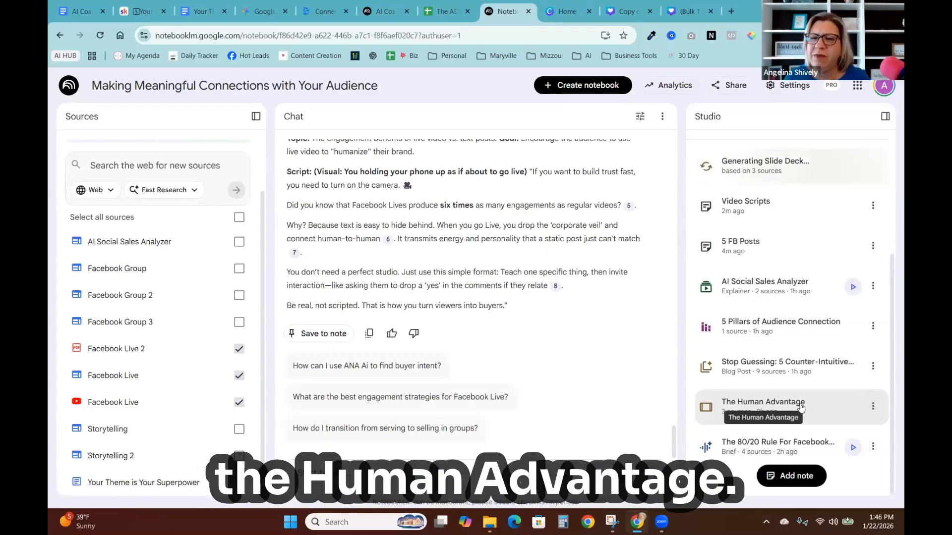
click(873, 408)
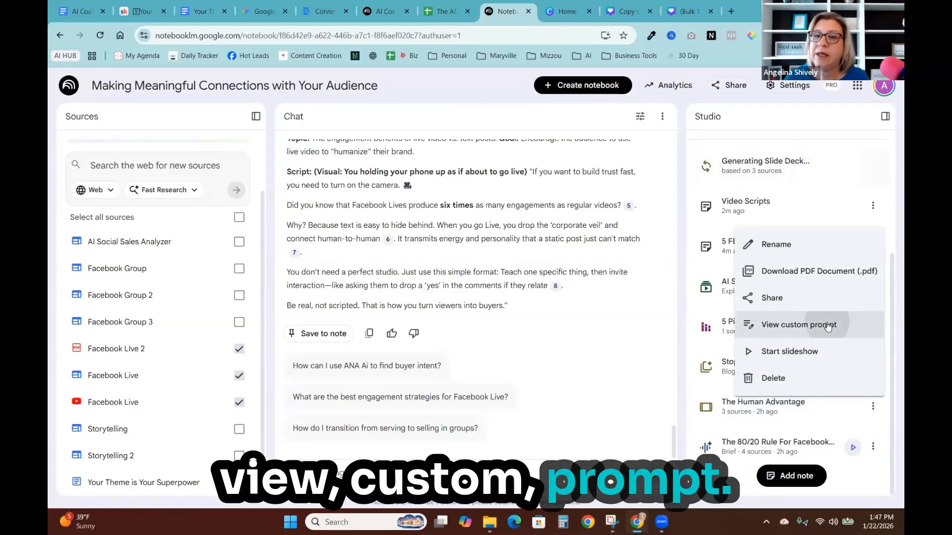
click(806, 313)
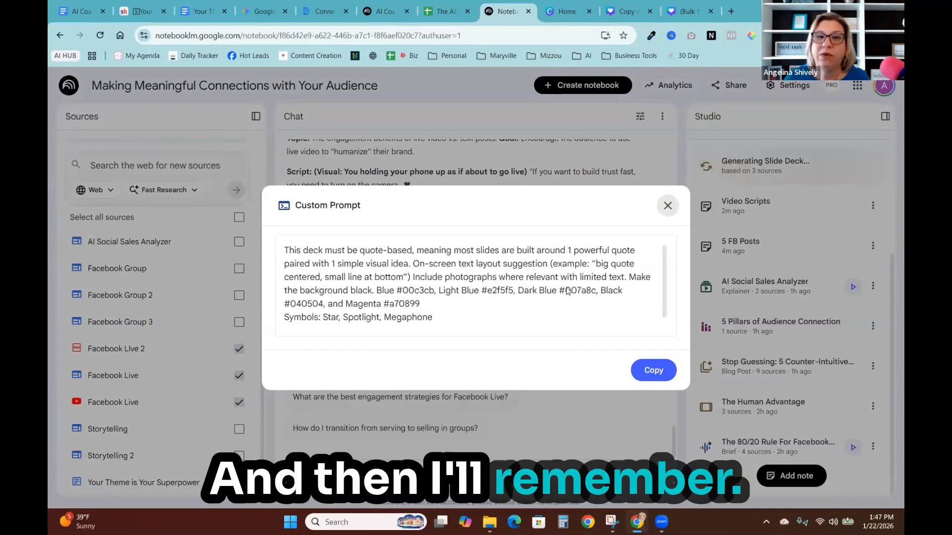
scroll(615, 260, down, 1)
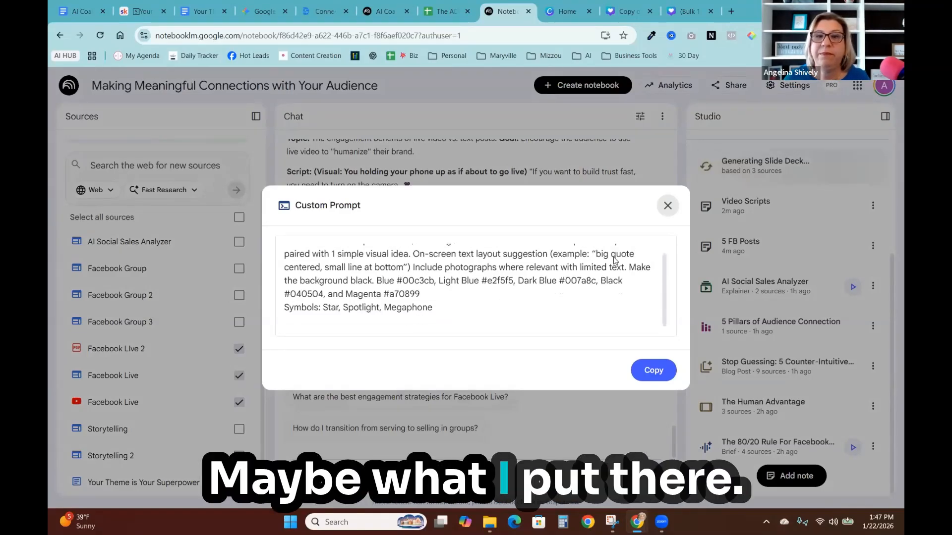
click(668, 205)
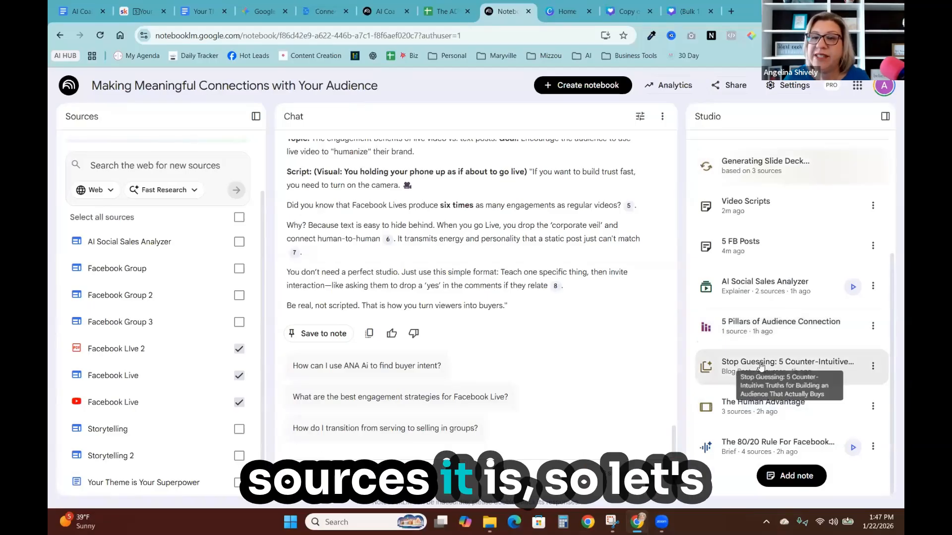
- Open 'The Human Advantage' deck in expanded view and capture its title slide with Snipping Tool
click(733, 404)
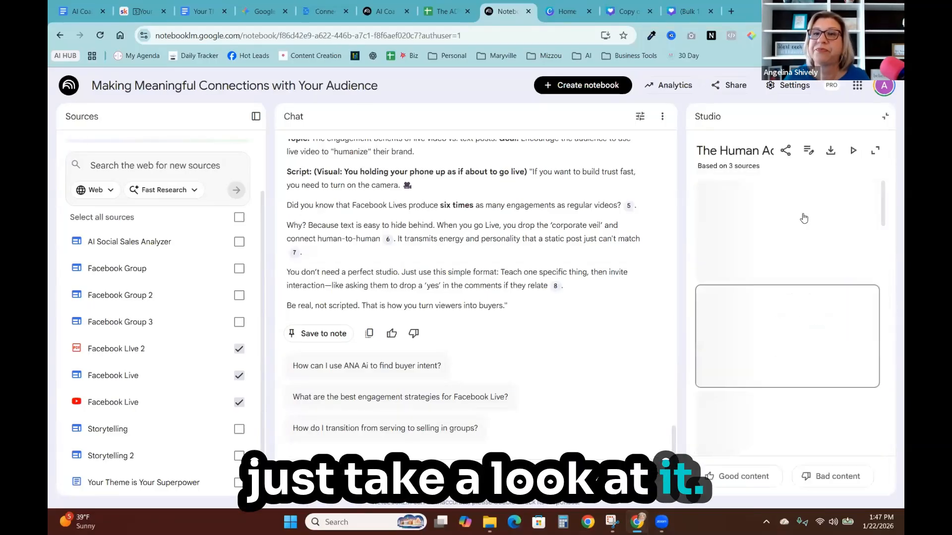
click(876, 151)
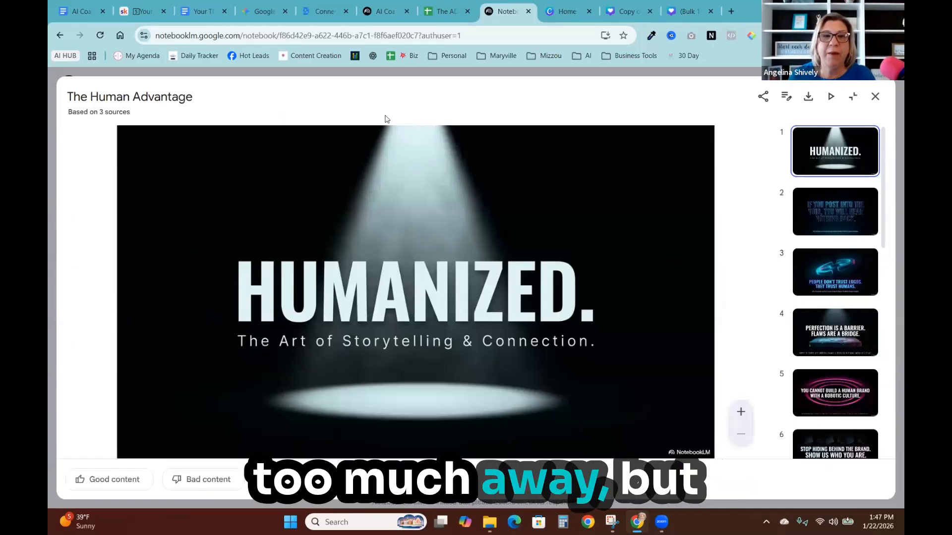
mouse_move(611, 524)
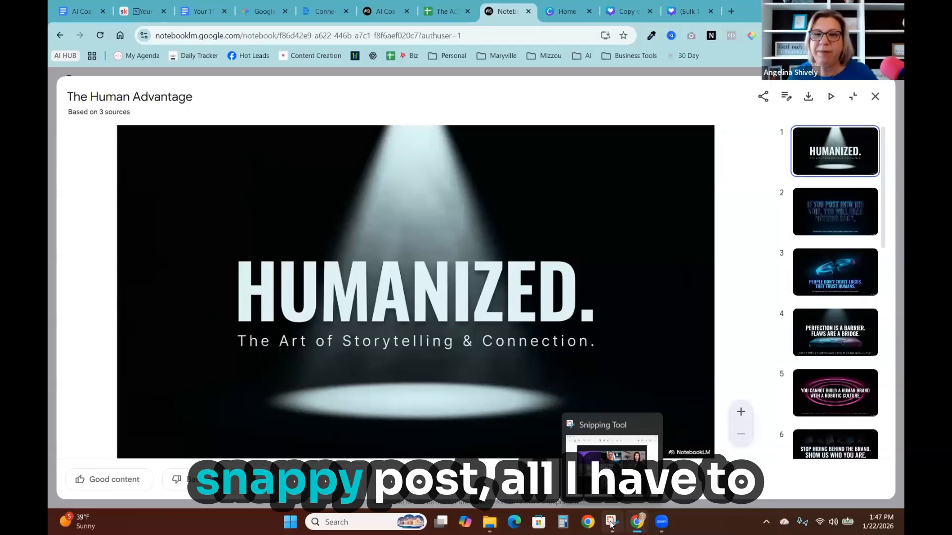
click(611, 524)
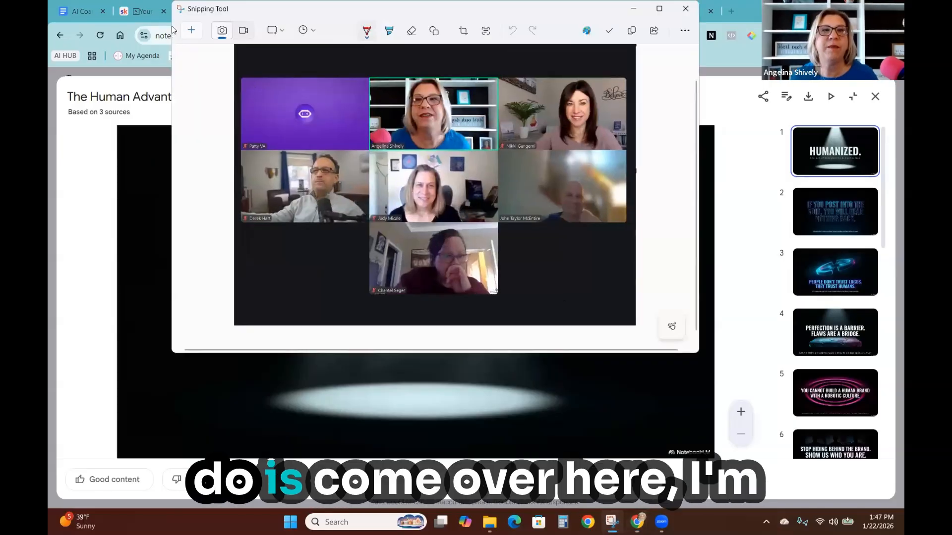
click(192, 30)
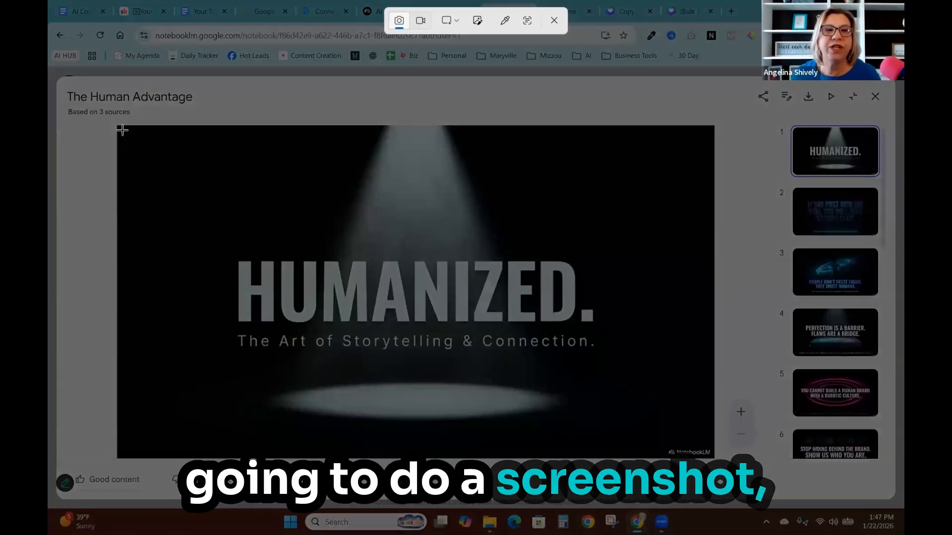
drag(141, 141, 692, 444)
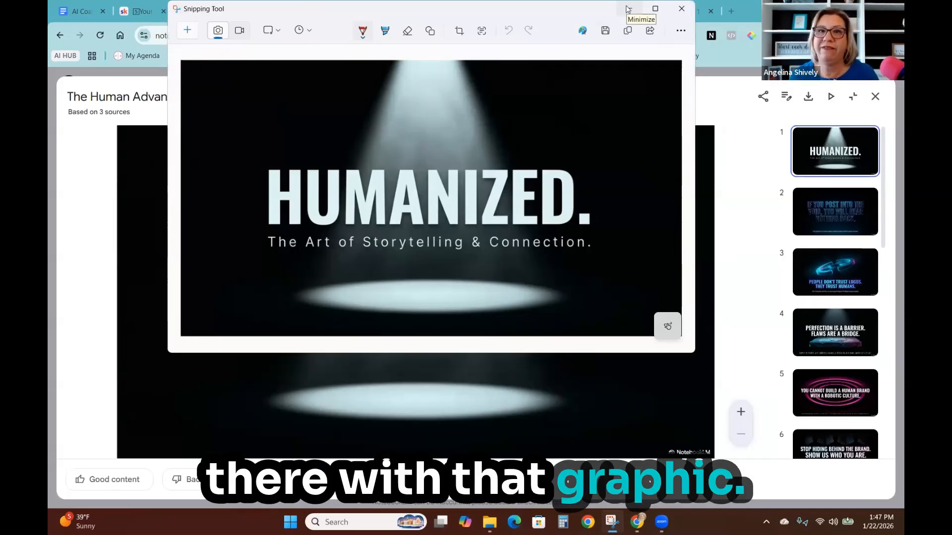
click(628, 13)
- Page through the deck's quote slides to review each one
click(805, 229)
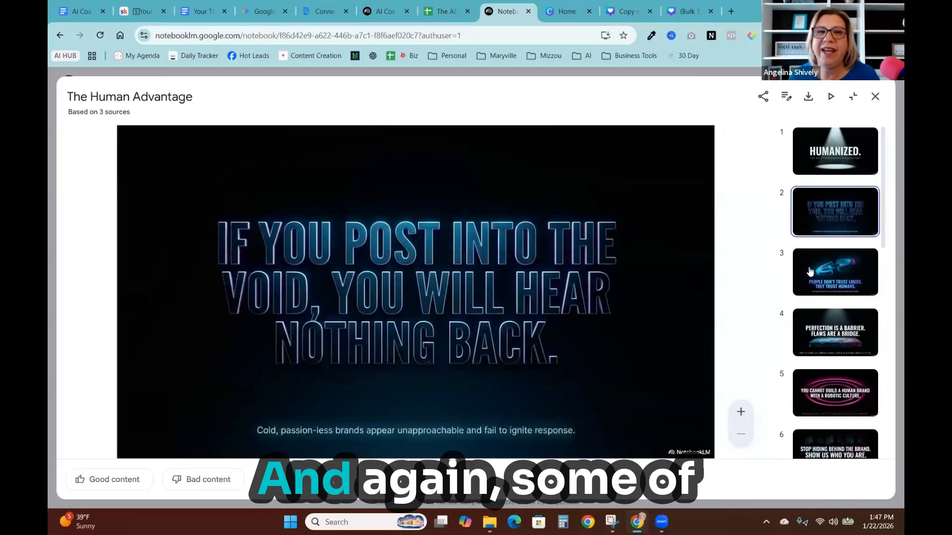
click(818, 283)
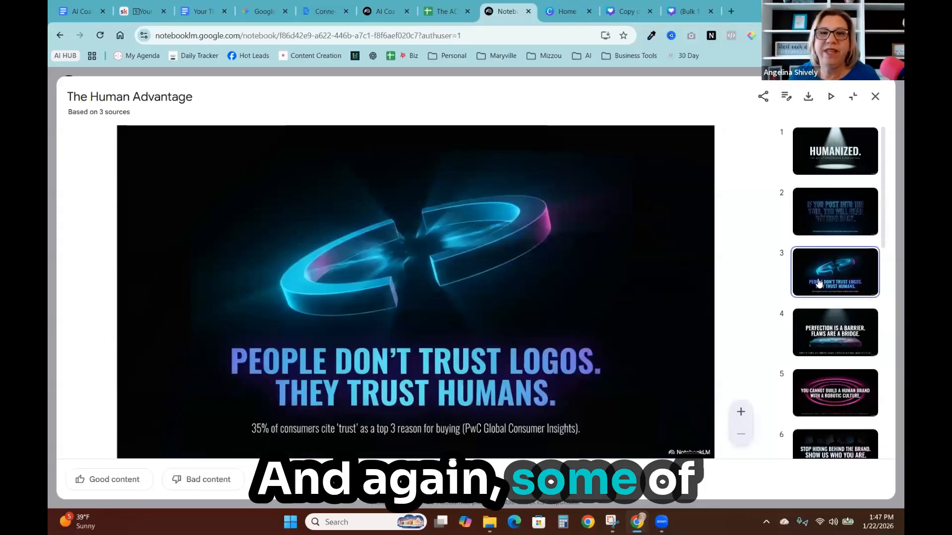
click(825, 327)
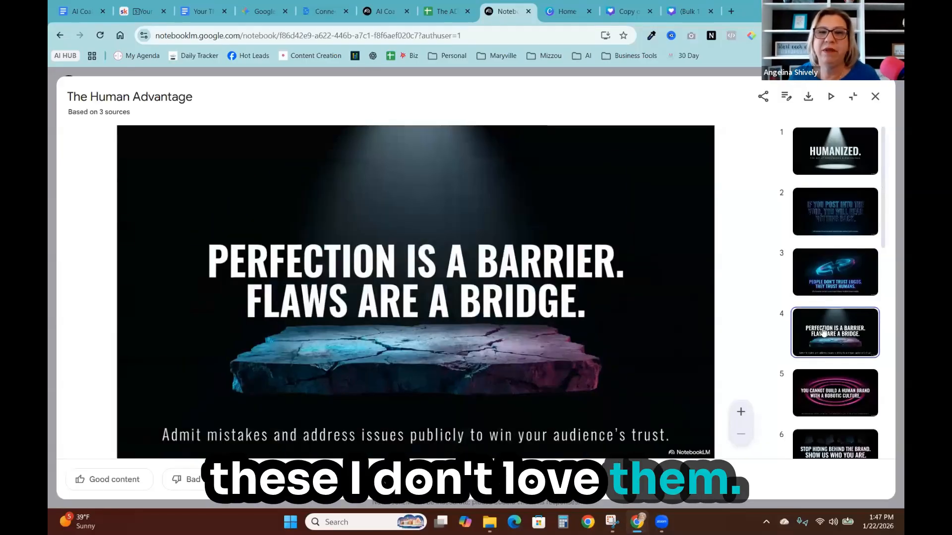
click(837, 378)
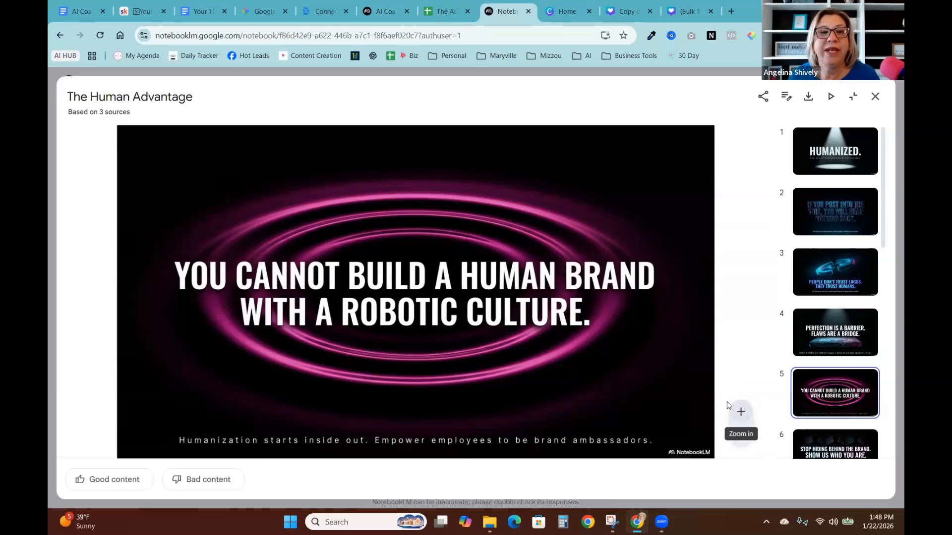
scroll(838, 396, down, 1)
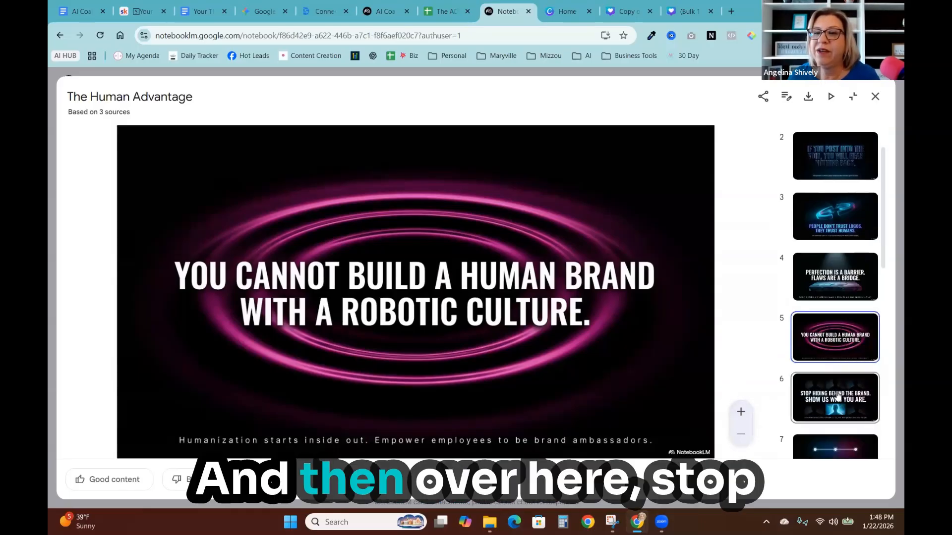
click(838, 396)
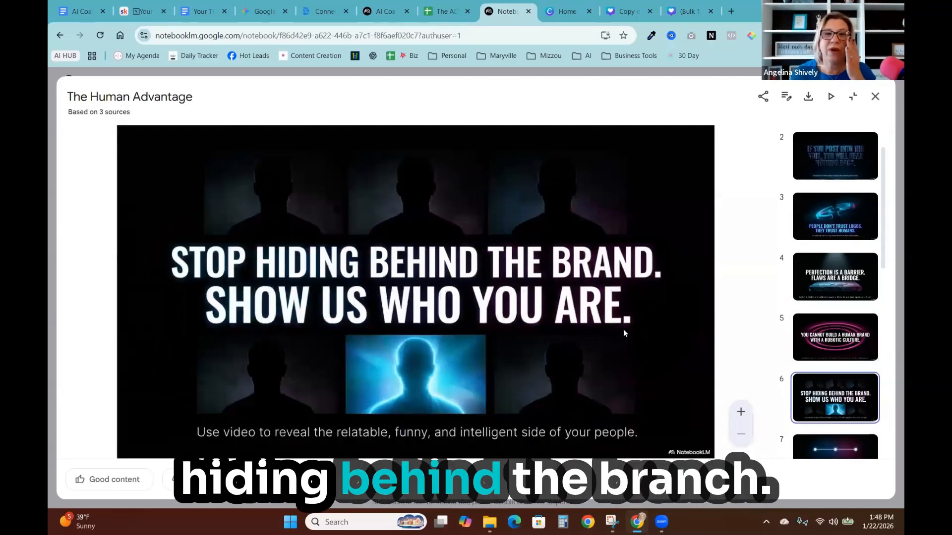
scroll(845, 392, down, 1)
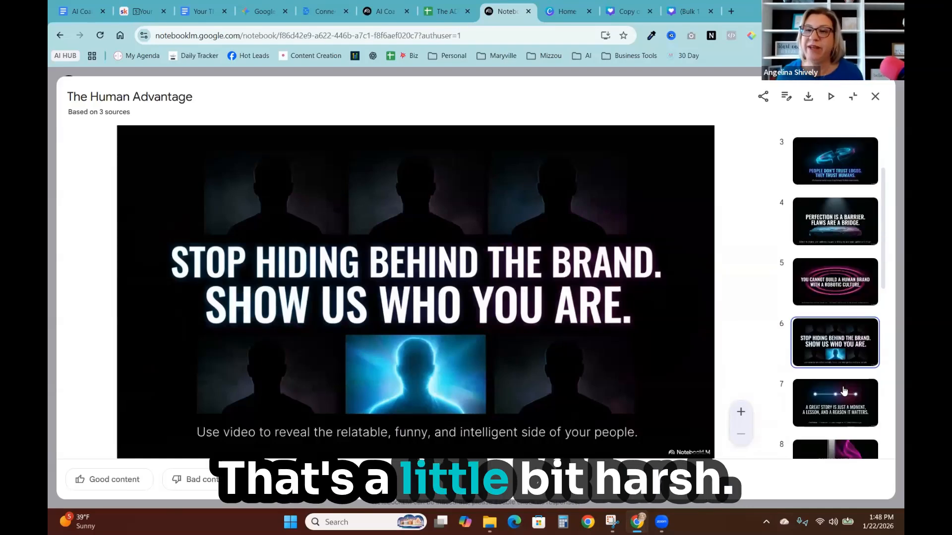
click(845, 392)
scroll(833, 298, down, 2)
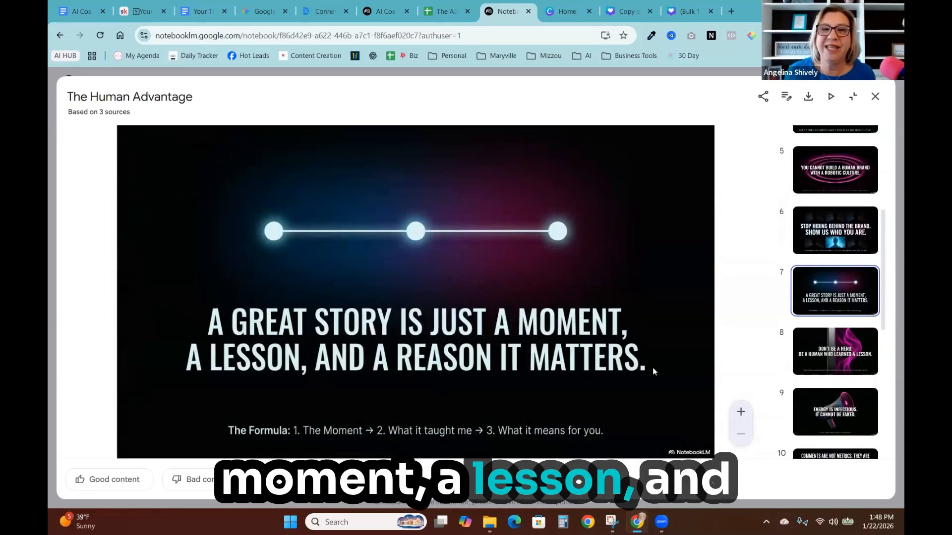
click(854, 340)
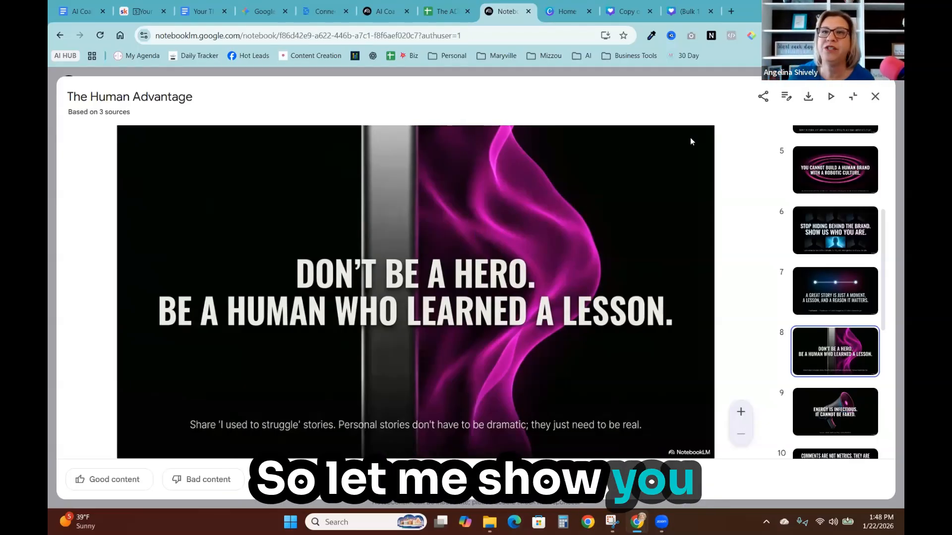
- Download the slide deck and switch to the Canva tab
click(808, 96)
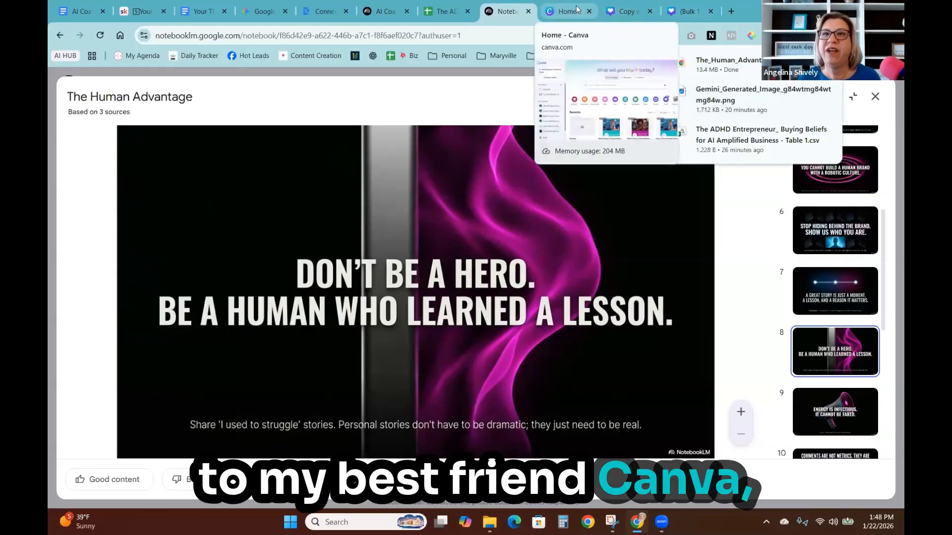
click(570, 12)
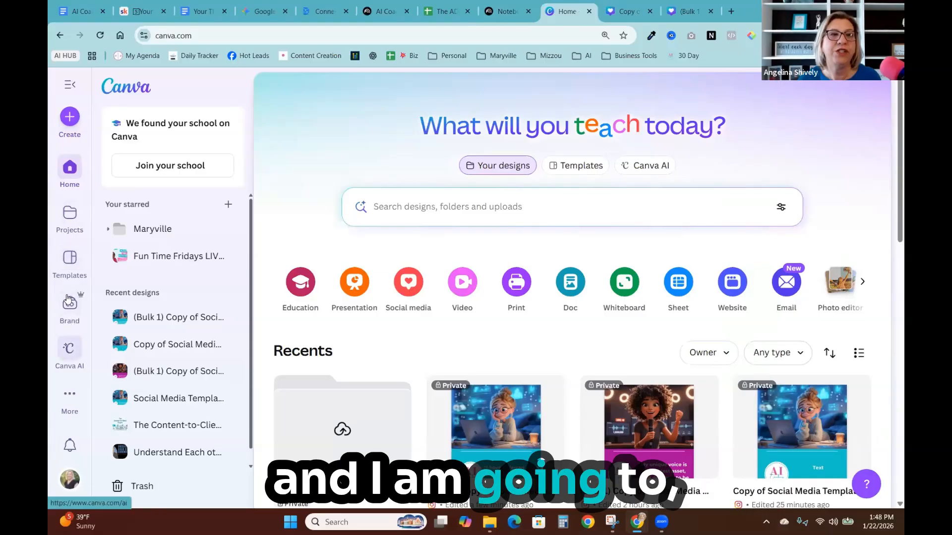
- Create a new 4:3 presentation design
scroll(70, 168, down, 10)
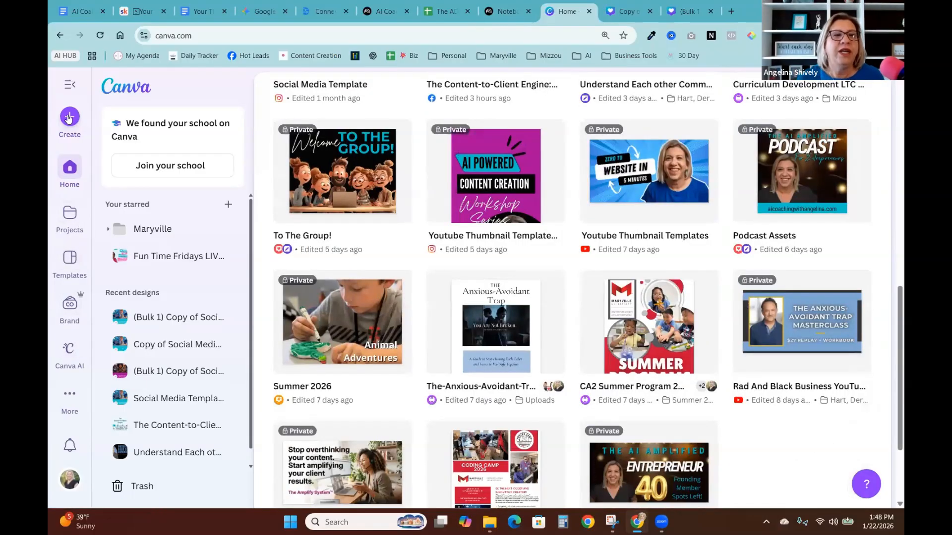
click(70, 117)
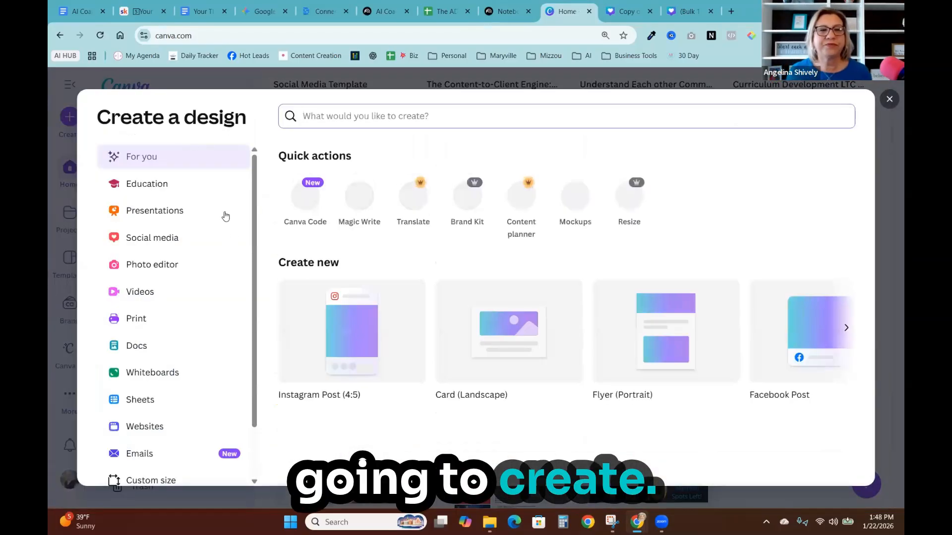
click(163, 214)
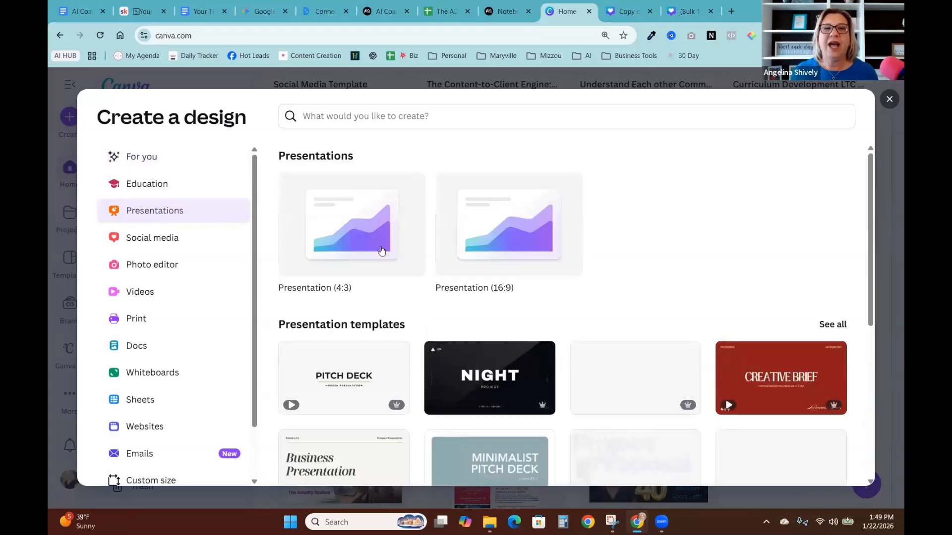
click(372, 236)
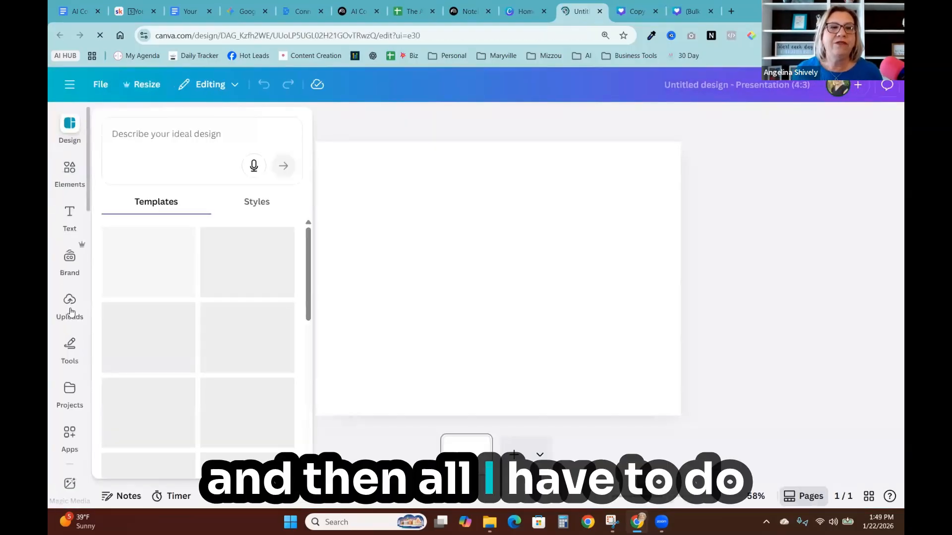
- Upload the downloaded 'The_Human_Advantage' PDF from Downloads into the design's uploads
click(69, 309)
click(189, 163)
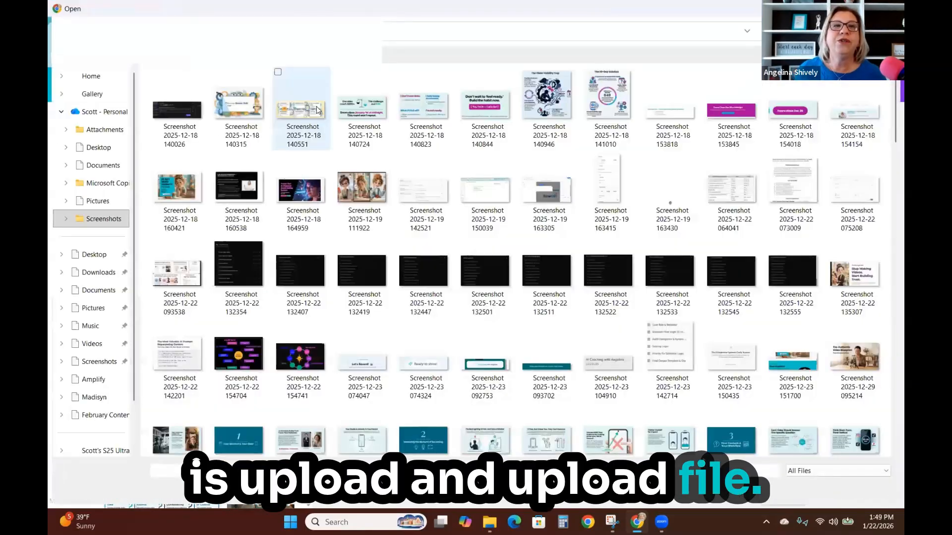
click(99, 273)
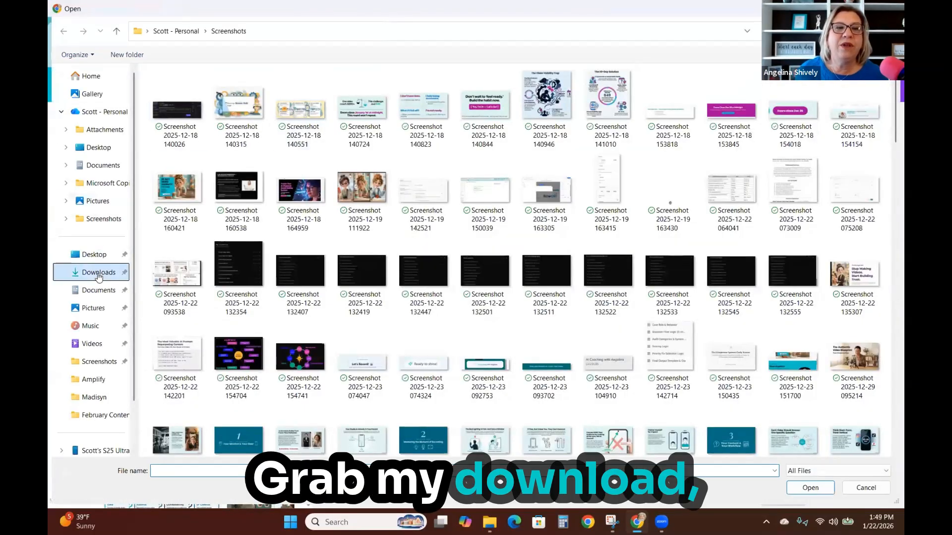
scroll(611, 326, down, 5)
scroll(611, 326, down, 10)
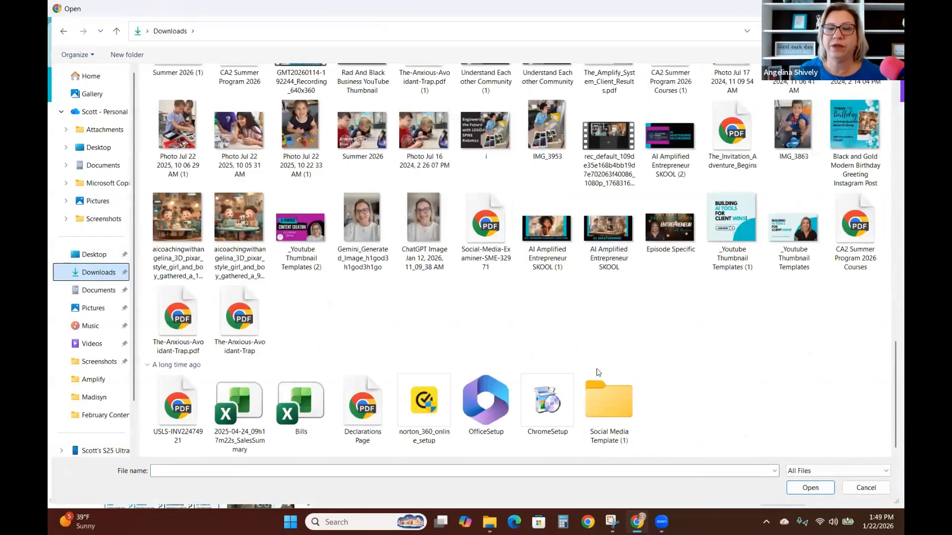
scroll(657, 348, up, 15)
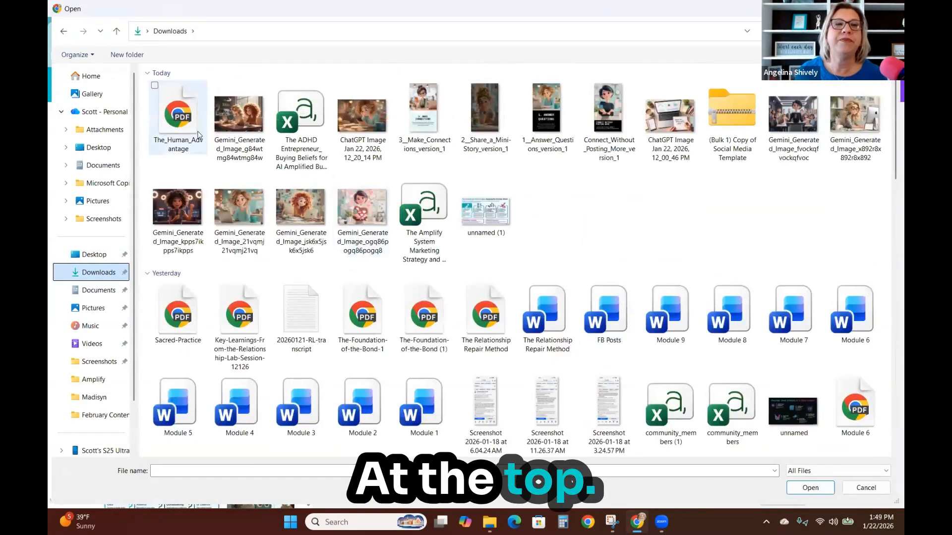
click(821, 488)
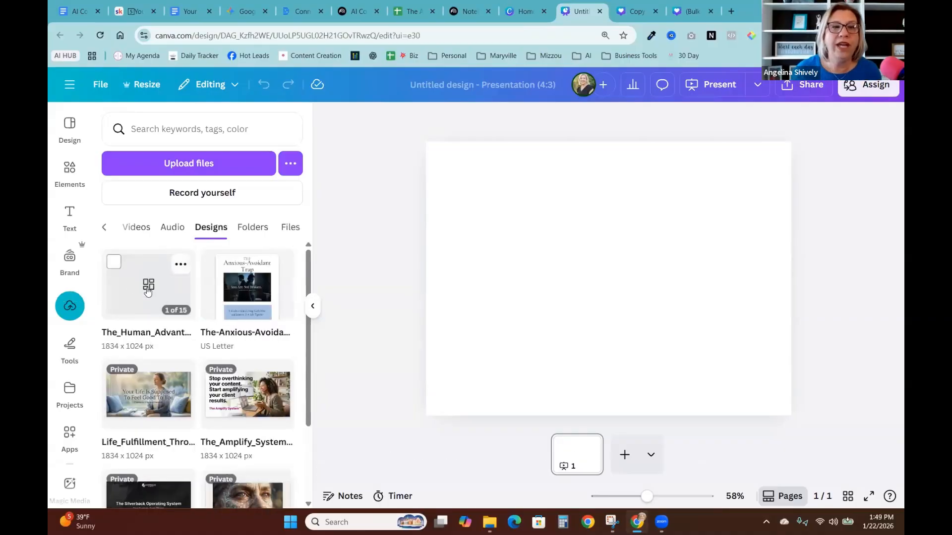
- Apply all 15 pages of the uploaded The_Human_Advantage PDF to the presentation
click(147, 291)
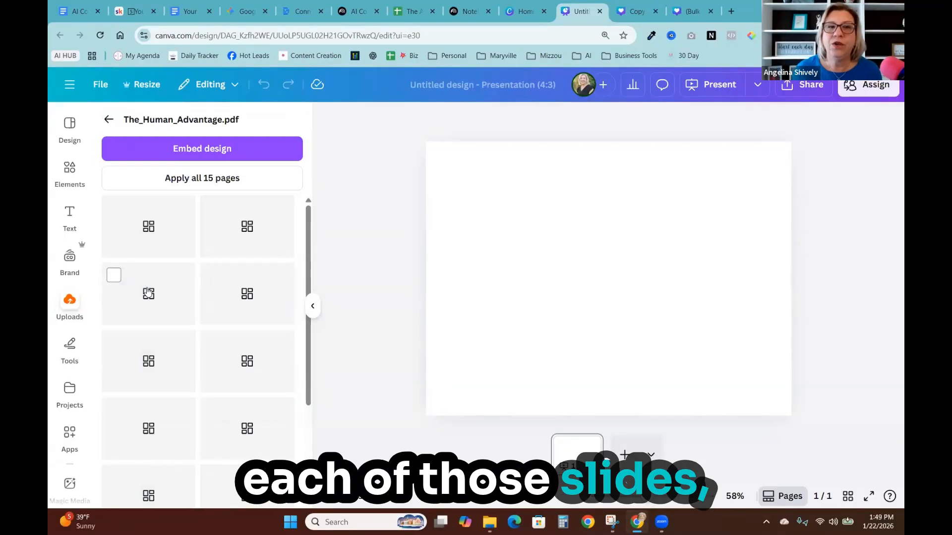
click(204, 182)
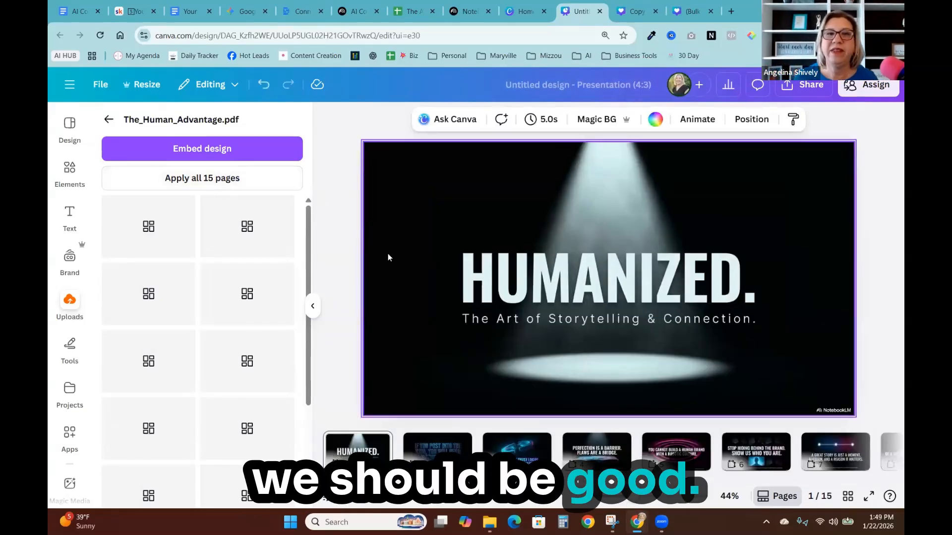
click(346, 223)
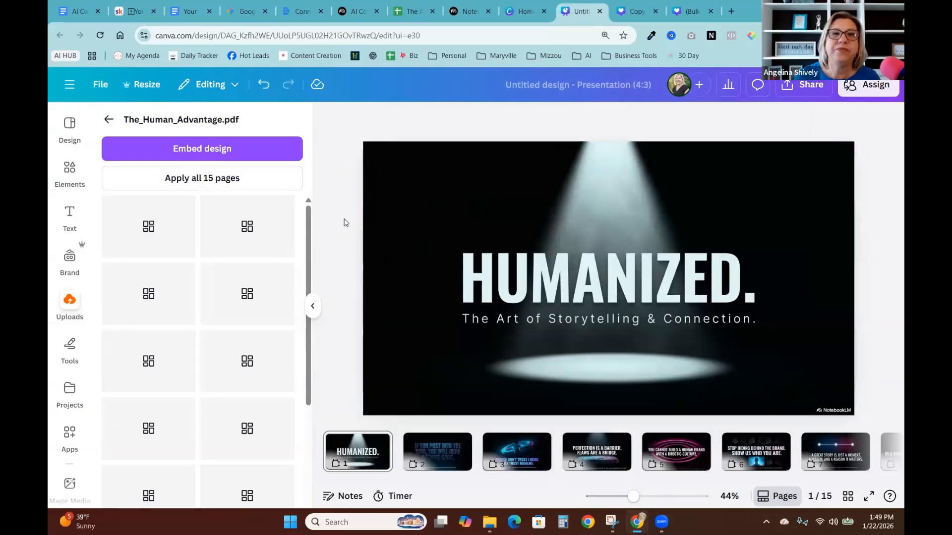
click(315, 307)
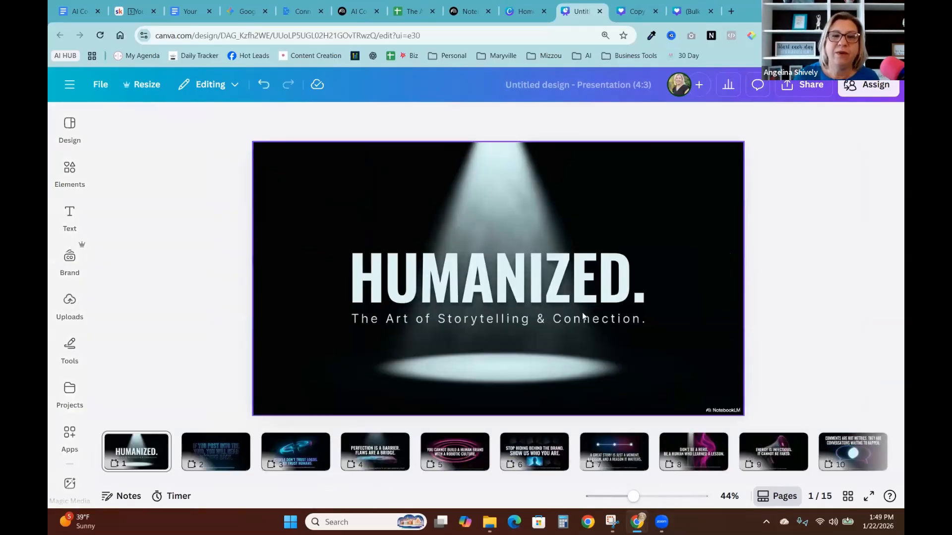
- Open slide 8 and use Grab Text to make its small subtitle line editable
click(455, 451)
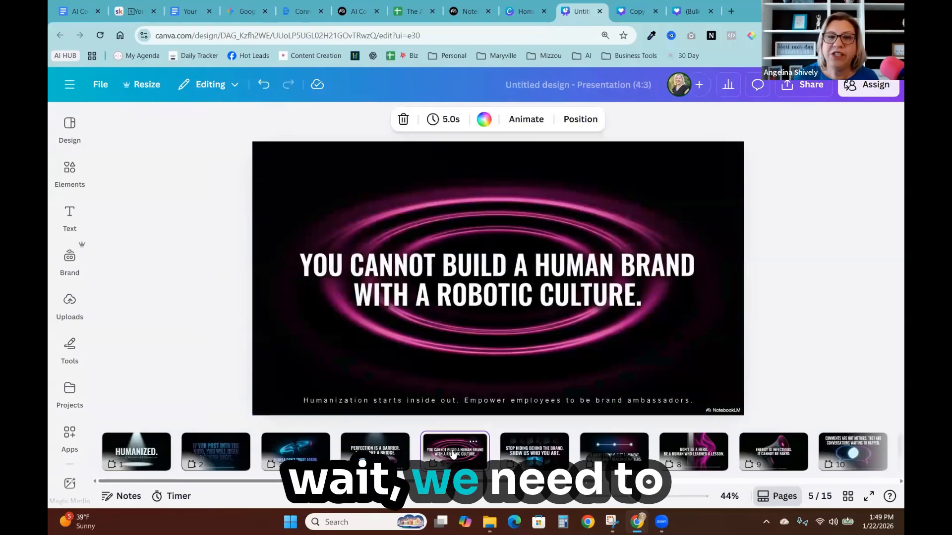
click(628, 459)
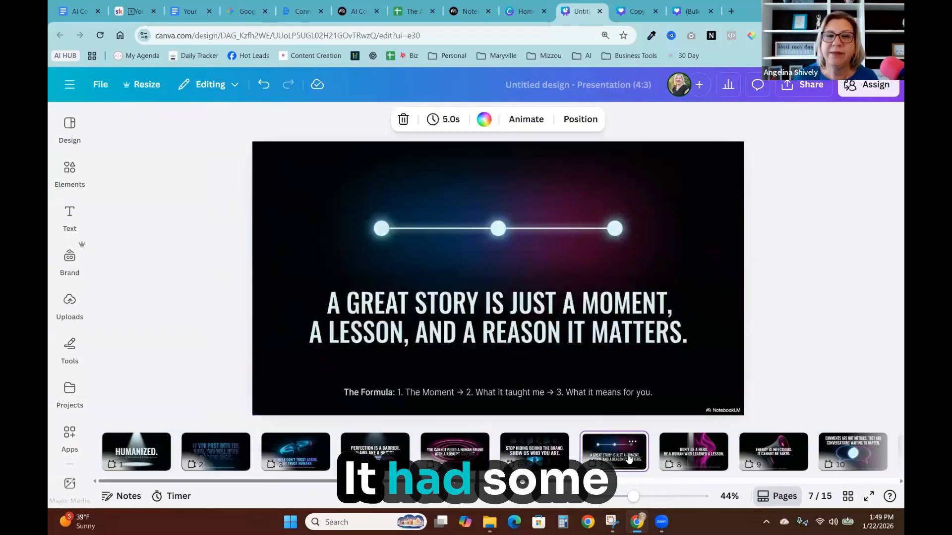
click(719, 457)
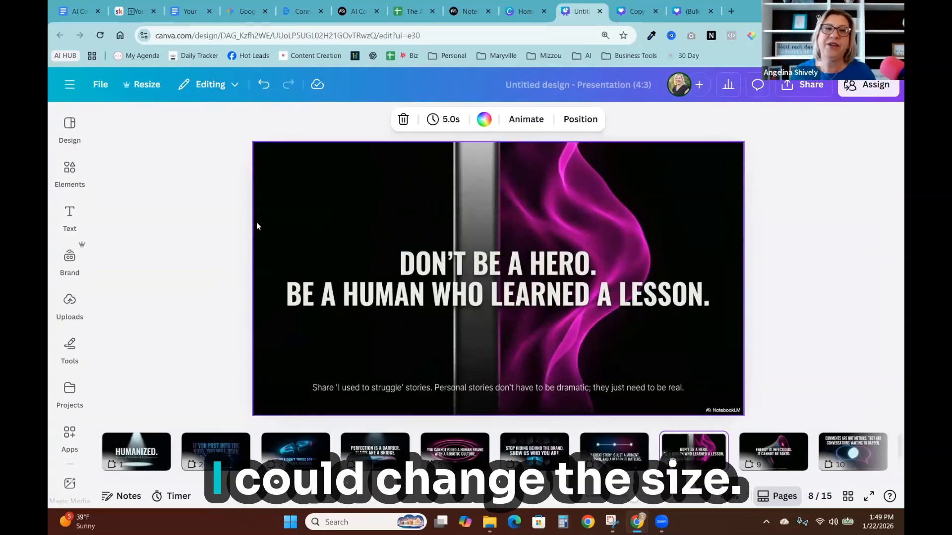
click(357, 230)
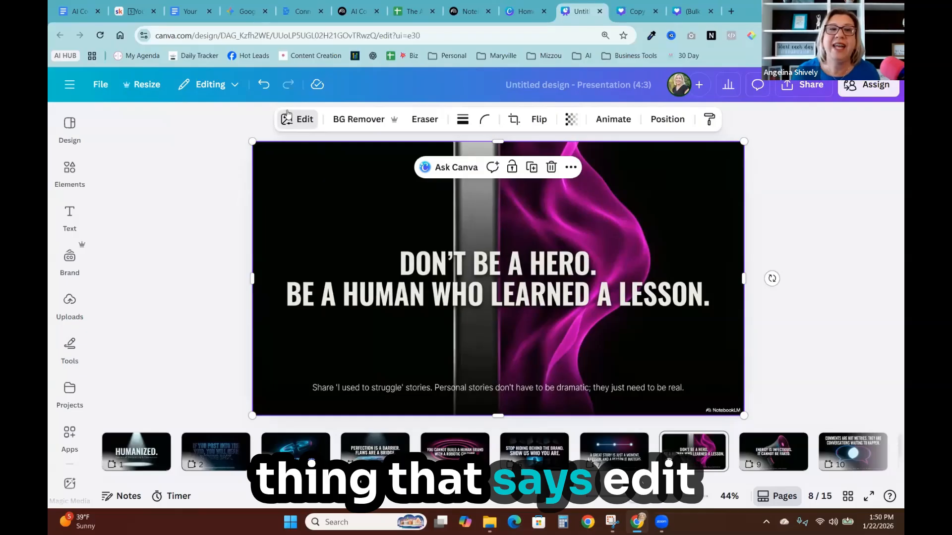
click(288, 118)
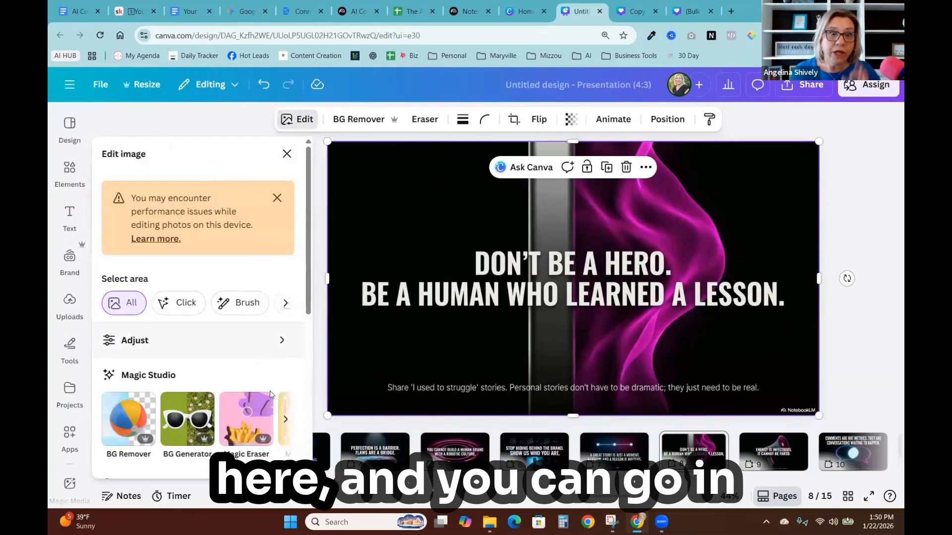
click(285, 423)
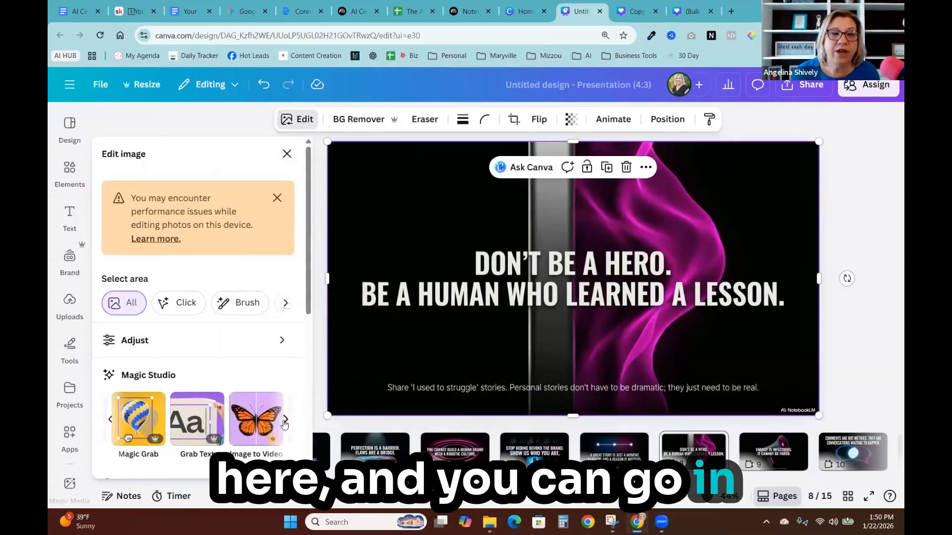
click(187, 426)
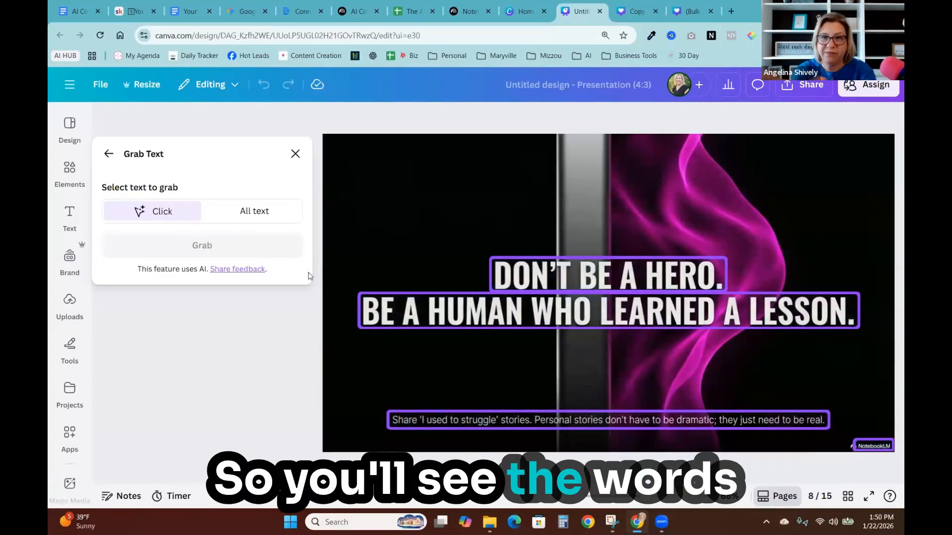
click(447, 420)
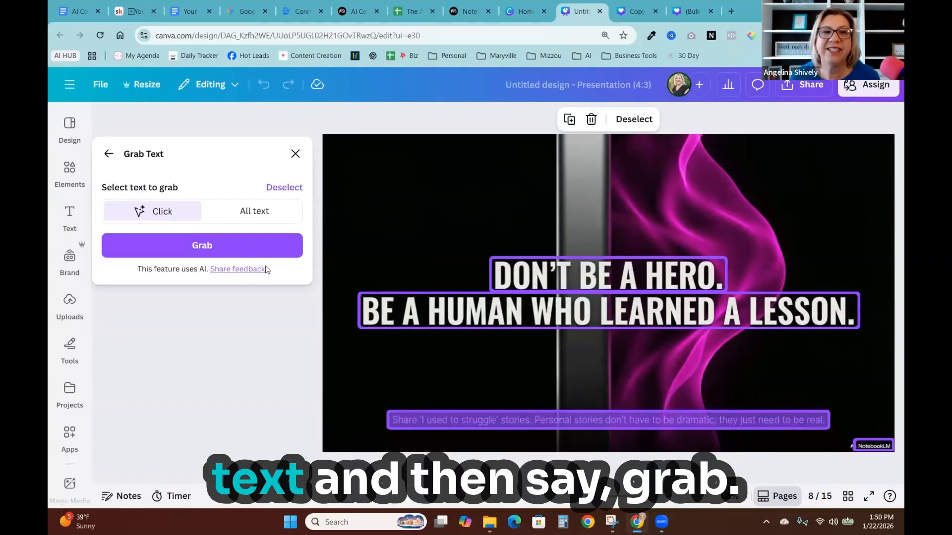
click(212, 246)
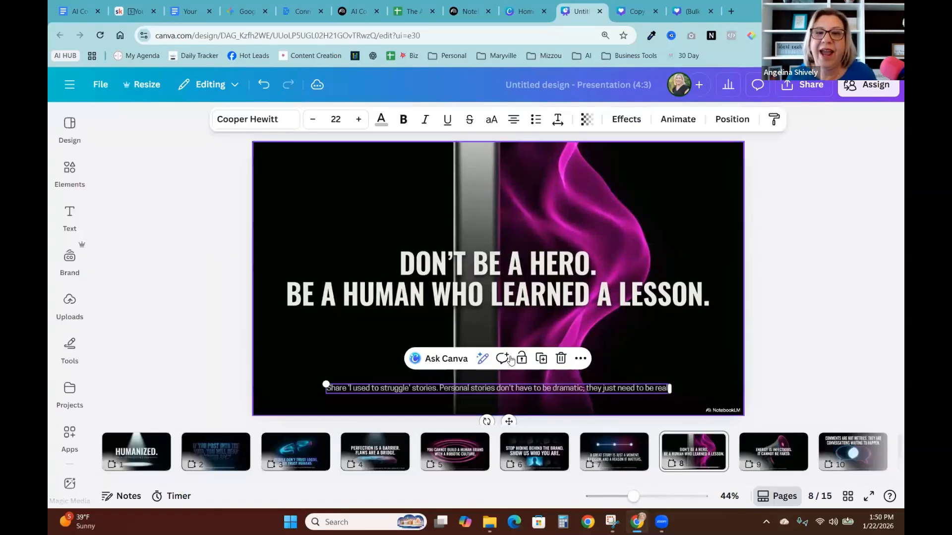
- Replace the subtitle with 'What lesson are you sharing with your audience today?' and enlarge it to about 36.9
double_click(637, 389)
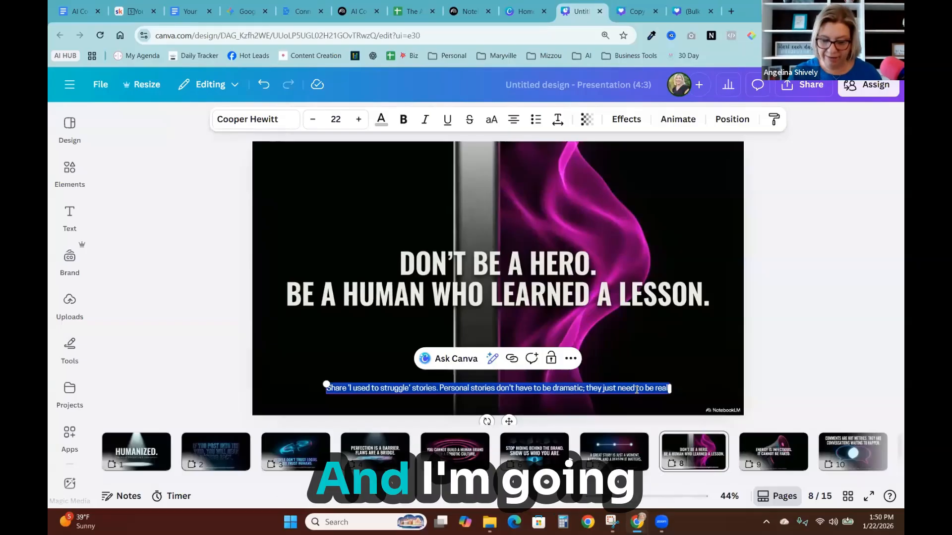
key(BackSpace)
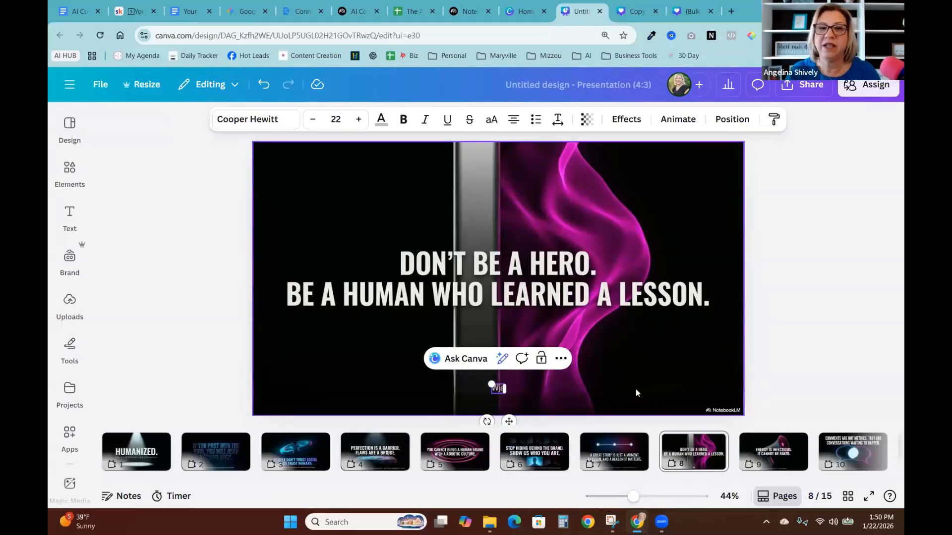
text(Wh)
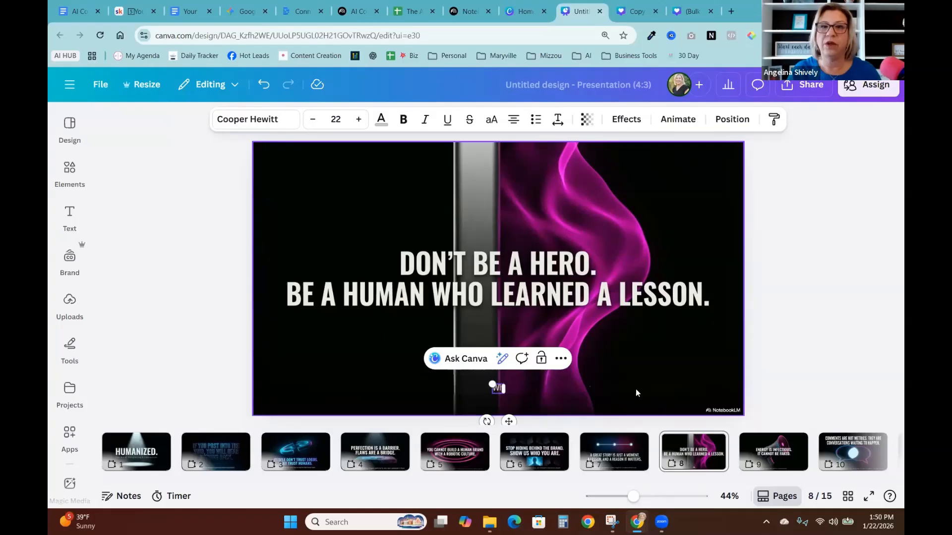
text(at lesson are y)
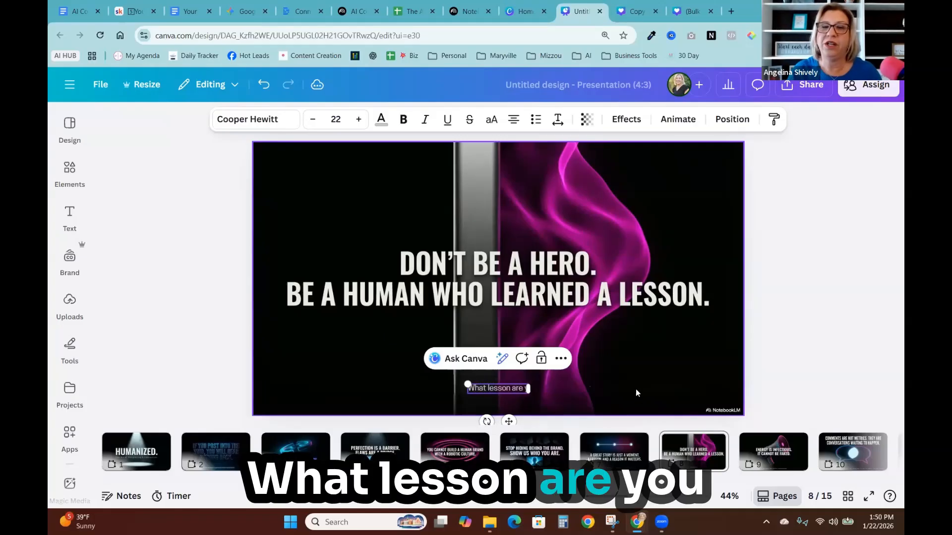
text(ou sharing w)
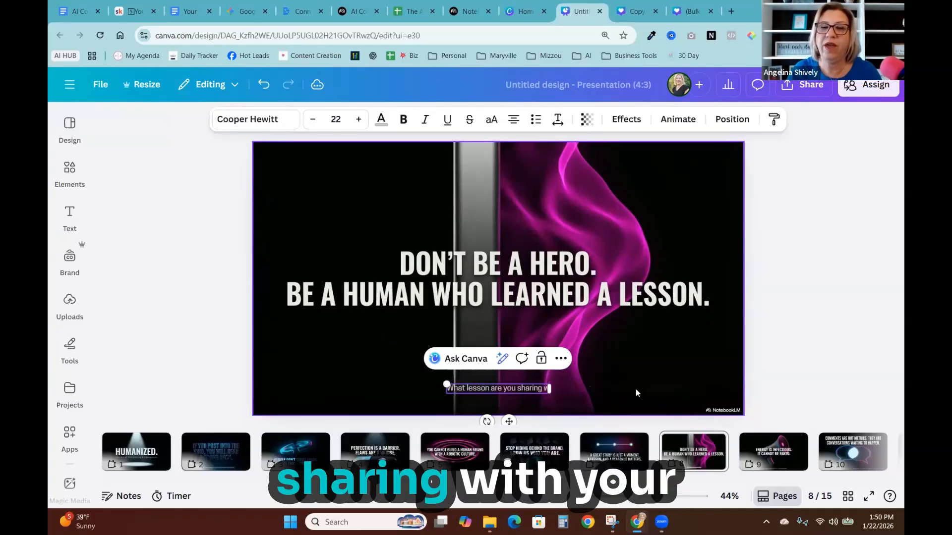
text(ith your audien)
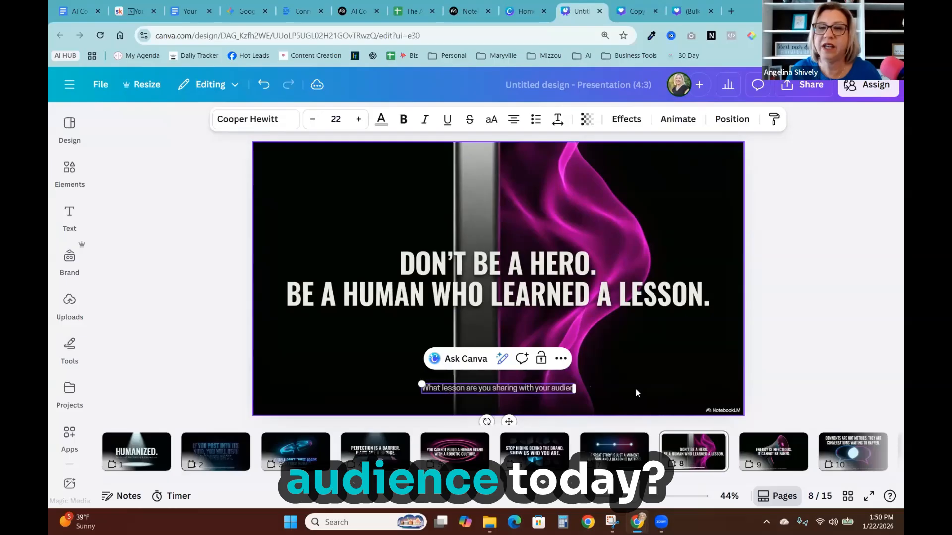
text(ce today?)
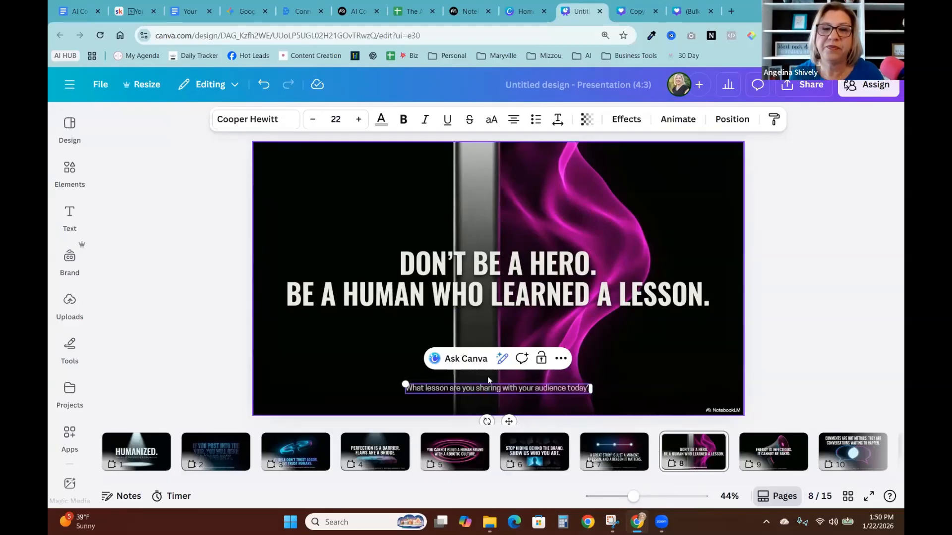
drag(381, 365, 291, 349)
drag(538, 373, 603, 367)
click(621, 368)
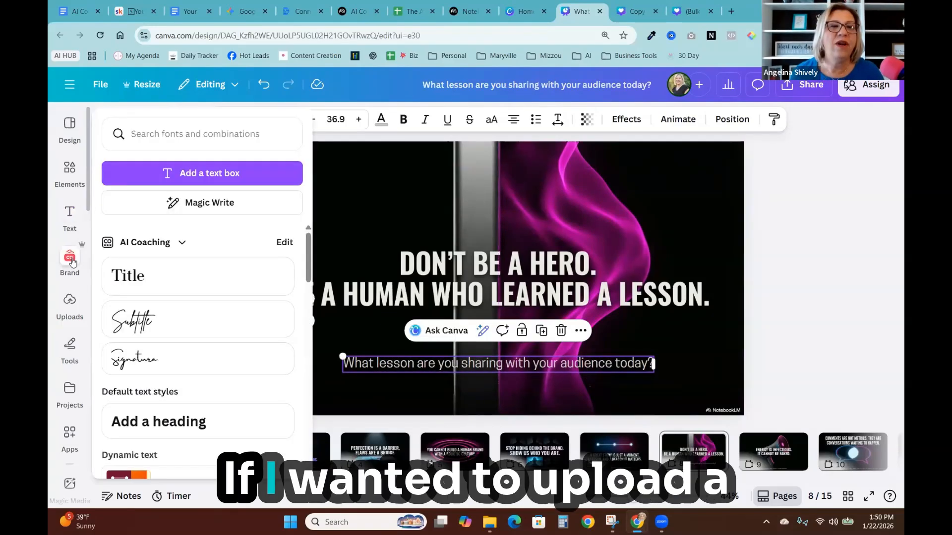
- Insert the uploaded portrait photo of the woman onto slide 8 and move it to the left
click(70, 304)
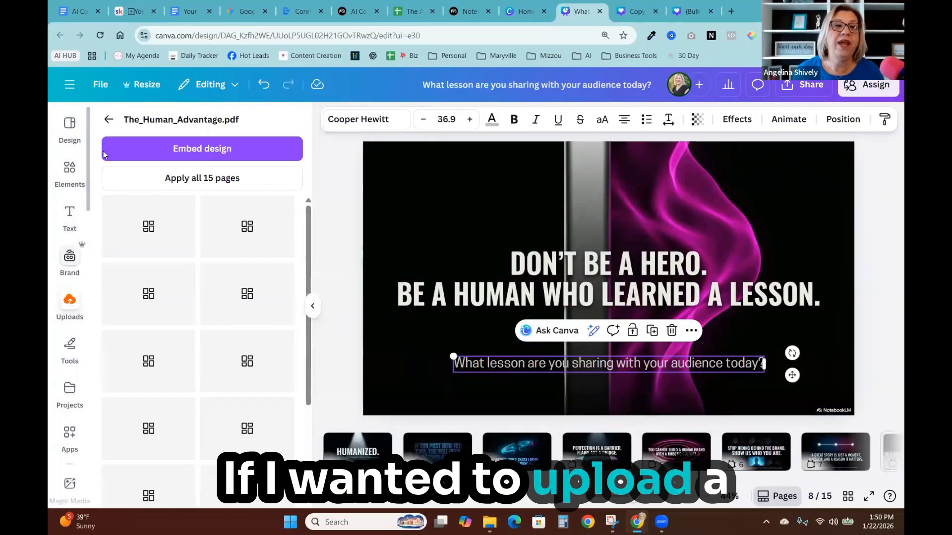
click(108, 119)
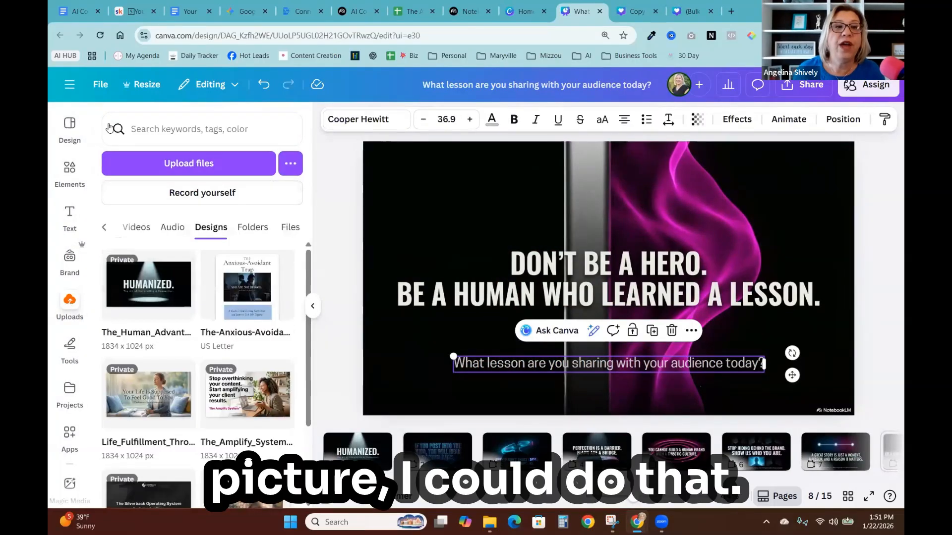
click(114, 227)
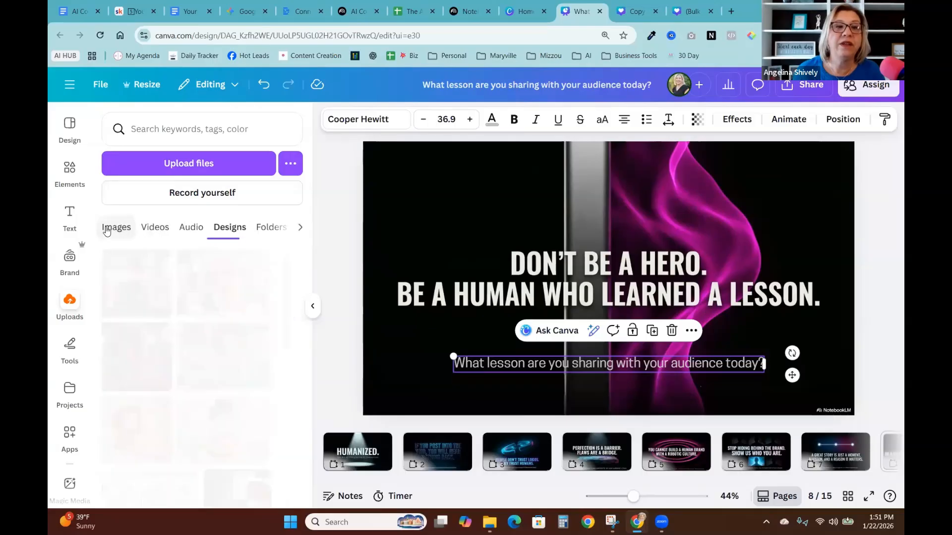
scroll(182, 358, down, 5)
scroll(182, 358, down, 15)
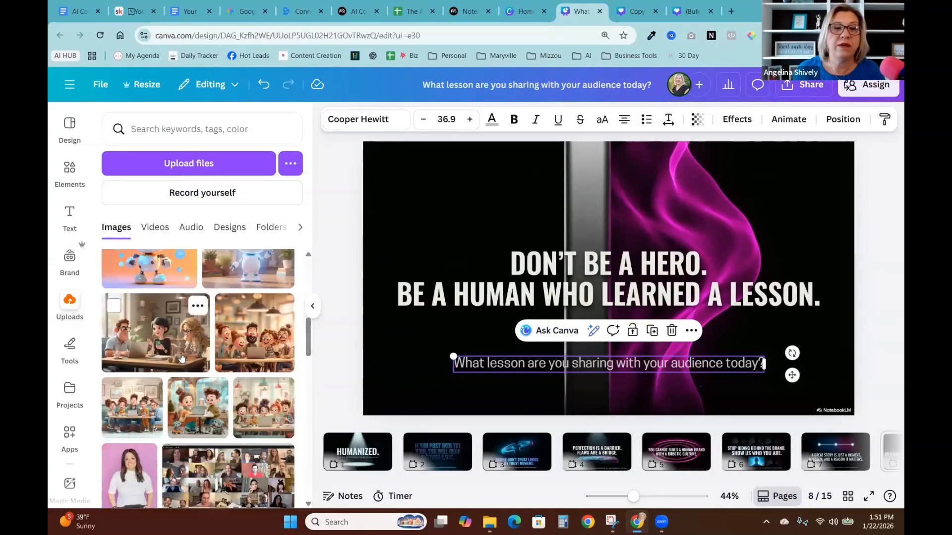
scroll(182, 358, down, 15)
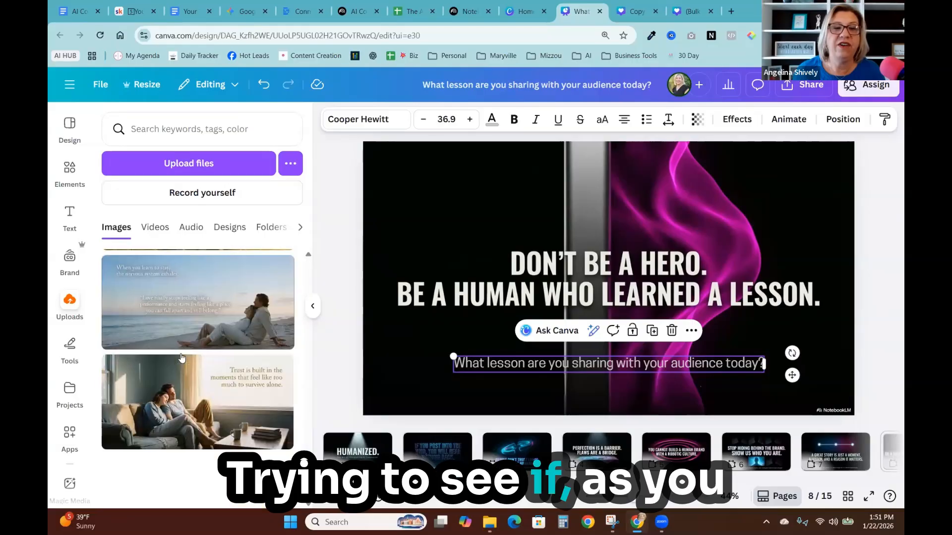
scroll(184, 358, down, 15)
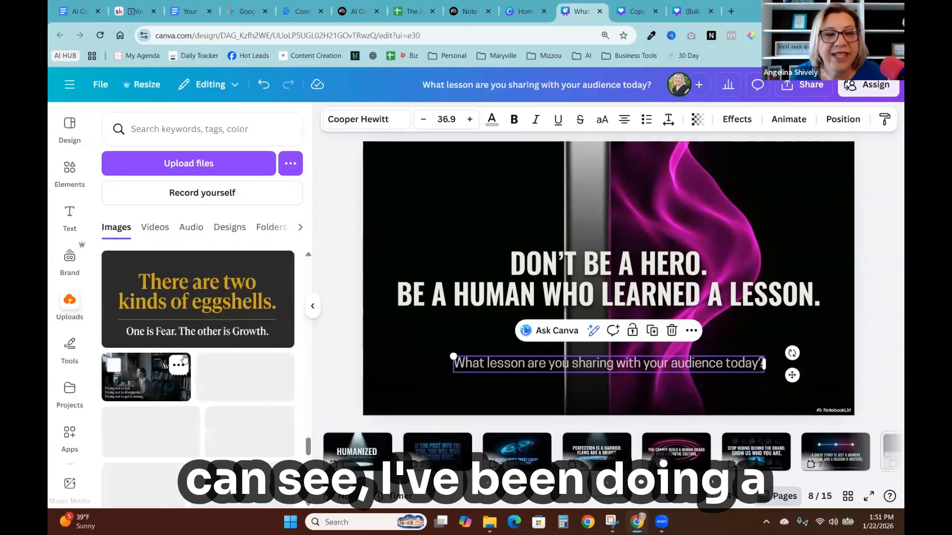
scroll(188, 362, down, 15)
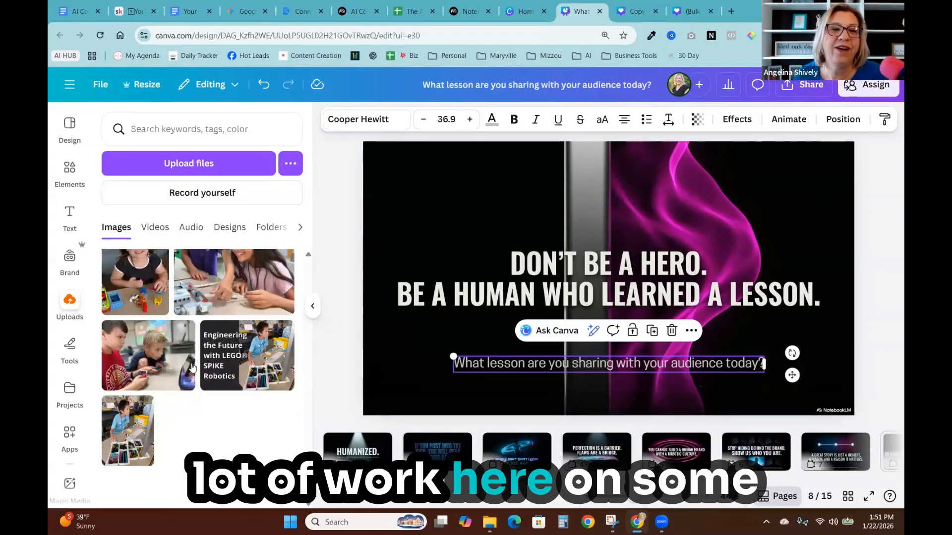
scroll(186, 359, down, 8)
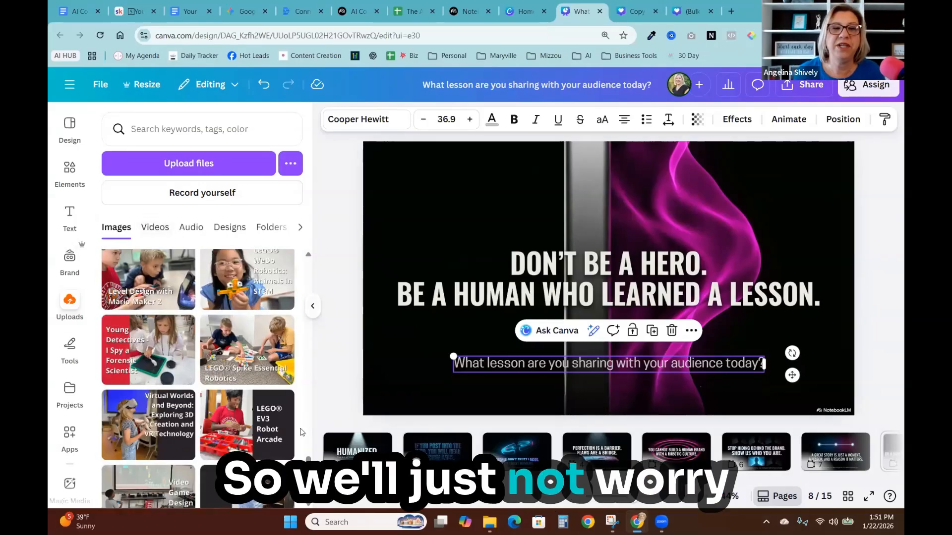
drag(308, 459, 312, 292)
click(121, 308)
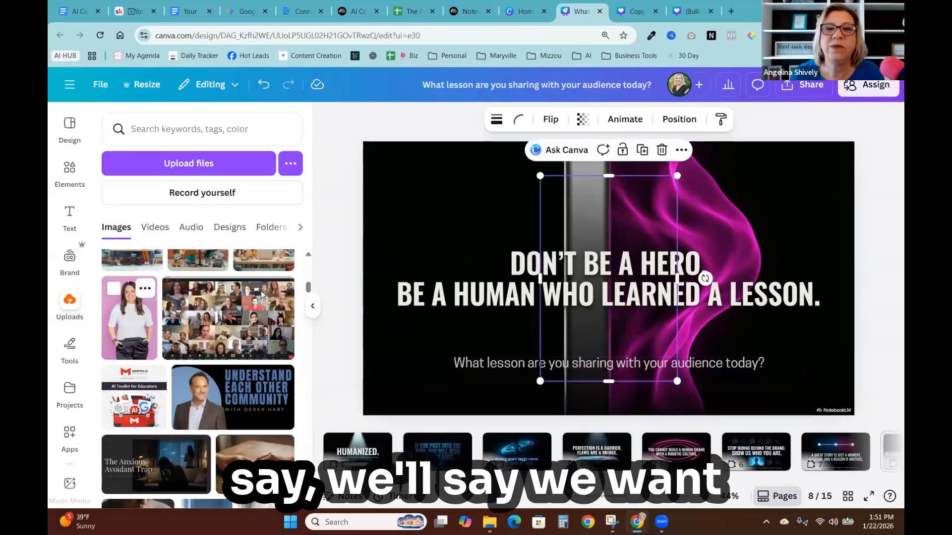
drag(589, 233, 448, 235)
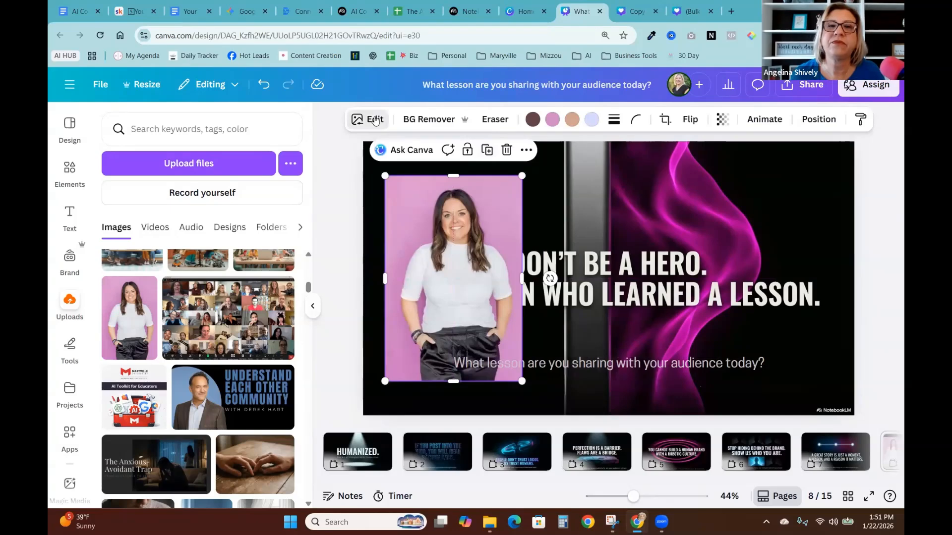
- Remove the photo's background with BG Remover and enlarge it along the slide's left edge
click(375, 120)
click(429, 119)
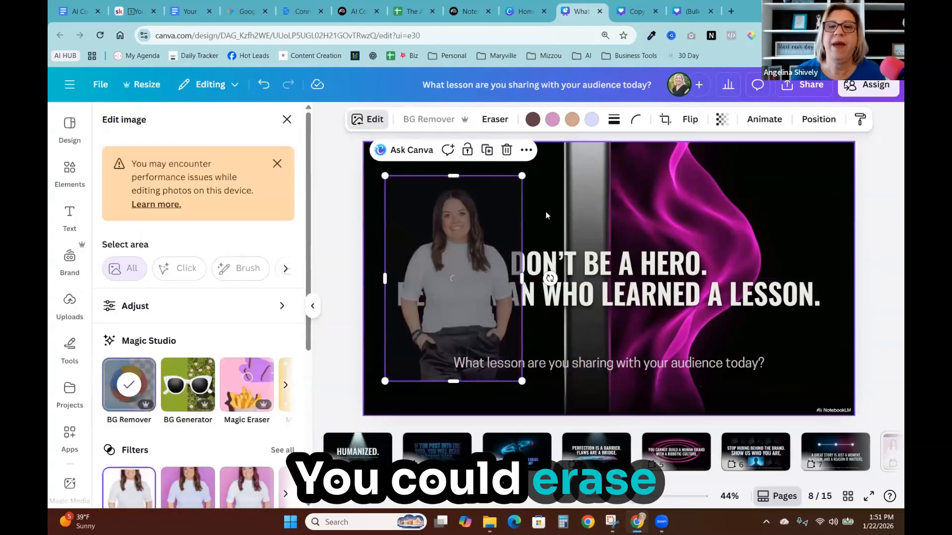
drag(522, 176, 551, 134)
drag(465, 255, 422, 289)
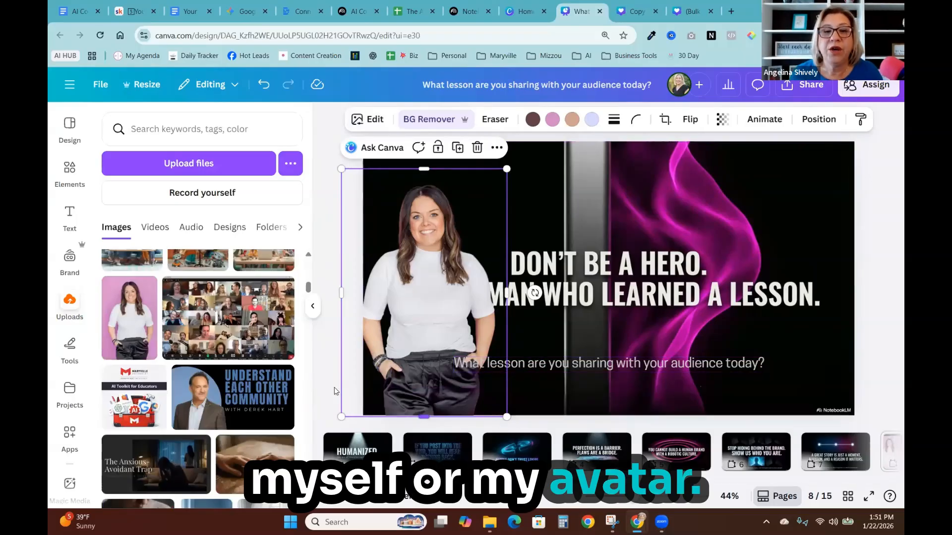
- Copy slide 5 into a new page resized to the Facebook Post format
click(676, 451)
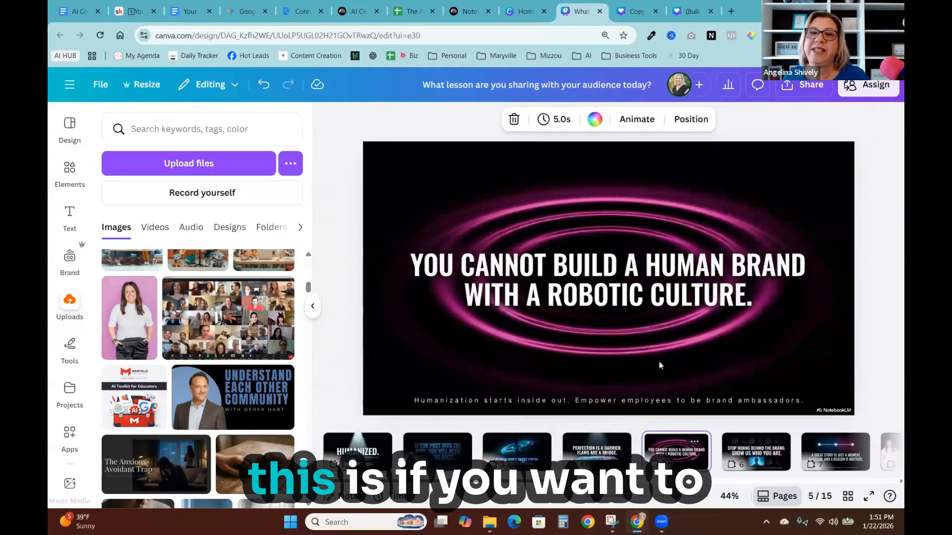
click(696, 442)
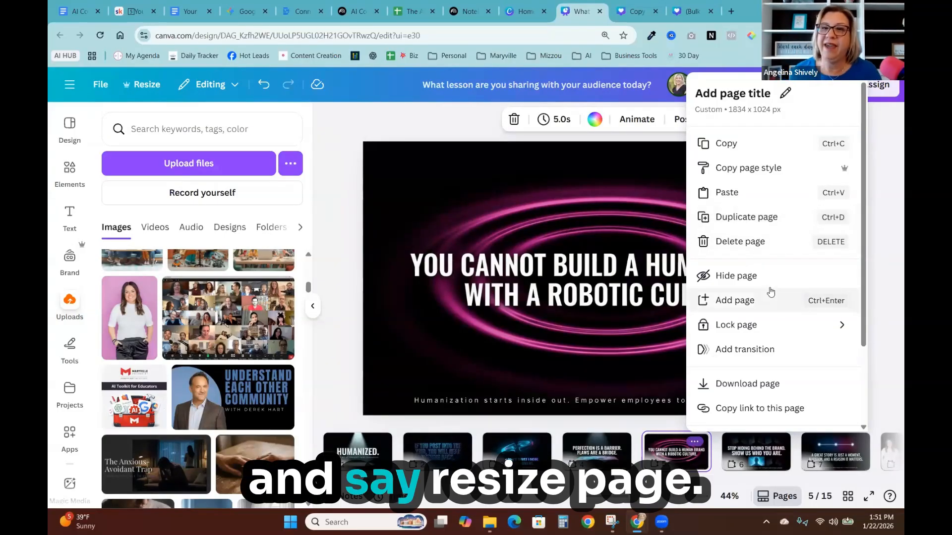
scroll(753, 376, down, 2)
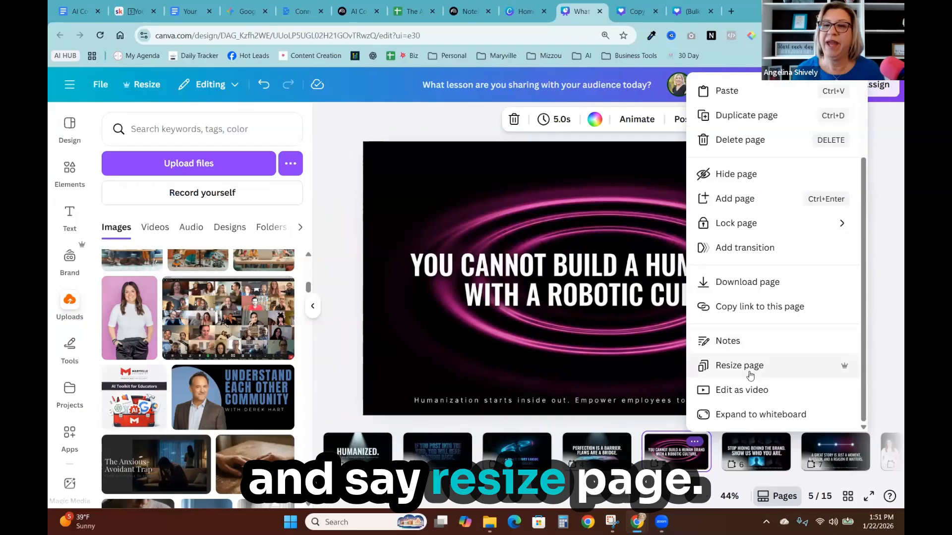
click(751, 374)
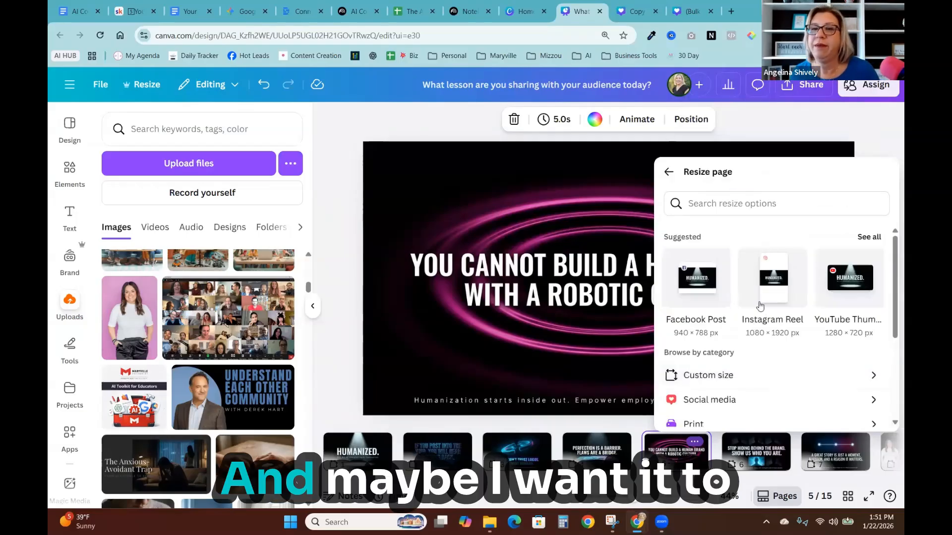
click(695, 283)
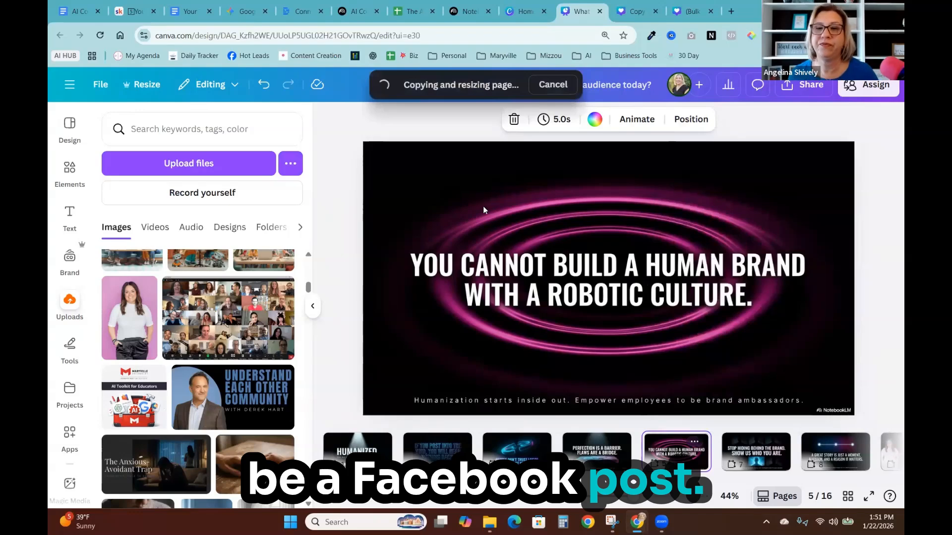
- Enlarge the quote image on the new Facebook page so it spans the full page width
click(650, 313)
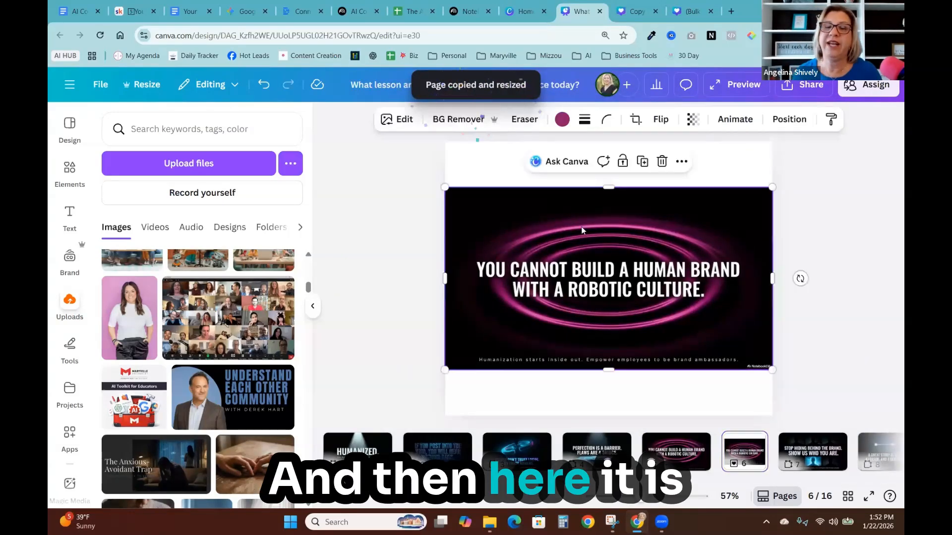
drag(439, 180, 389, 159)
drag(710, 268, 715, 268)
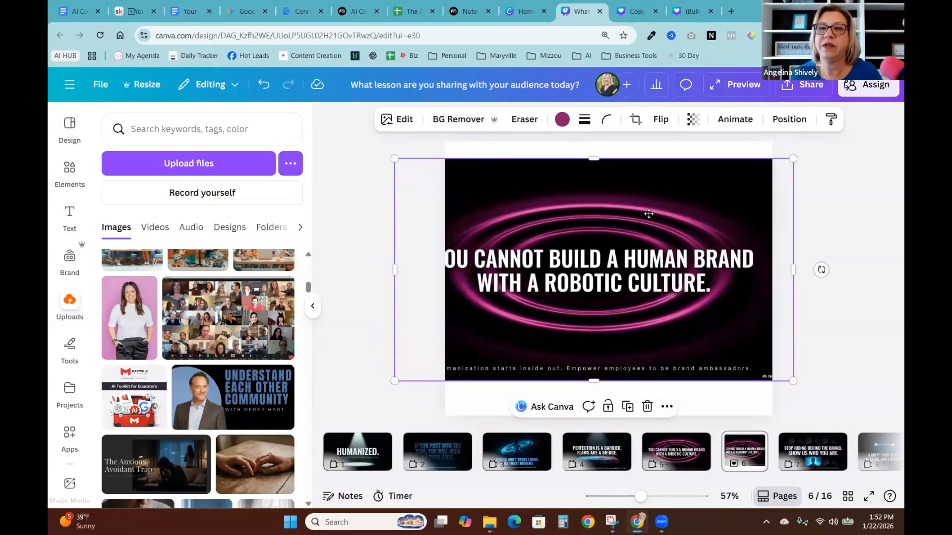
drag(649, 214, 647, 213)
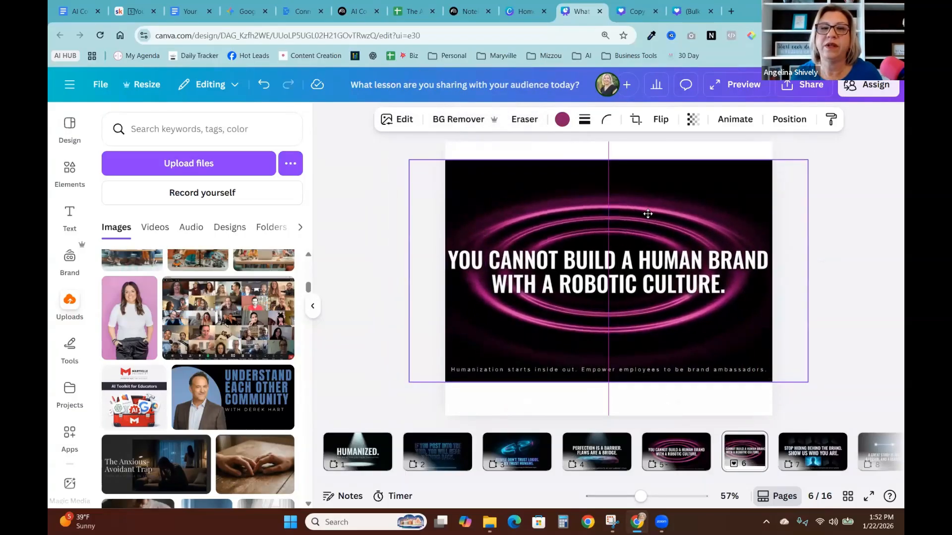
- Recolor the quote image's rings and the page background to the brand's cyan color
click(636, 156)
click(655, 119)
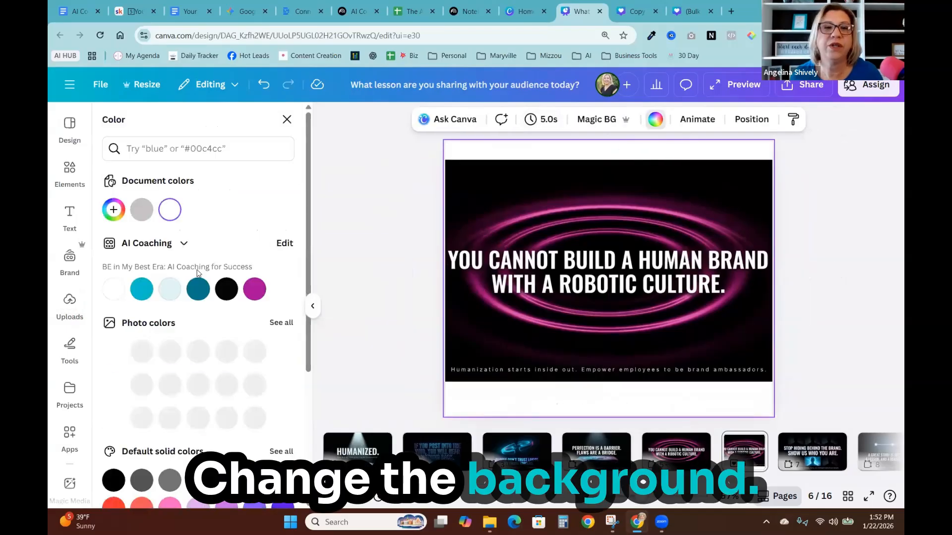
click(254, 289)
drag(586, 225, 587, 229)
click(142, 289)
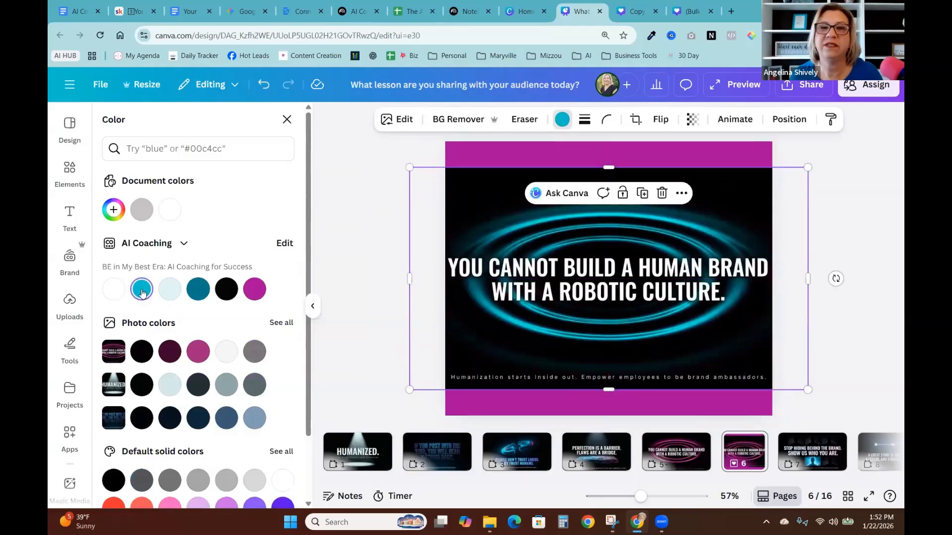
click(534, 159)
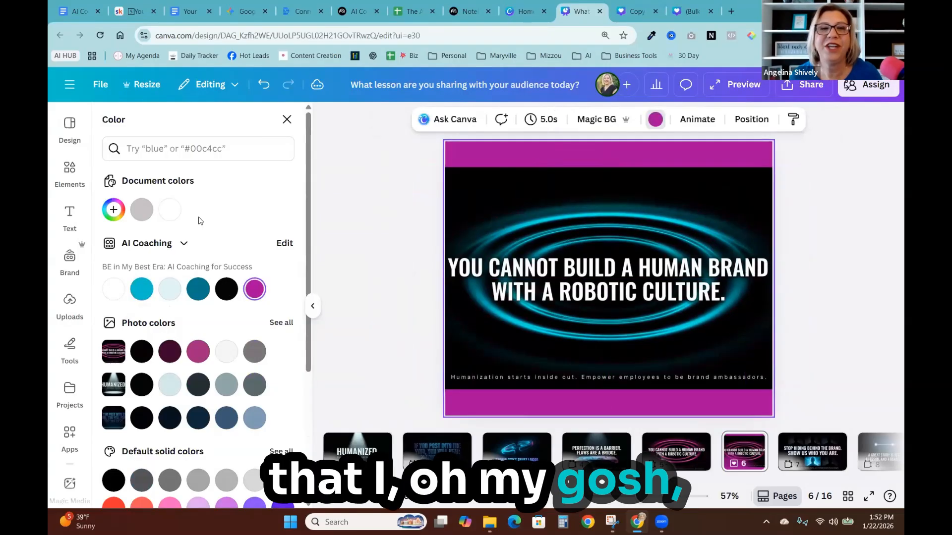
click(141, 290)
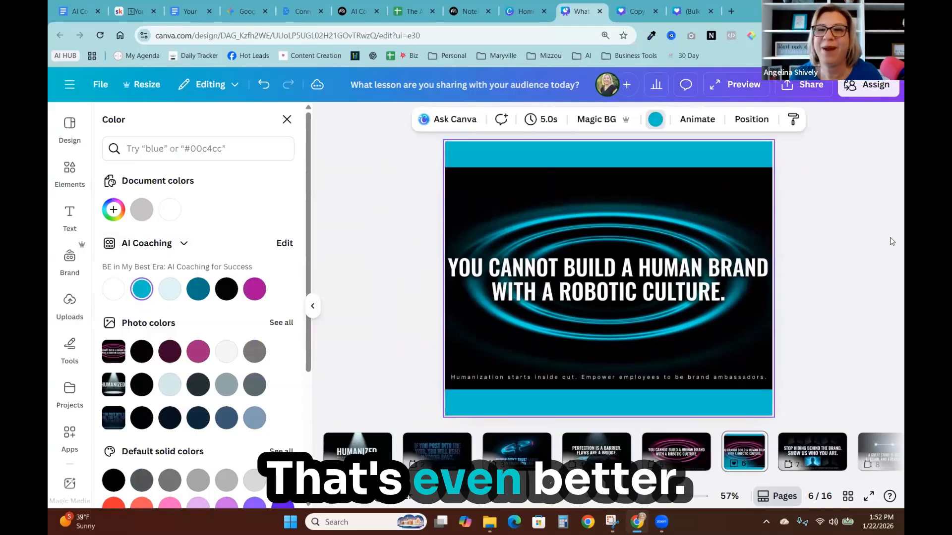
click(890, 238)
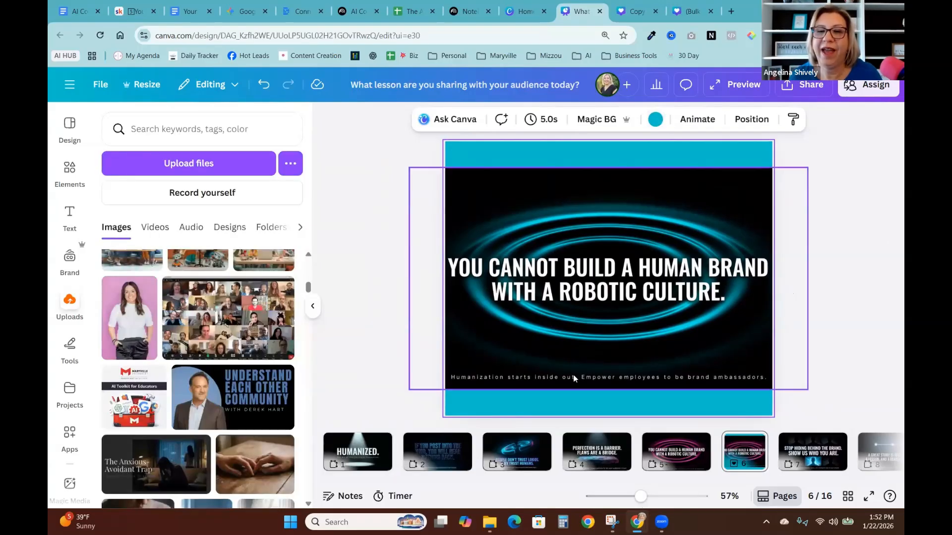
- Open Edit image for the quote graphic and use Magic Grab on its subtitle line
click(607, 382)
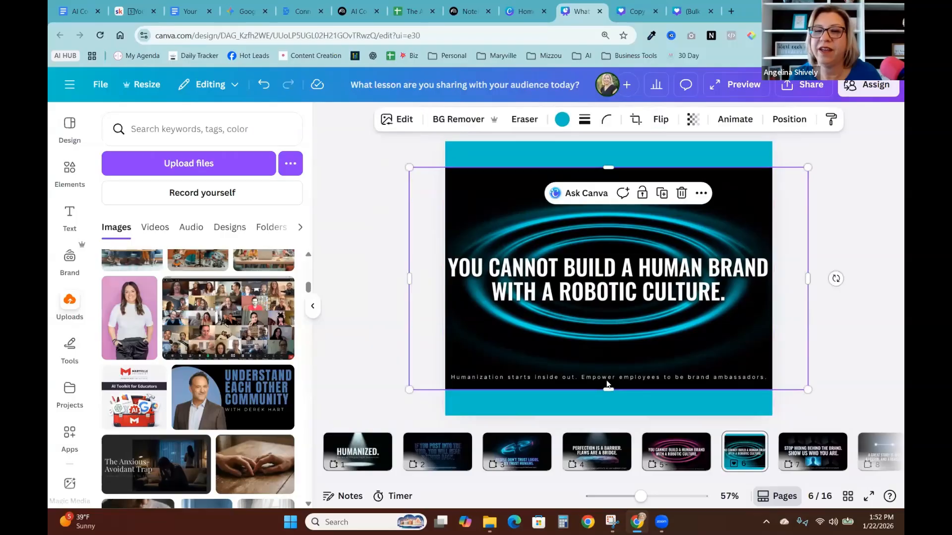
click(406, 121)
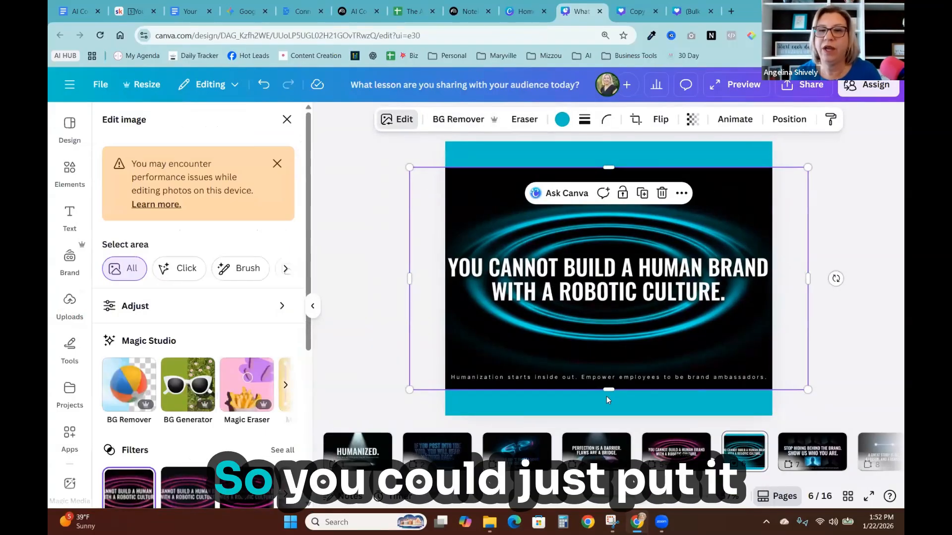
mouse_move(607, 389)
mouse_down()
mouse_move(607, 370)
mouse_move(608, 402)
mouse_up()
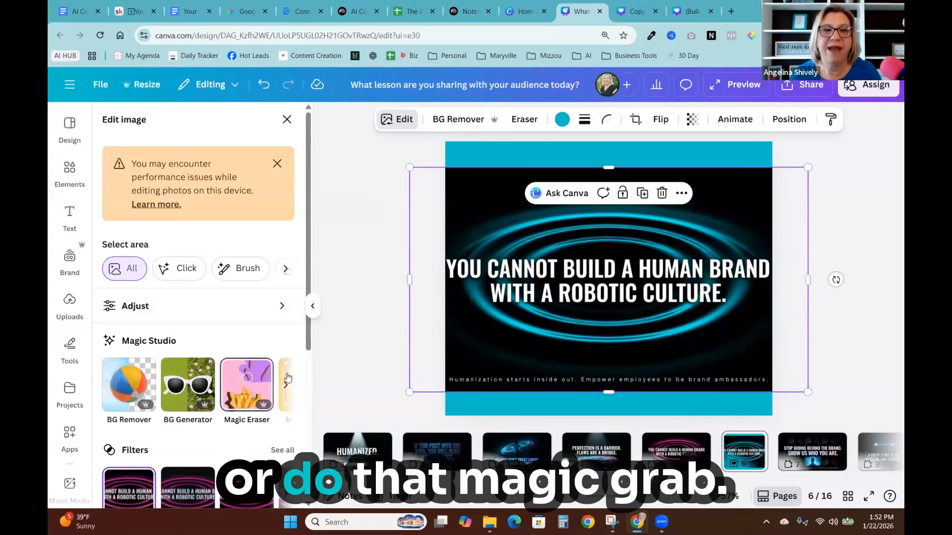
click(288, 378)
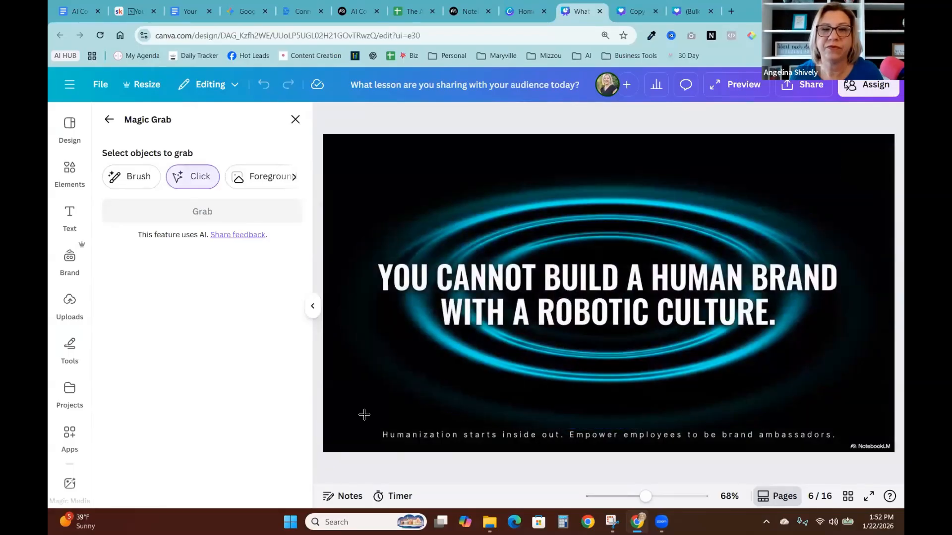
click(384, 436)
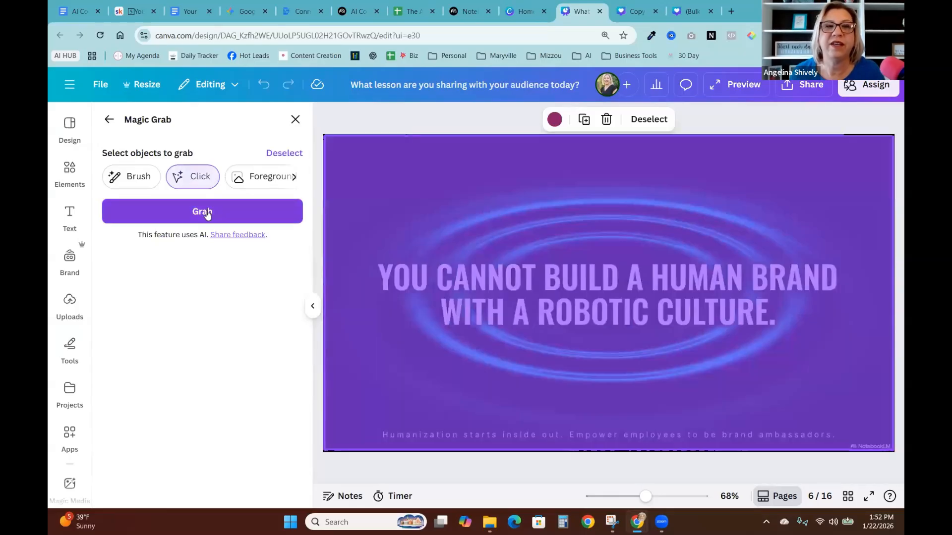
click(202, 212)
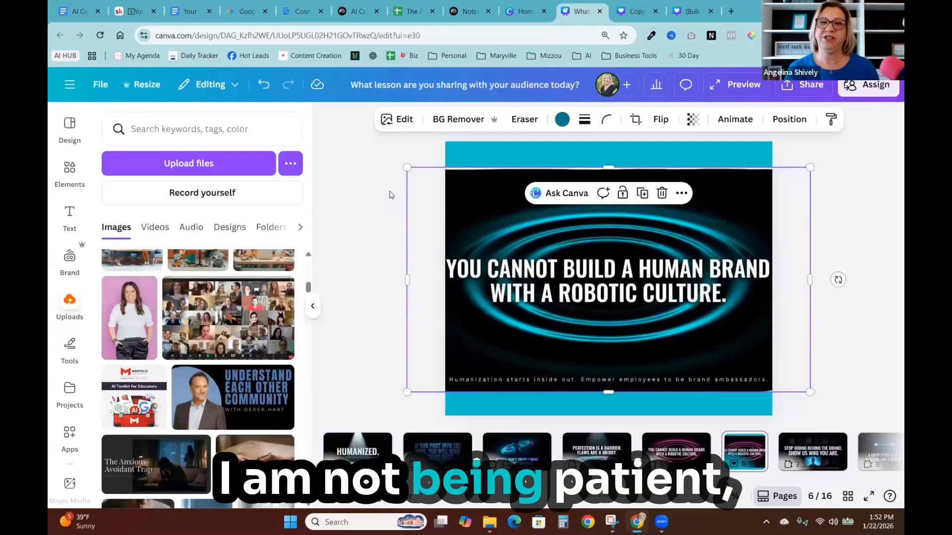
- Reposition and resize the quote image so it sits centered between the cyan bands
click(400, 205)
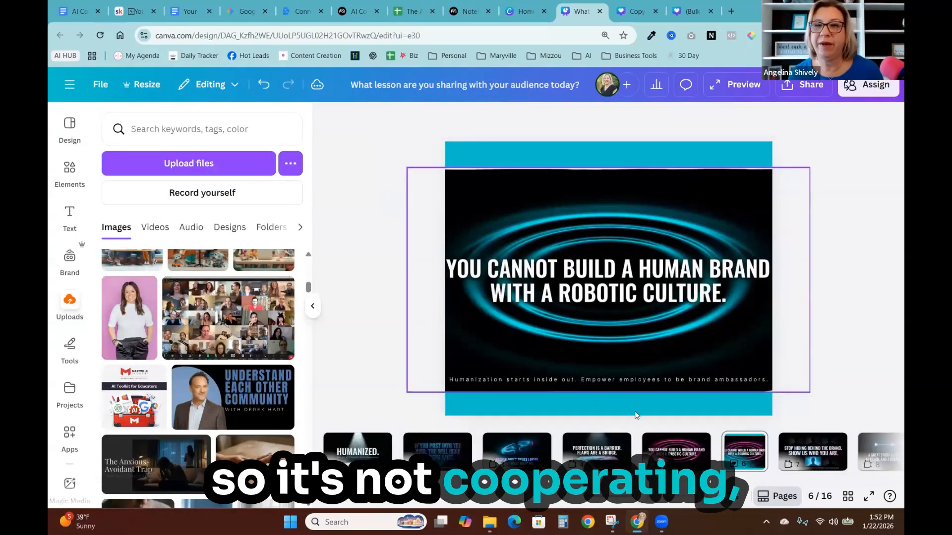
click(622, 389)
drag(611, 390, 612, 374)
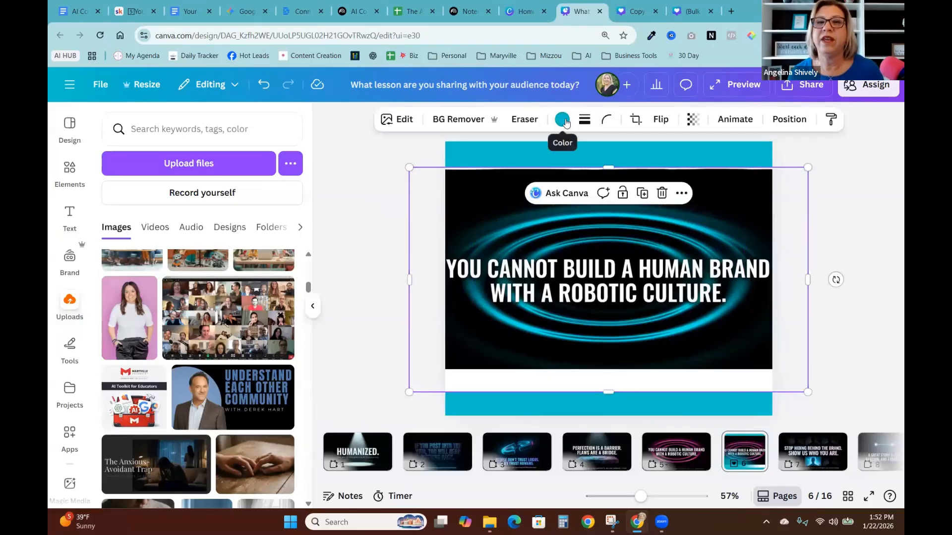
click(563, 120)
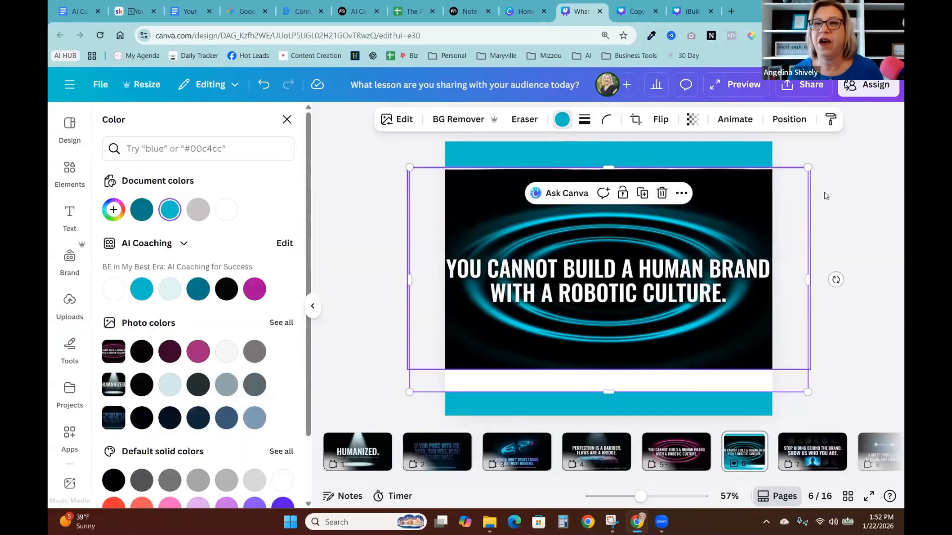
click(812, 135)
mouse_move(562, 207)
mouse_down()
mouse_move(561, 227)
mouse_move(560, 219)
mouse_up()
drag(405, 177, 409, 179)
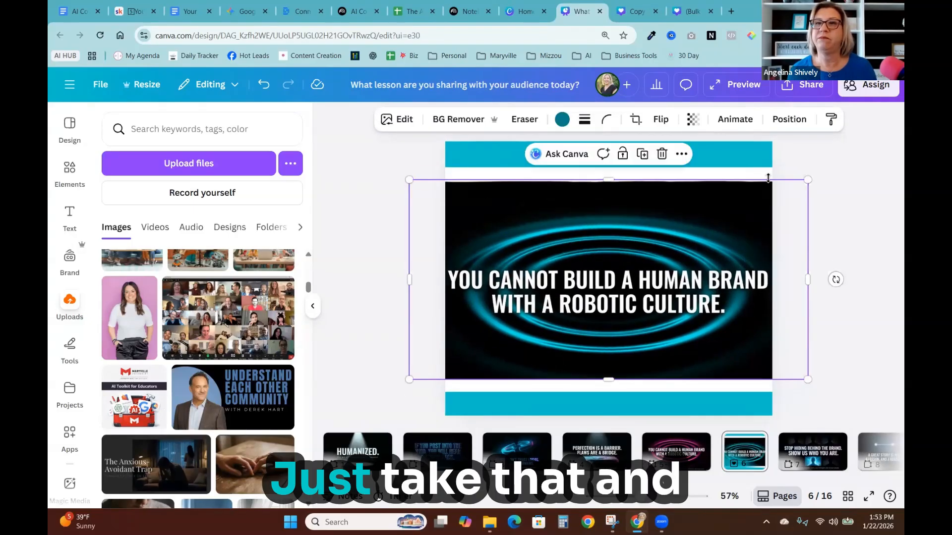
click(802, 165)
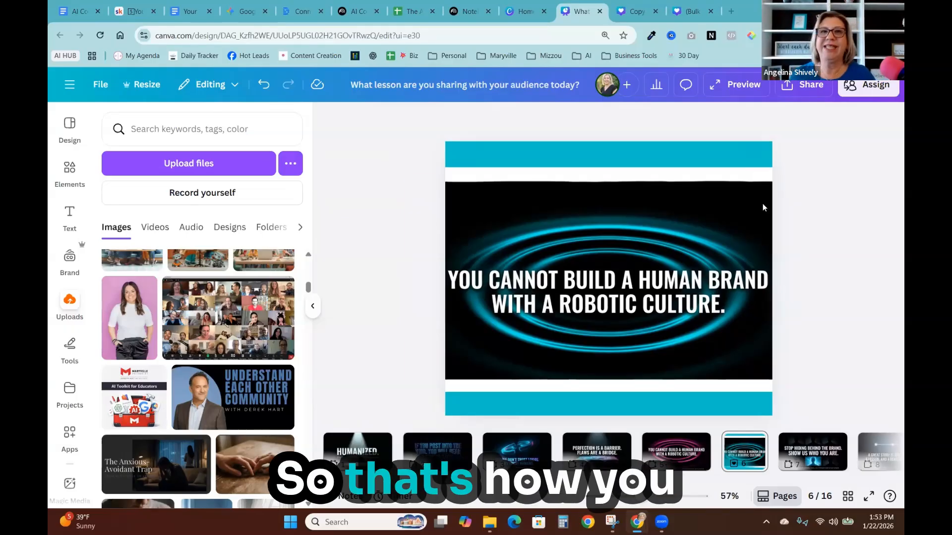
- Switch to NotebookLM and open the 'Live The Standard' slide deck in the expanded viewer
click(357, 12)
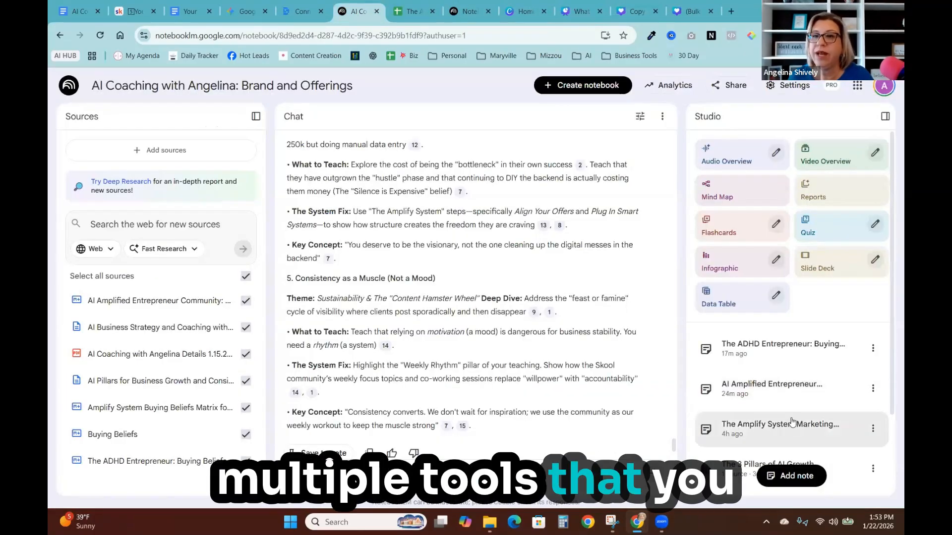
click(474, 12)
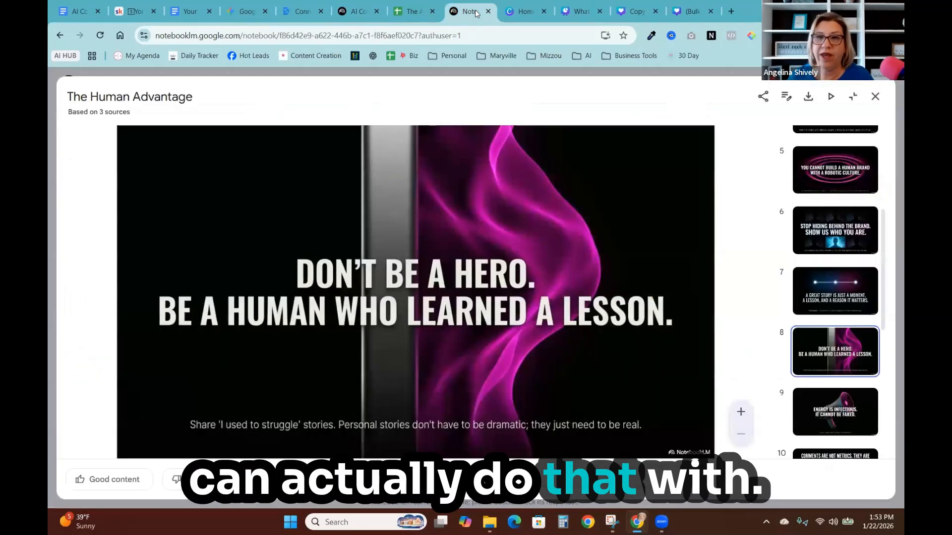
click(875, 97)
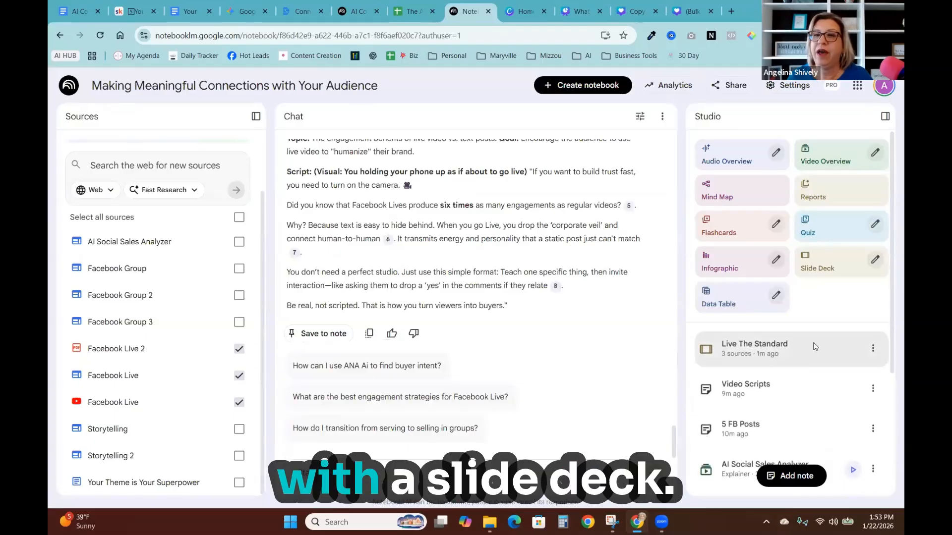
click(752, 348)
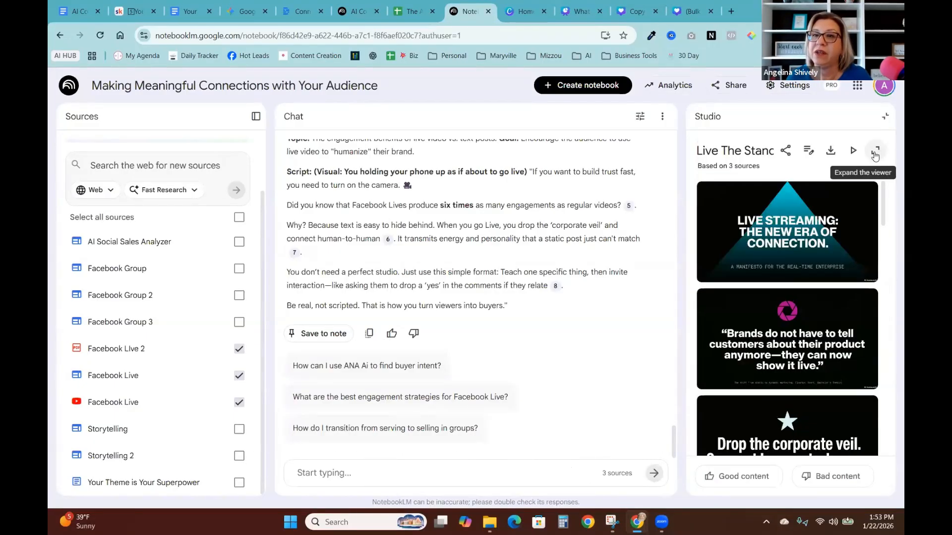
click(876, 150)
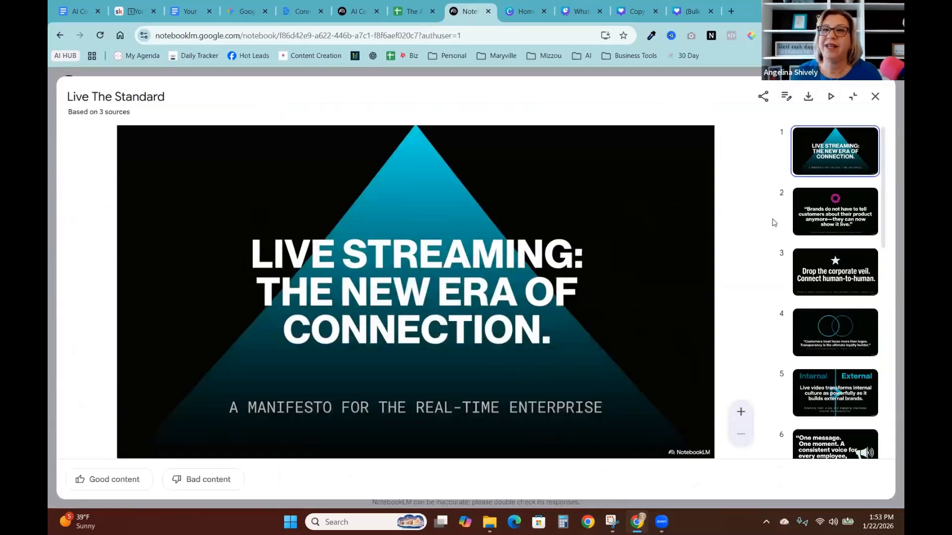
- Browse through the slides of the 'Live The Standard' deck
click(850, 218)
click(838, 293)
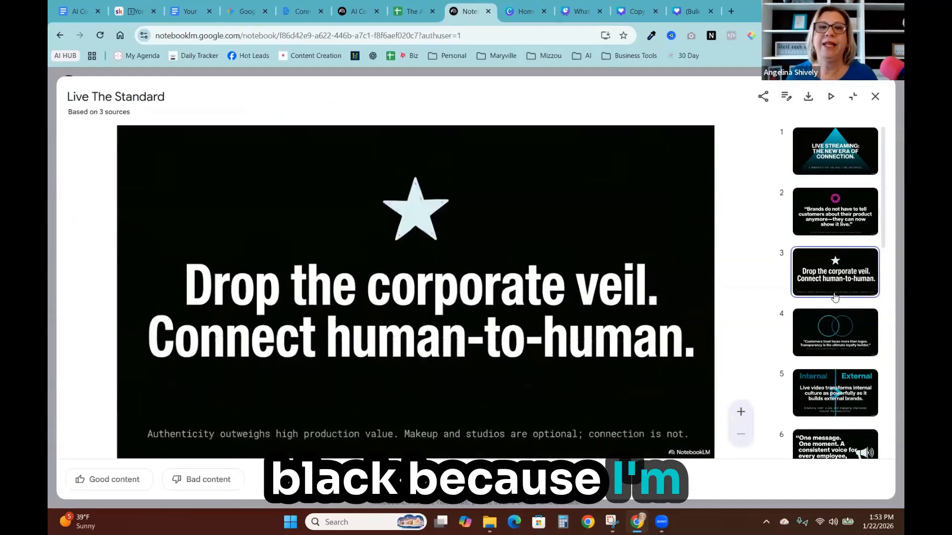
click(829, 330)
scroll(828, 317, down, 2)
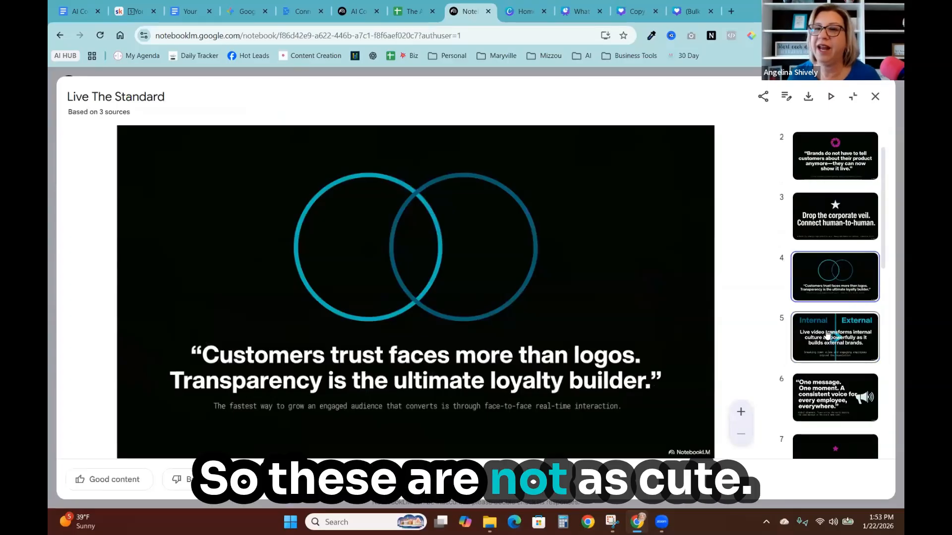
click(827, 313)
click(835, 355)
scroll(836, 355, down, 1)
scroll(835, 355, down, 2)
click(835, 355)
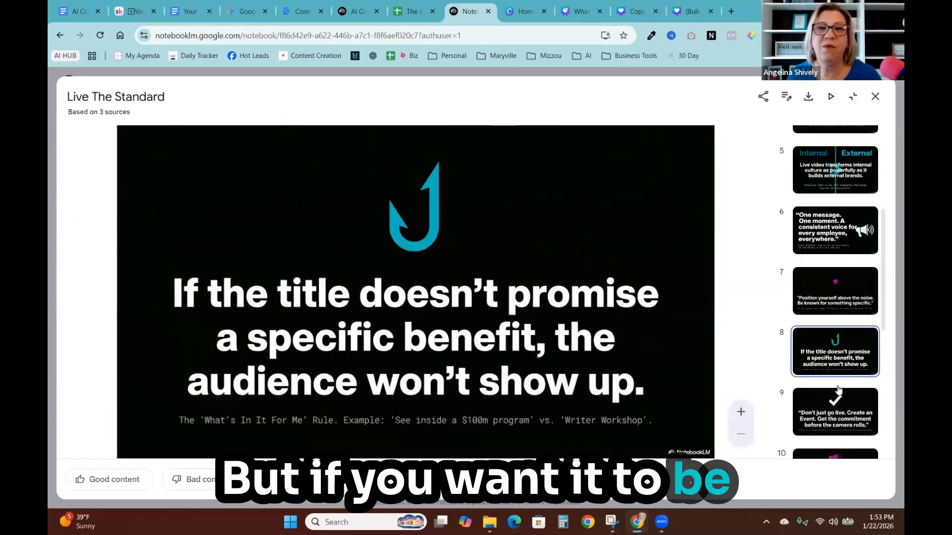
click(831, 427)
scroll(830, 421, down, 2)
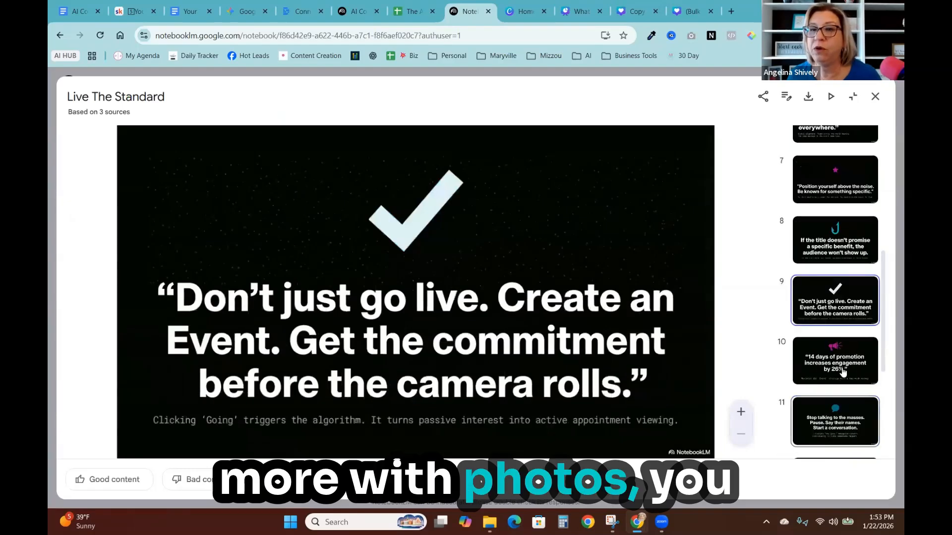
click(826, 377)
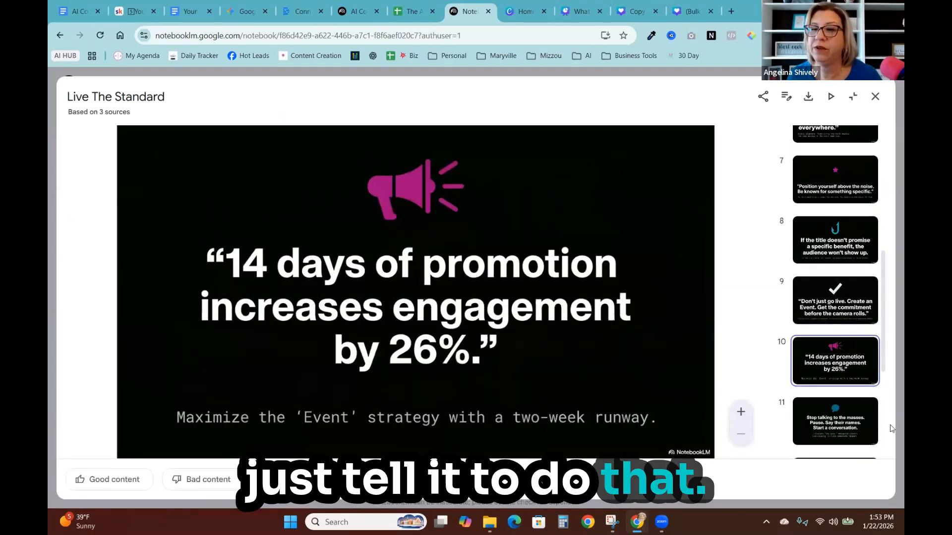
click(848, 421)
scroll(849, 418, down, 4)
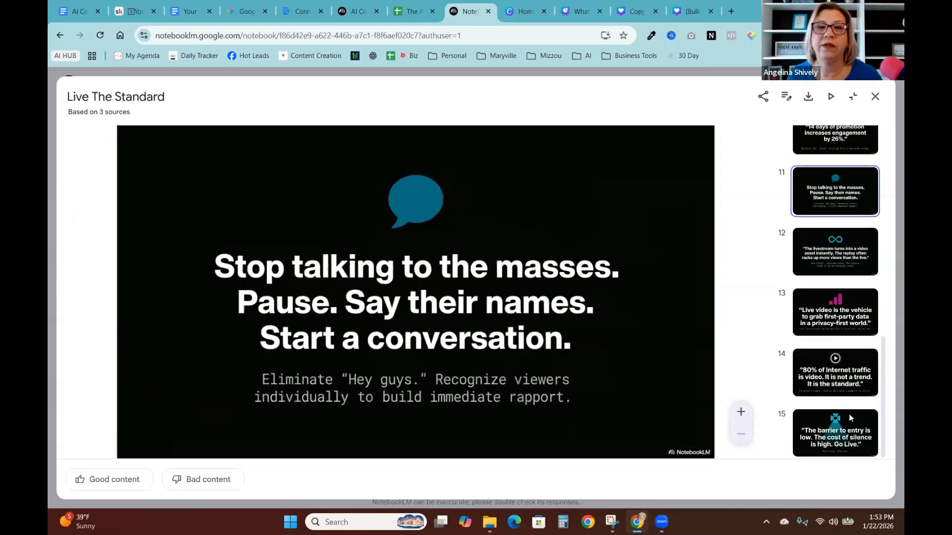
- View the final slide of the 'Live The Standard' deck, close the viewer and scroll through the Studio outputs
click(846, 429)
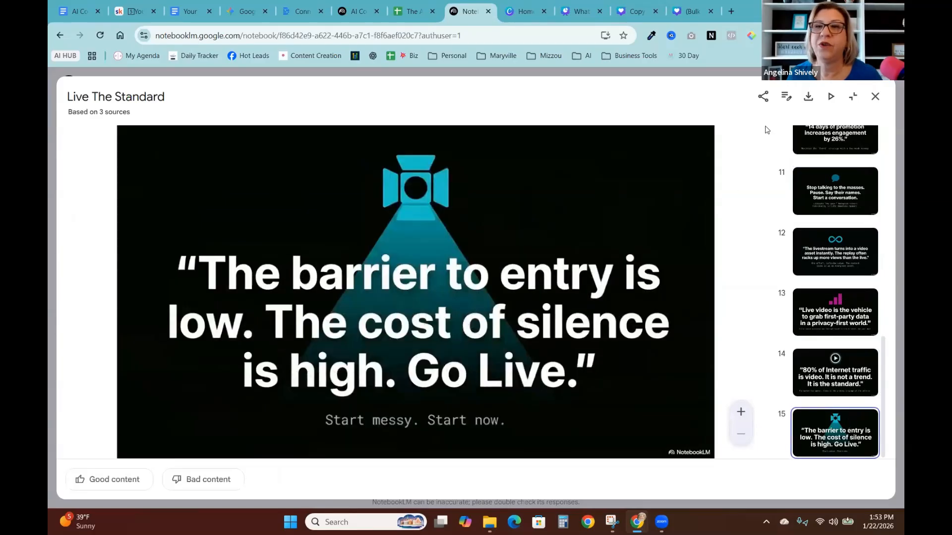
click(875, 96)
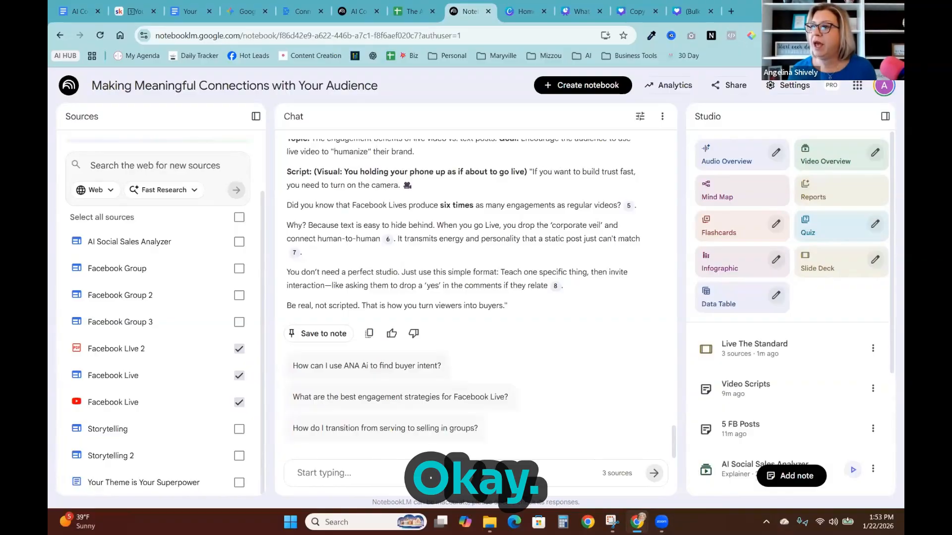
scroll(764, 377, down, 4)
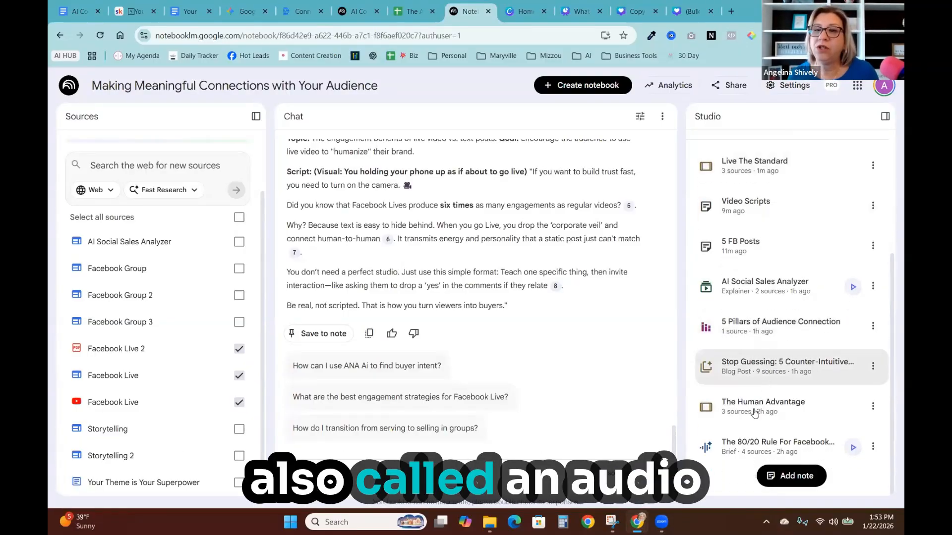
scroll(739, 223, up, 4)
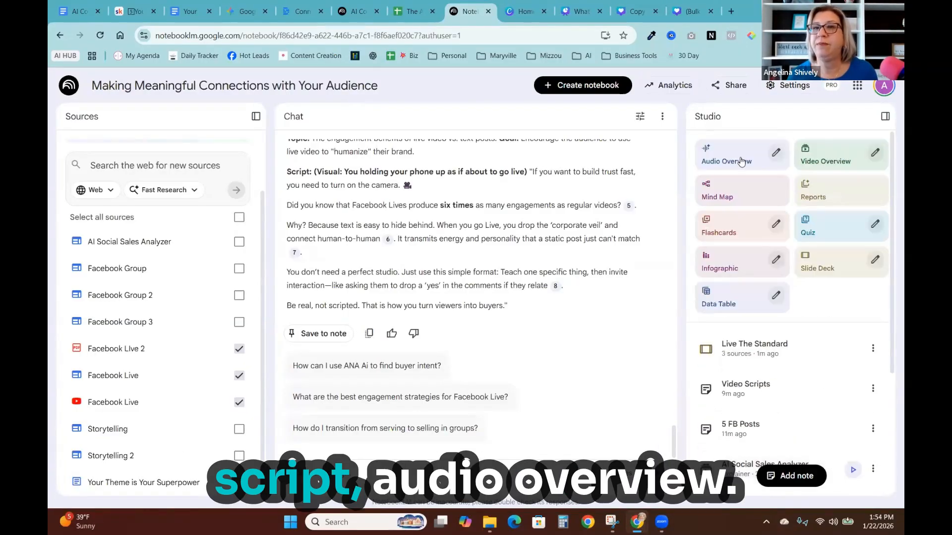
- Play the 'The 80/20 Rule For Facebook...' audio brief, skip through it and close the player
click(772, 154)
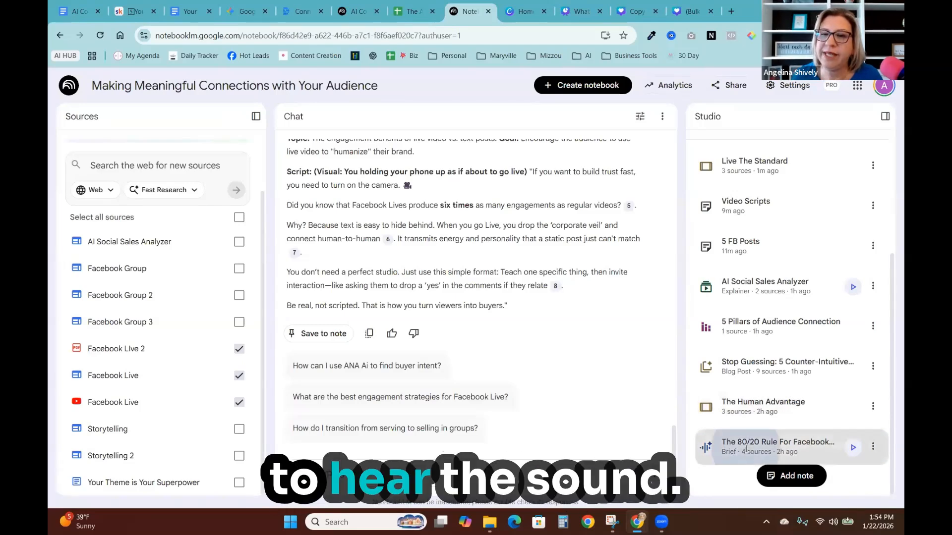
click(746, 449)
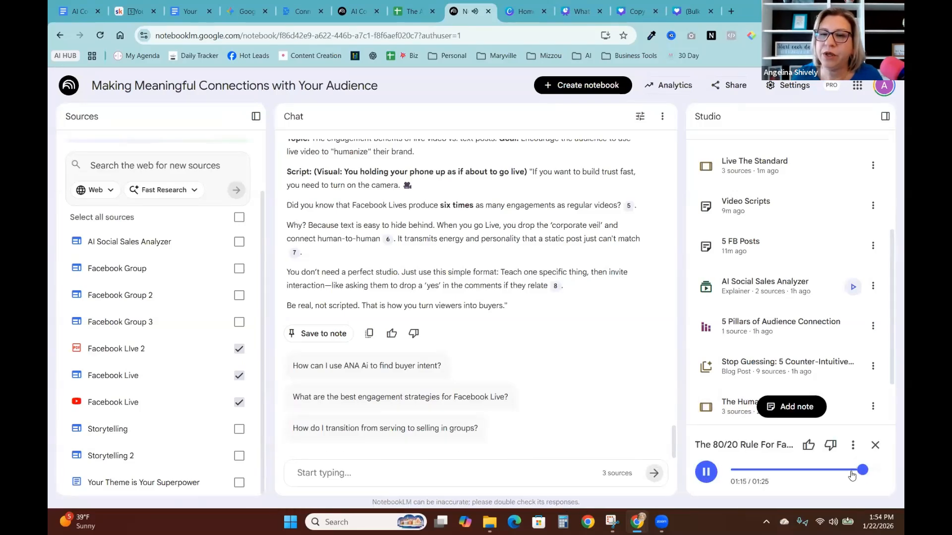
drag(775, 477, 765, 476)
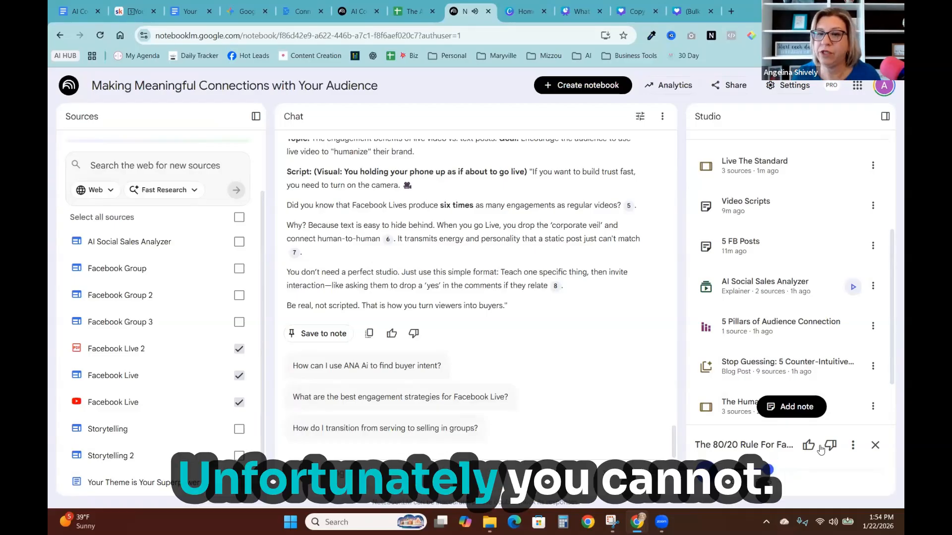
click(875, 446)
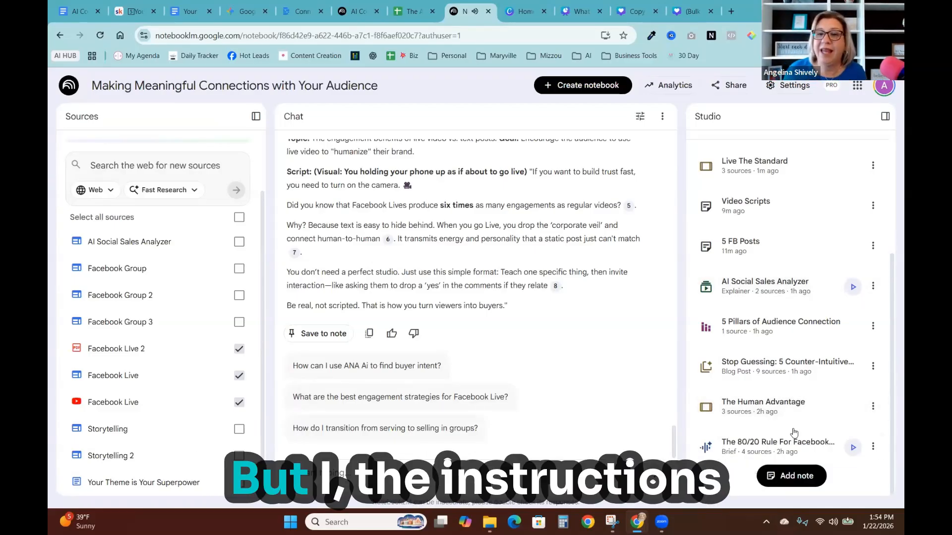
- View the custom prompt used for the 80/20 Rule audio brief
click(871, 444)
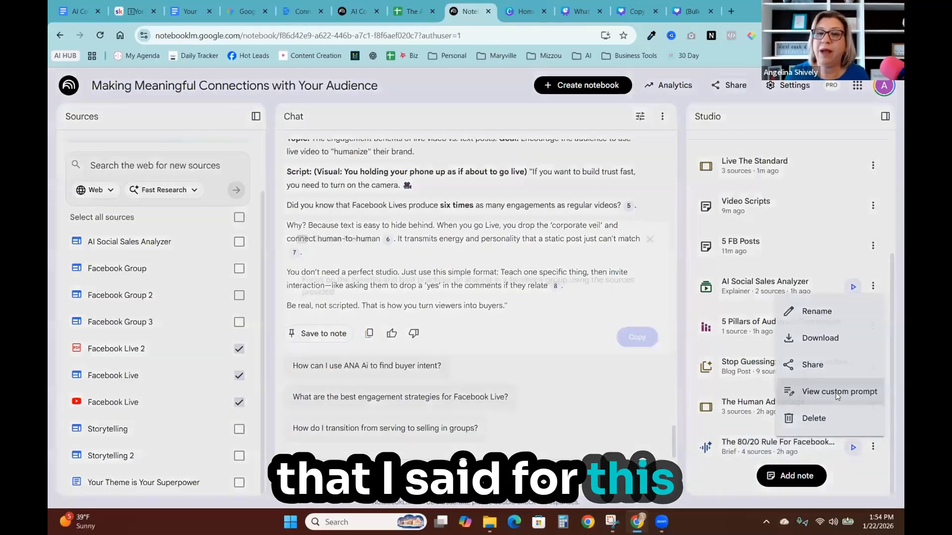
click(841, 393)
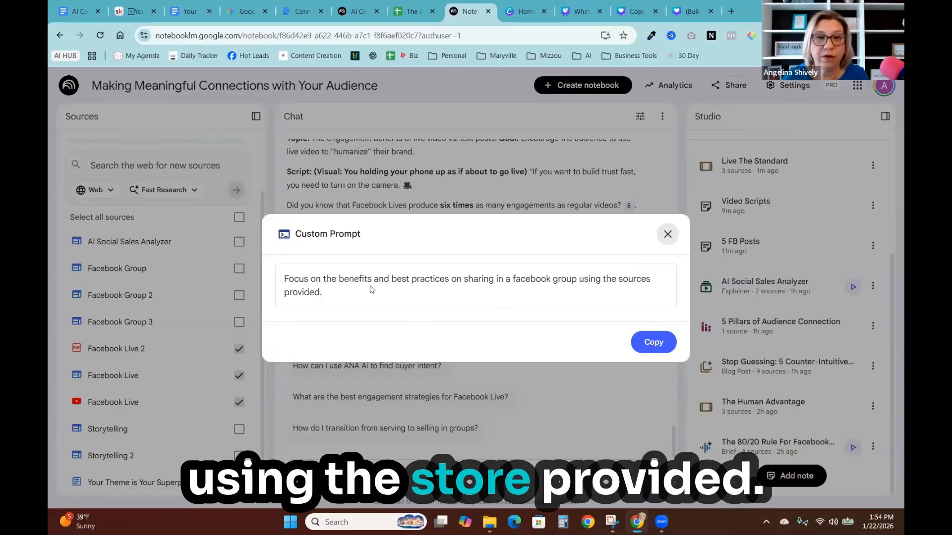
click(668, 235)
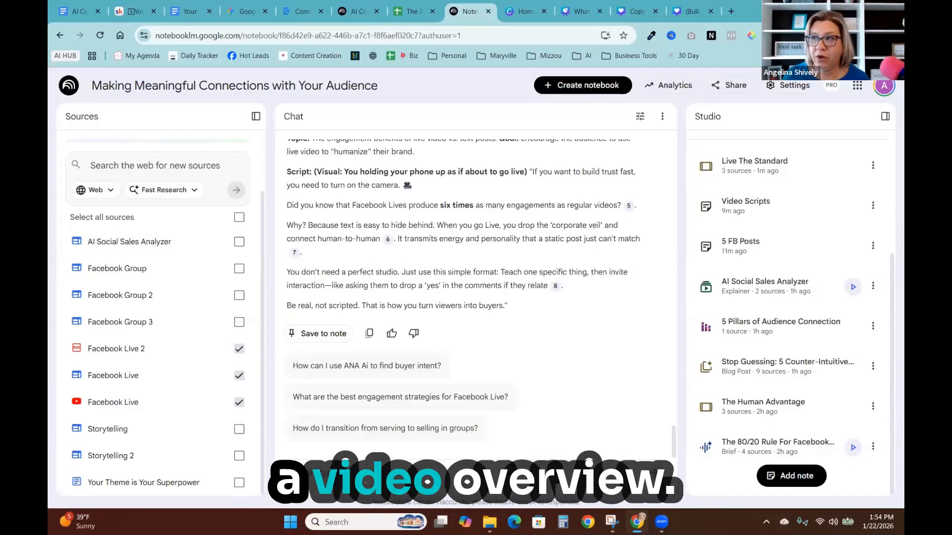
- Reopen the 'Live The Standard' slide deck briefly and close it again
scroll(747, 186, up, 4)
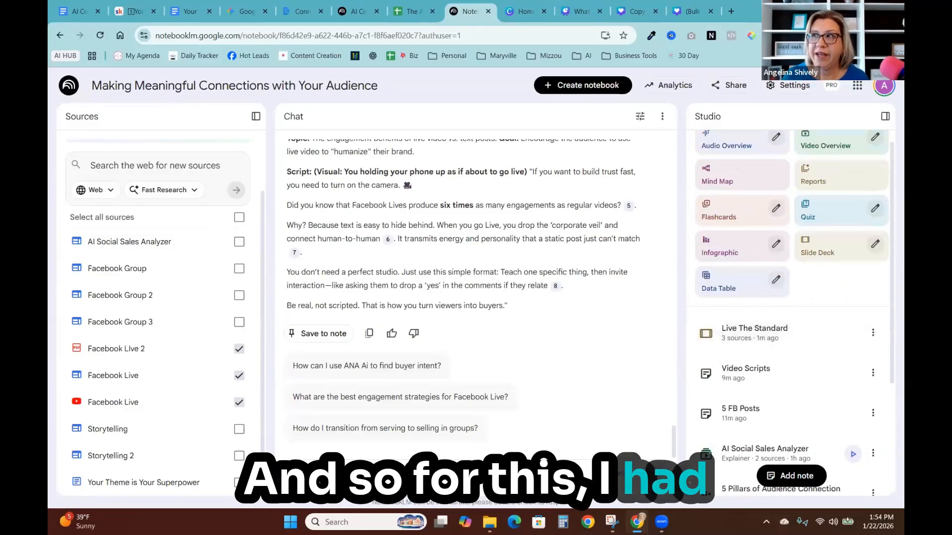
click(754, 332)
click(875, 150)
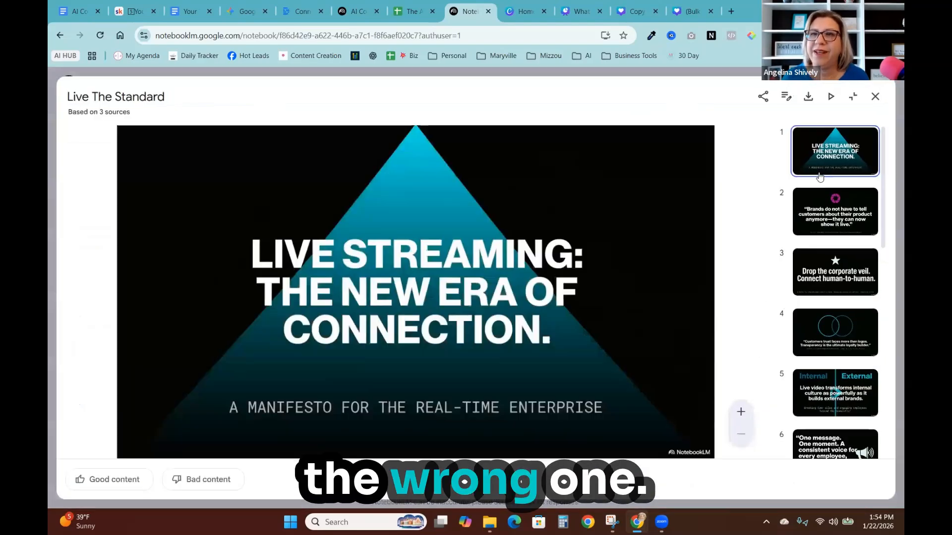
click(875, 97)
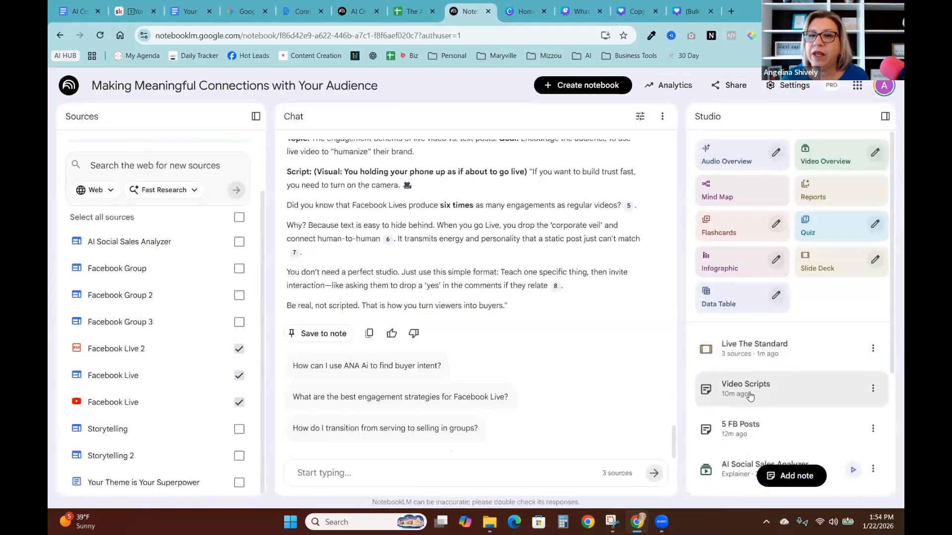
- Play the 'AI Social Sales Analyzer' video overview, skip ahead, watch it fullscreen and return to Studio
scroll(739, 417, down, 1)
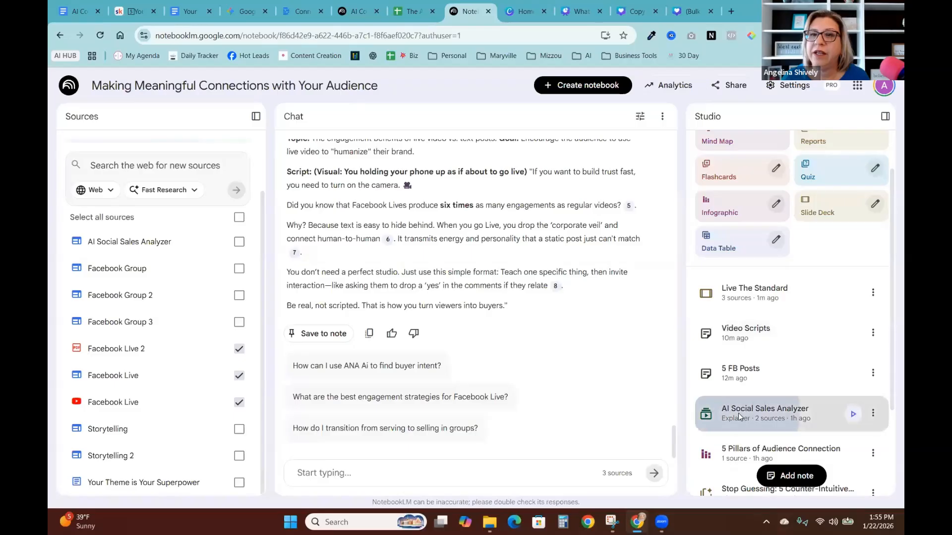
click(739, 415)
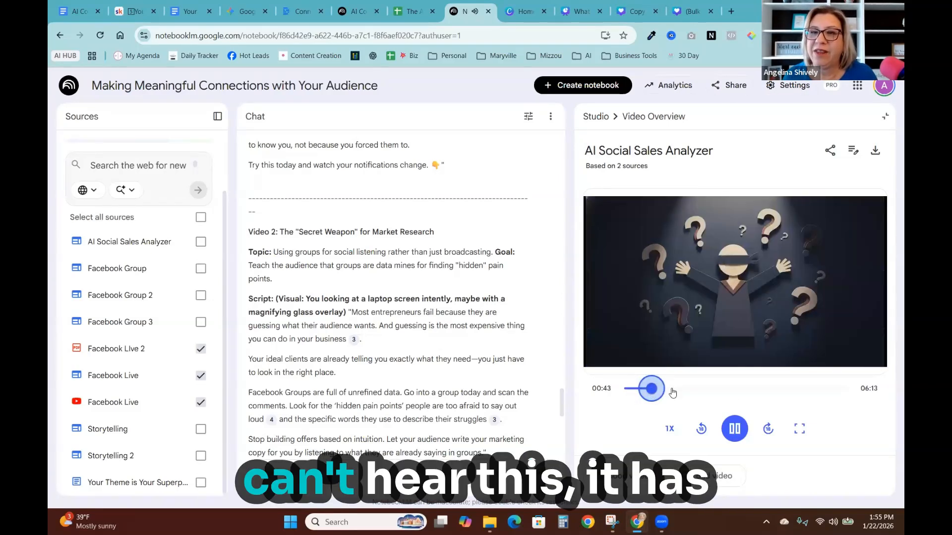
drag(672, 393, 697, 393)
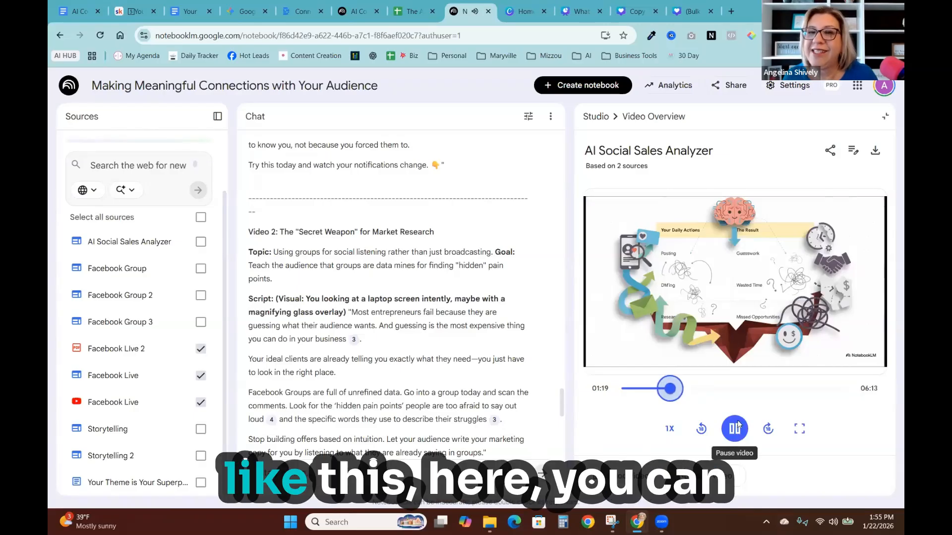
click(797, 435)
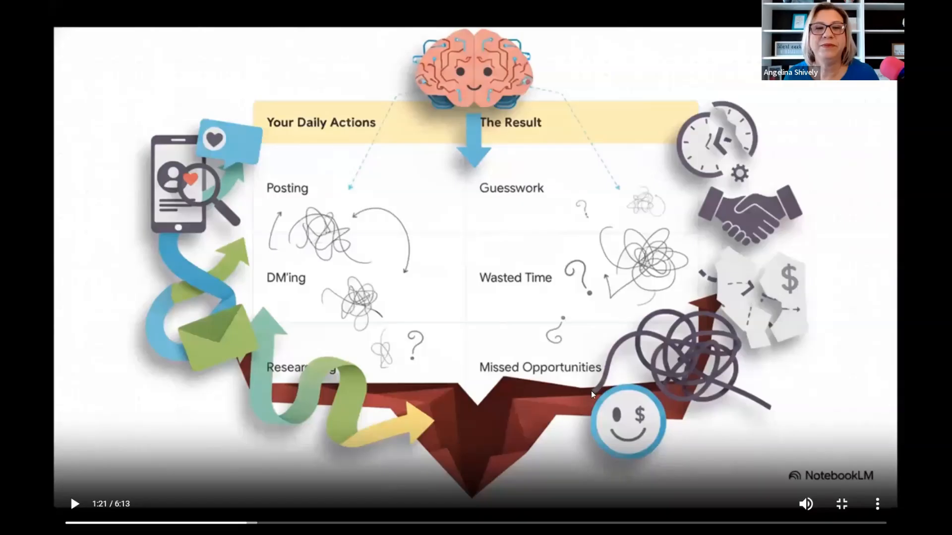
click(845, 507)
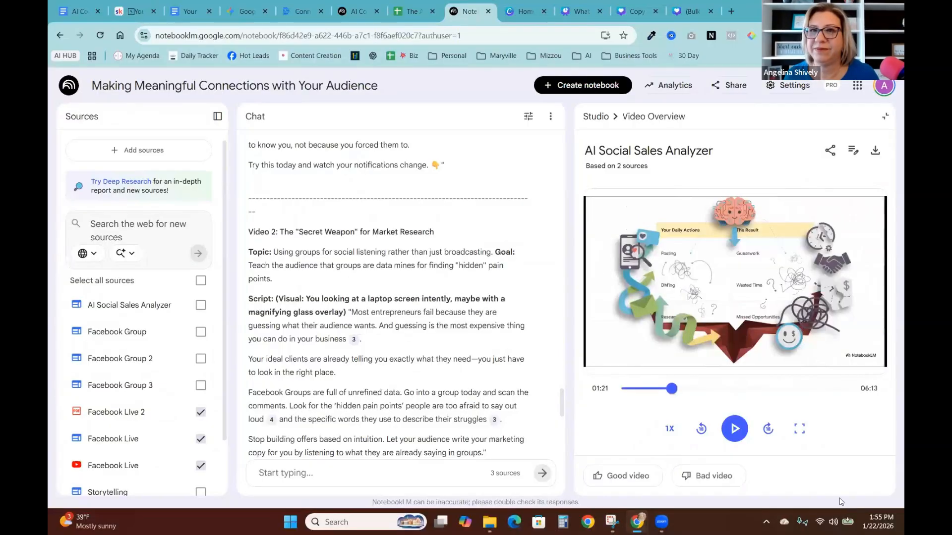
click(595, 117)
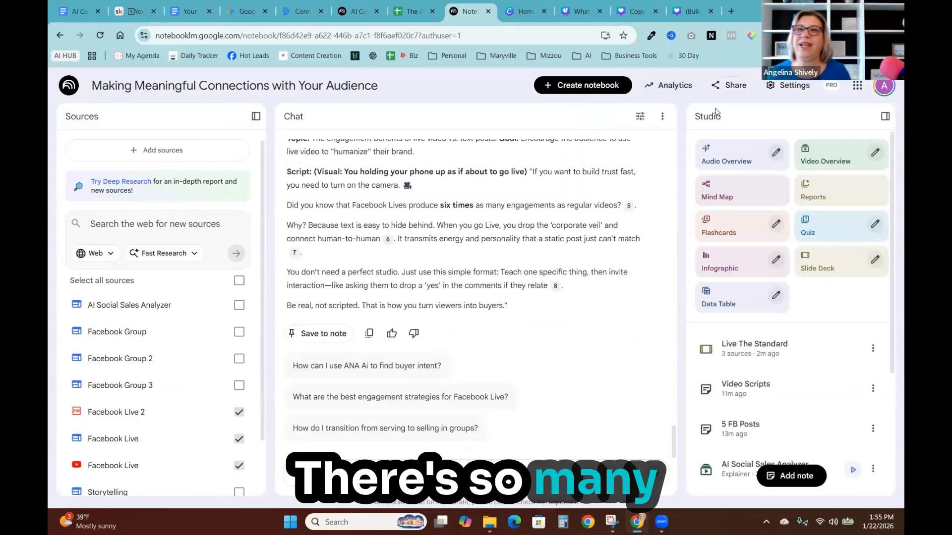
- Open the Video Overview customisation options, browse the formats, visual styles and focus prompt, and close without generating
click(875, 154)
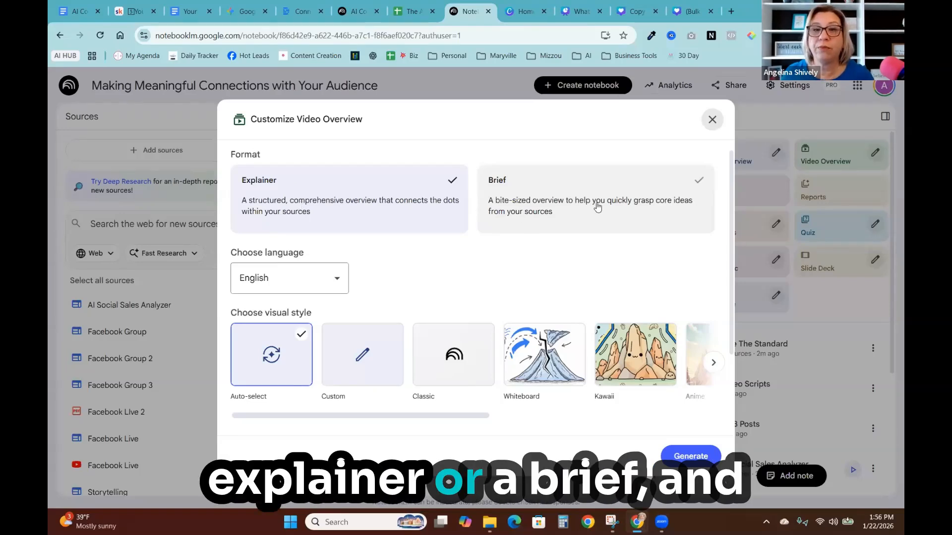
drag(408, 416, 681, 422)
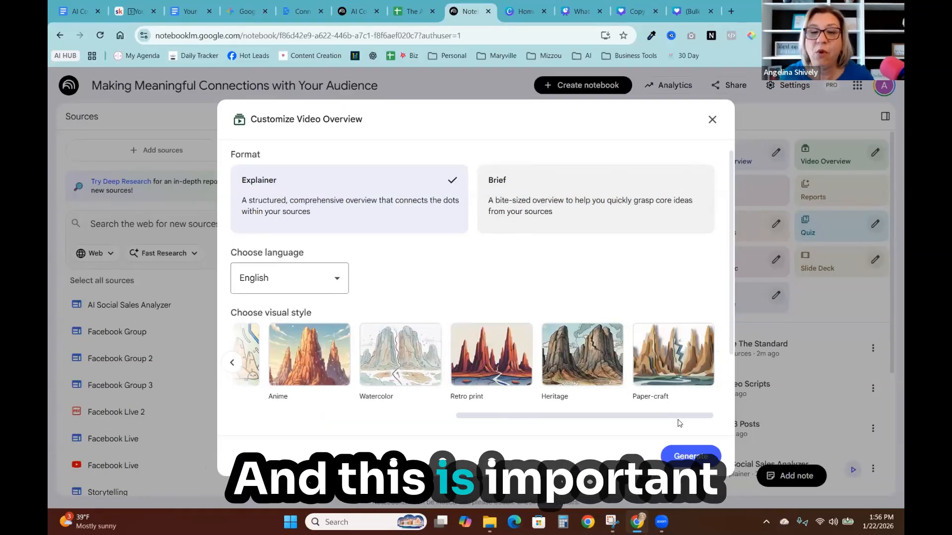
drag(662, 423, 377, 440)
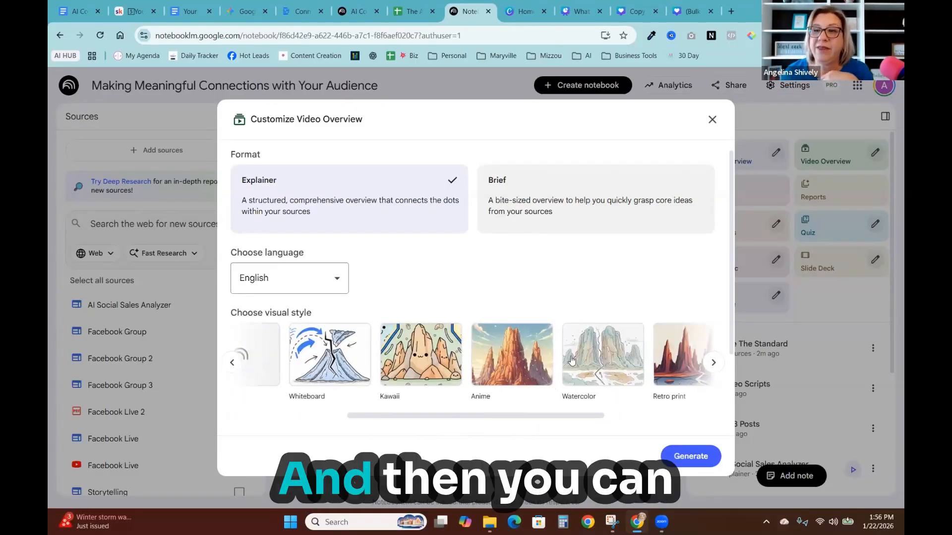
scroll(550, 377, down, 2)
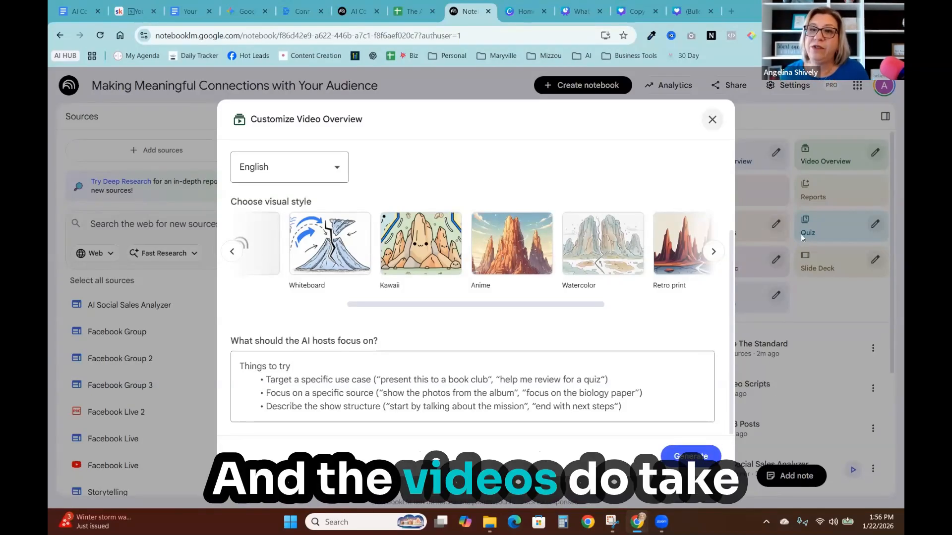
click(711, 115)
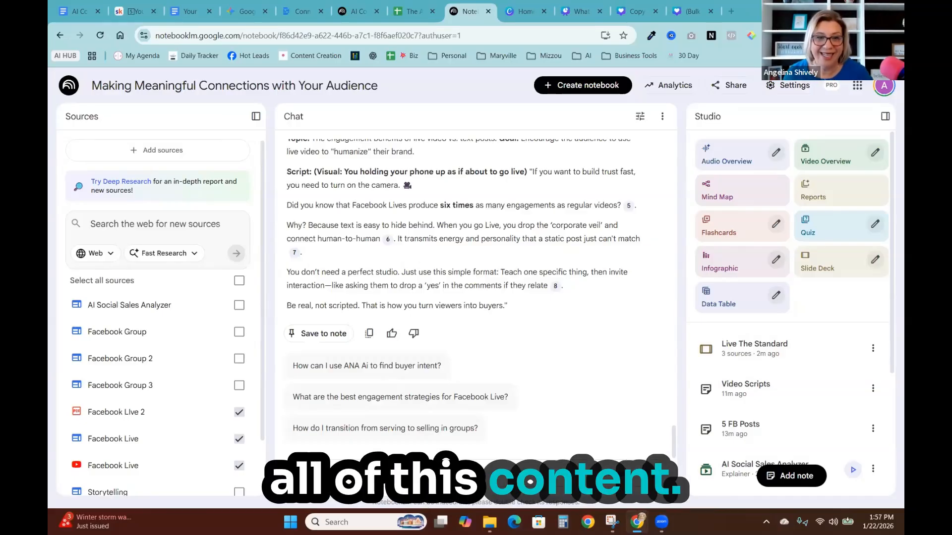
- Ask the chat to create an email inviting people to a LIVE session on making meaningful connections with your audience
click(328, 449)
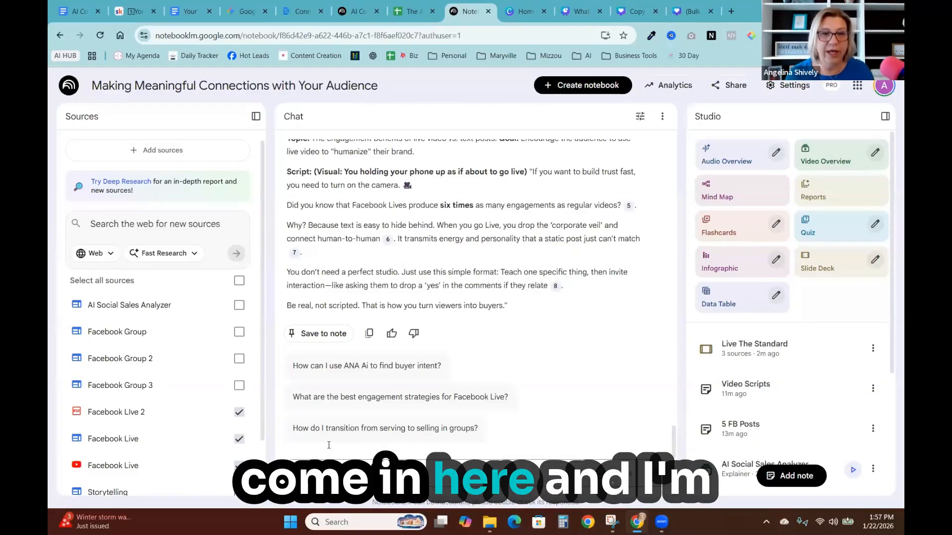
key(ctrl+v)
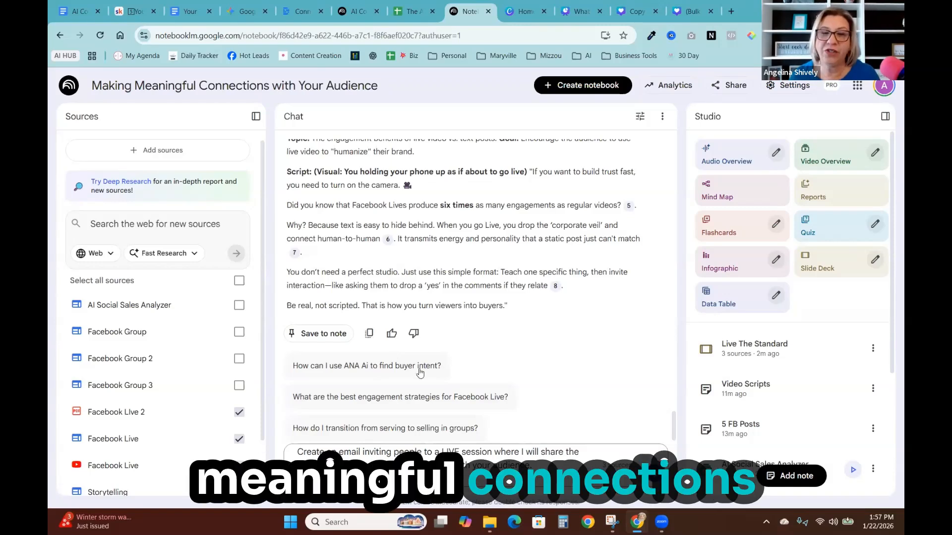
key(Return)
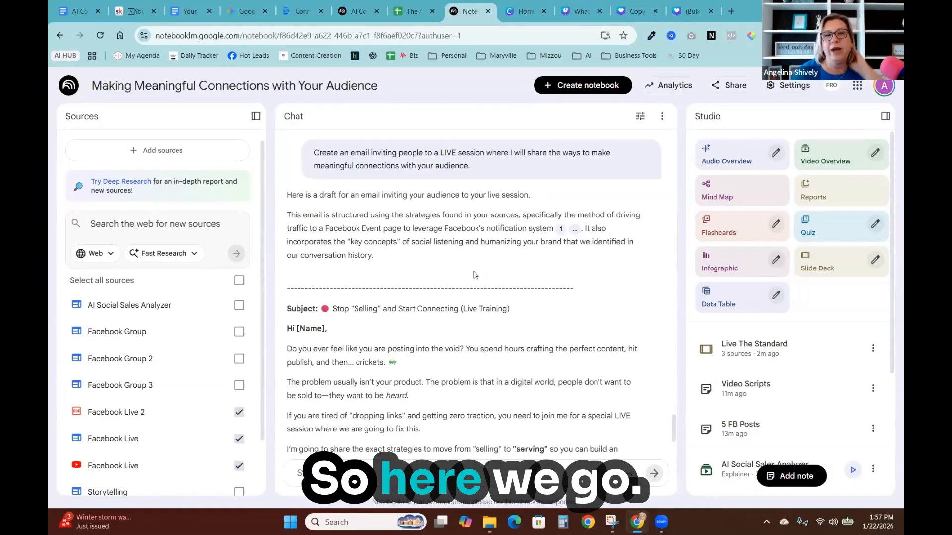
- Scroll through the generated invitation email and save the response to a note
scroll(475, 275, down, 3)
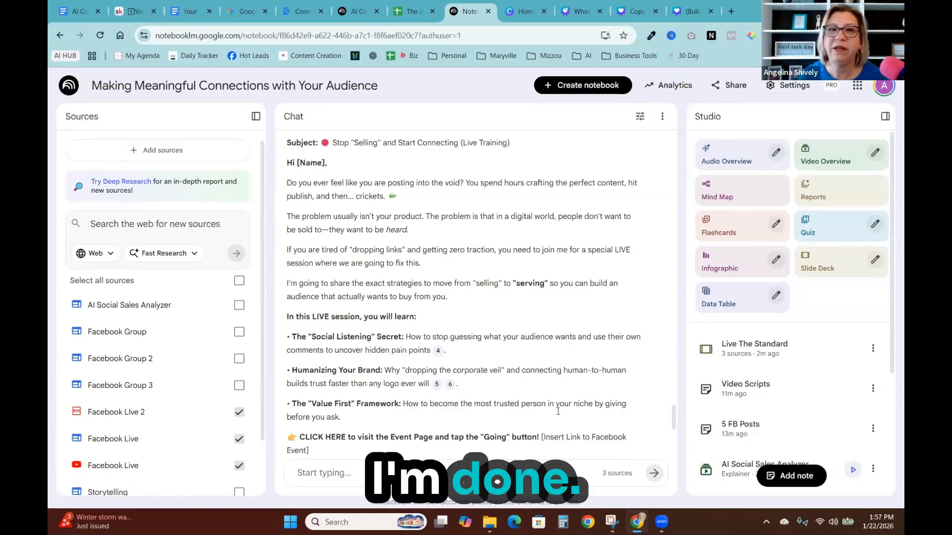
scroll(360, 412, down, 5)
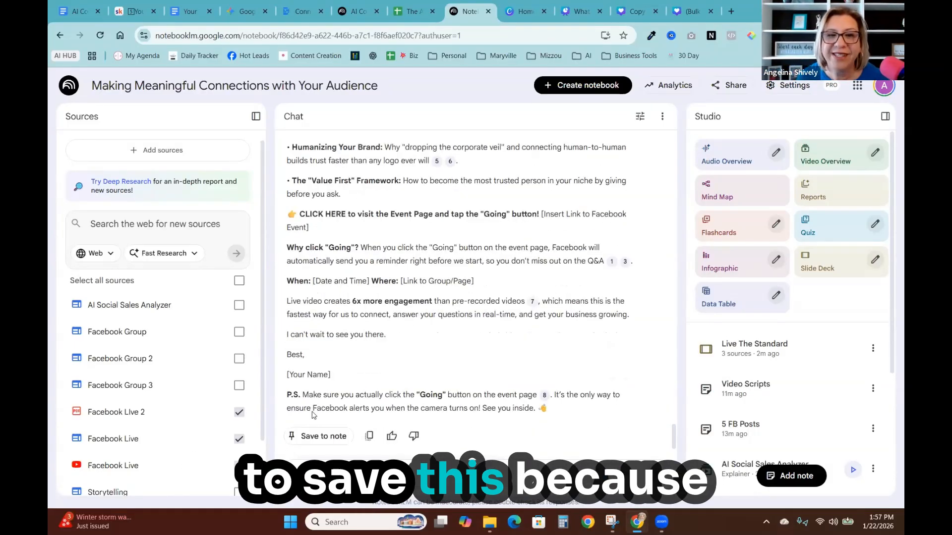
click(322, 438)
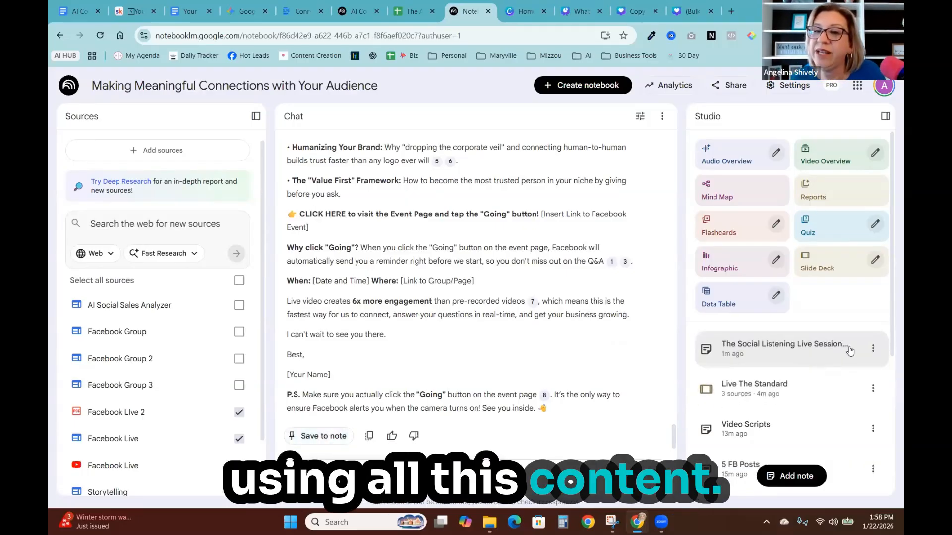
- Open the saved invitation email note and rename it Email
click(872, 349)
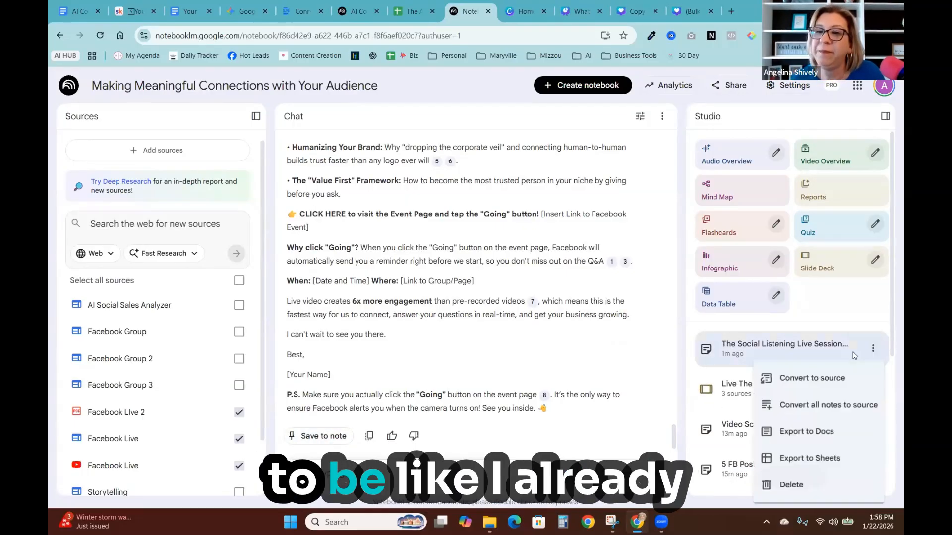
click(796, 359)
click(795, 359)
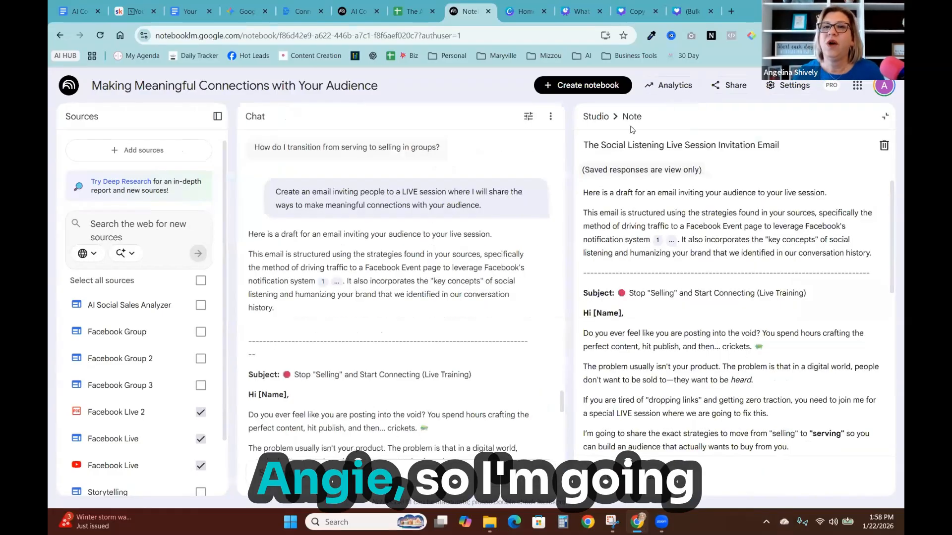
click(651, 144)
drag(581, 145, 575, 145)
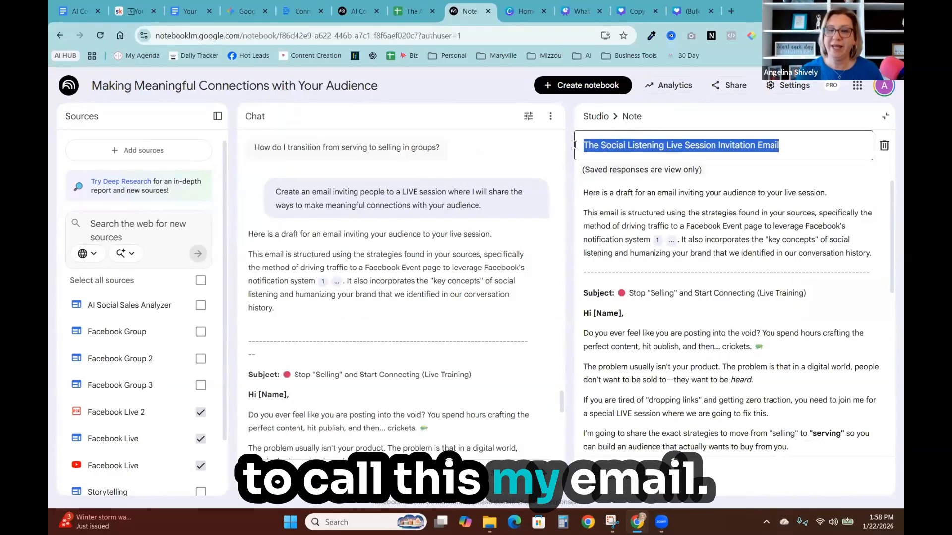
text(Email)
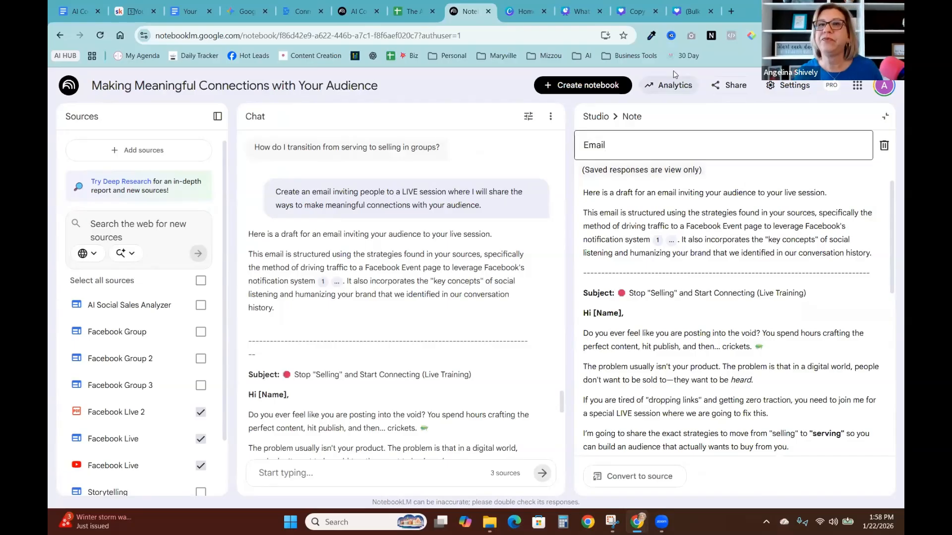
- Close the Email note and open the report format options, dismissing them without creating a report
click(595, 117)
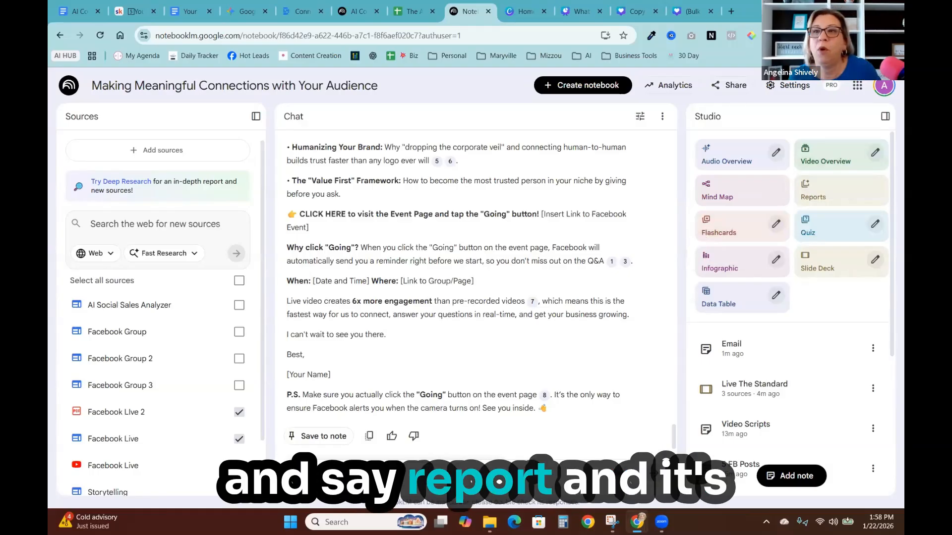
click(832, 191)
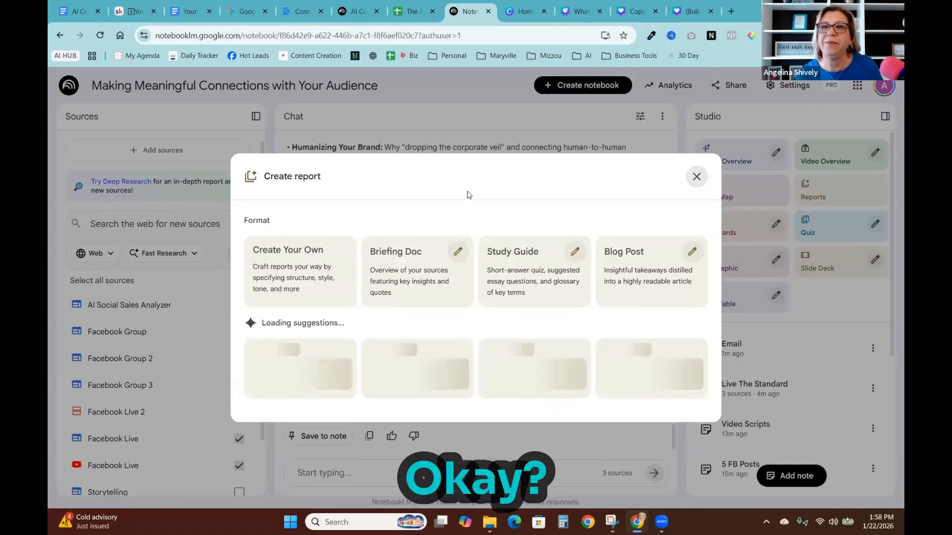
click(763, 295)
- Open the saved 'Stop Guessing: 5 Counter-Intuitive Truths' blog post report and copy its content with formatting
scroll(803, 347, down, 5)
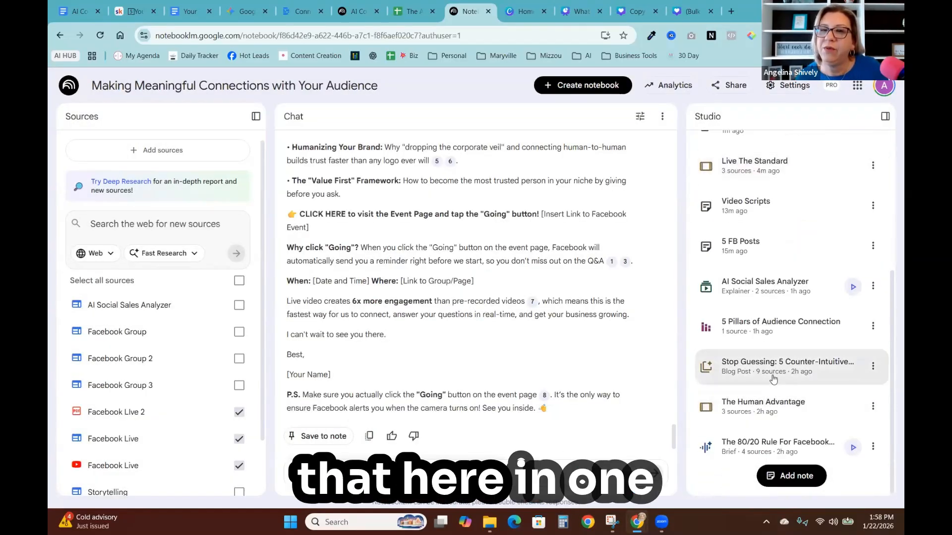
scroll(762, 372, up, 1)
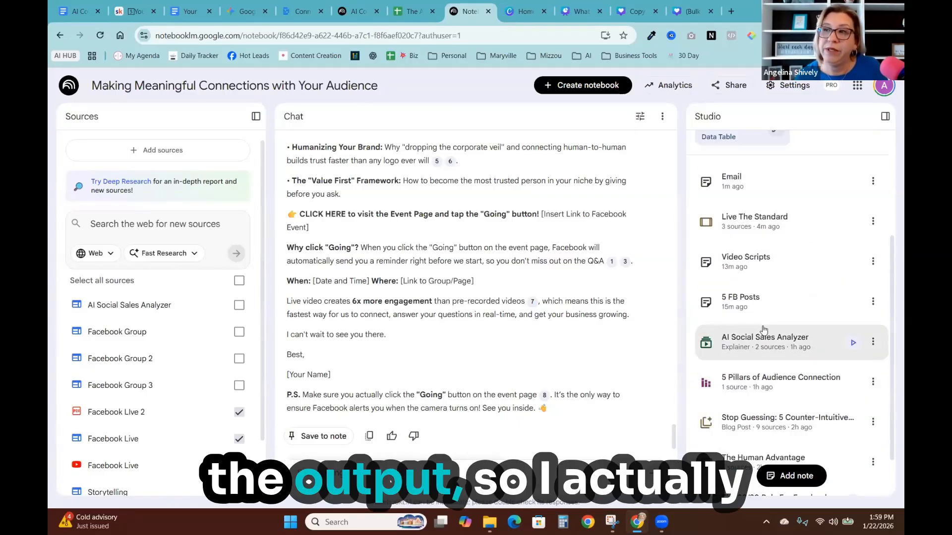
scroll(761, 278, up, 1)
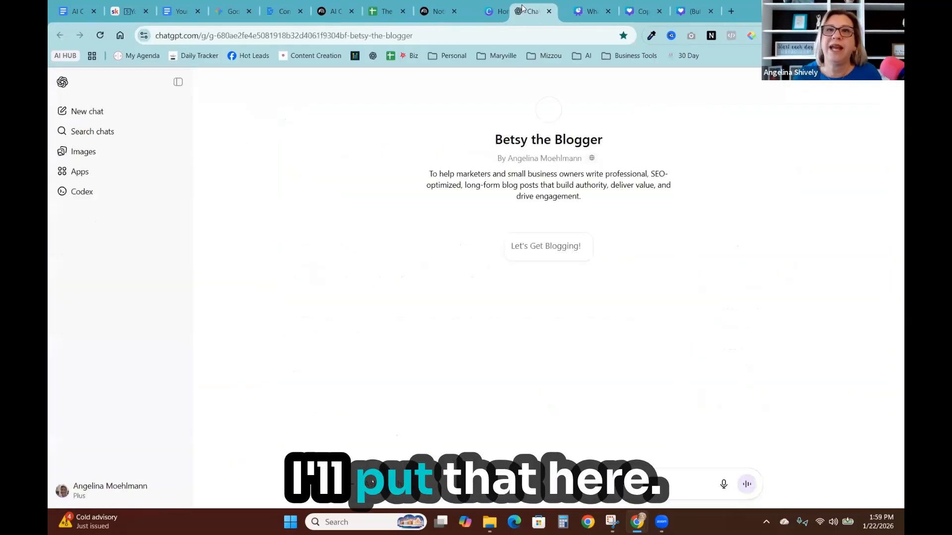
click(460, 15)
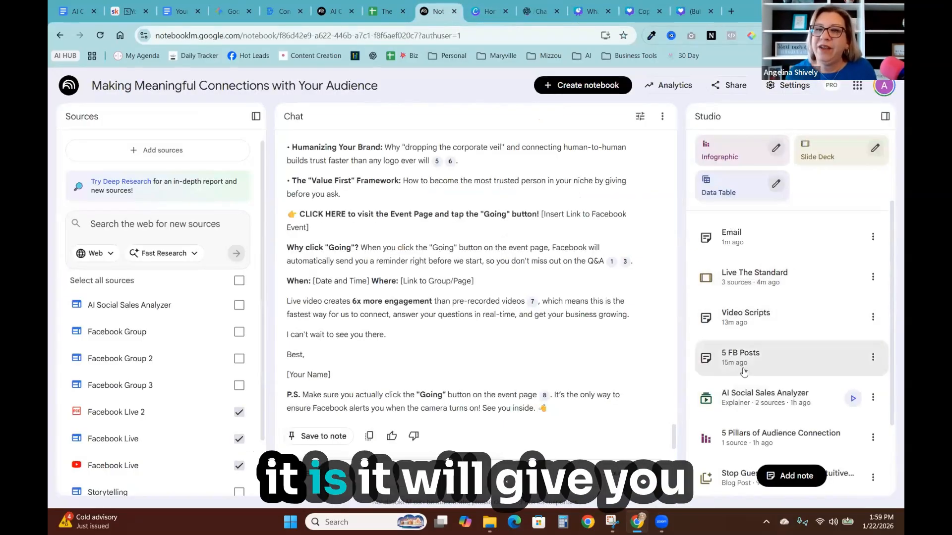
scroll(743, 371, down, 2)
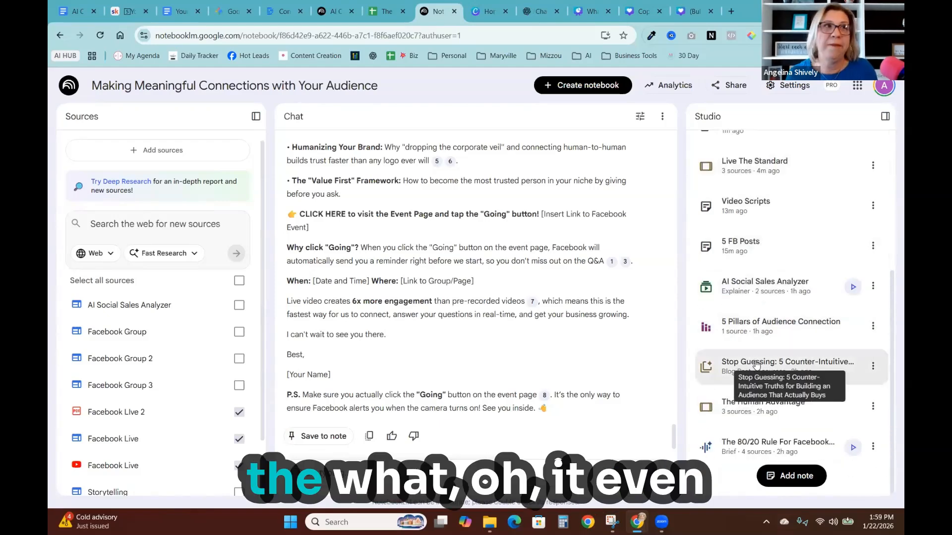
click(756, 364)
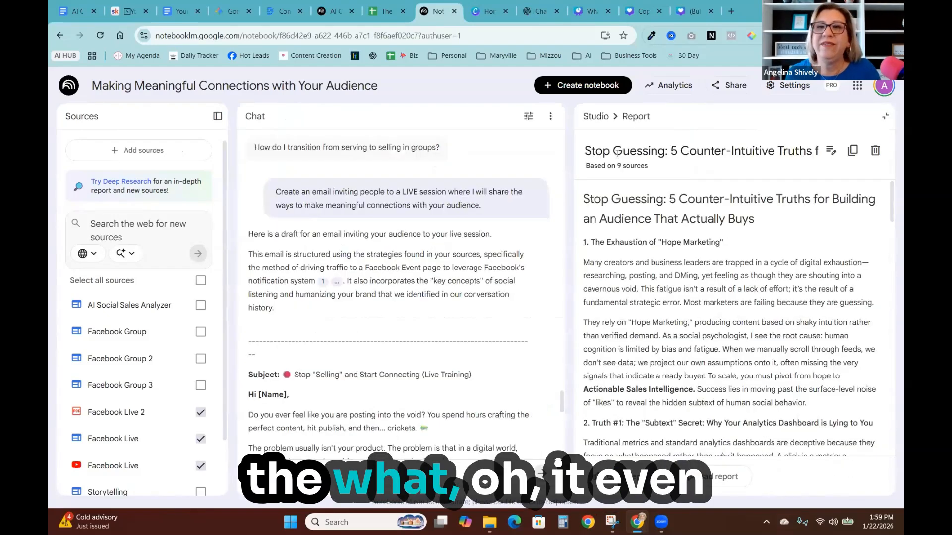
click(852, 151)
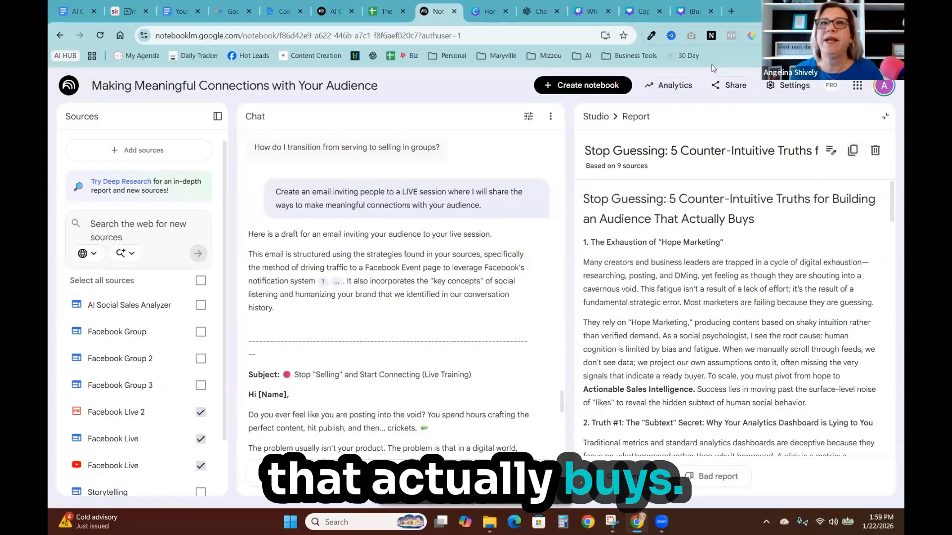
- Switch to ChatGPT's Betsy the Blogger GPT and ask it to create a better blog post that is more fun and human, pasting the copied report
click(538, 11)
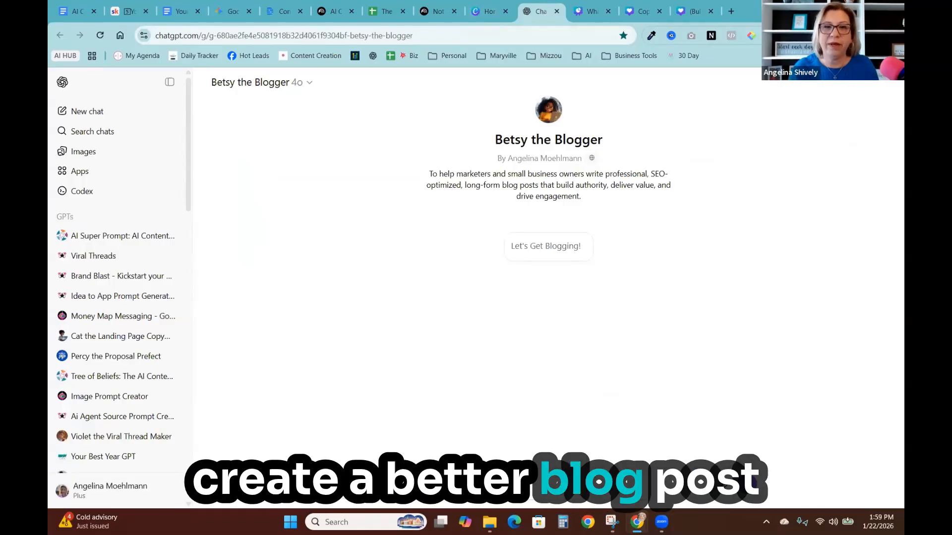
text(create a better)
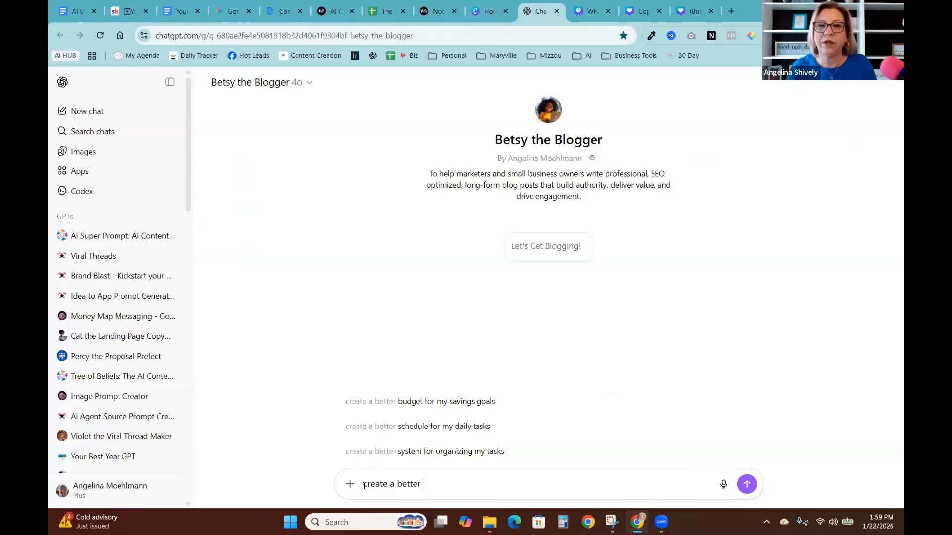
text( blog post )
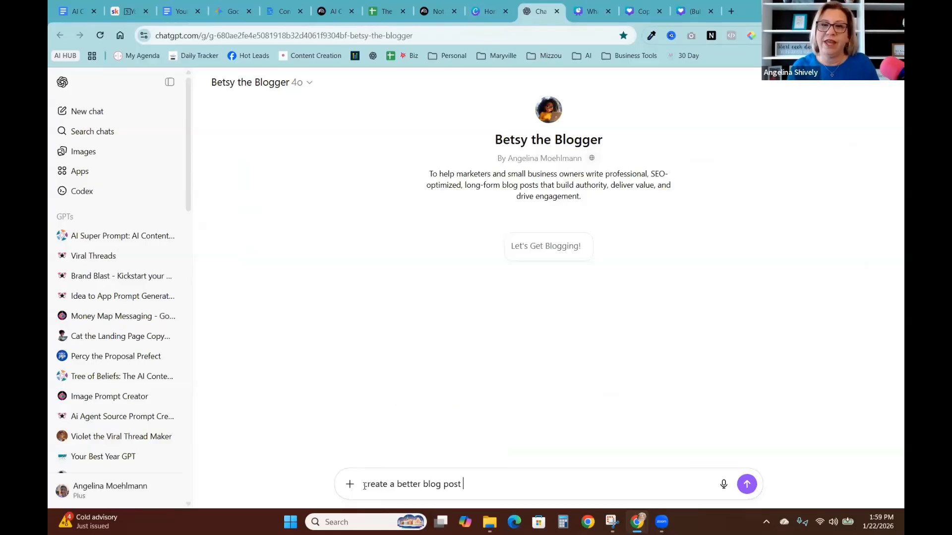
text(that is more fun and hum)
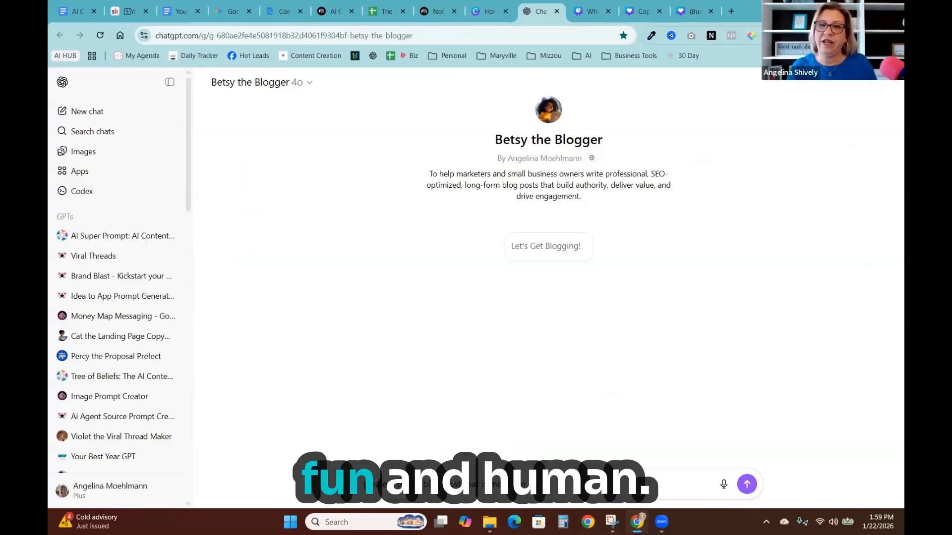
text(an.)
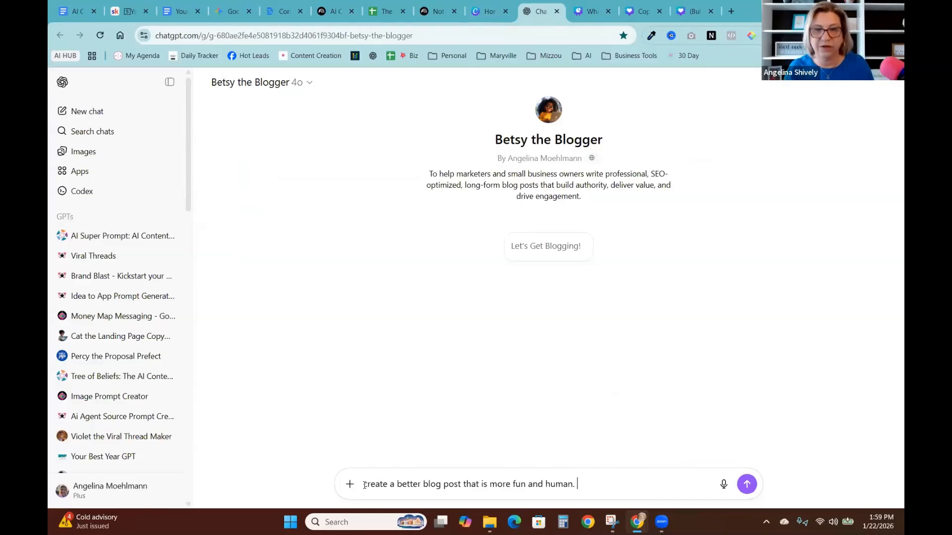
key(ctrl+v)
key(Return)
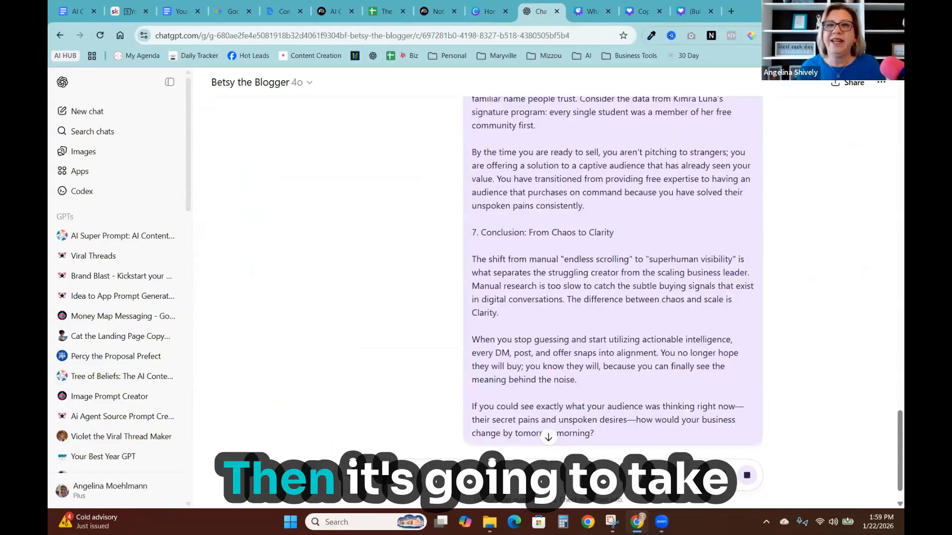
- Answer the follow-up questions with the topic 'building an audience that buys' and the call to action 'Try ANA AI'
scroll(494, 353, down, 4)
scroll(506, 340, down, 1)
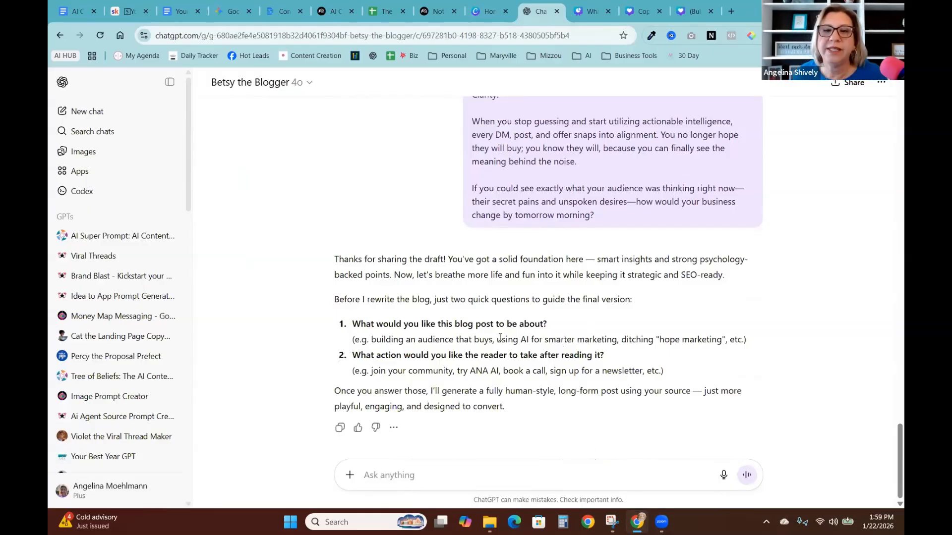
drag(379, 345, 370, 341)
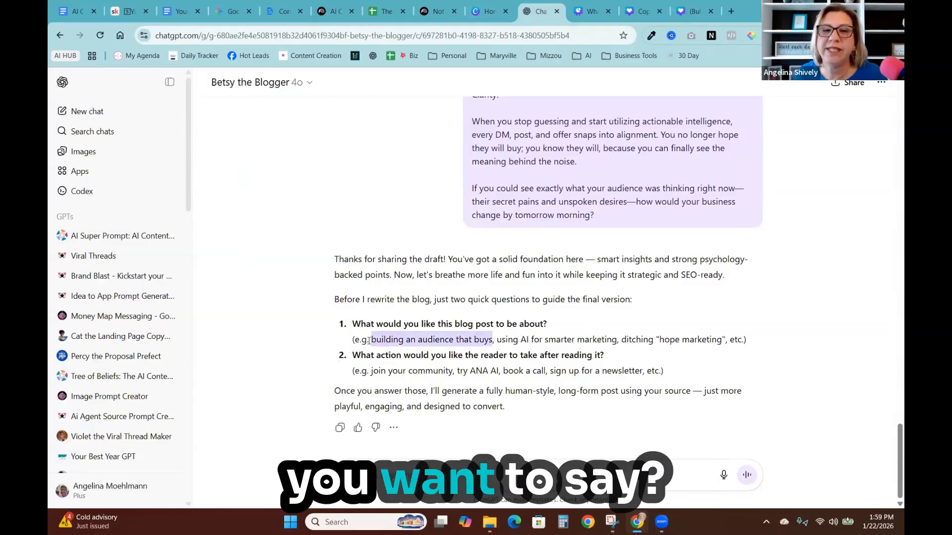
right_click(439, 345)
click(443, 360)
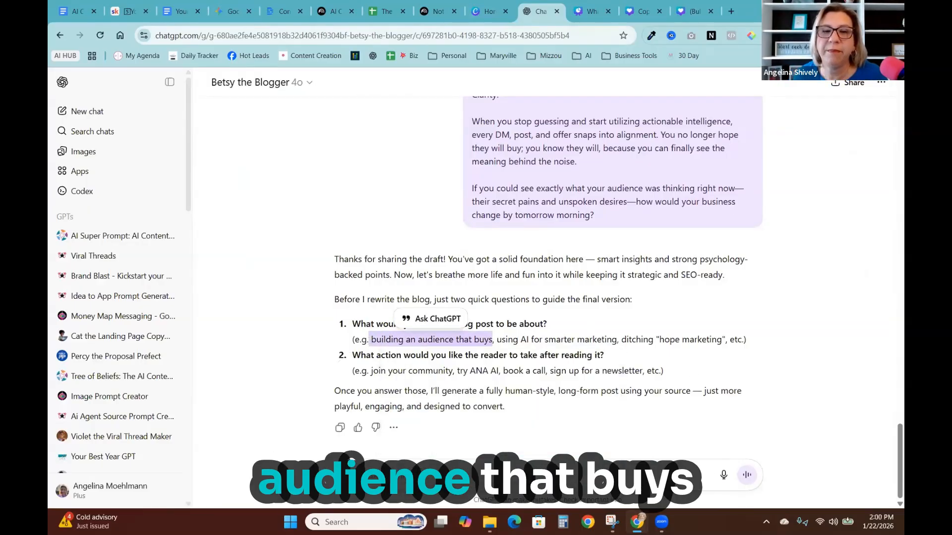
key(ctrl+v)
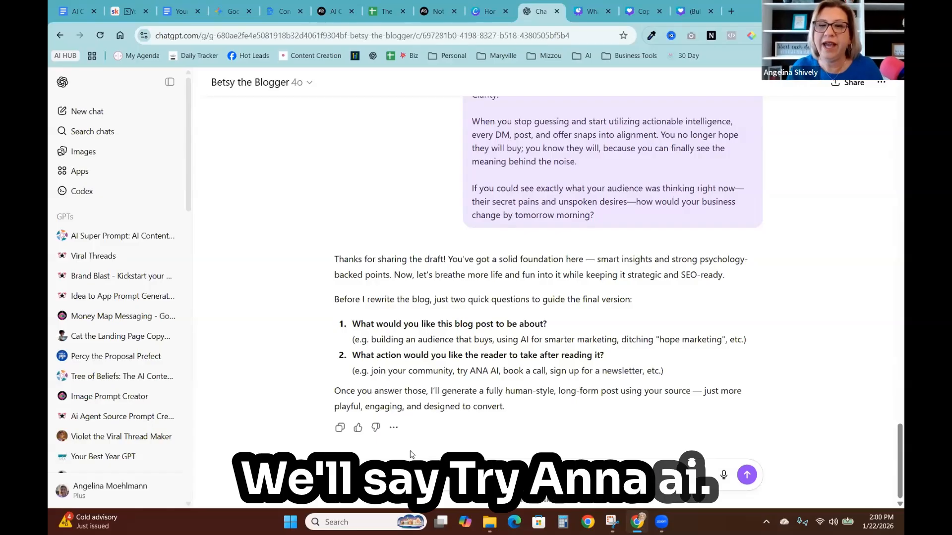
key(Return)
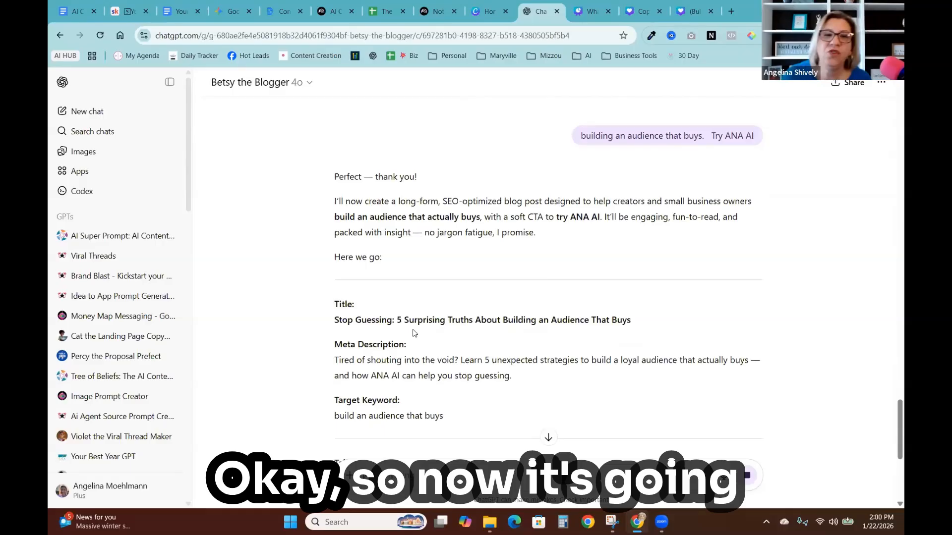
- Scroll through the generated blog post to review its sections, call to action and suggested photo prompts
scroll(409, 317, down, 1)
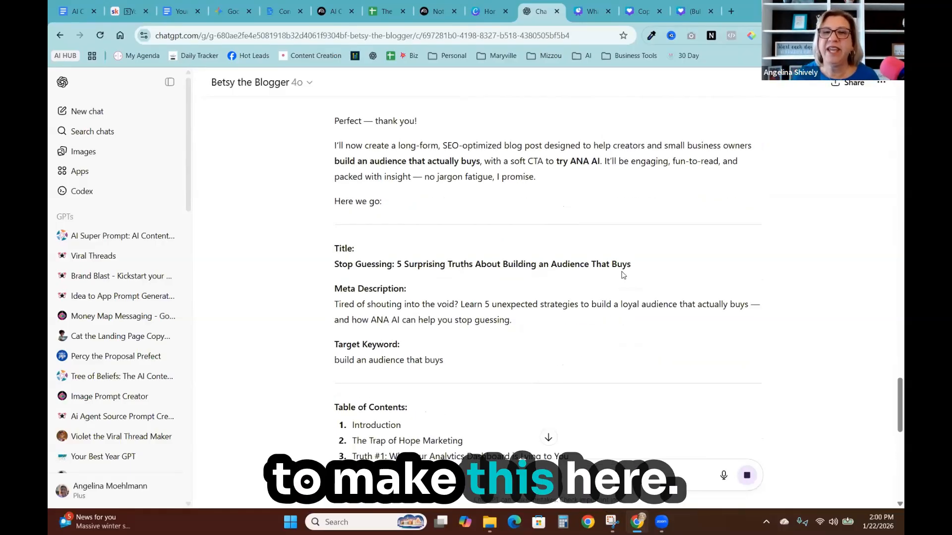
scroll(638, 278, down, 5)
scroll(638, 278, down, 20)
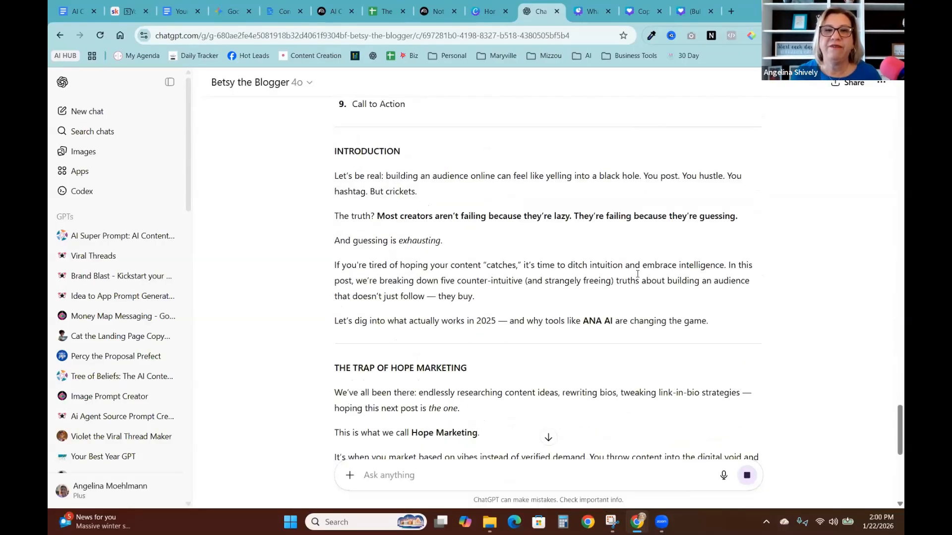
scroll(640, 279, down, 2)
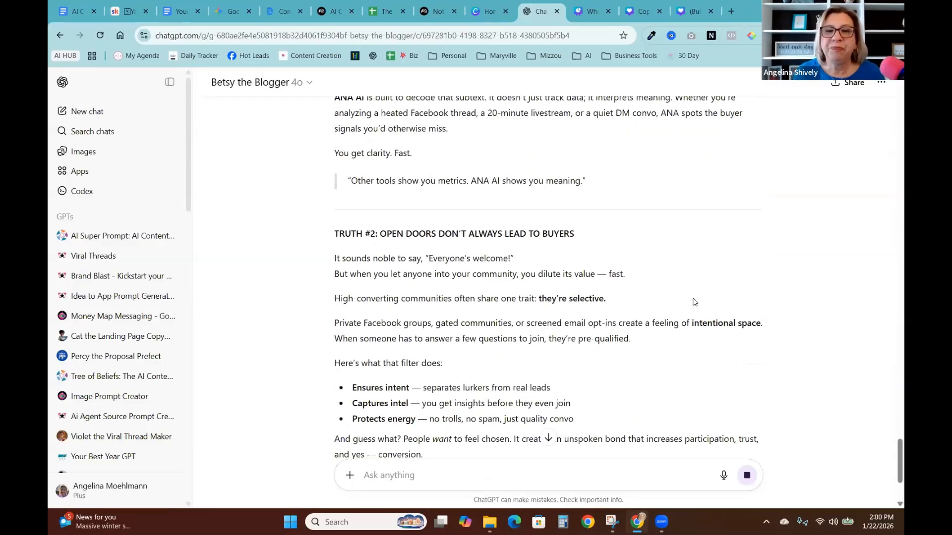
scroll(691, 300, down, 10)
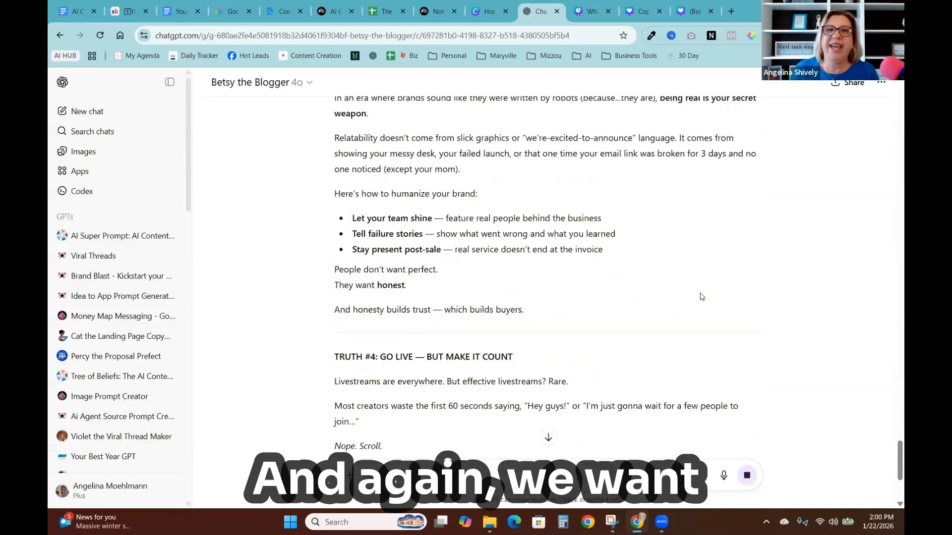
scroll(702, 294, down, 10)
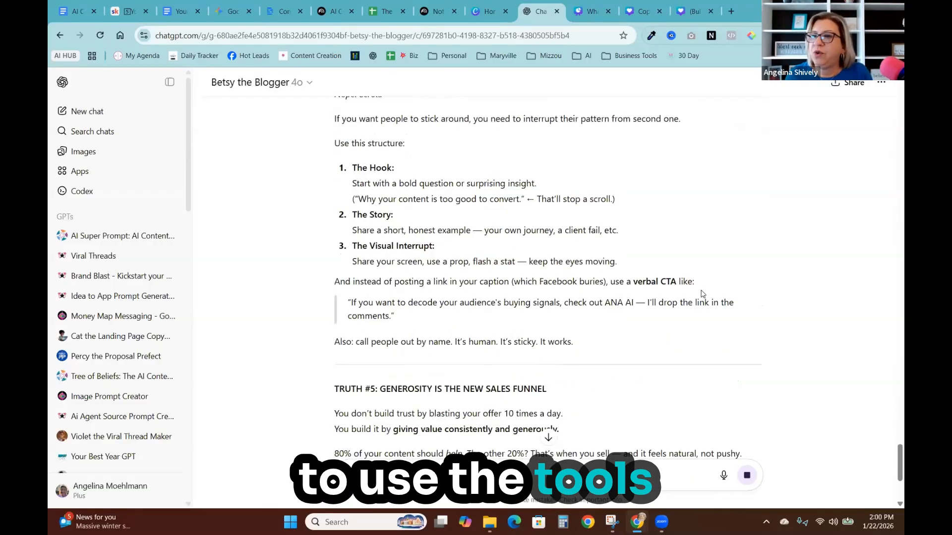
scroll(702, 295, down, 3)
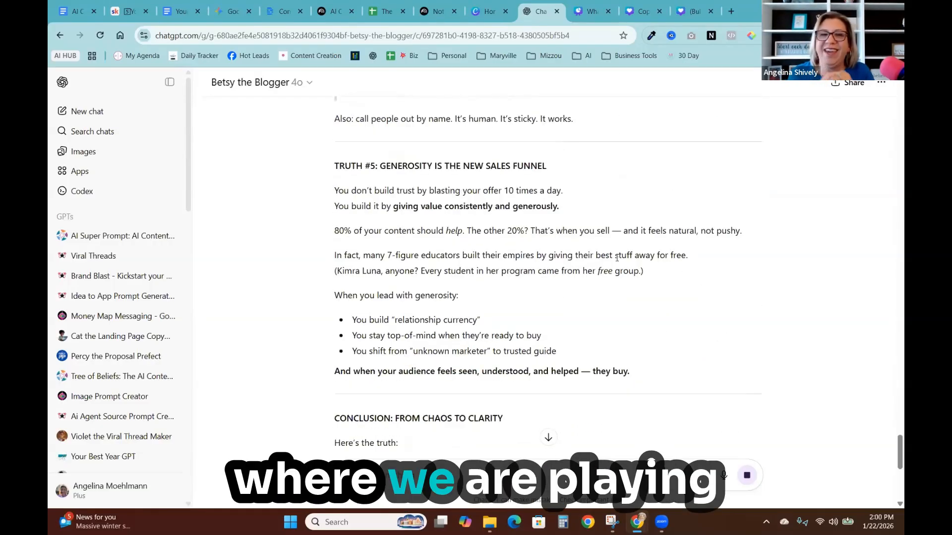
scroll(686, 324, down, 10)
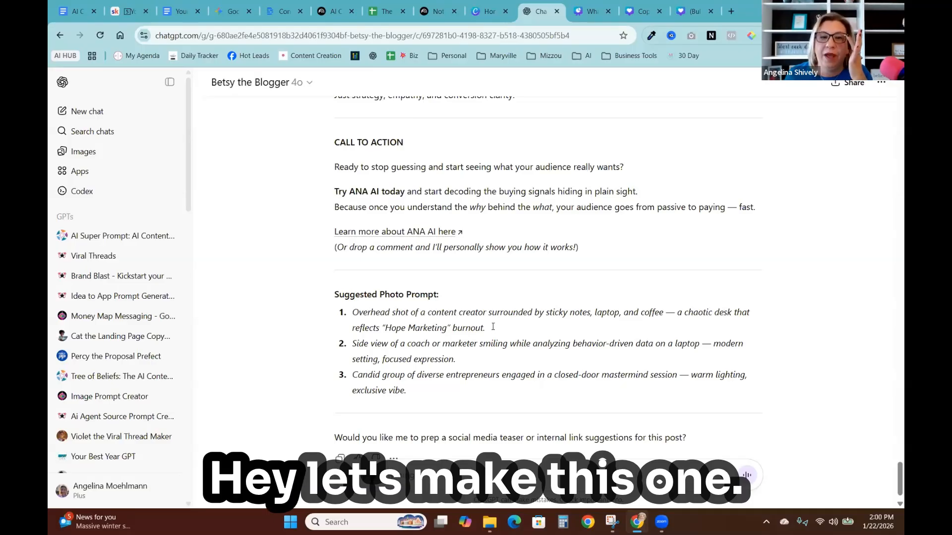
- Copy the first suggested photo prompt and send 'create this blog post:' followed by that prompt to generate an image
drag(493, 327, 352, 313)
right_click(408, 322)
click(422, 332)
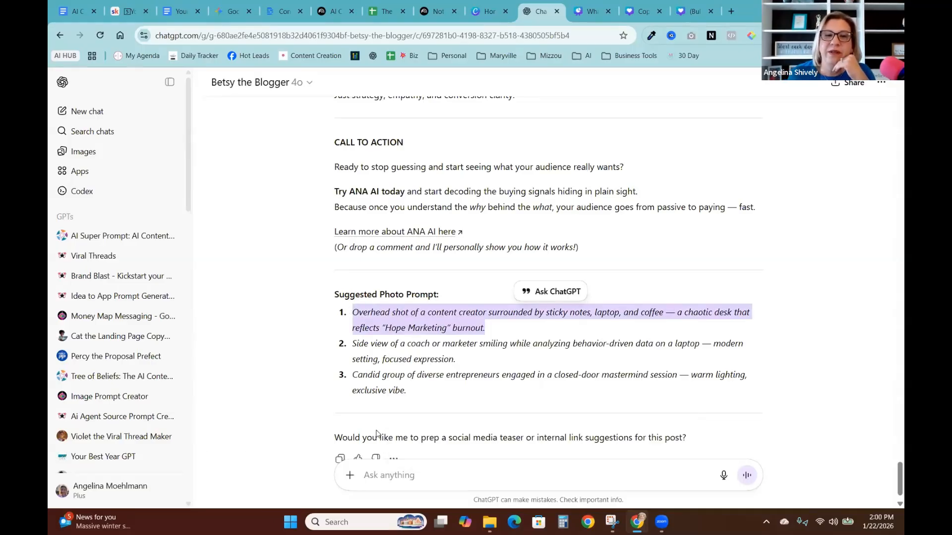
click(363, 481)
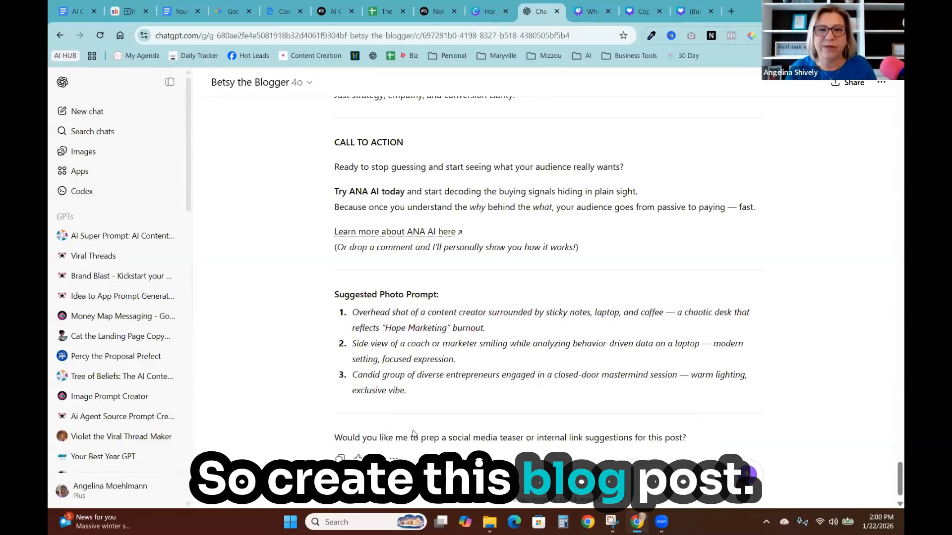
text(create this blog post)
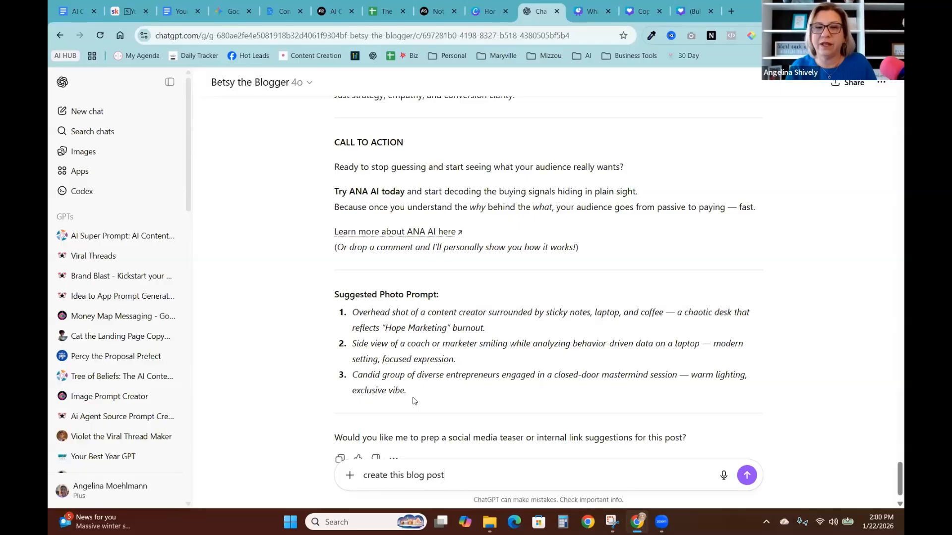
text(:)
key(ctrl+v)
key(Return)
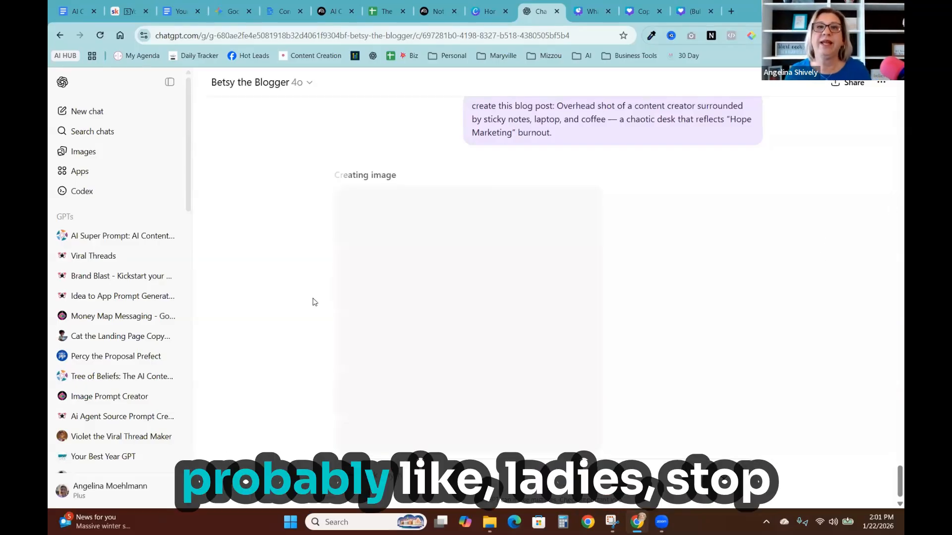
- Return to NotebookLM, close the report, and open the '5 Pillars of Audience Connection' infographic
click(435, 15)
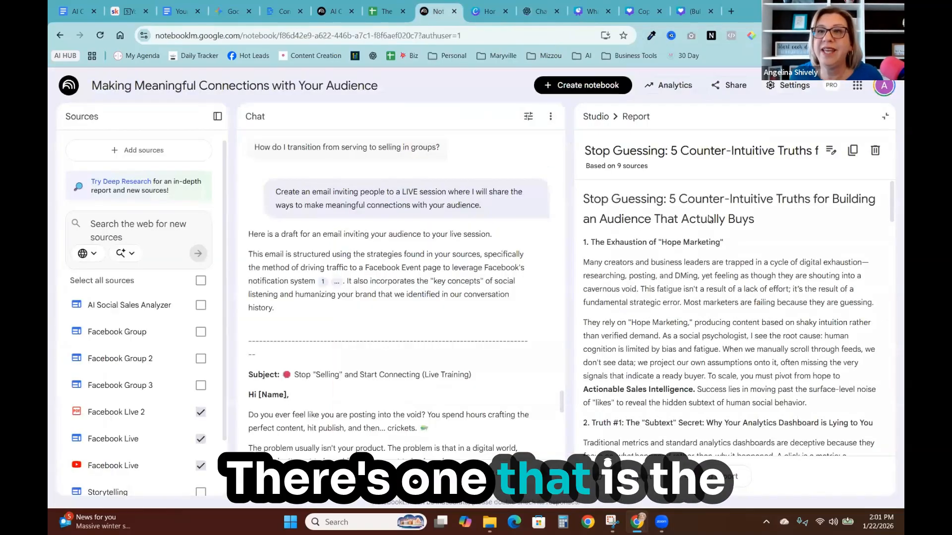
click(884, 118)
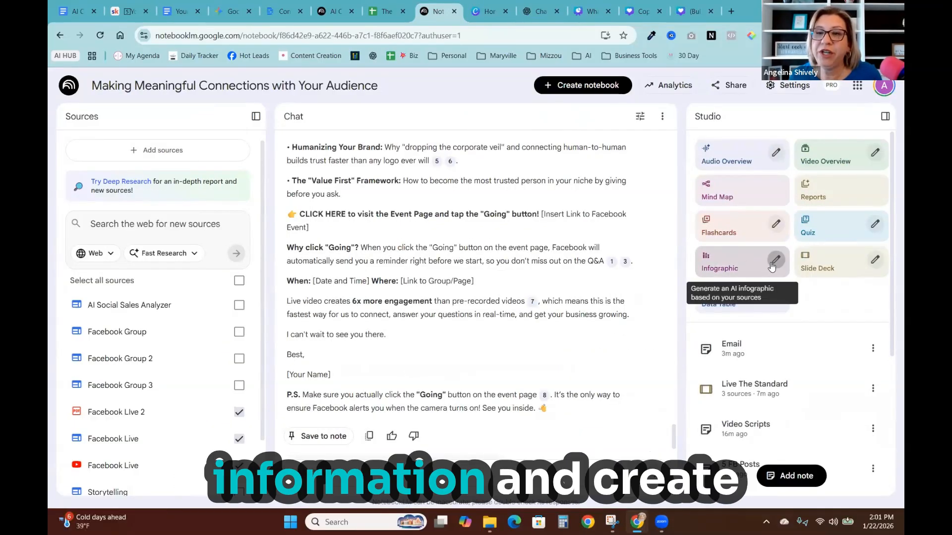
scroll(799, 366, down, 5)
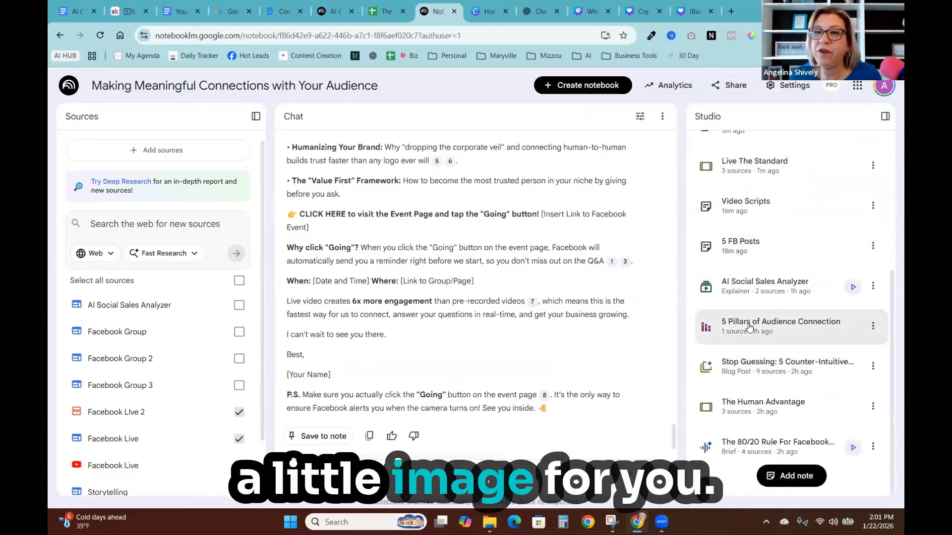
click(749, 327)
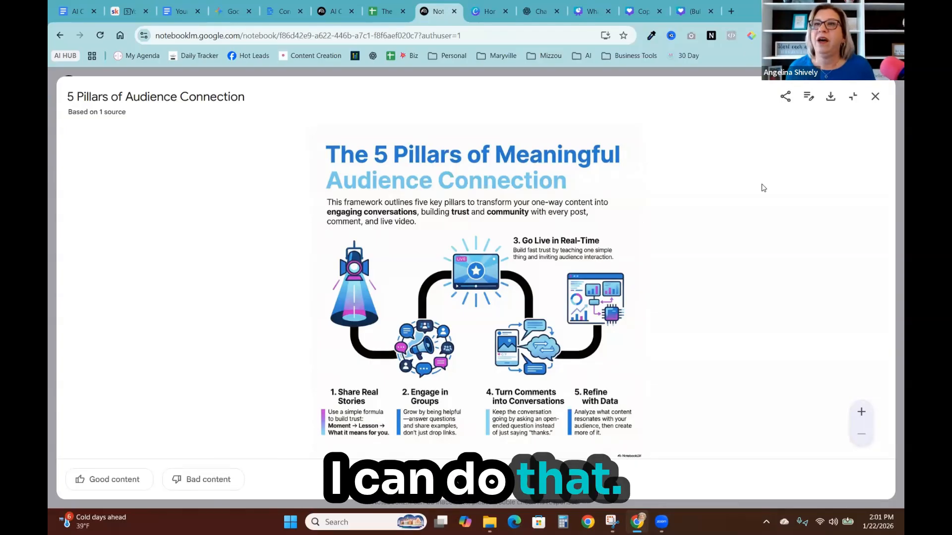
- Close the infographic and ask the notebook 'What are 5 statements that would be good for a viral post?'
click(875, 96)
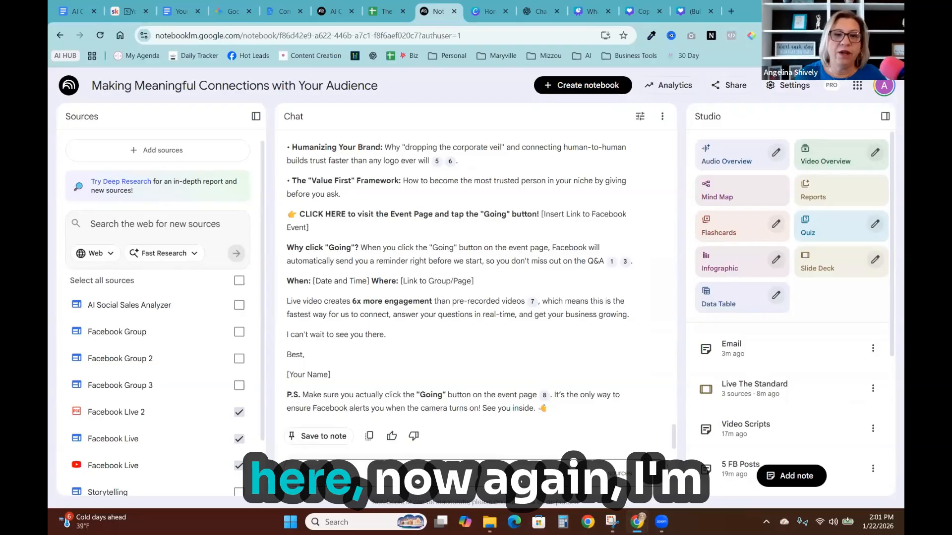
right_click(314, 458)
click(321, 341)
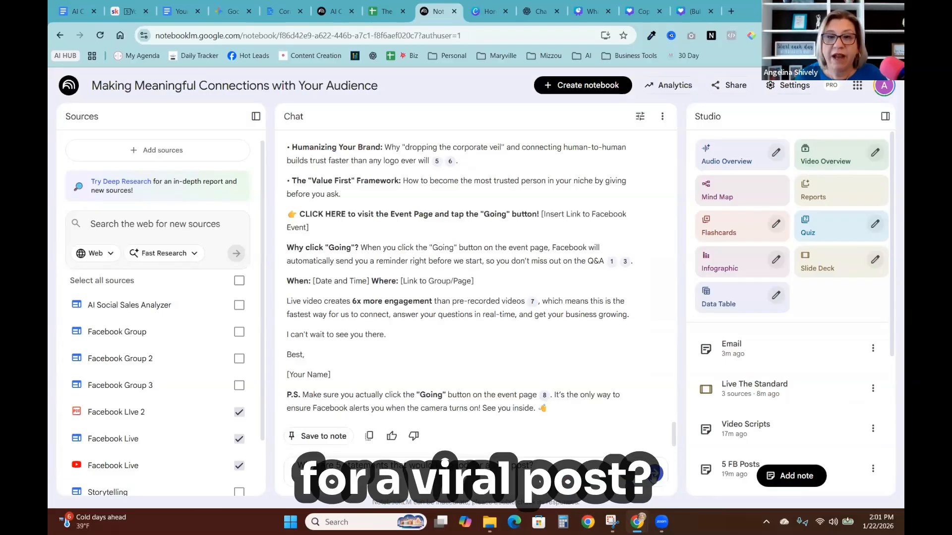
key(Return)
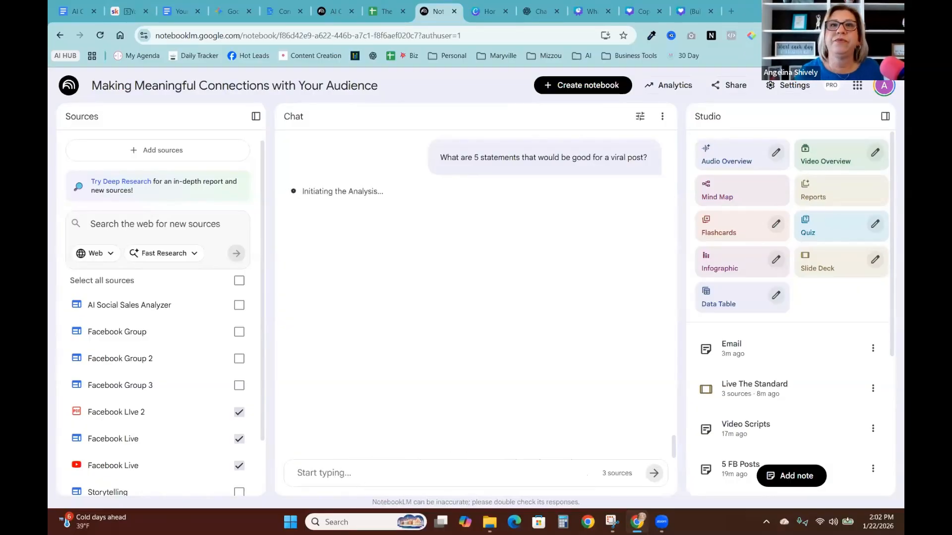
click(660, 15)
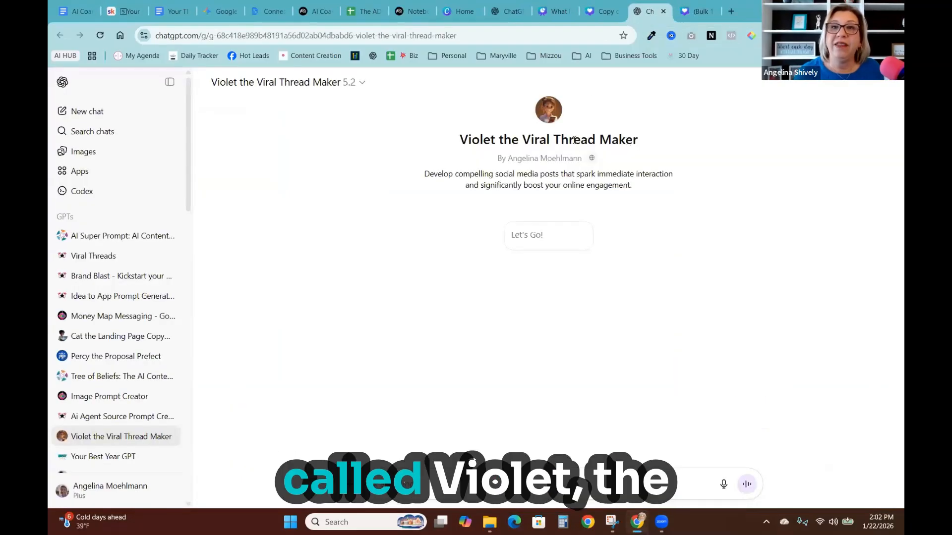
click(314, 11)
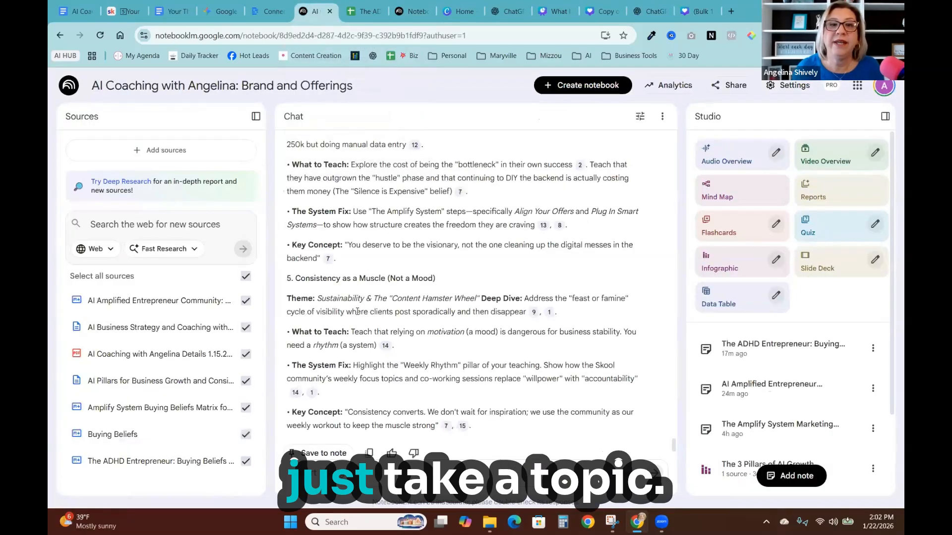
scroll(369, 365, down, 2)
scroll(369, 364, up, 2)
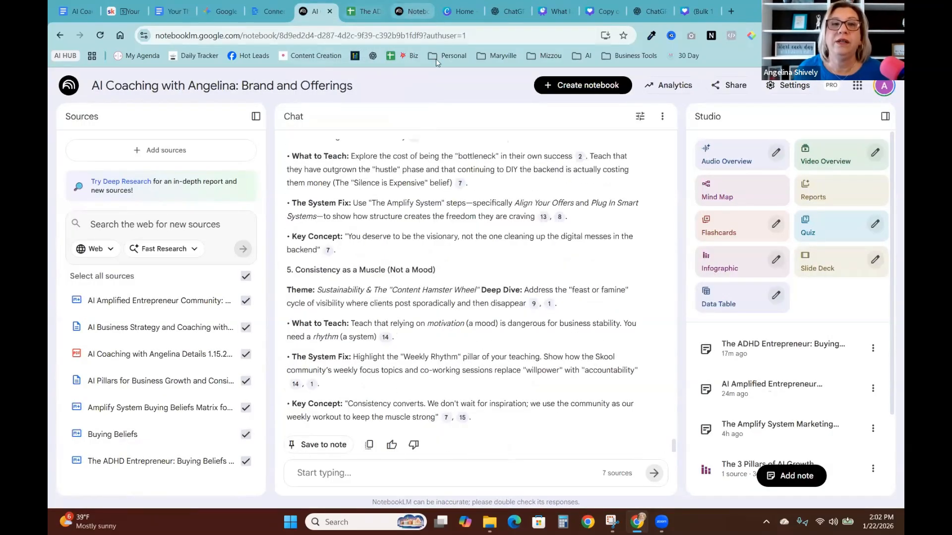
click(412, 11)
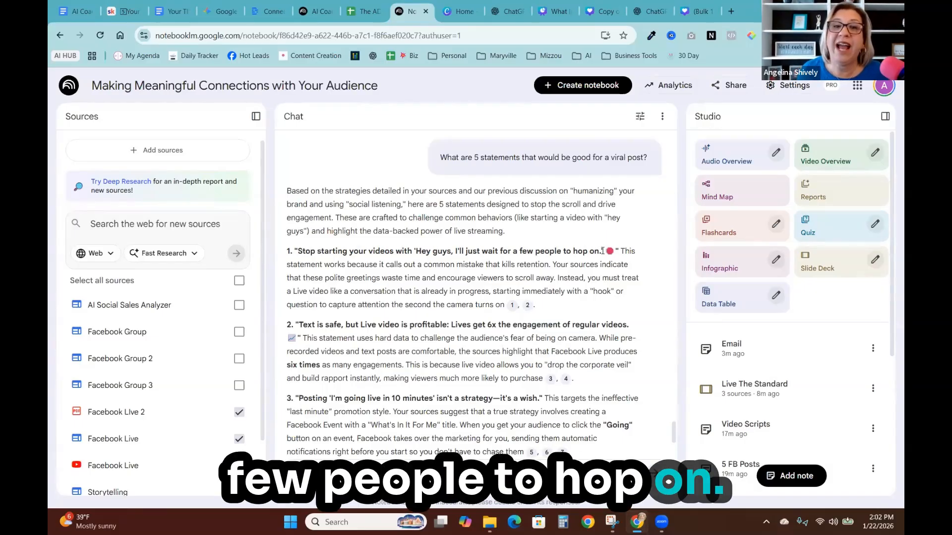
- Copy the first statement, 'Stop starting your videos with 'Hey guys, I'll just wait for a few people to hop on.''
drag(603, 251, 296, 251)
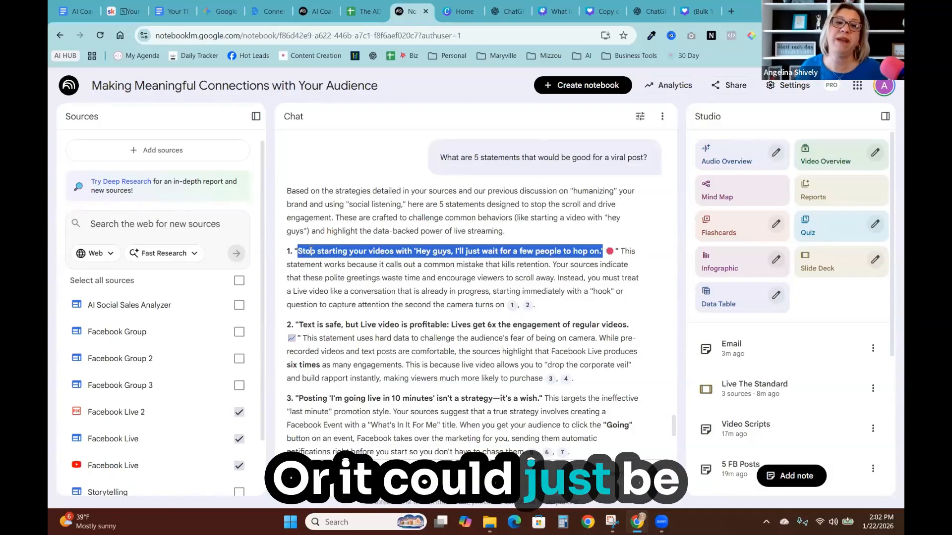
right_click(311, 251)
click(497, 415)
- Copy the fifth statement, 'The money isn't in the live viewer count; it's in the Replay.'
scroll(548, 395, down, 5)
drag(299, 323, 502, 326)
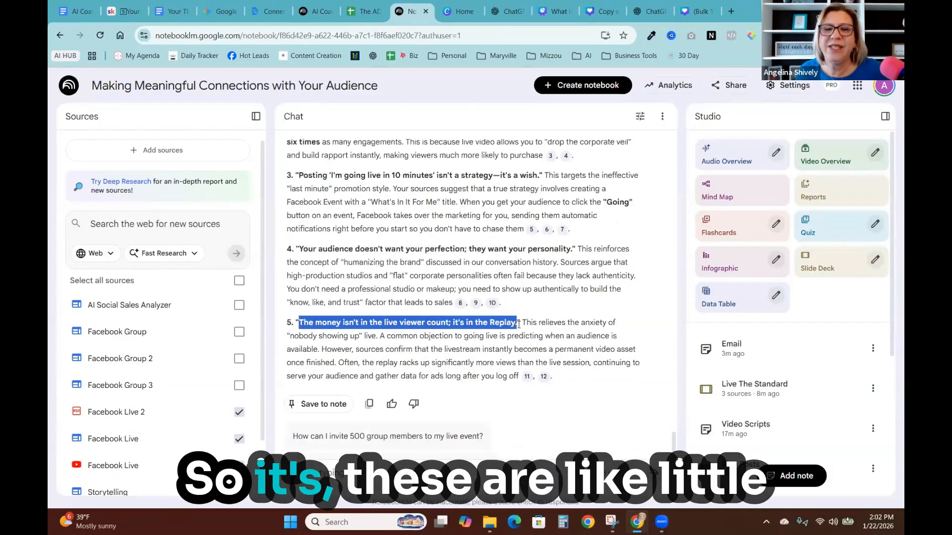
right_click(502, 327)
click(507, 348)
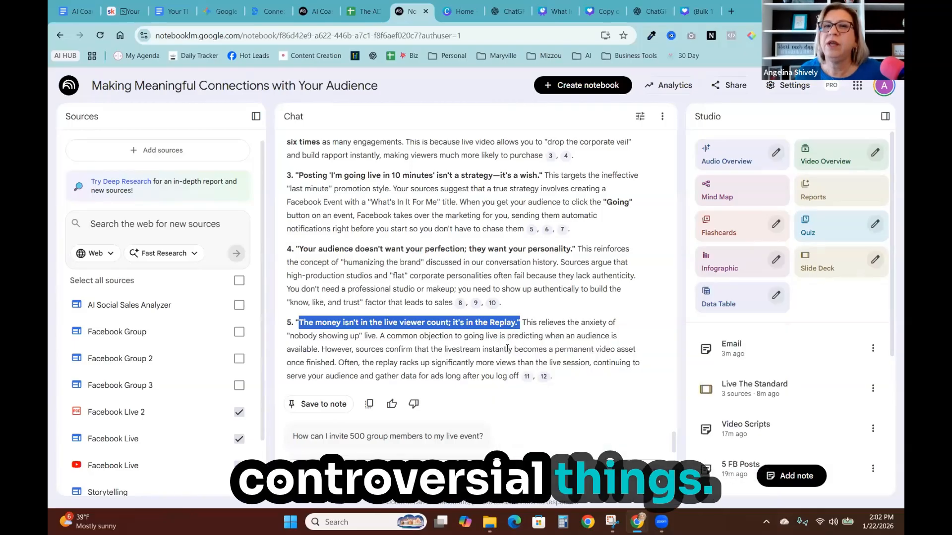
- Send the copied statement to the Violet the Viral Thread Maker GPT and scroll through the generated posts
click(667, 13)
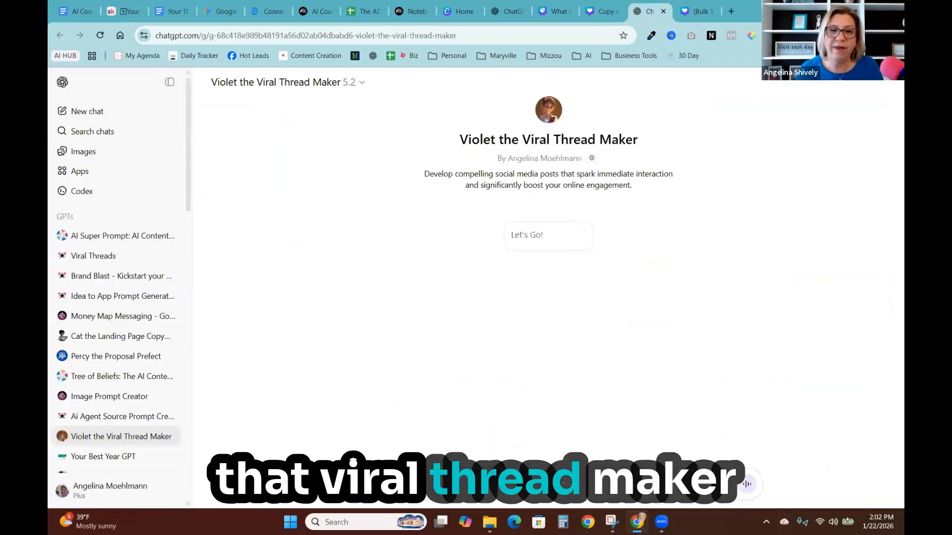
right_click(389, 478)
click(402, 364)
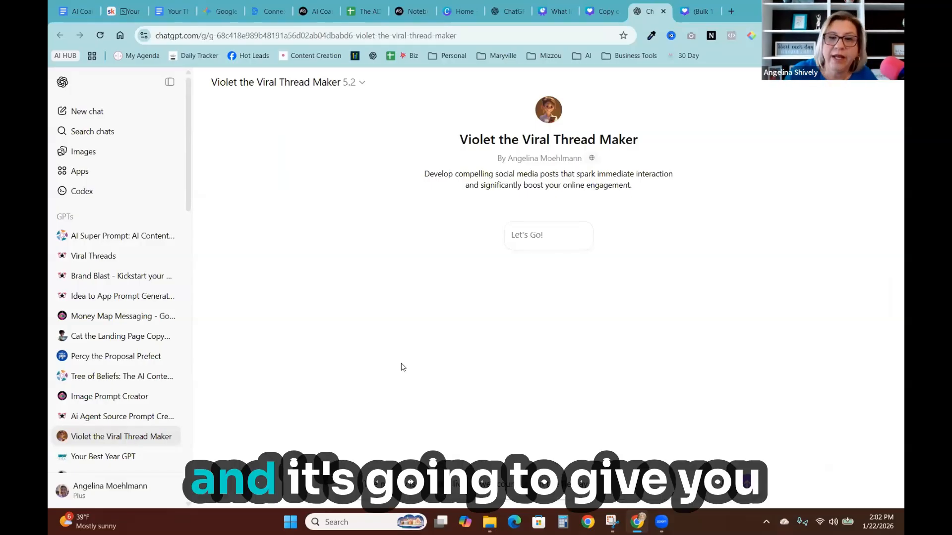
key(Return)
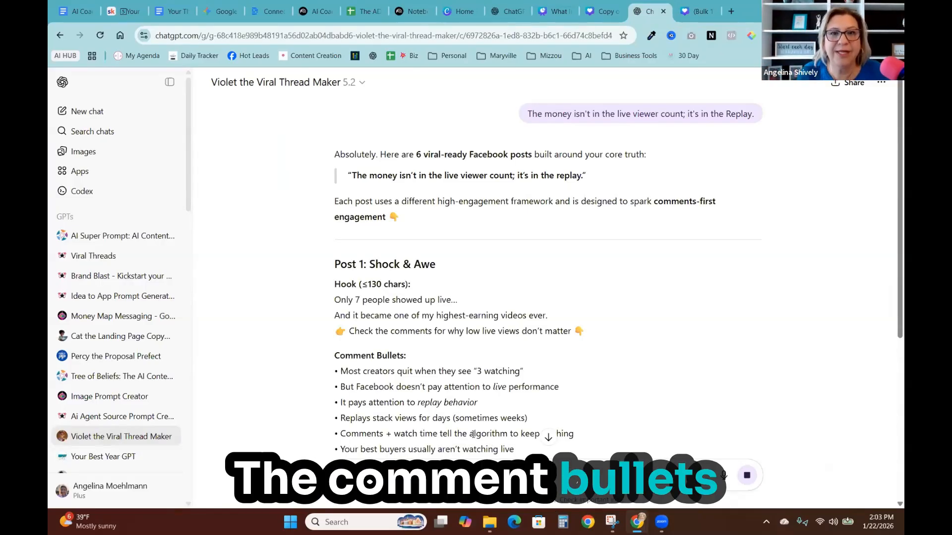
scroll(432, 380, down, 5)
scroll(431, 381, down, 4)
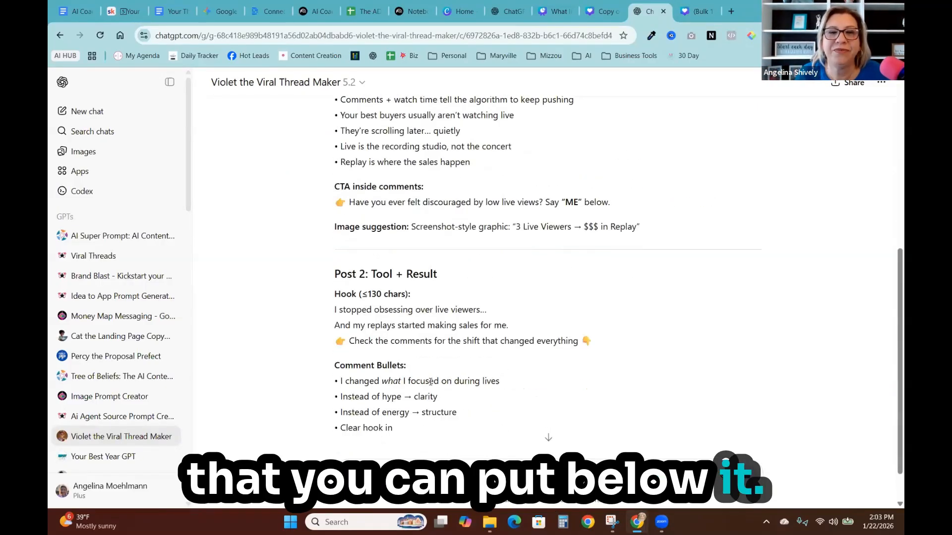